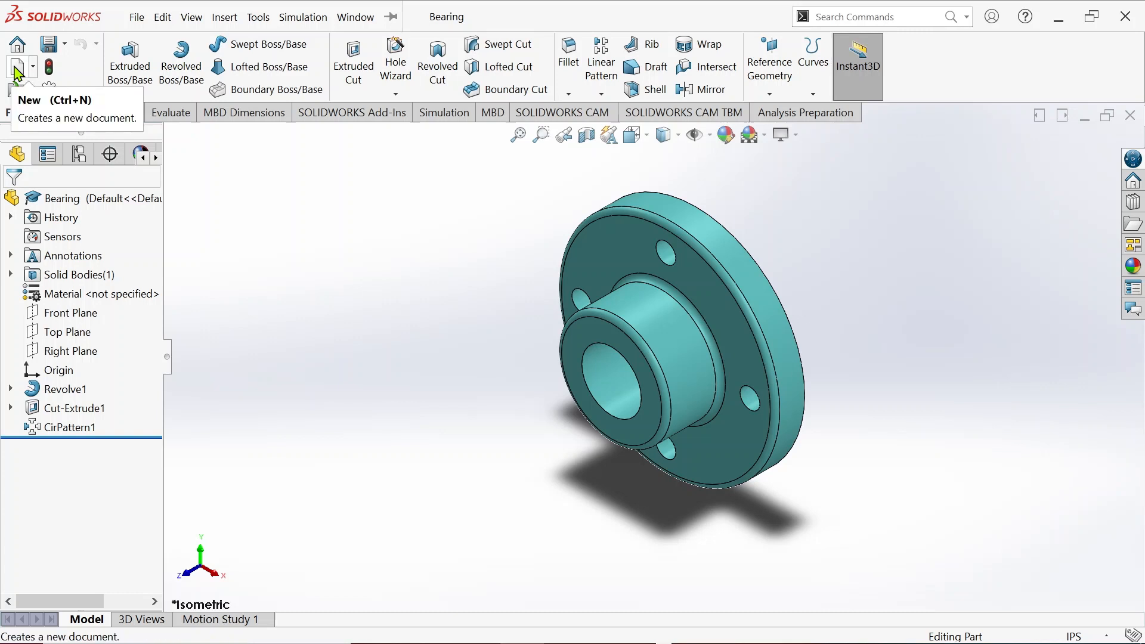
Create a new SOLIDWORKS document from the Drawing template
left_click(19, 74)
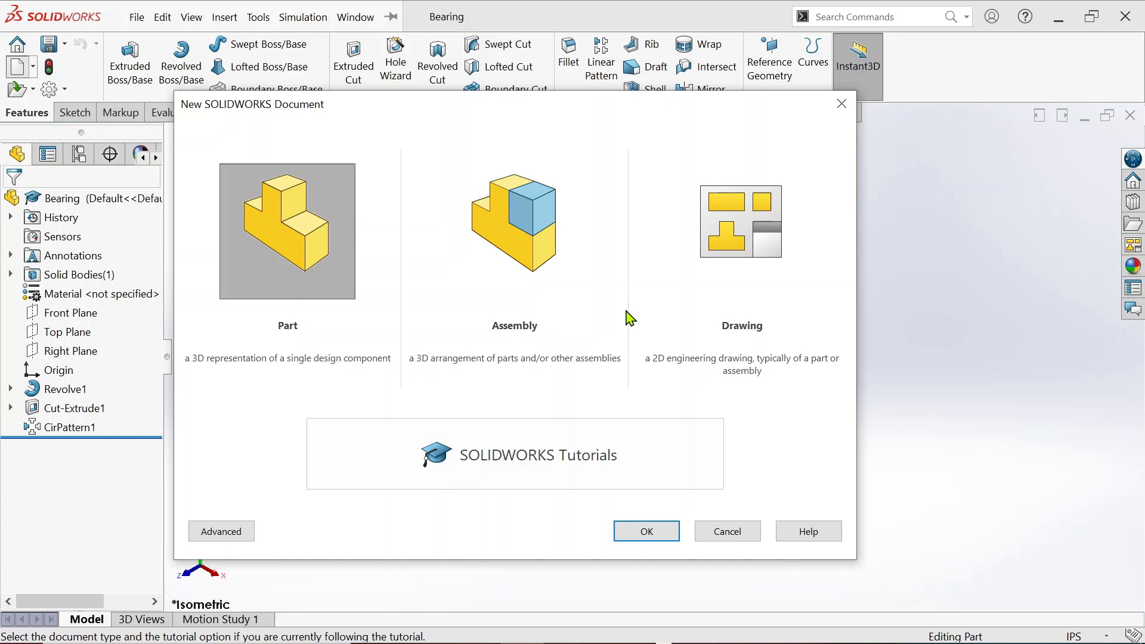
left_click(740, 276)
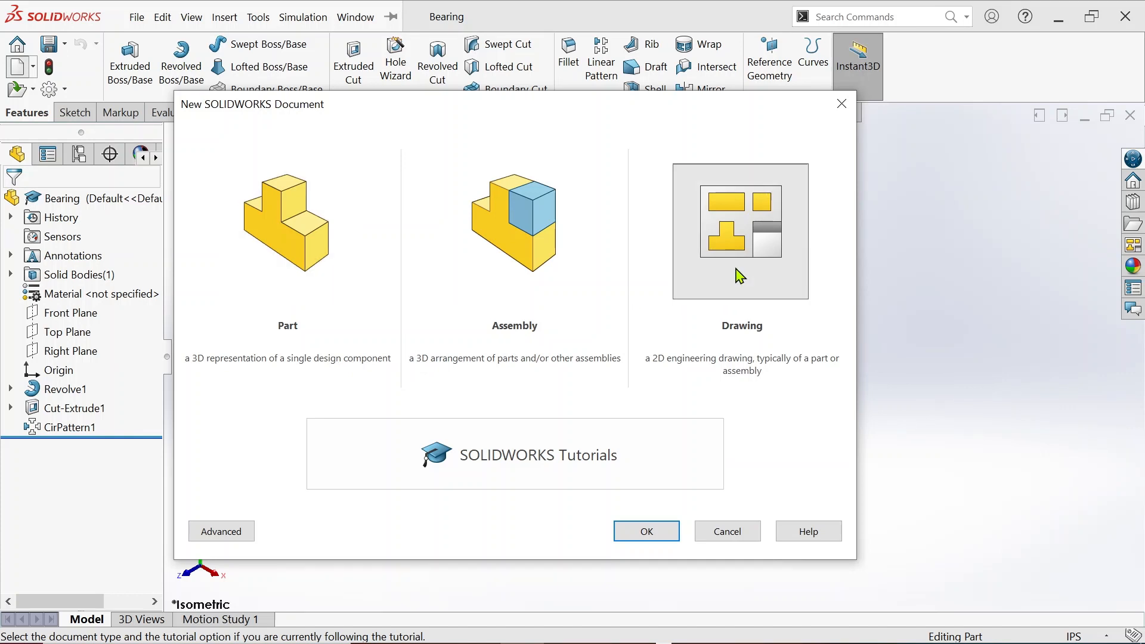
left_click(666, 531)
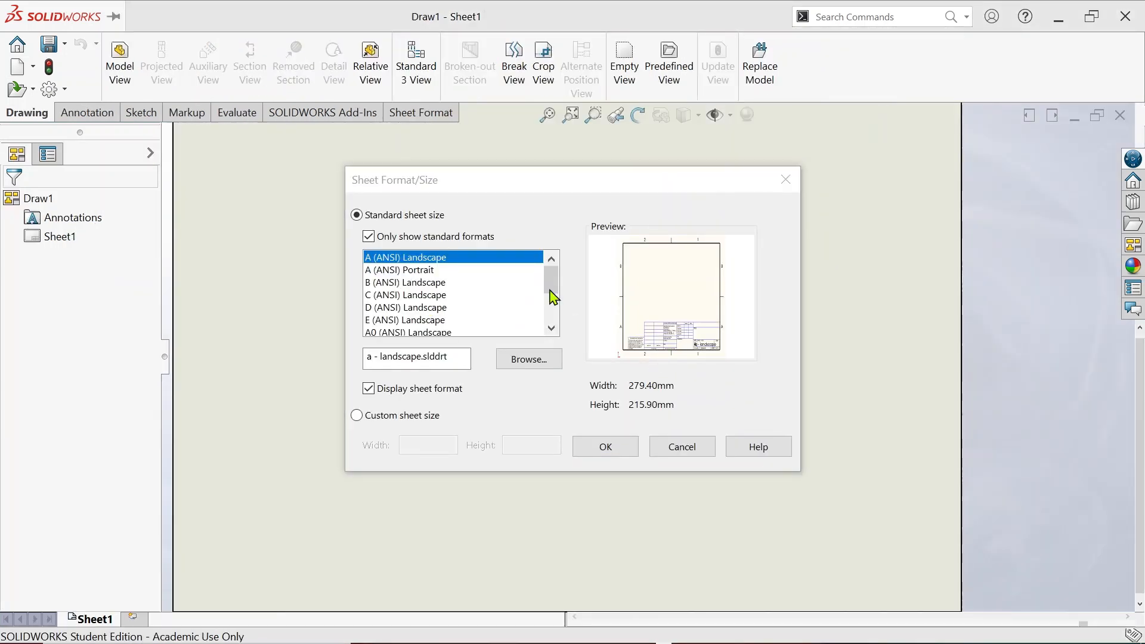
Choose the A3 (ANSI) Landscape sheet format for the drawing
mouse_move(554, 284)
left_mouse_down()
mouse_move(554, 319)
mouse_move(556, 280)
left_mouse_up()
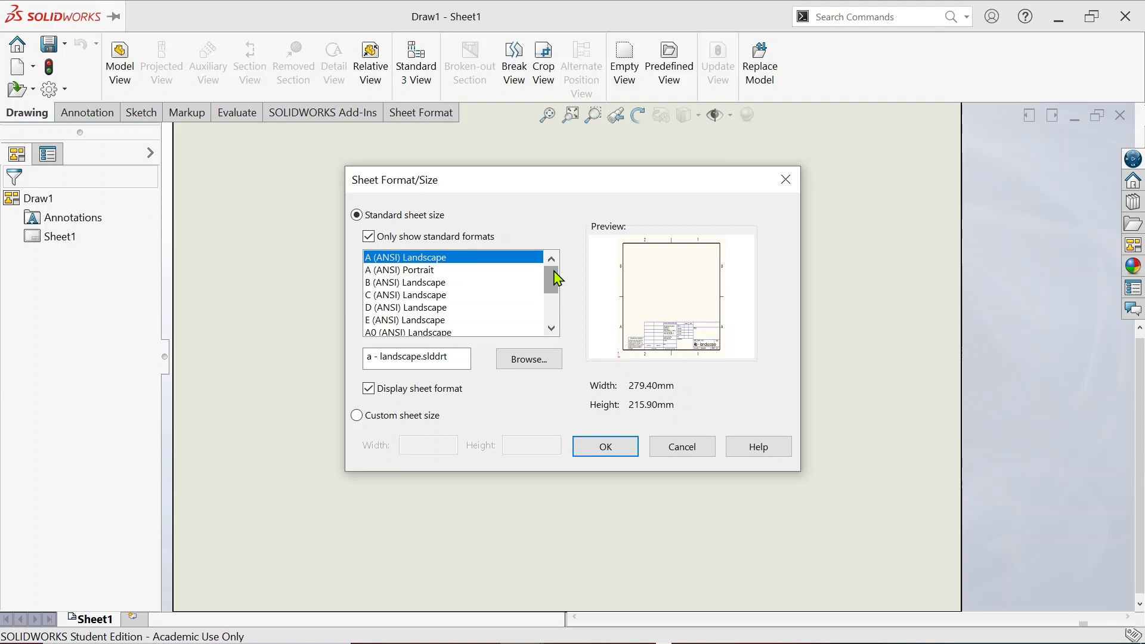
left_click_drag(557, 282, 552, 325)
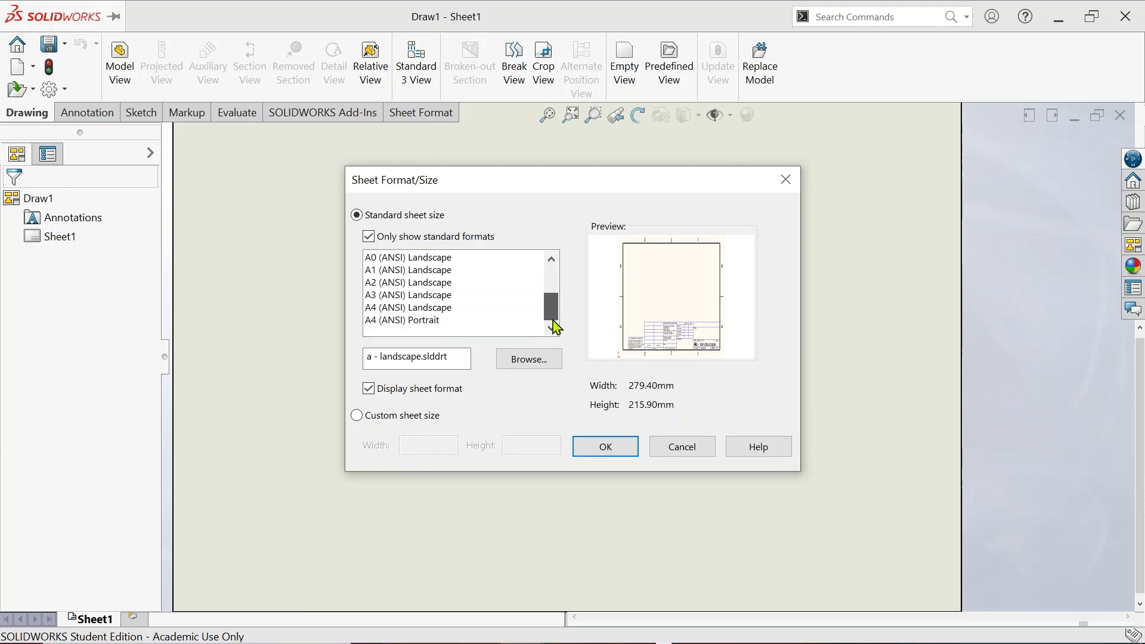
left_click(416, 296)
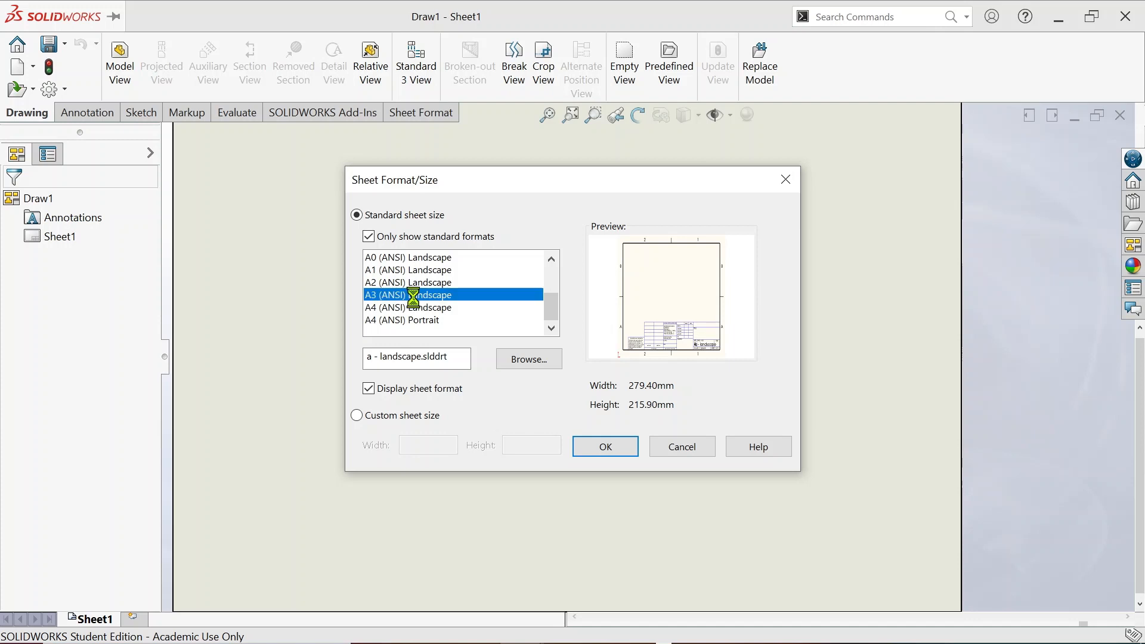
left_click(605, 458)
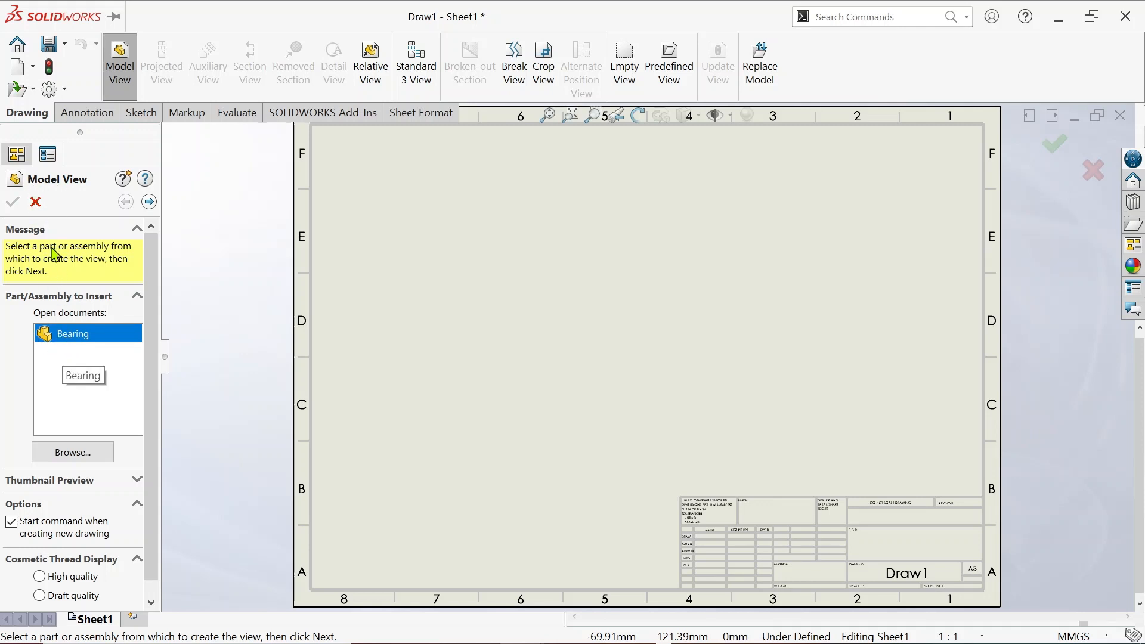
Skip view placement, switch to Edit Sheet Format, and zoom onto the title block
left_click(34, 202)
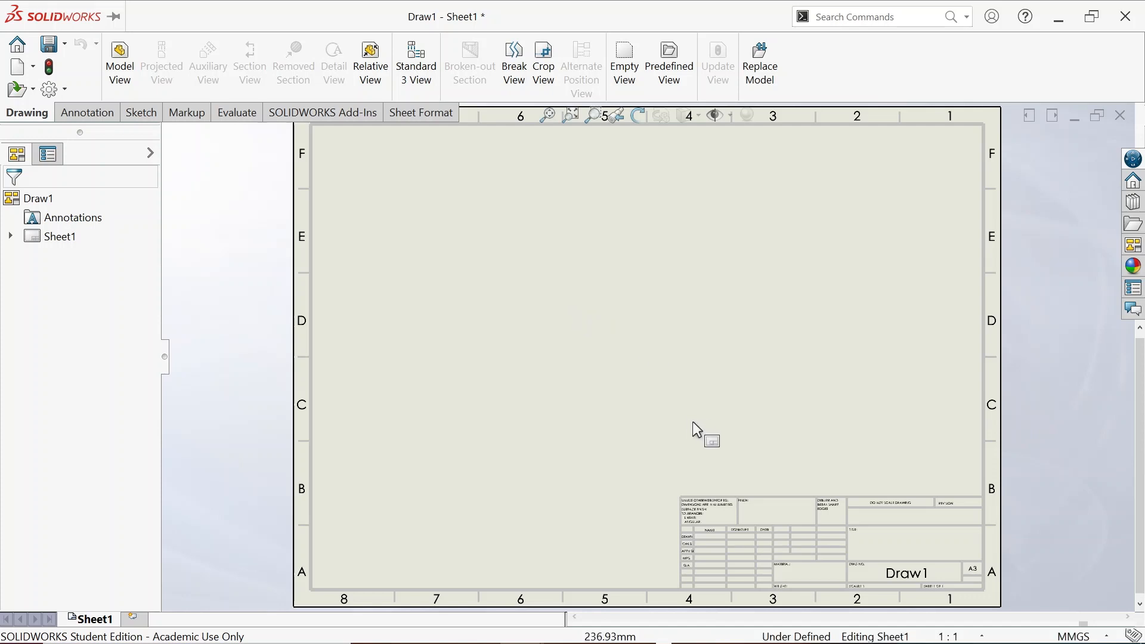
scroll(912, 587, "down", 1)
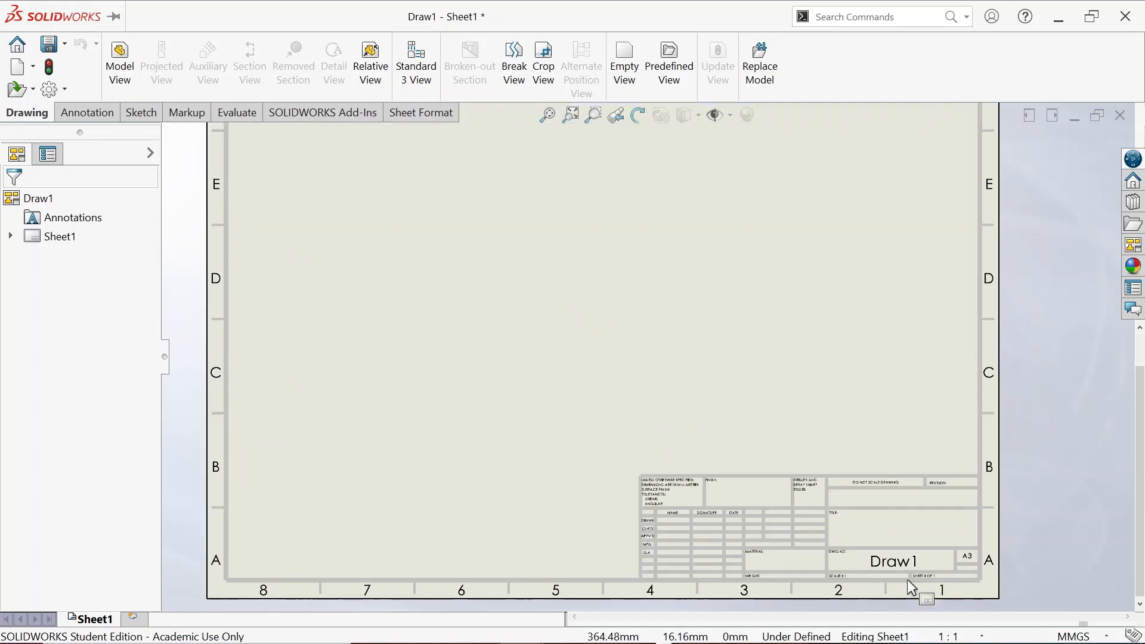
right_click(550, 239)
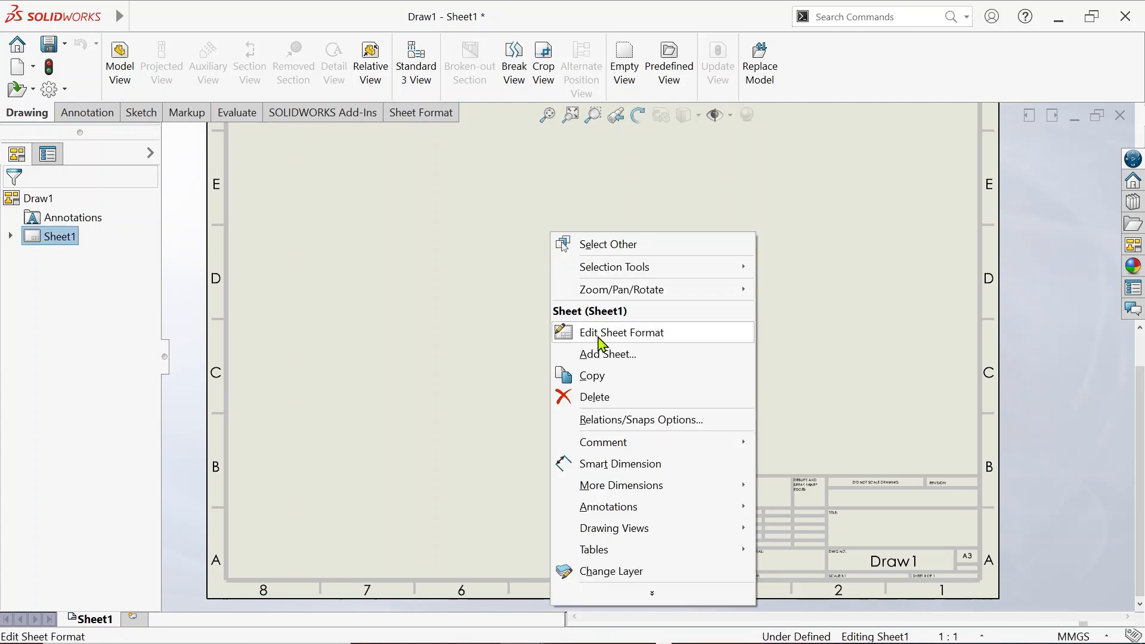
left_click(602, 345)
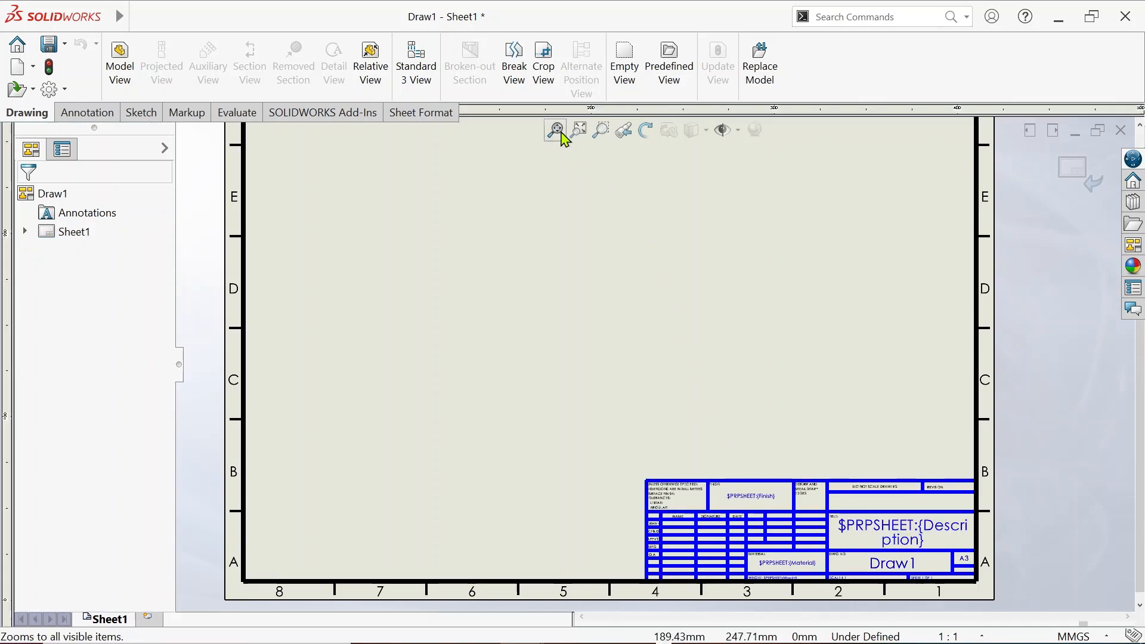
left_click(602, 131)
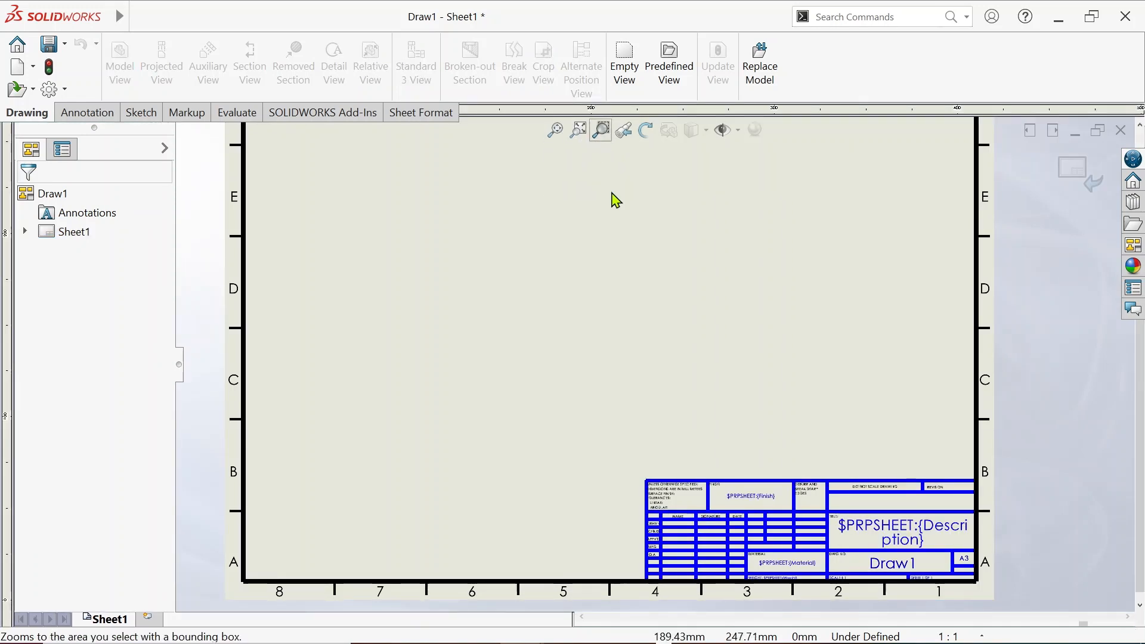
left_click_drag(620, 466, 1022, 600)
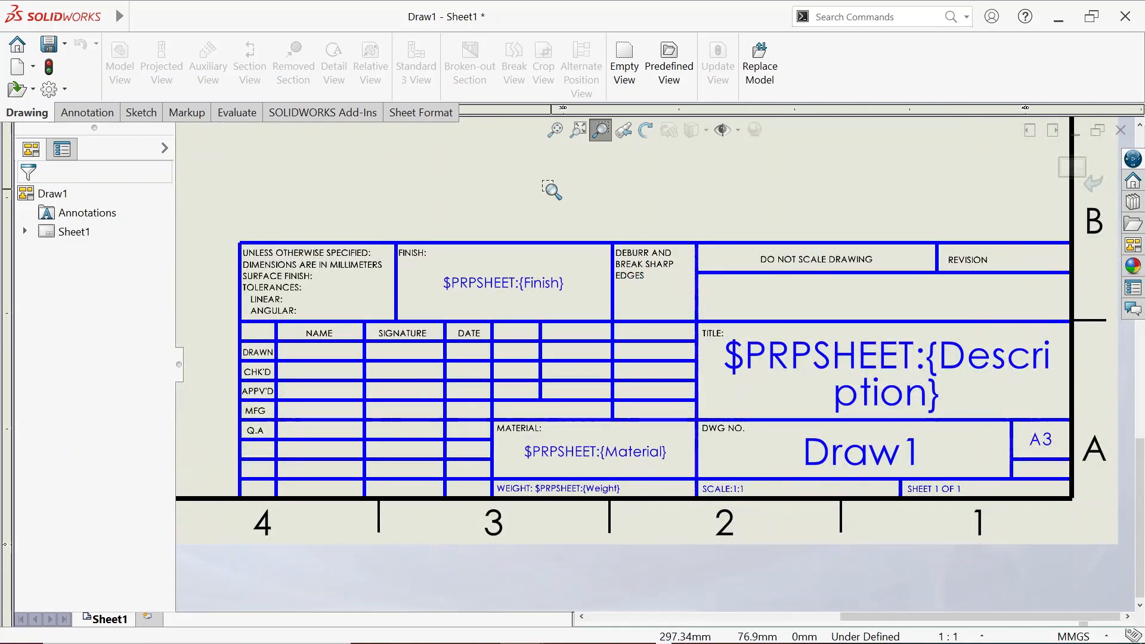
Change MILLIMETERS to INCHES in the UNLESS OTHERWISE SPECIFIED tolerance note
right_click(549, 186)
left_click(590, 198)
scroll(296, 291, "down", 6)
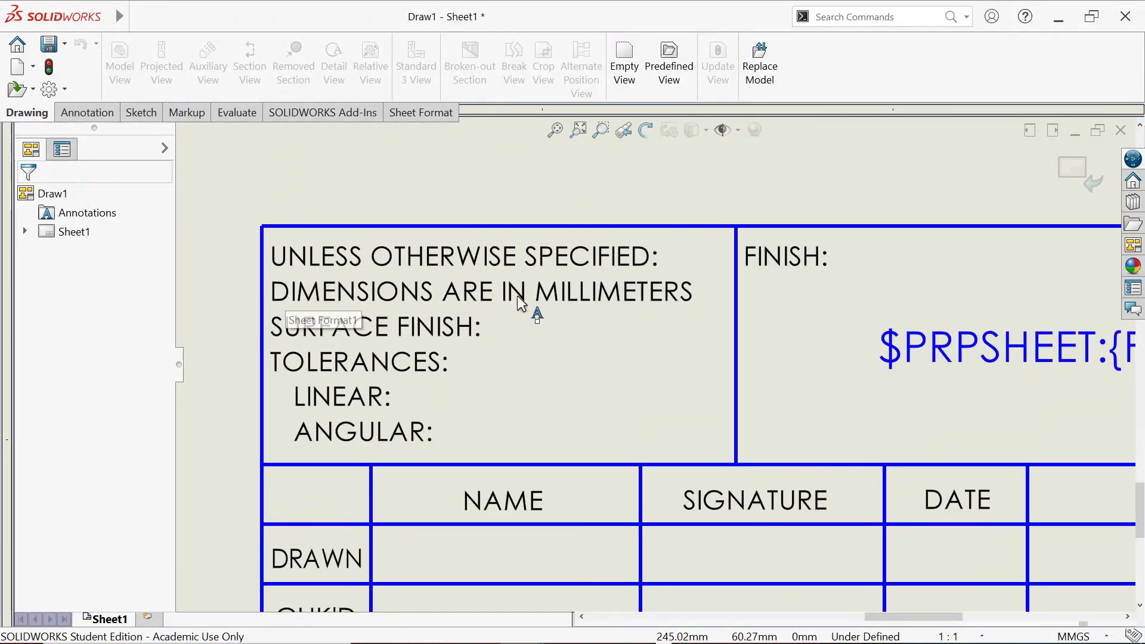
left_click(604, 301)
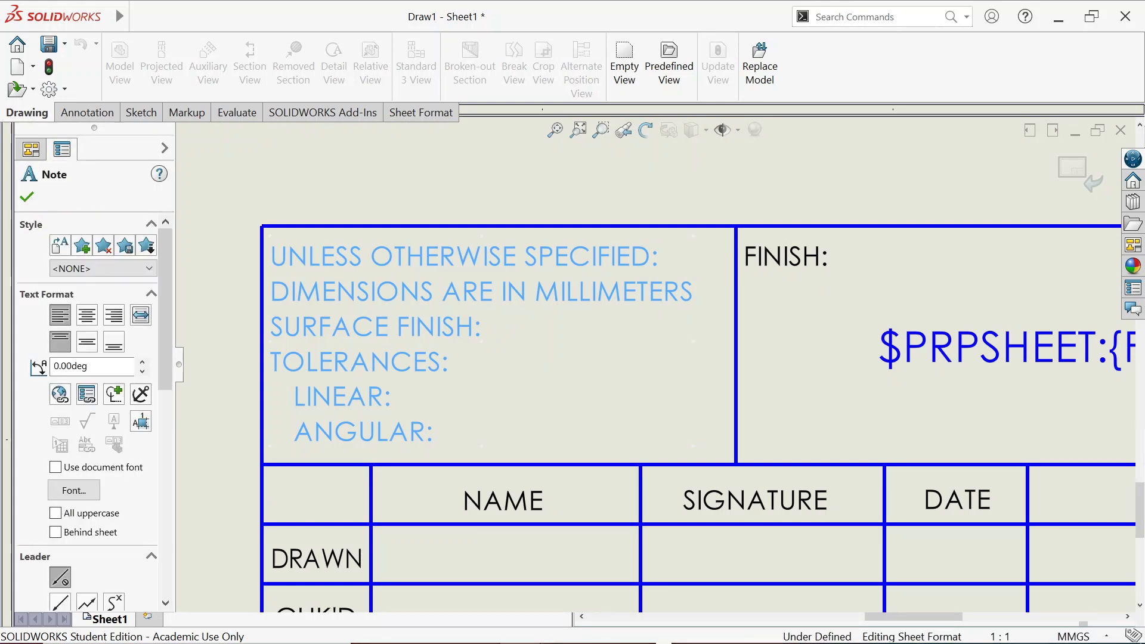
double_click(573, 297)
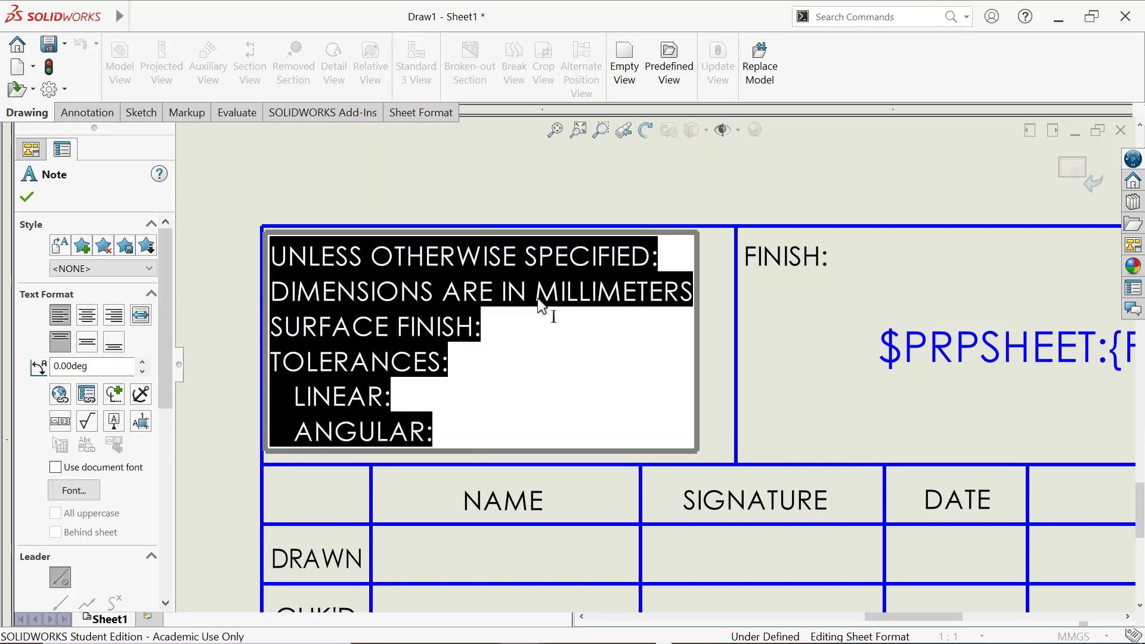
left_click(538, 298)
left_click_drag(538, 299, 678, 304)
type("INCHE")
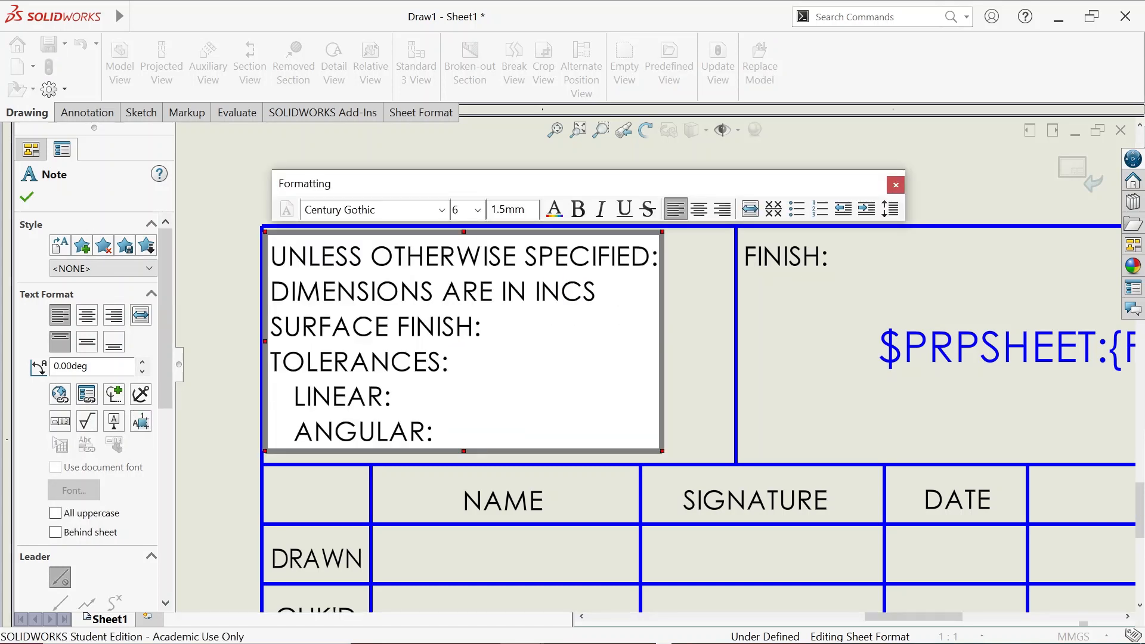
left_click(560, 146)
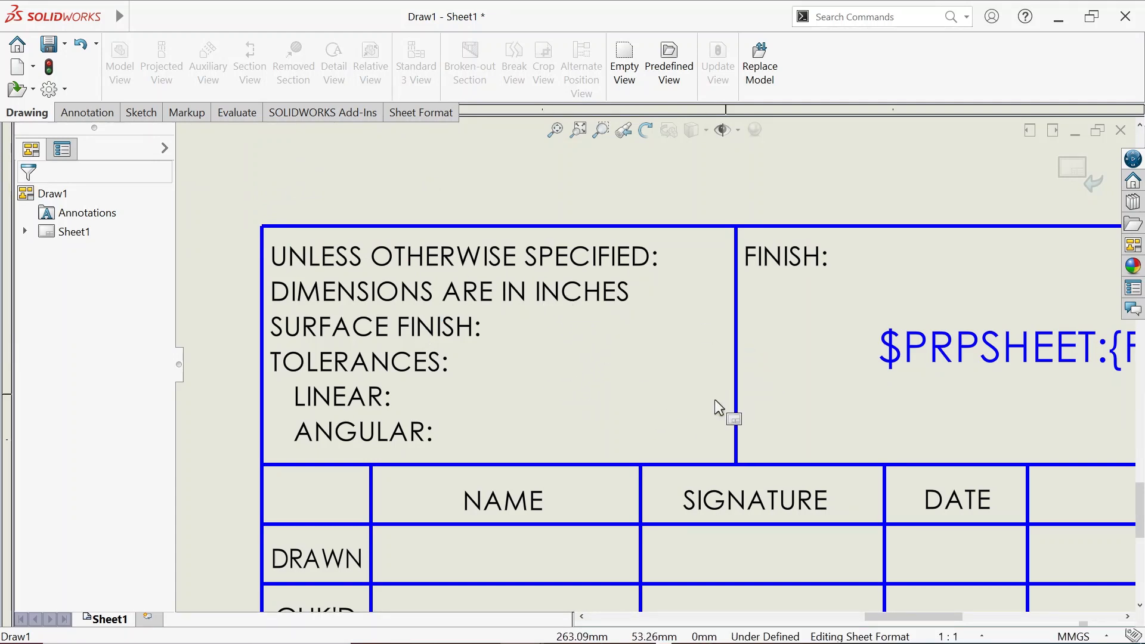
Replace the SIGNATURE column heading text with ID NUMBER
scroll(668, 546, "up", 3)
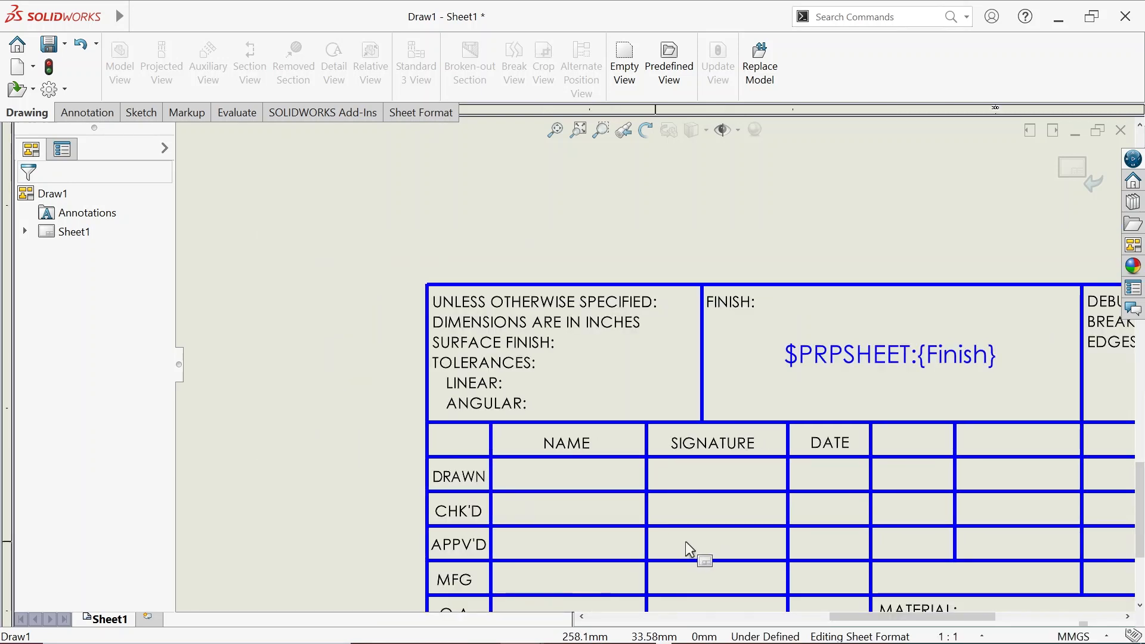
scroll(549, 486, "down", 2)
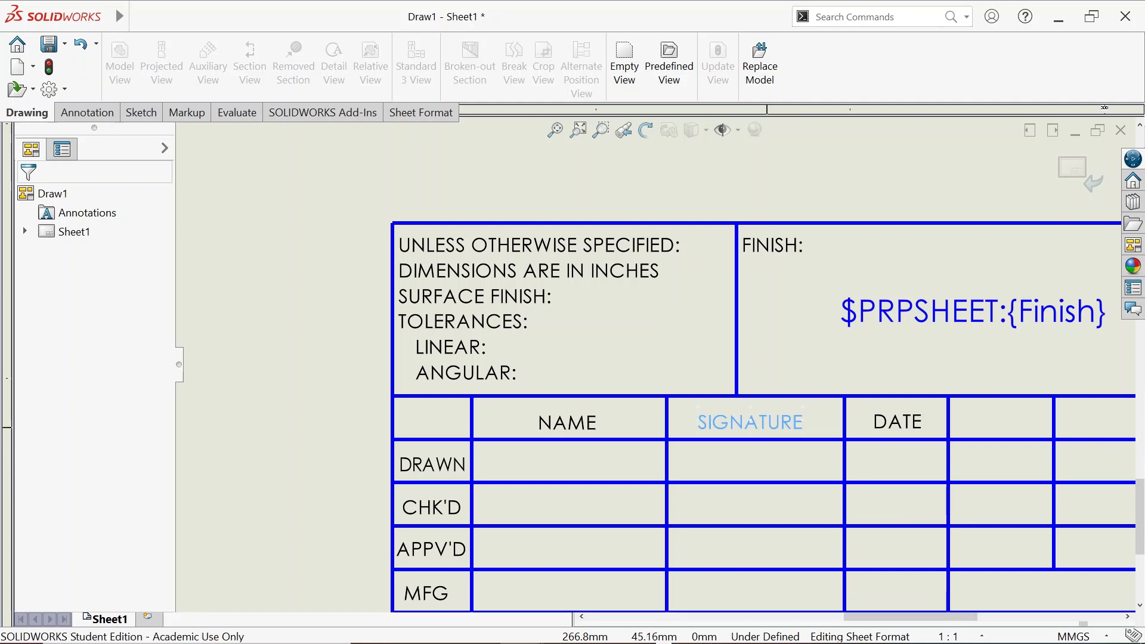
left_click(767, 427)
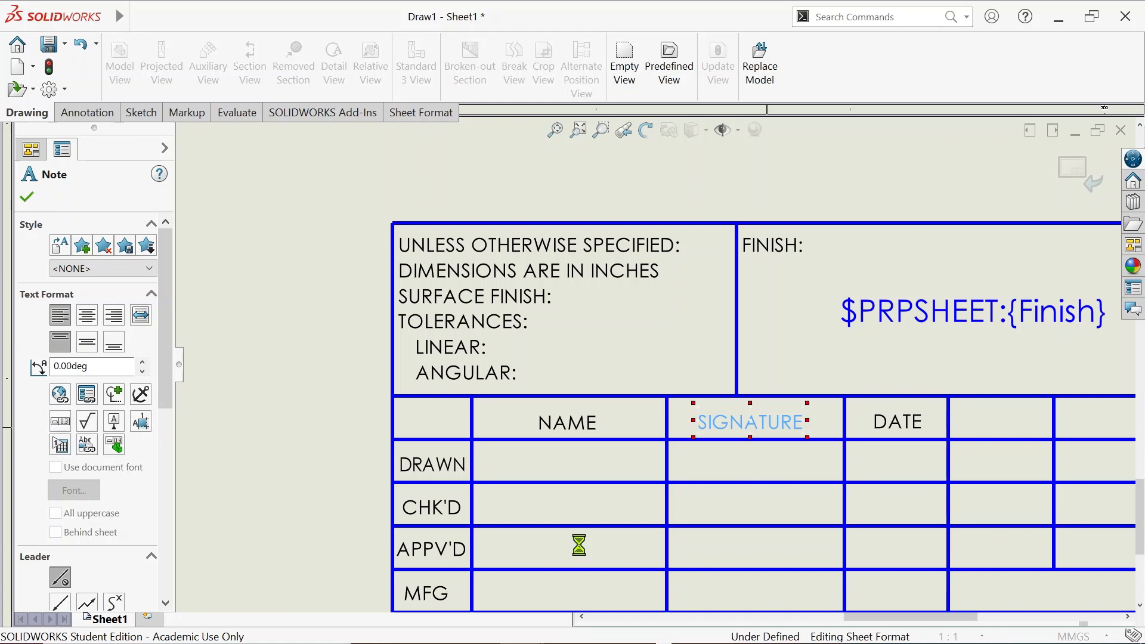
key("Delete")
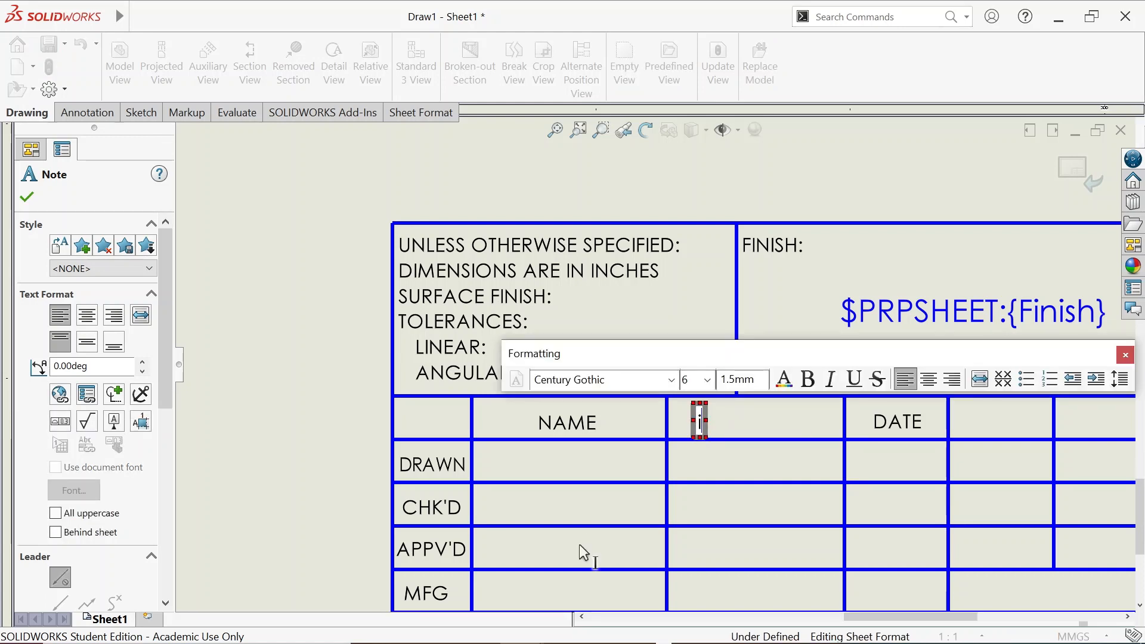
type("ID")
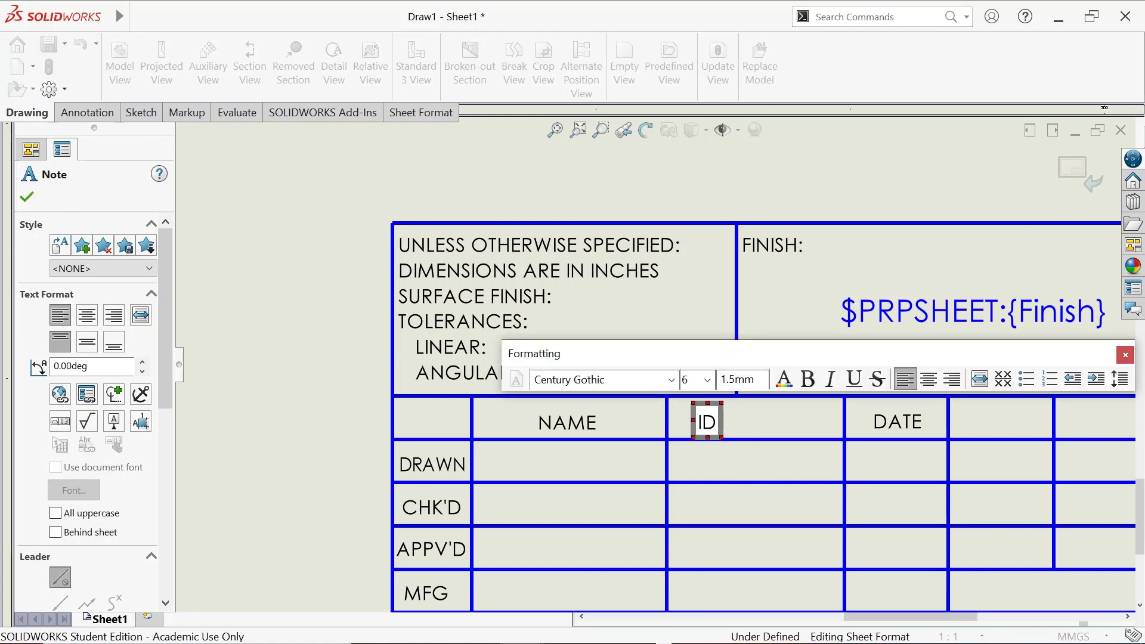
type(" NUM")
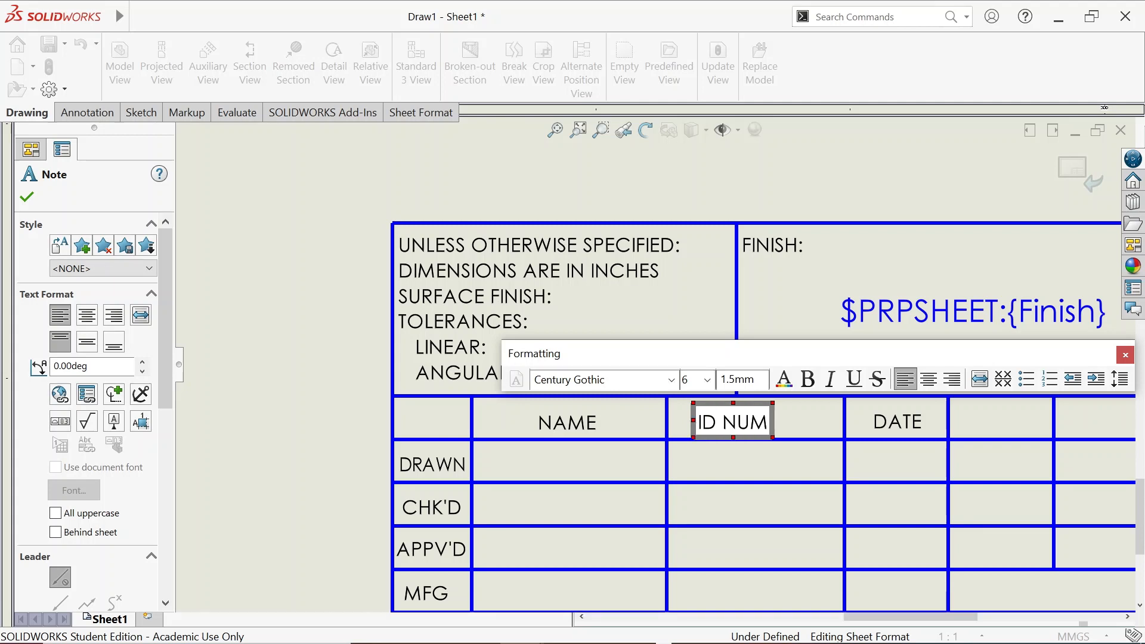
type("BER")
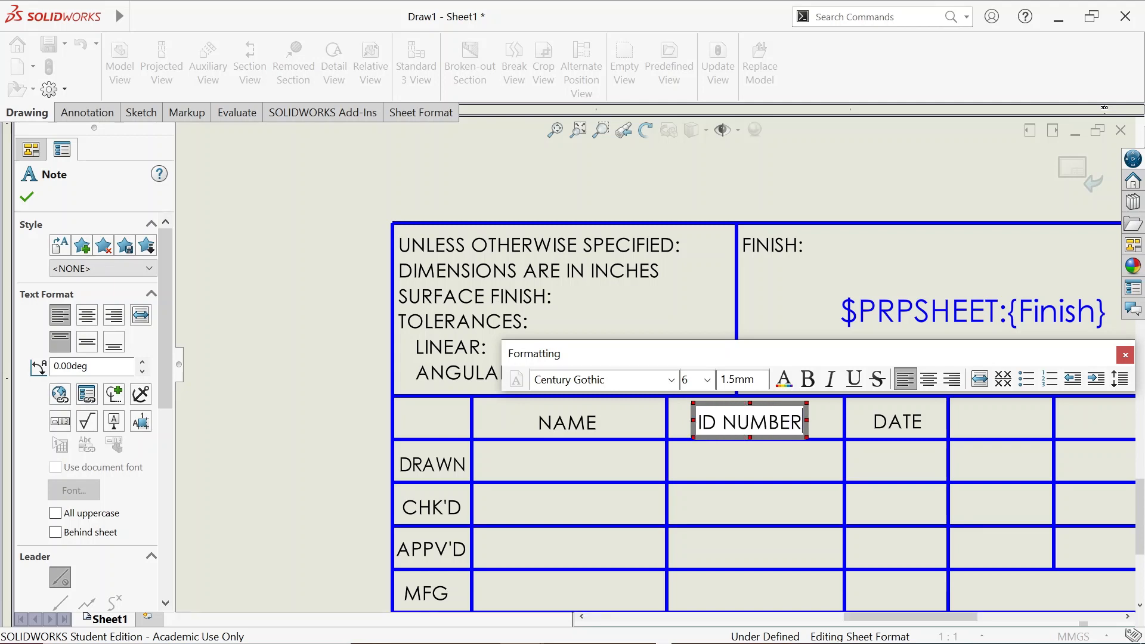
left_click(313, 446)
key("Escape")
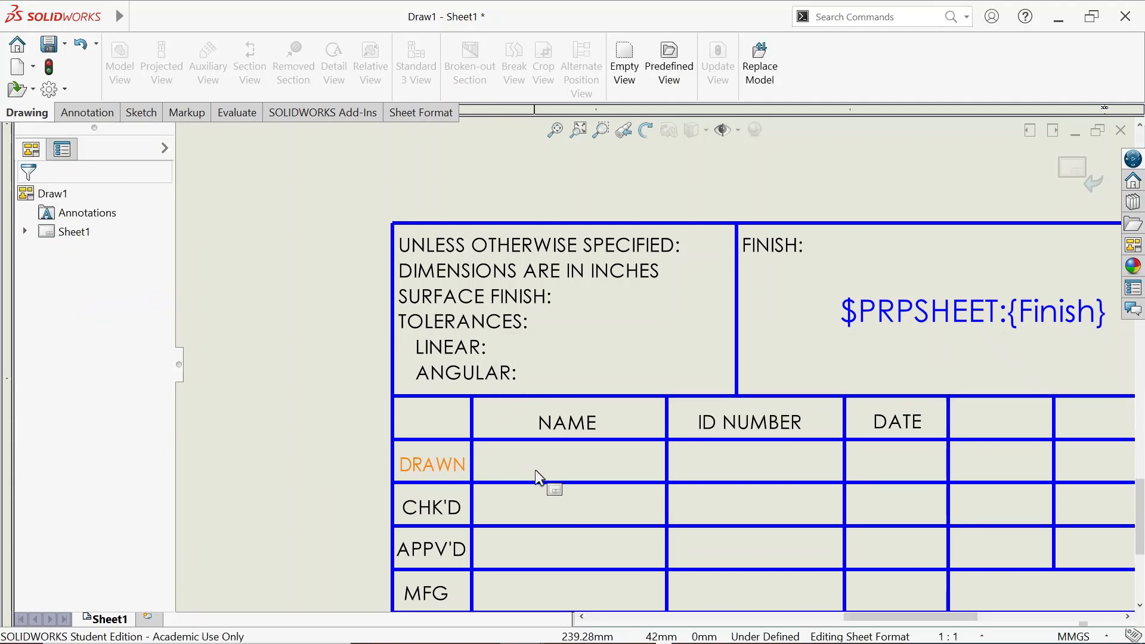
Start a new note and switch its font from the document font to Book Antiqua
left_click(68, 113)
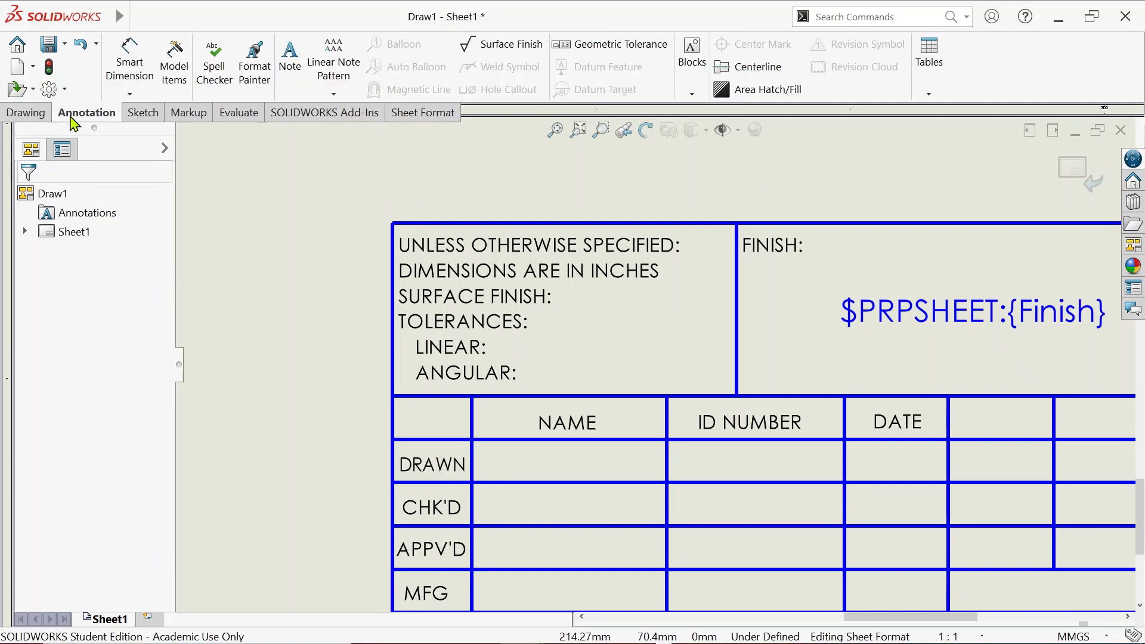
left_click(288, 76)
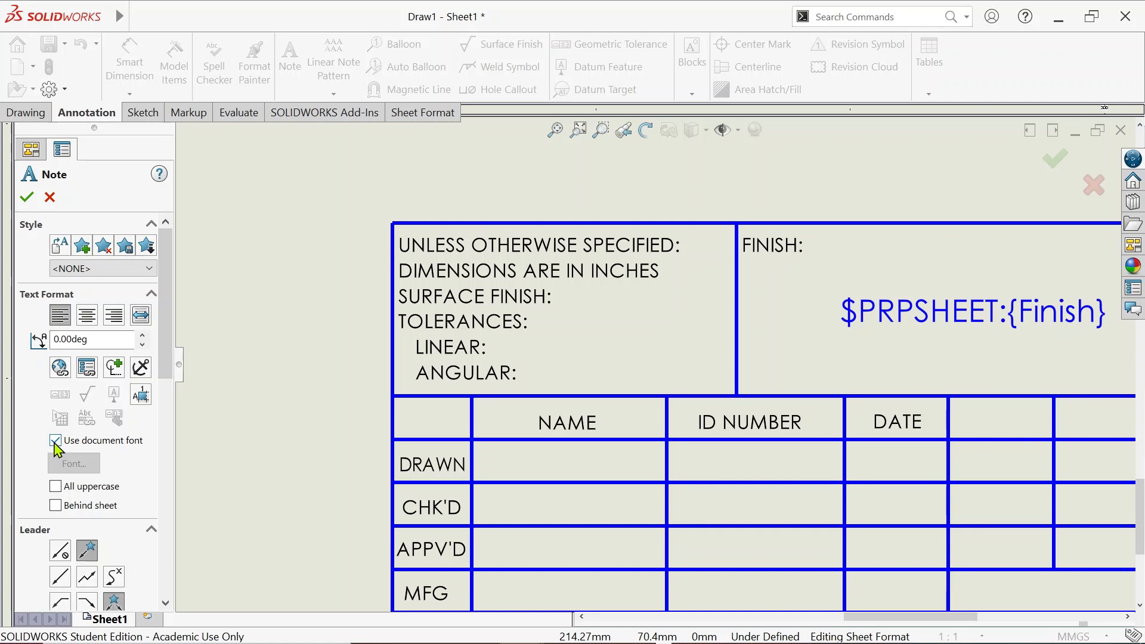
left_click(55, 442)
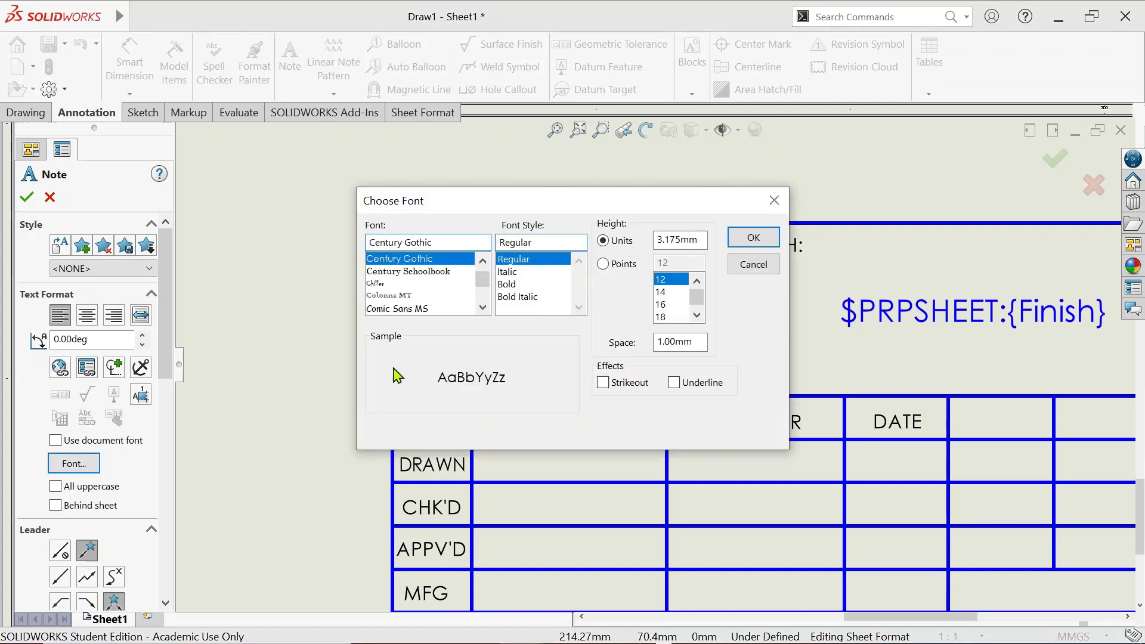
type("BOOK")
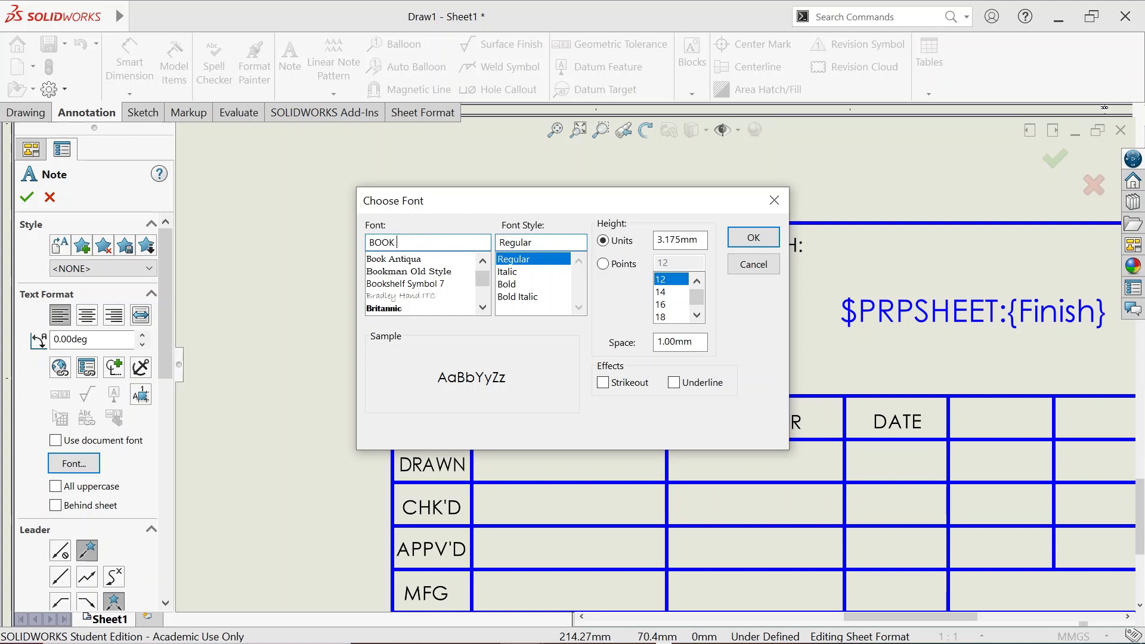
left_click(400, 263)
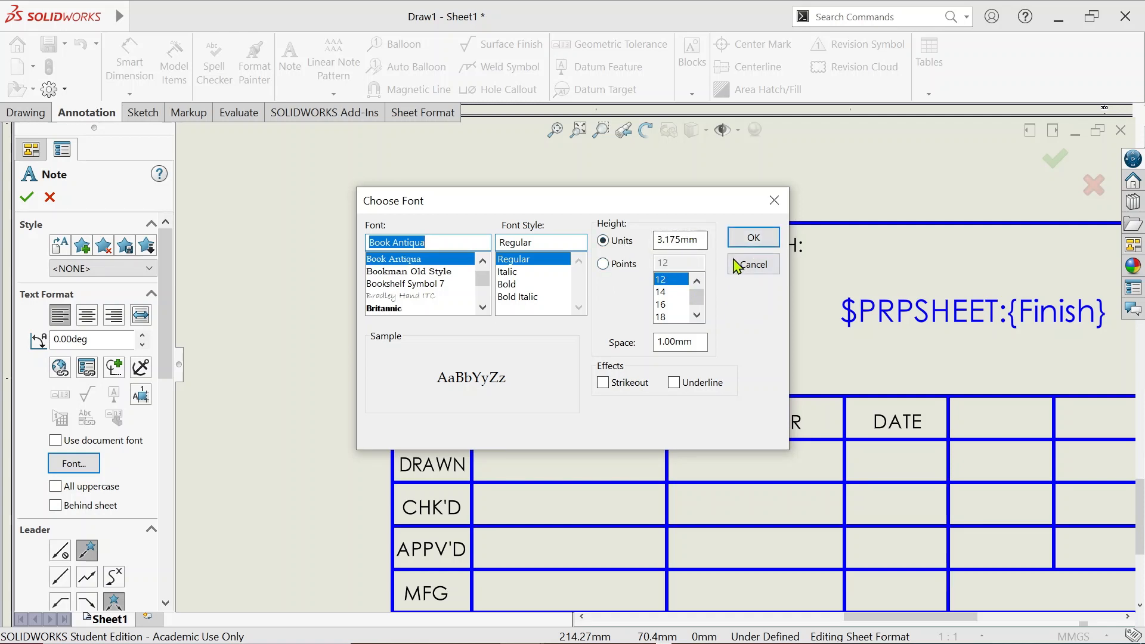
left_click(750, 238)
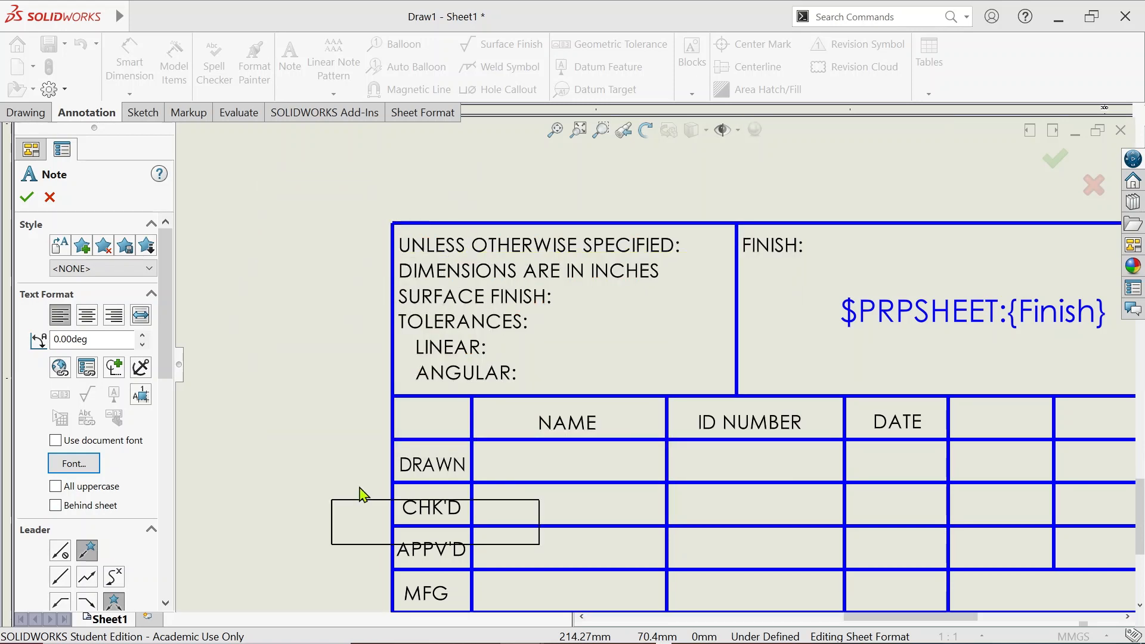
scroll(217, 390, "up", 2)
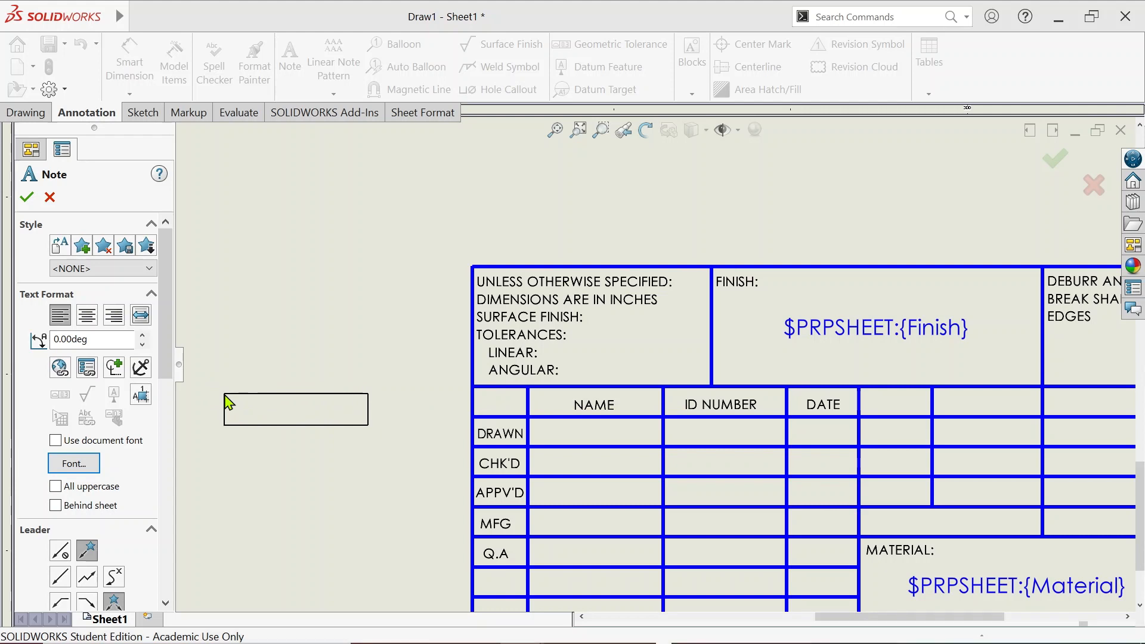
Place a note left of the title block containing the drafter's name
left_click(219, 389)
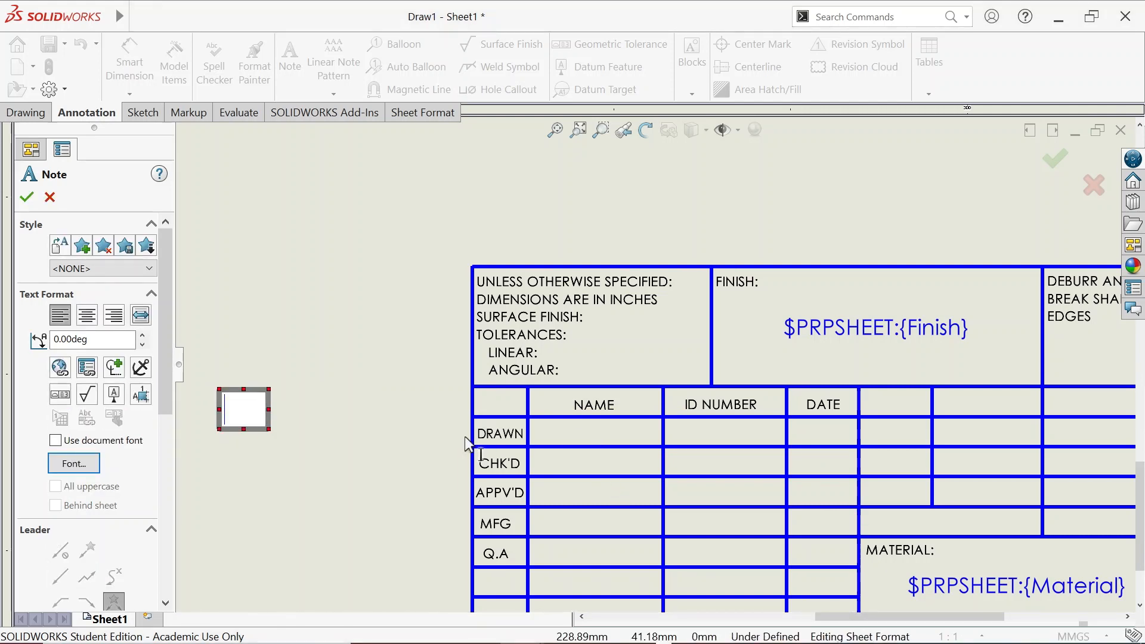
type("sA")
key("BackSpace")
key("BackSpace")
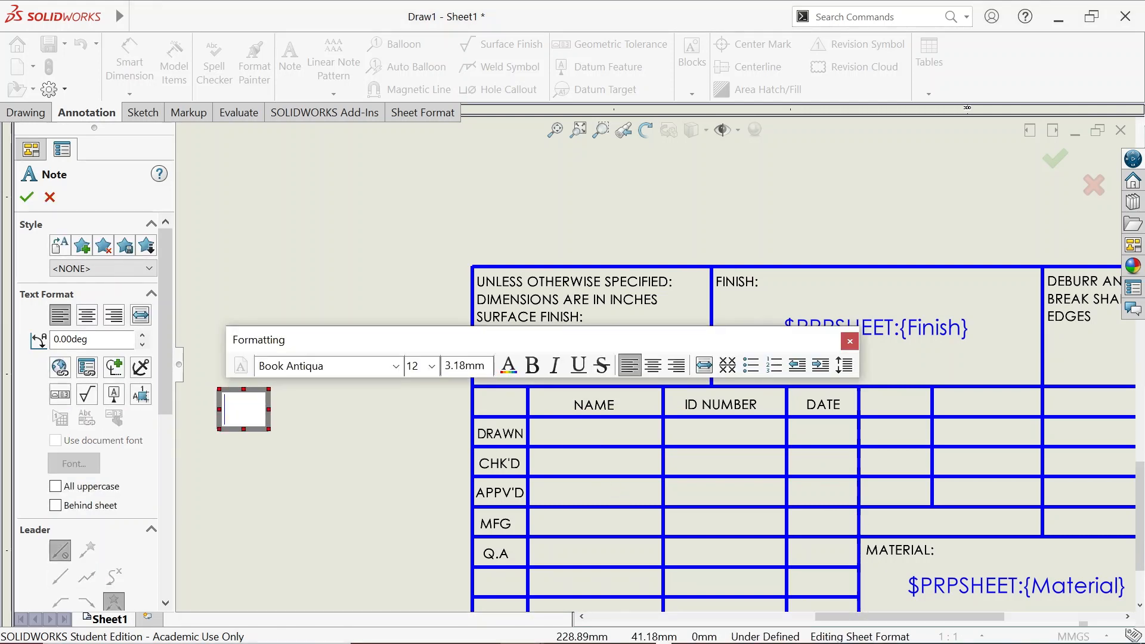
type("SAr")
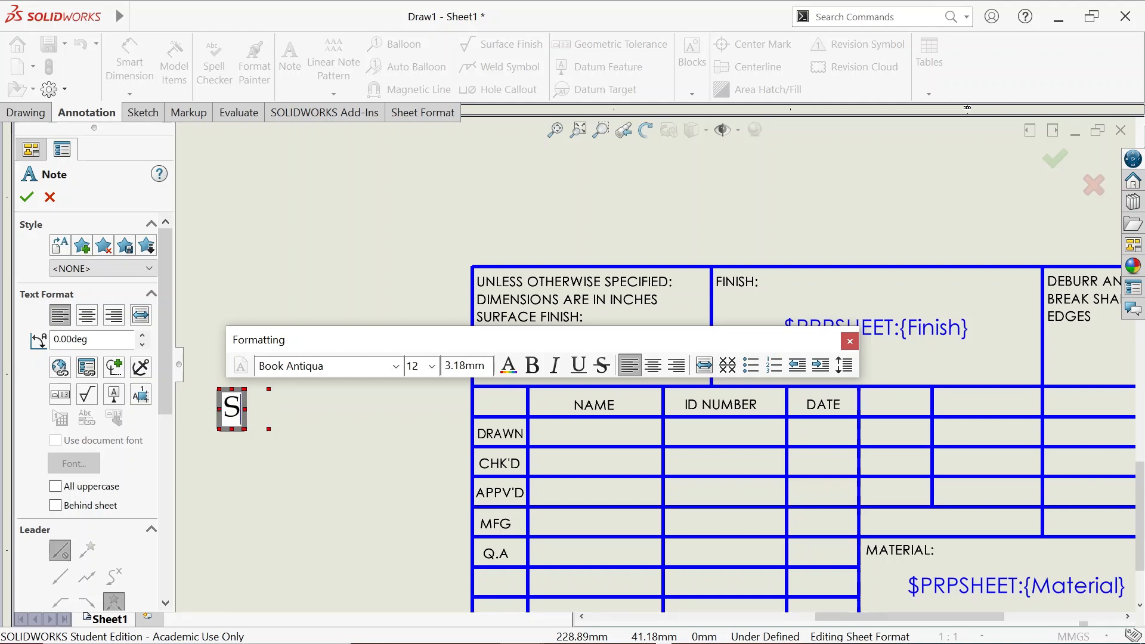
key("BackSpace")
key("BackSpace")
type("ara")
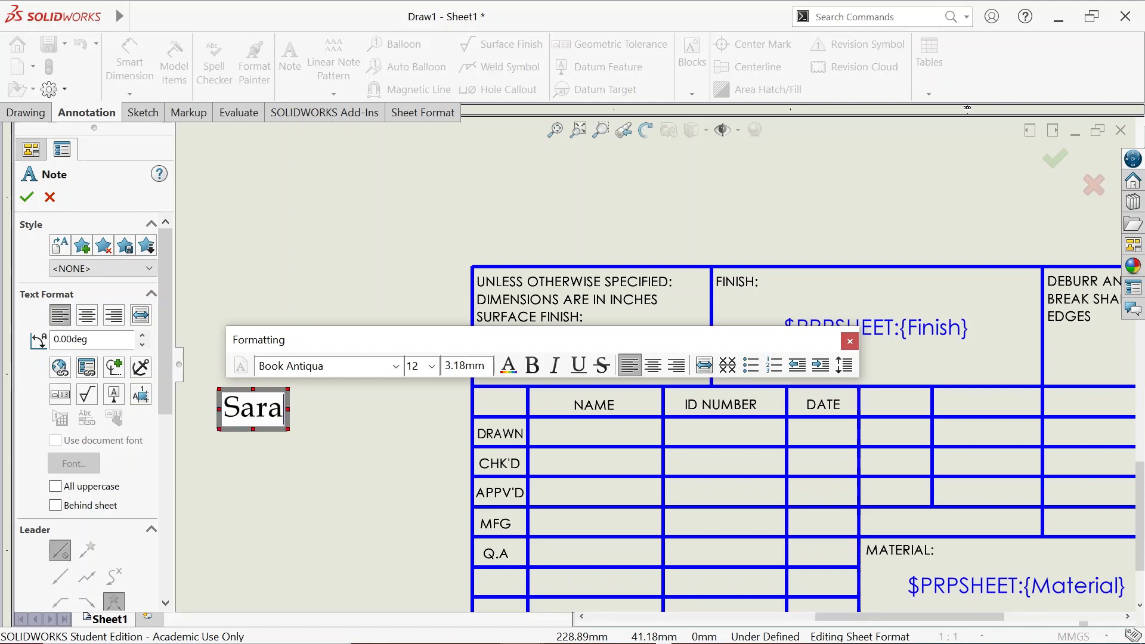
key("BackSpace")
type("faraz")
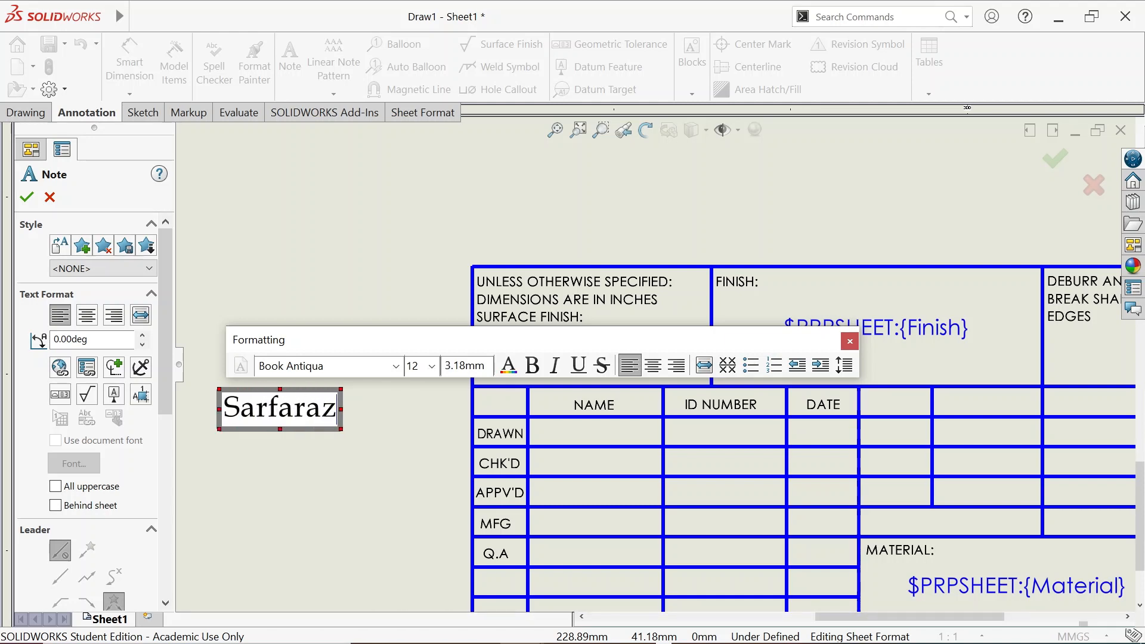
left_click(271, 471)
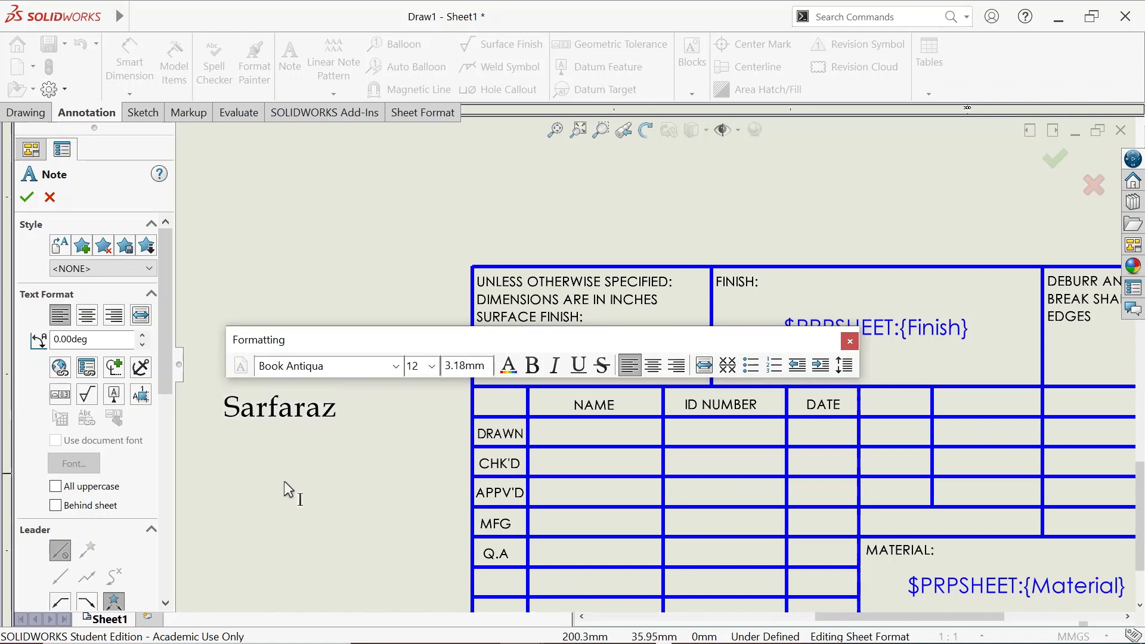
Add notes reading xxxx and 1-10-21 below the name note
left_click(267, 468)
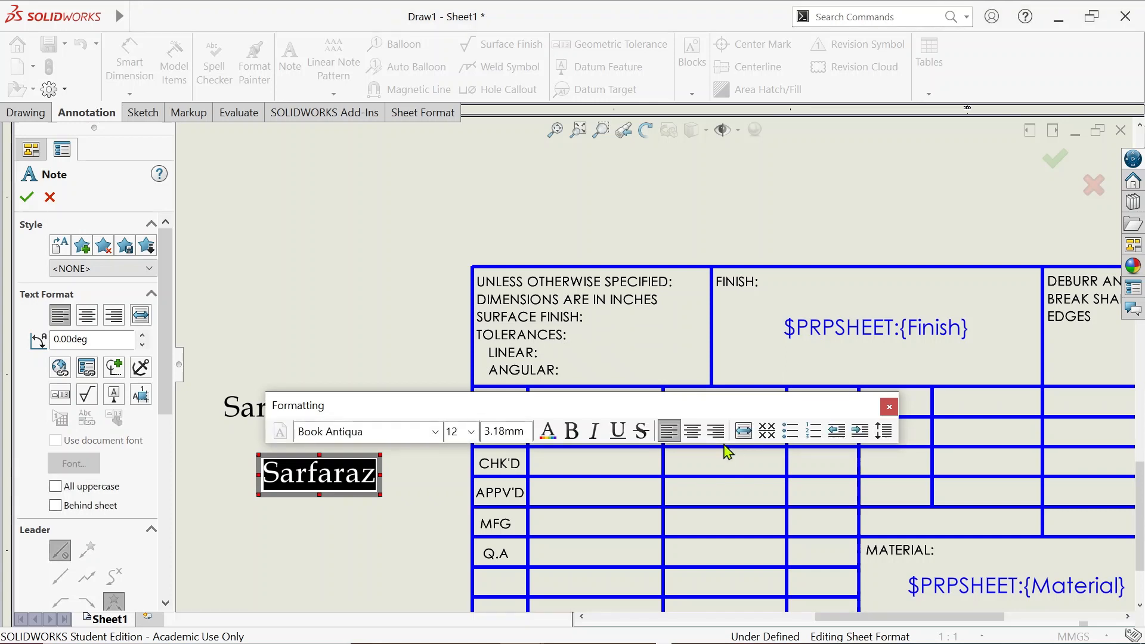
type("xxxx")
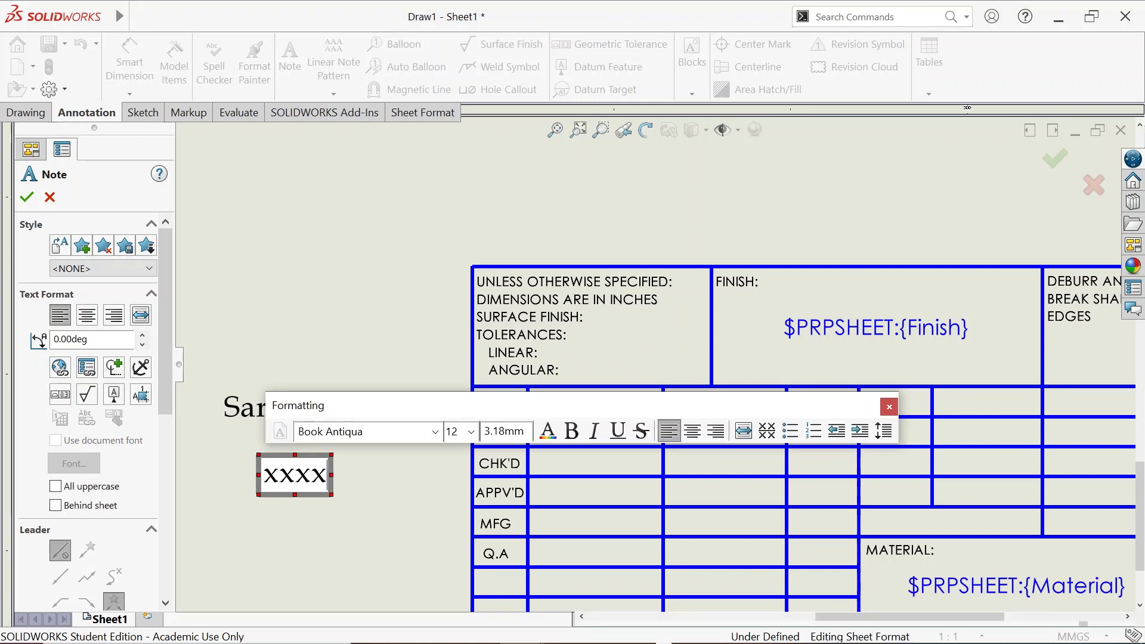
key("Home")
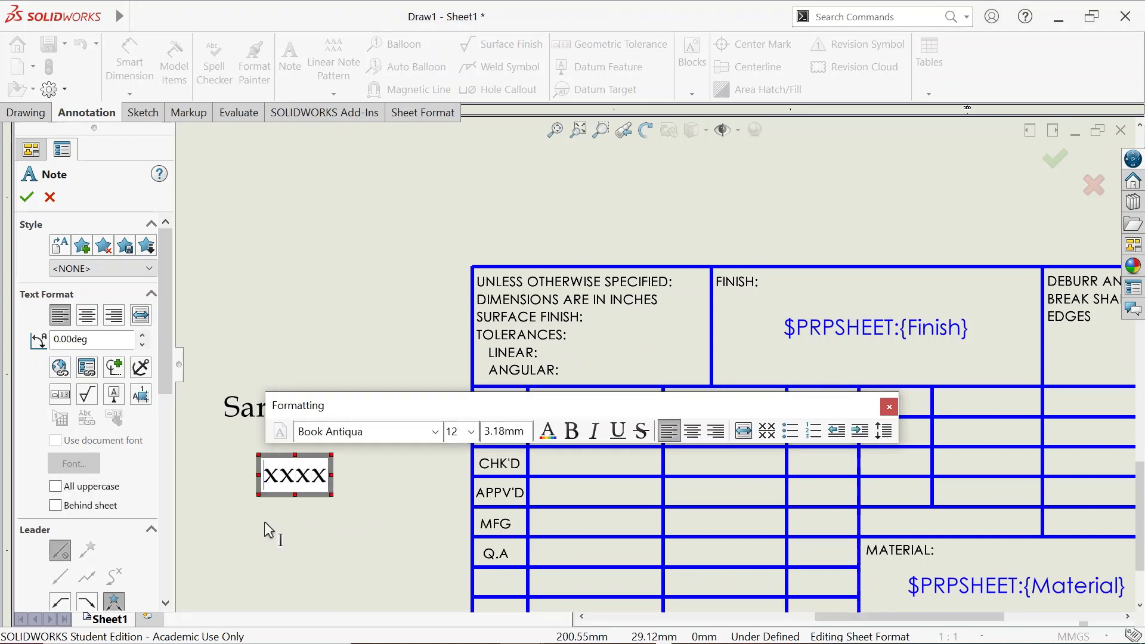
left_click(266, 530)
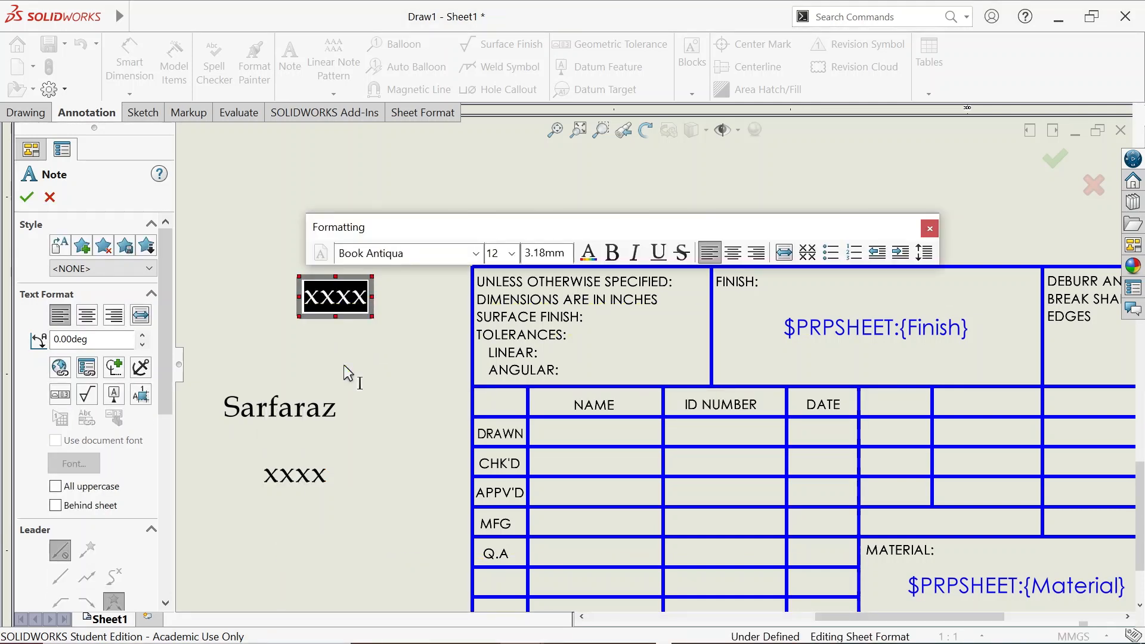
type("1-")
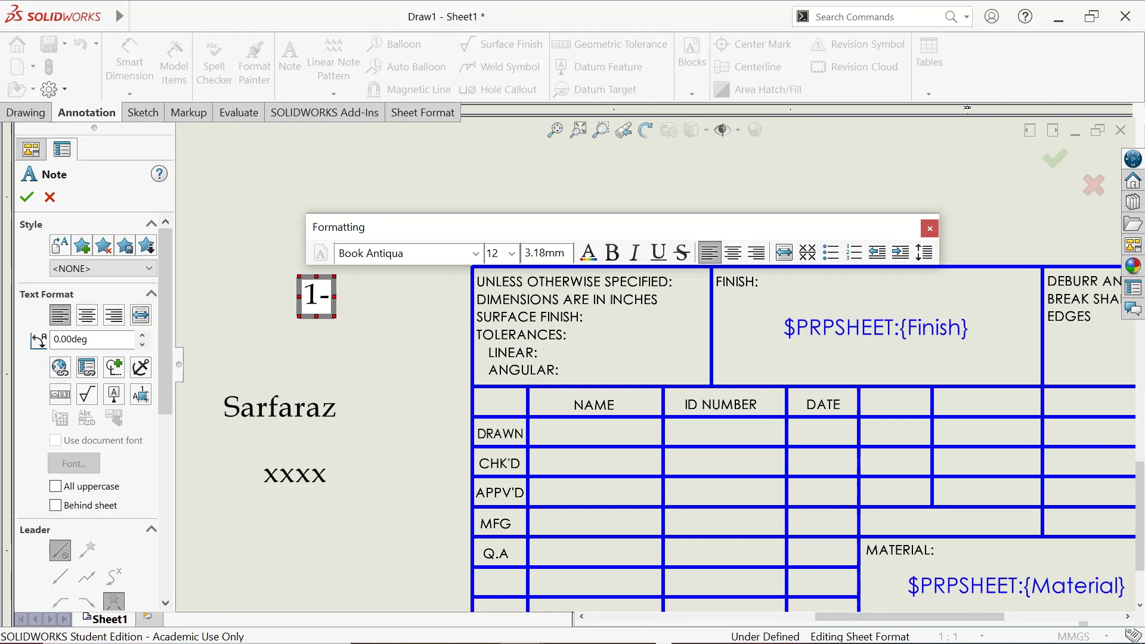
type("10-21")
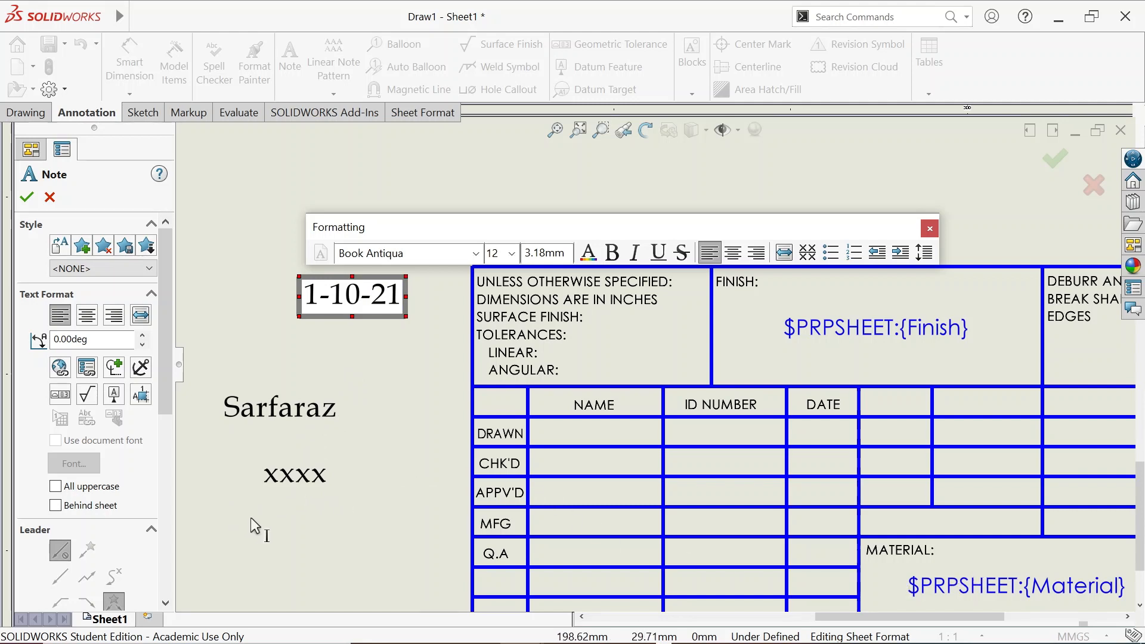
Add a Cast Iron note, then stop adding notes
left_click(277, 536)
left_click(279, 535)
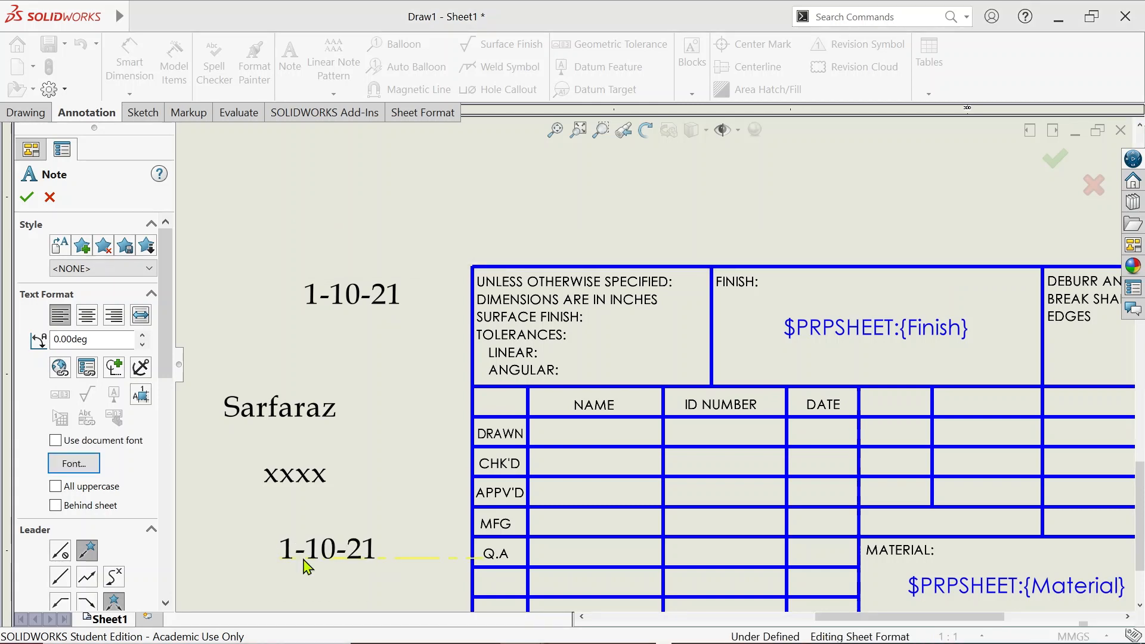
double_click(305, 563)
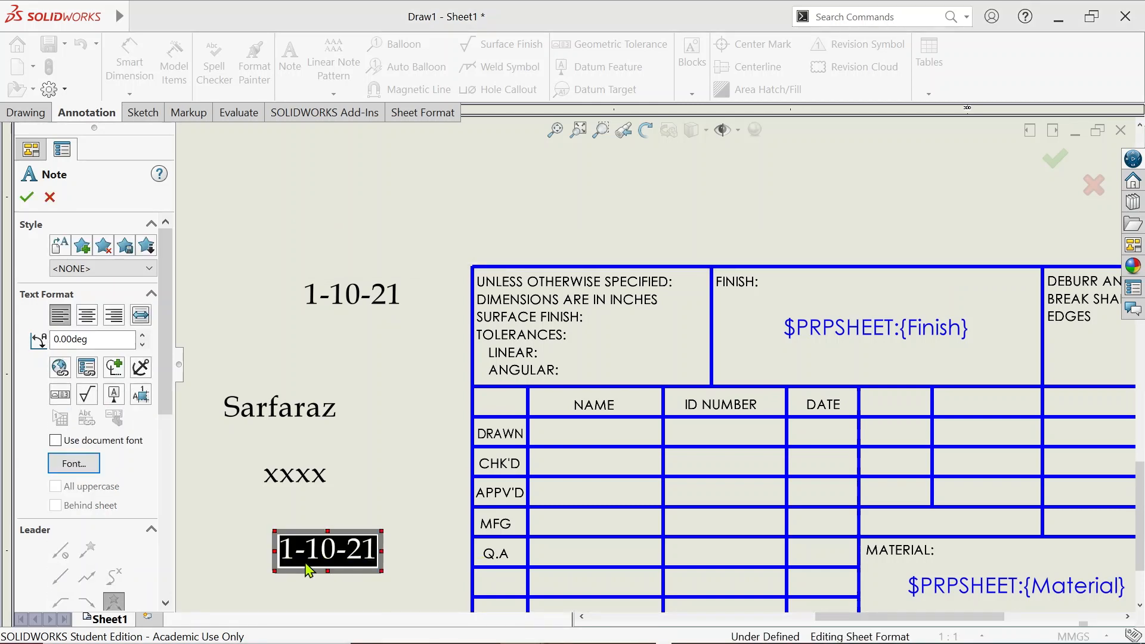
type("Cast")
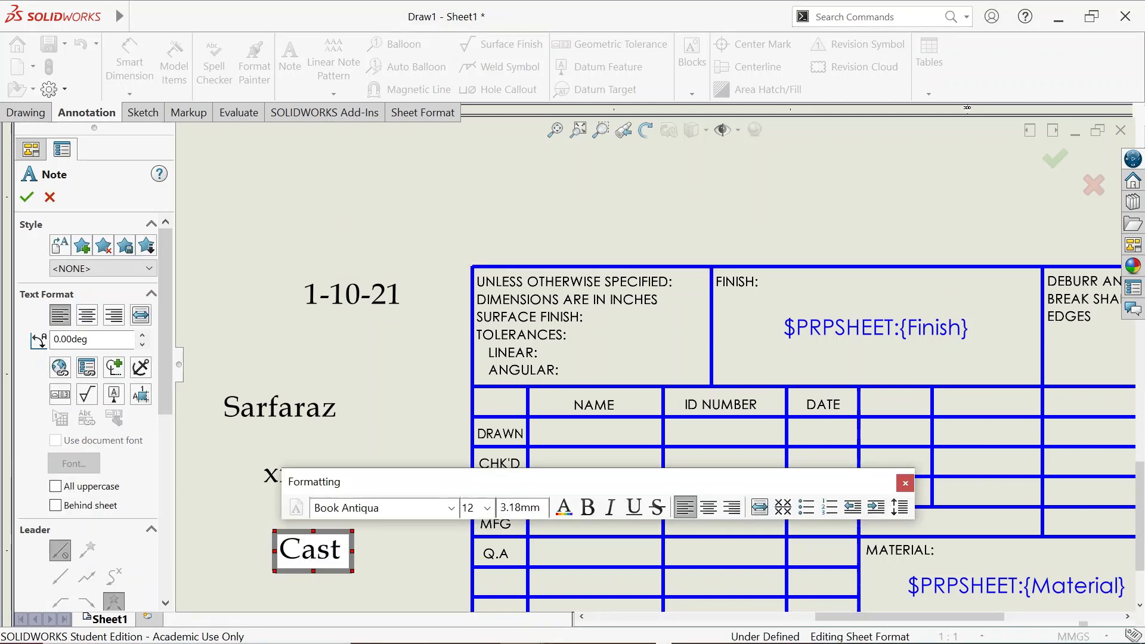
type(" Iron")
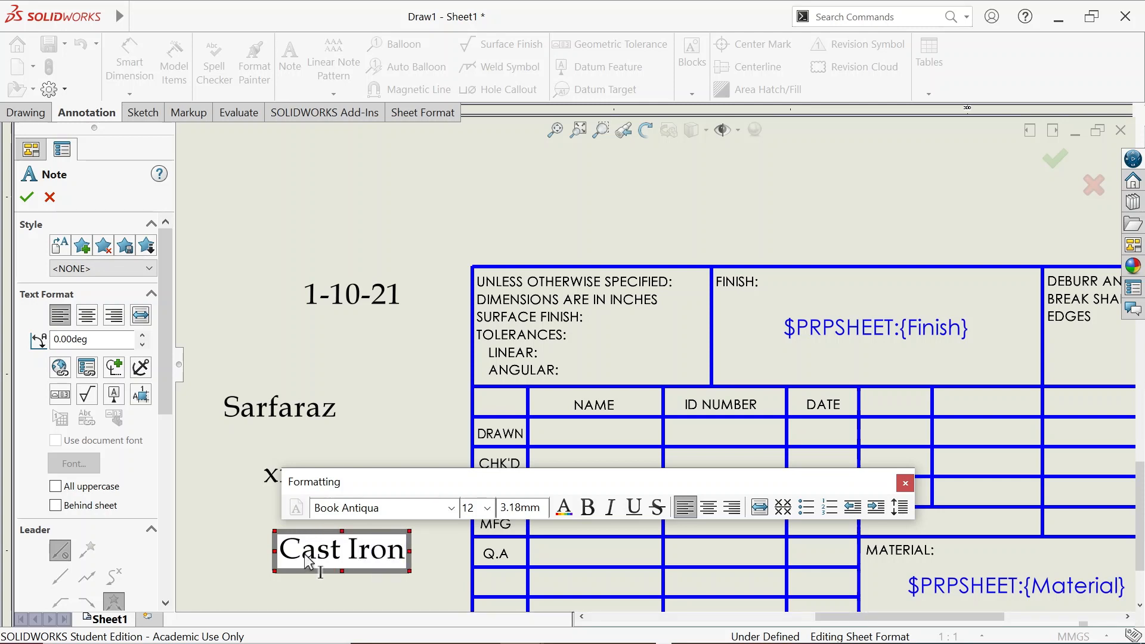
left_click(258, 352)
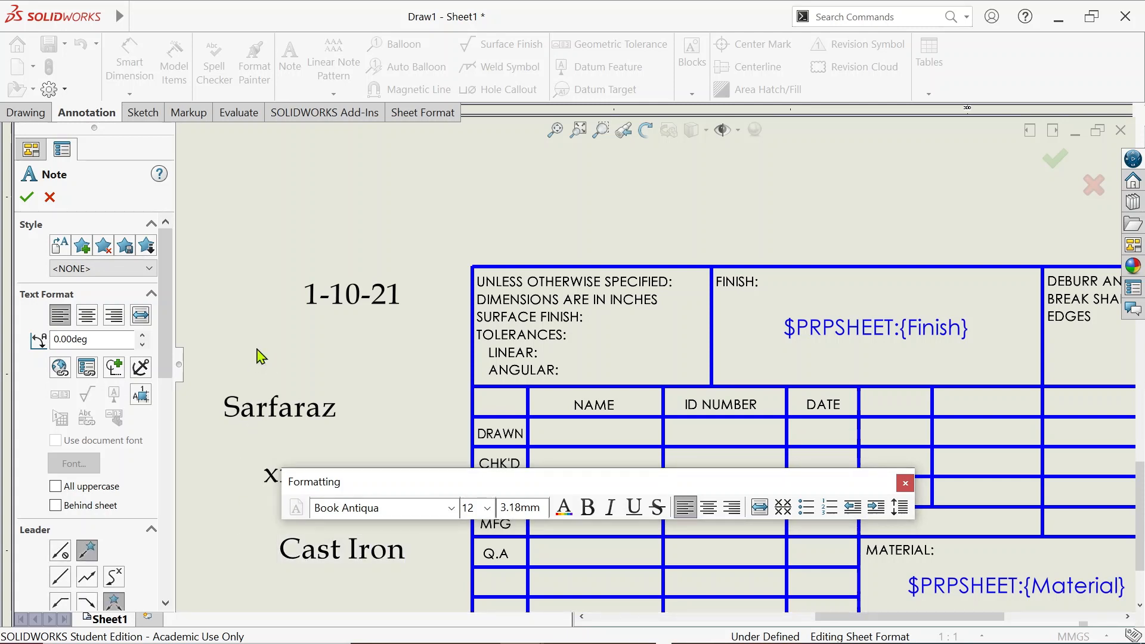
key("Escape")
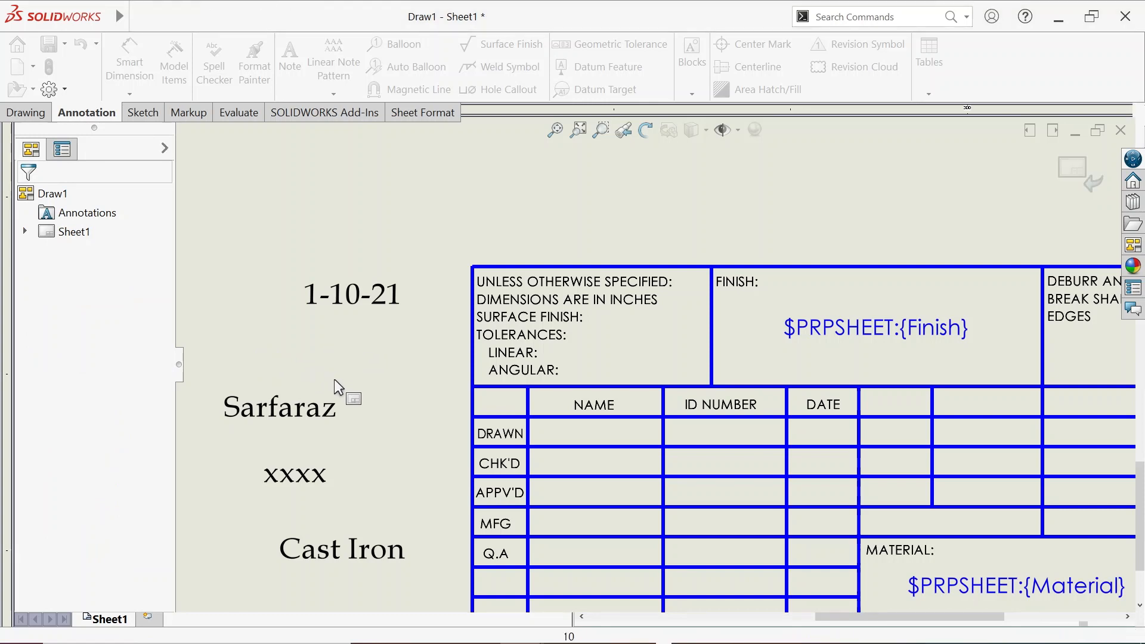
Move the name note into the DRAWN row's NAME cell and set its size to 10
mouse_move(277, 418)
left_mouse_down()
mouse_move(415, 418)
mouse_move(552, 449)
mouse_move(601, 444)
mouse_move(589, 443)
left_mouse_up()
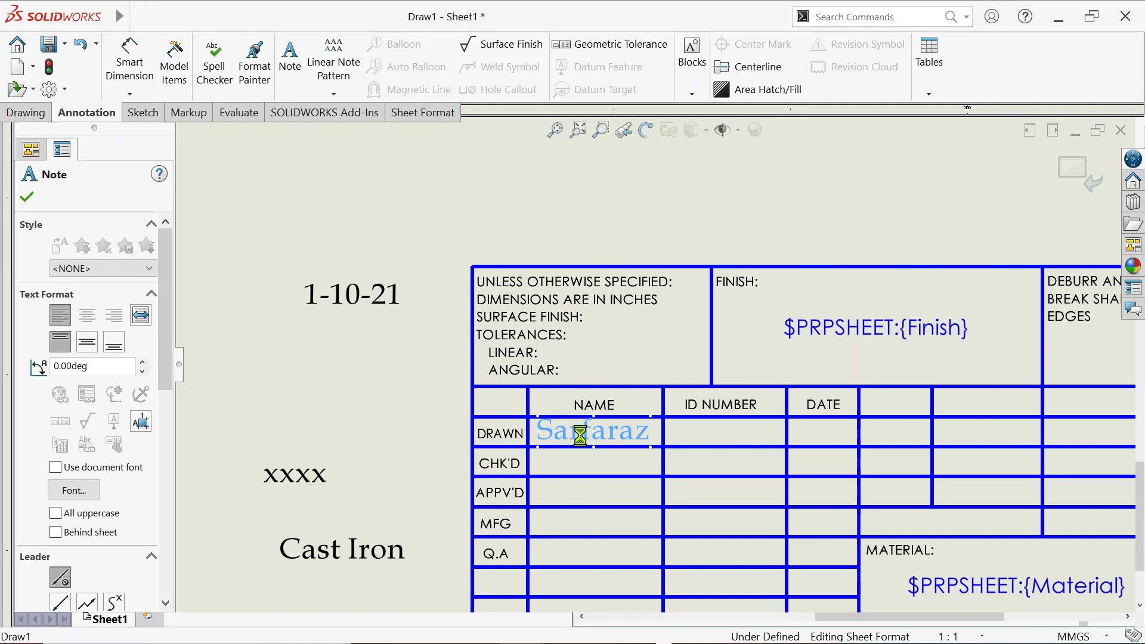
double_click(560, 440)
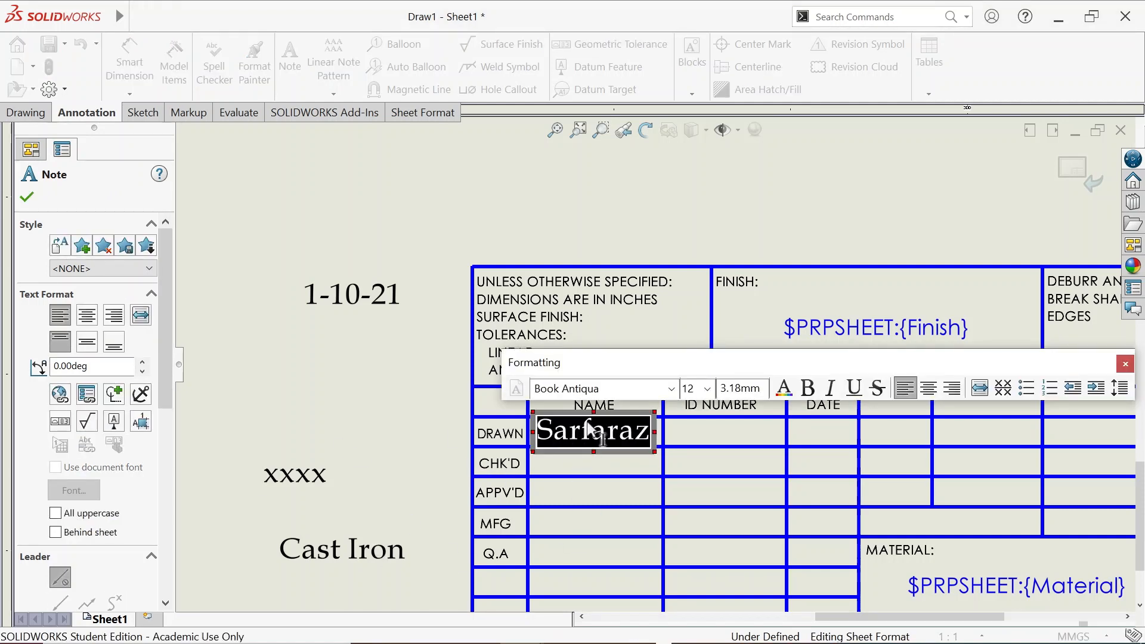
left_click(708, 389)
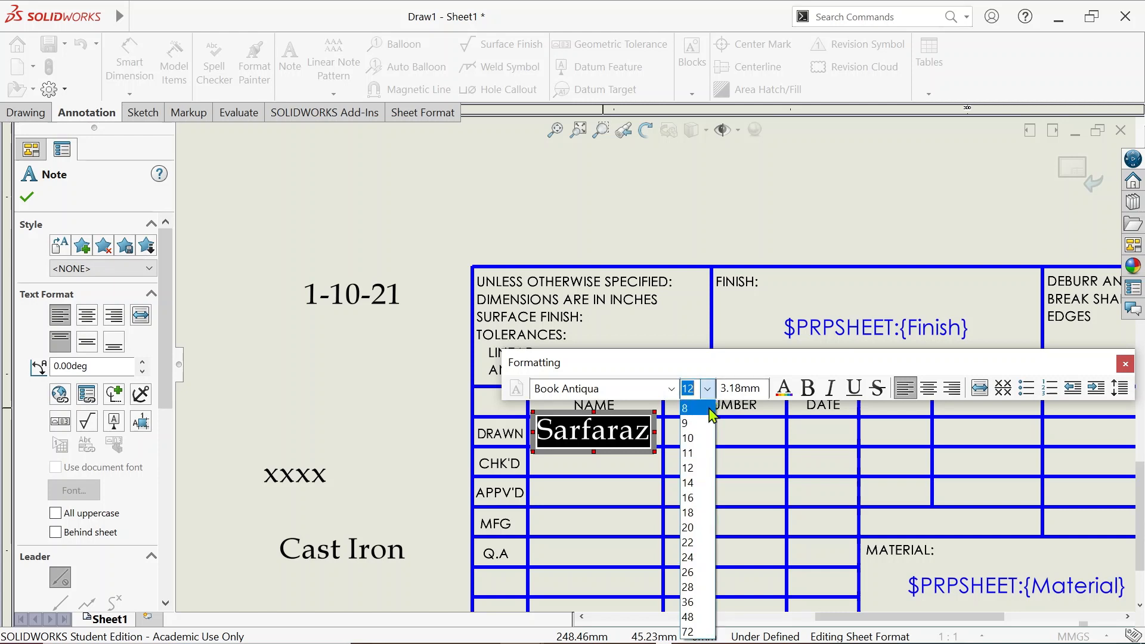
left_click(696, 443)
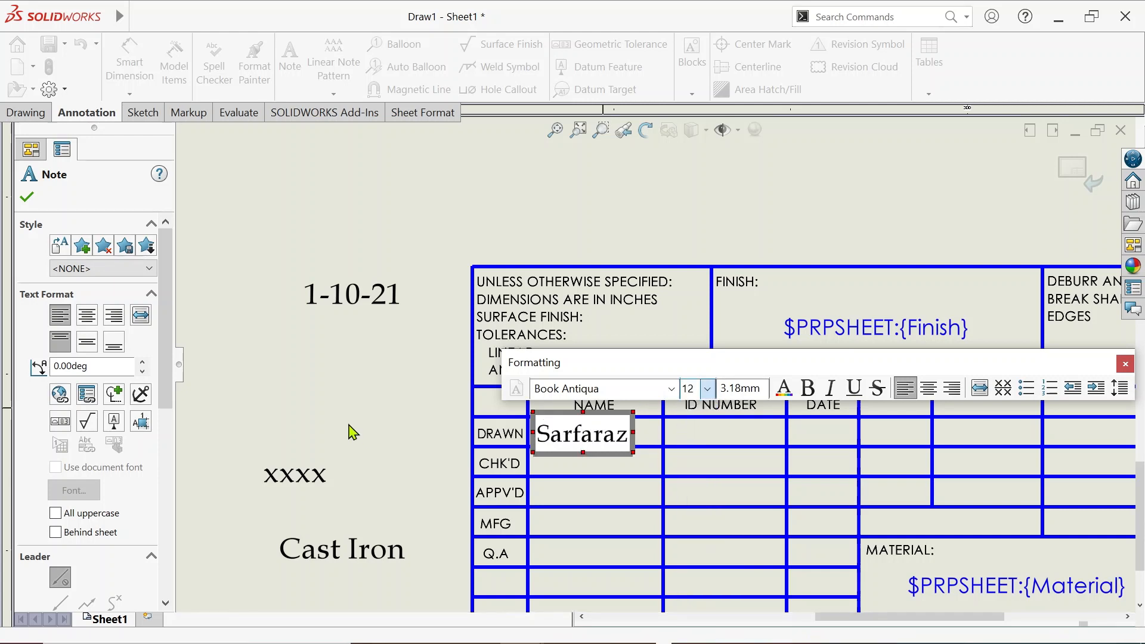
left_click(328, 408)
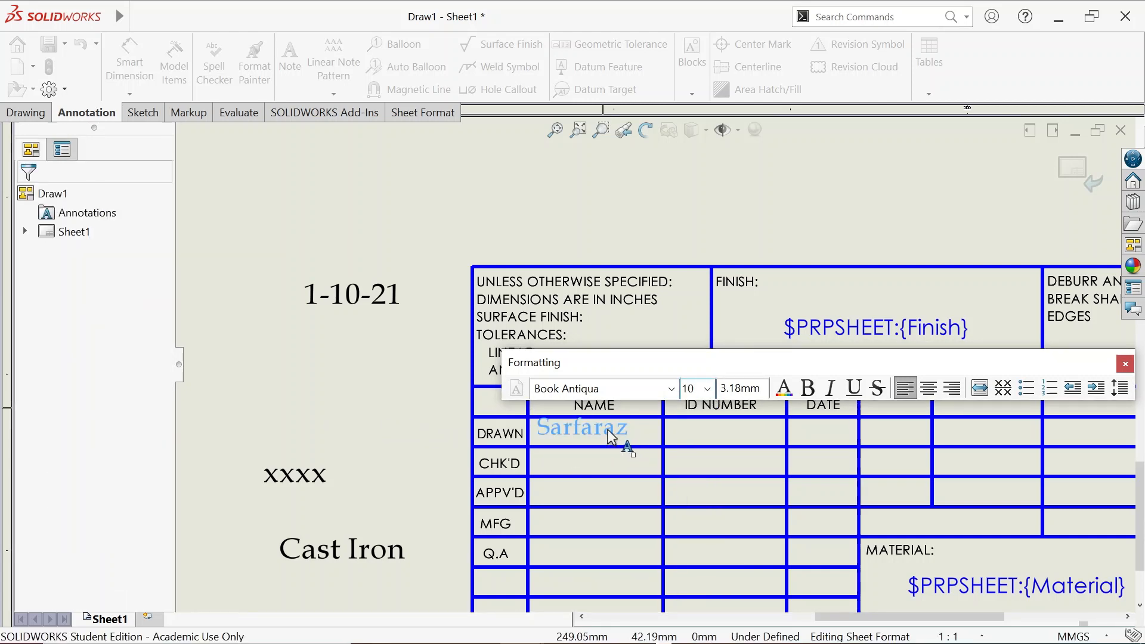
left_click_drag(607, 429, 617, 441)
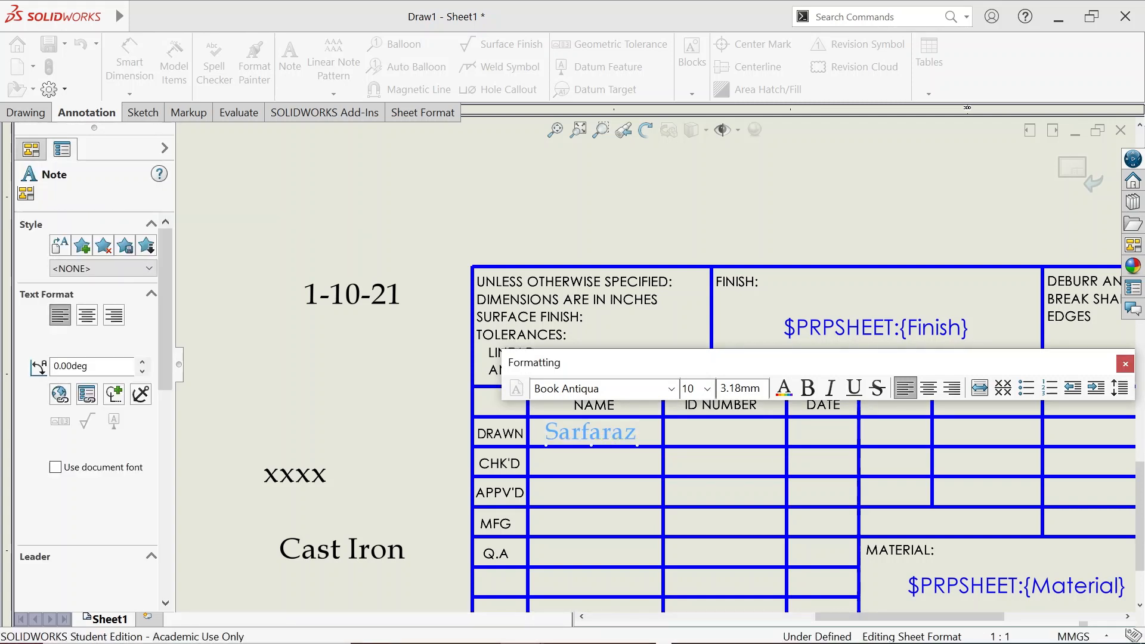
left_click(291, 482)
Move the xxxx note into the ID NUMBER cell and the date into the DATE cell
mouse_move(294, 488)
left_mouse_down()
mouse_move(387, 477)
mouse_move(722, 480)
mouse_move(723, 444)
left_mouse_up()
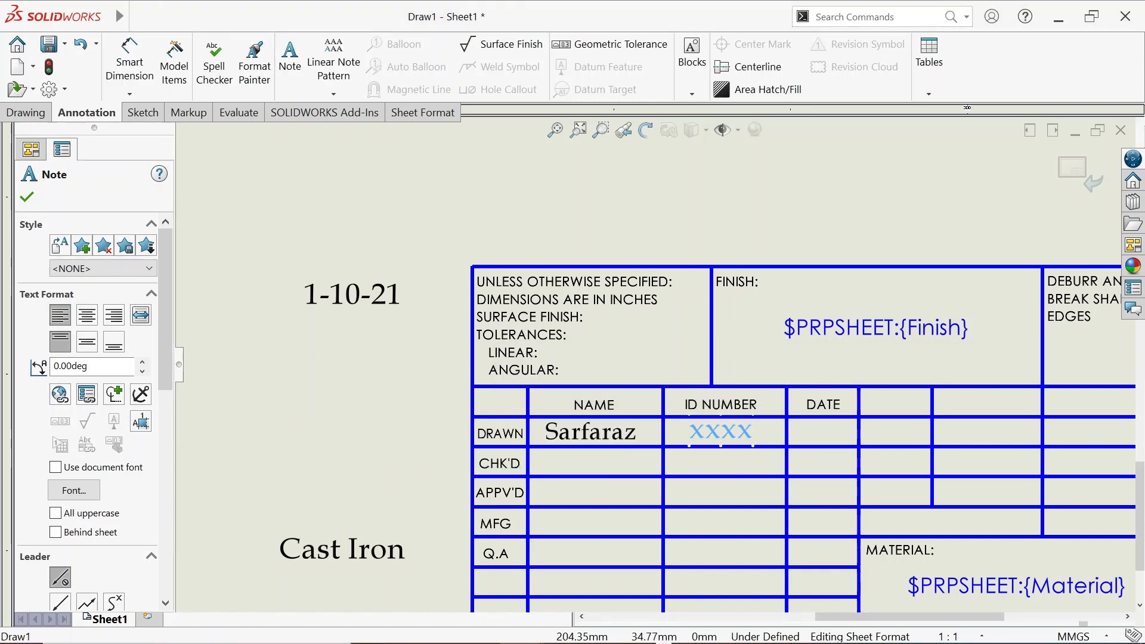
mouse_move(352, 303)
left_mouse_down()
mouse_move(786, 434)
mouse_move(823, 433)
left_mouse_up()
double_click(849, 436)
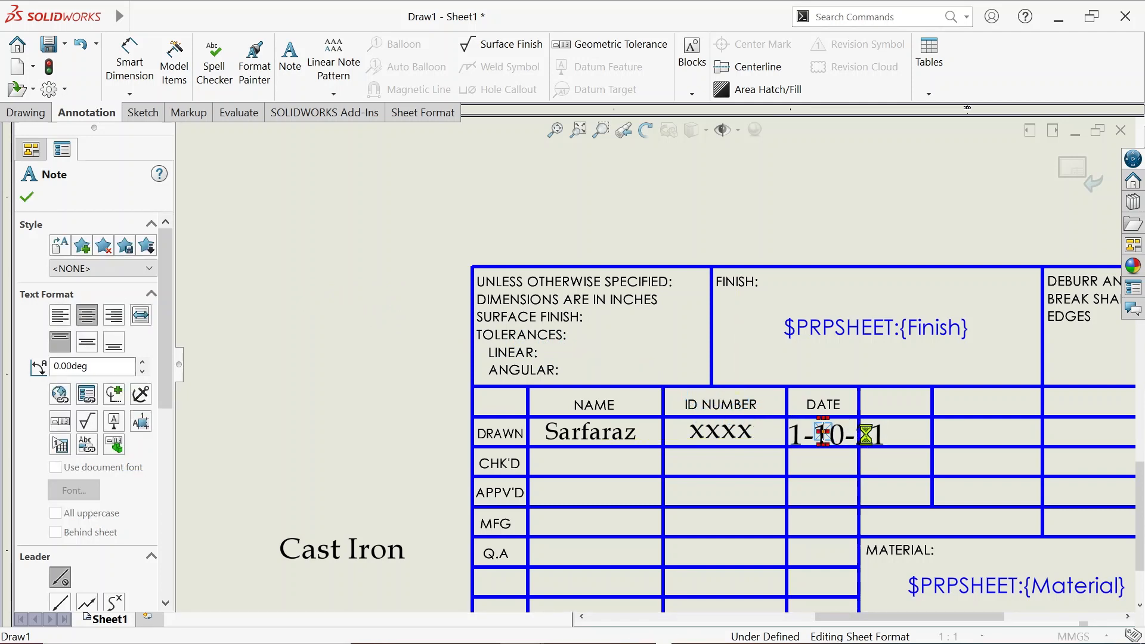
key("Escape")
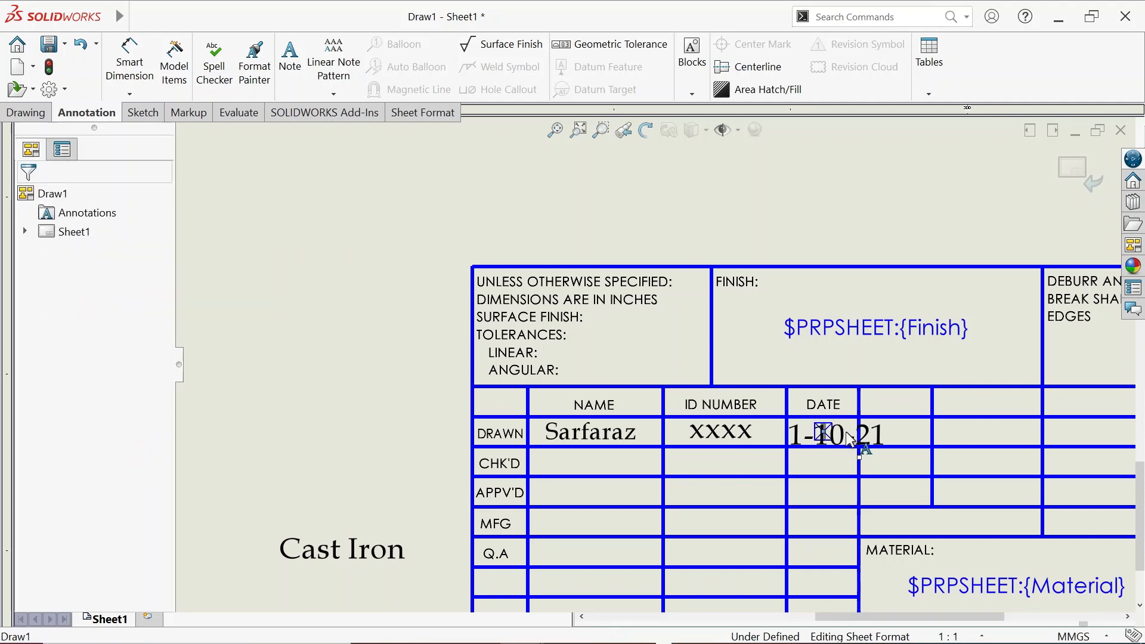
left_click(850, 436)
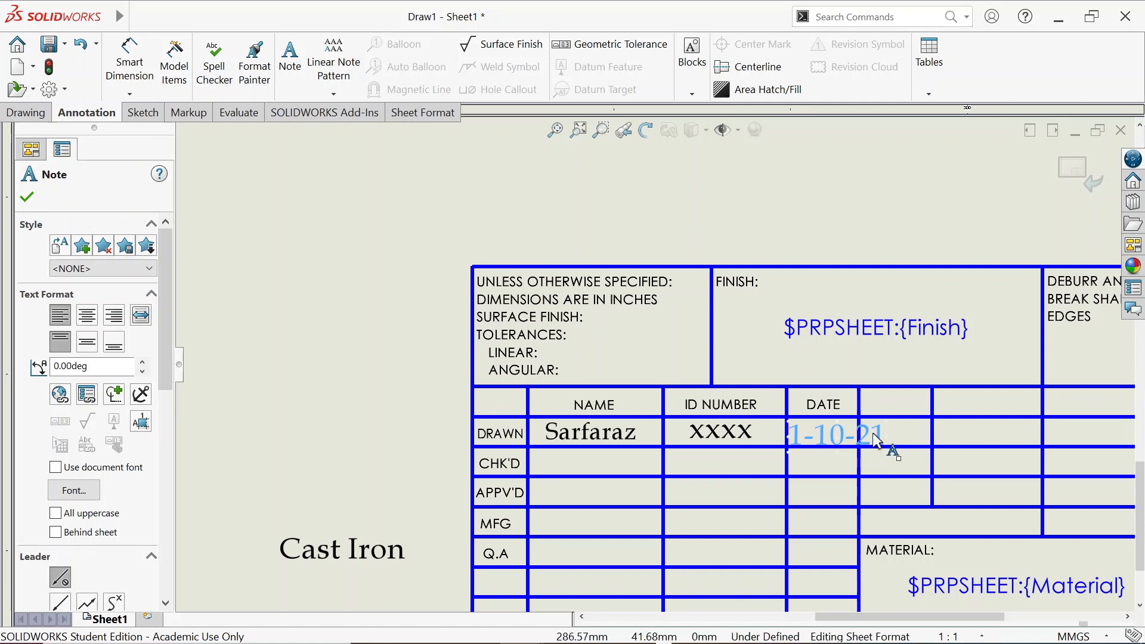
Shrink the 1-10-21 text size and nudge it to fit the DATE cell
double_click(794, 436)
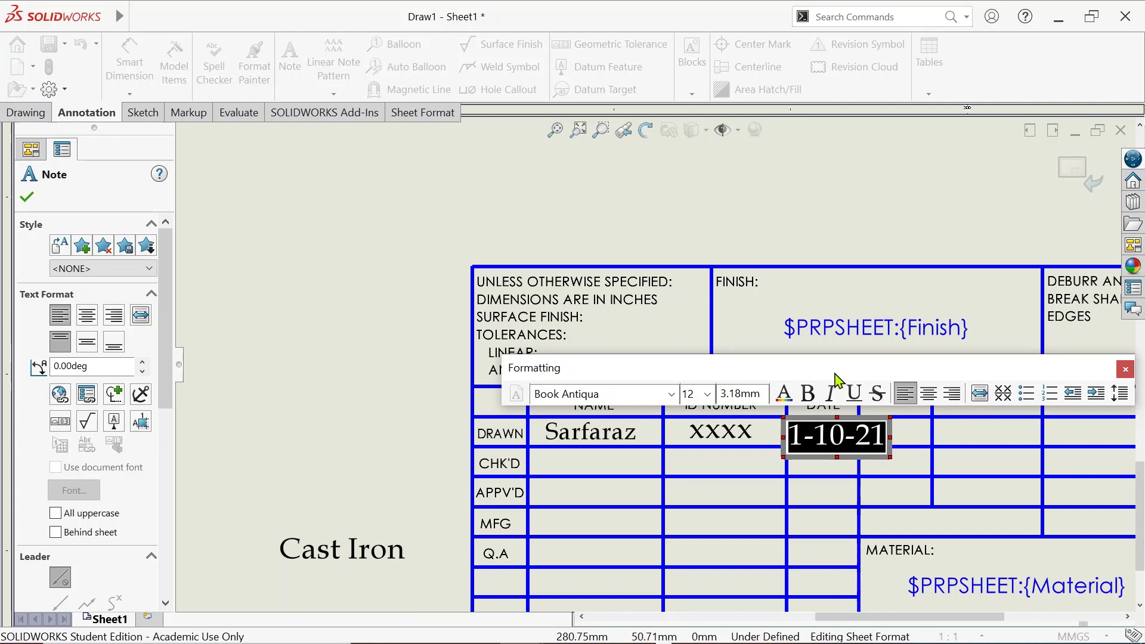
left_click(706, 394)
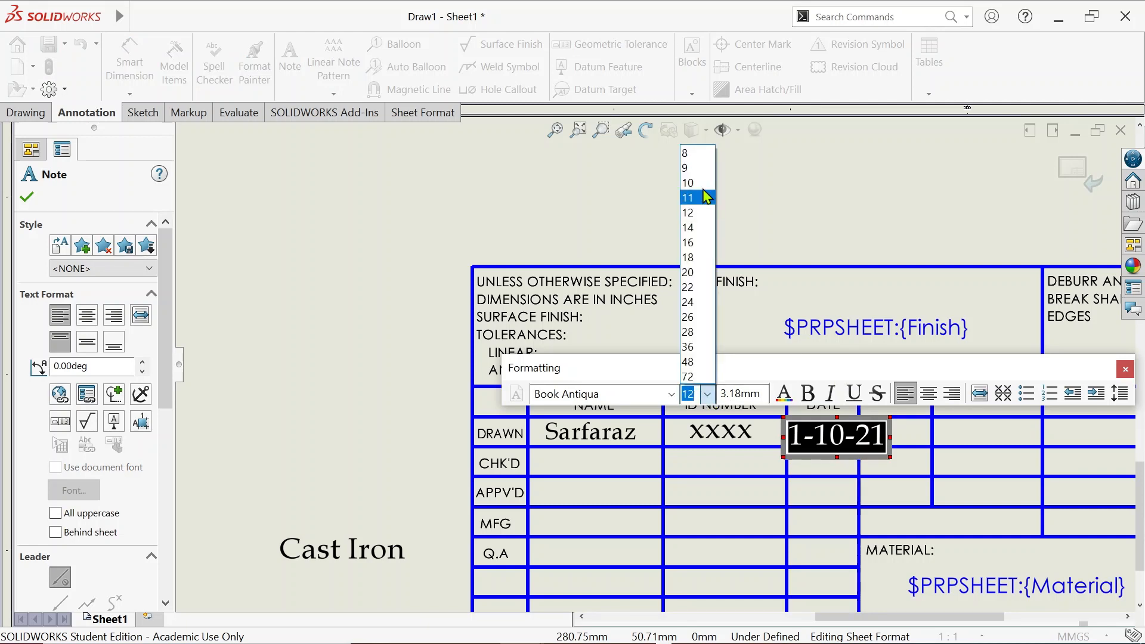
left_click(692, 155)
left_click(764, 205)
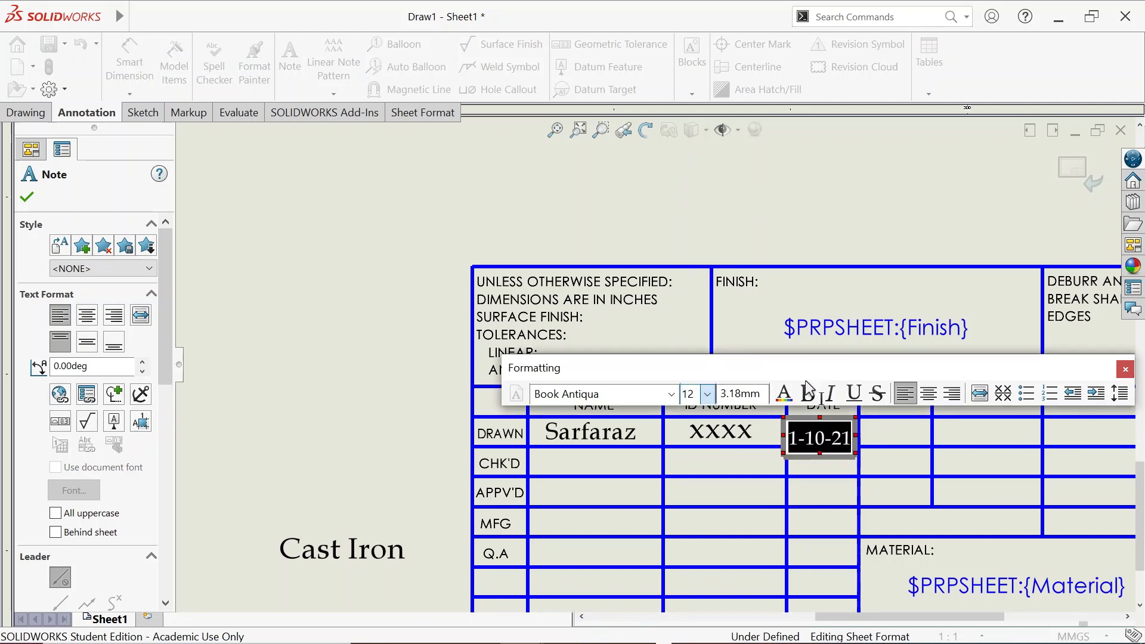
left_click_drag(806, 435, 812, 437)
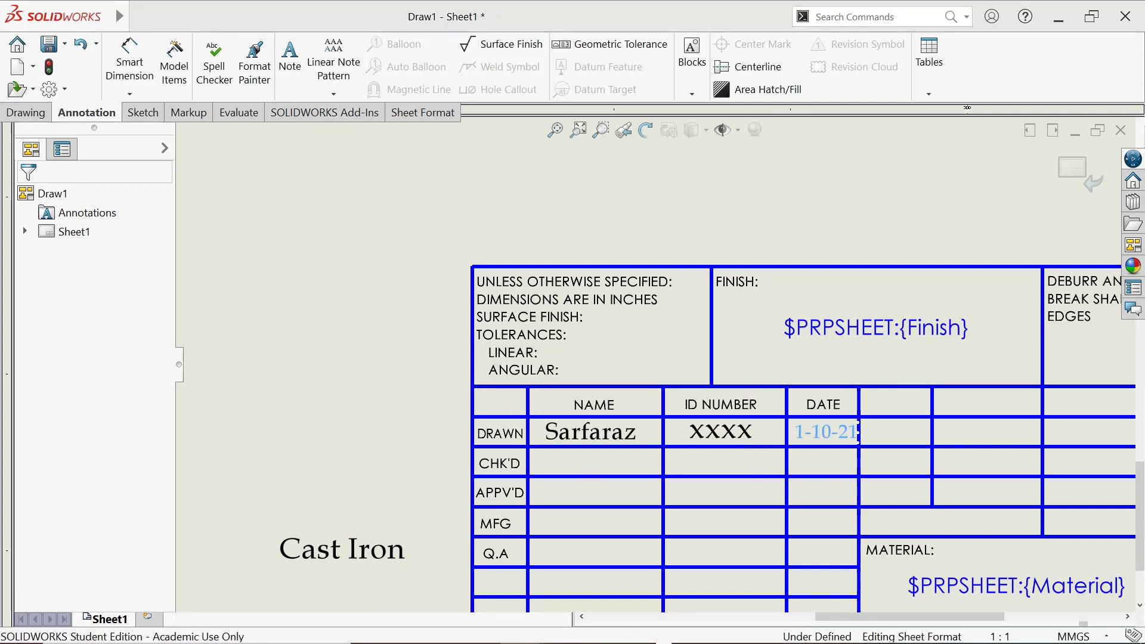
mouse_move(997, 631)
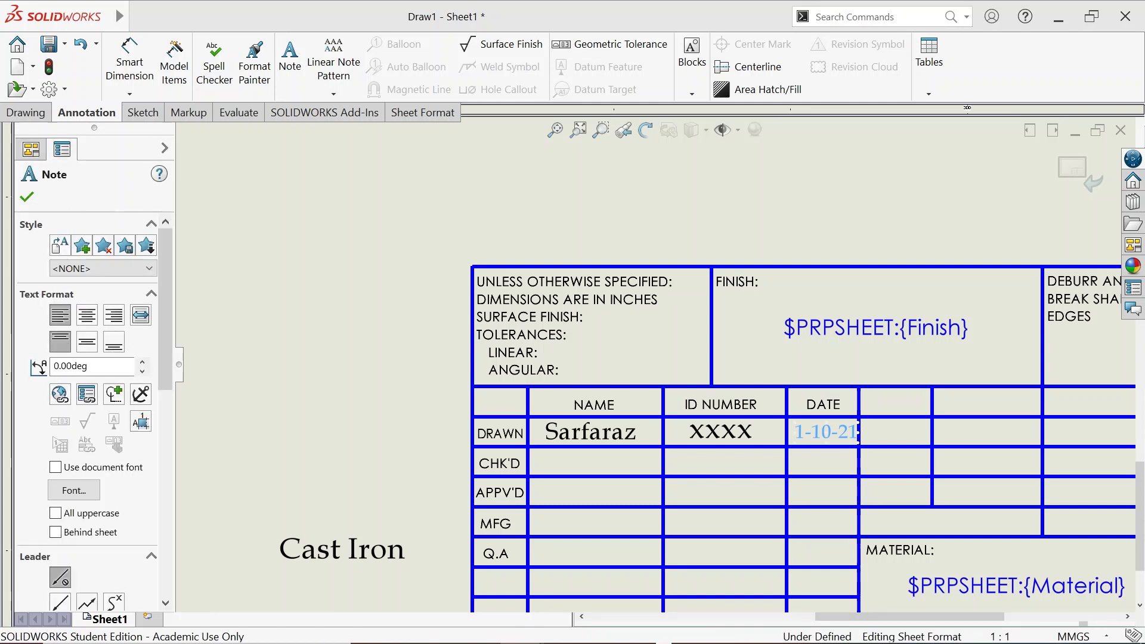
scroll(987, 593, "up", 1)
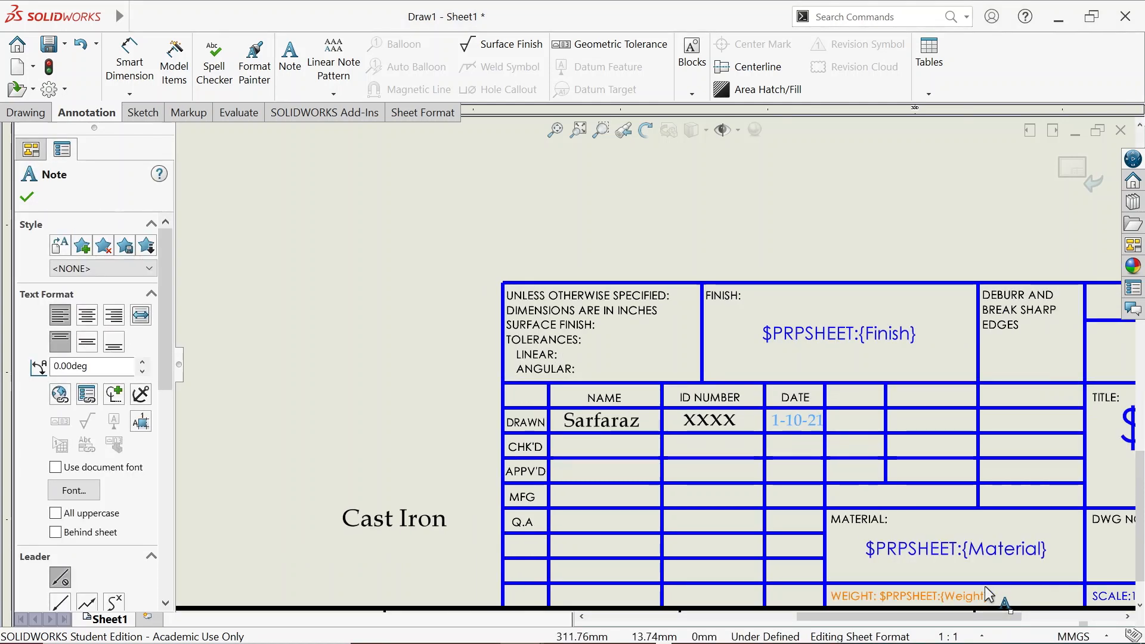
Delete the Material placeholder note and move the Cast Iron note into the MATERIAL cell
left_click(938, 554)
key("Delete")
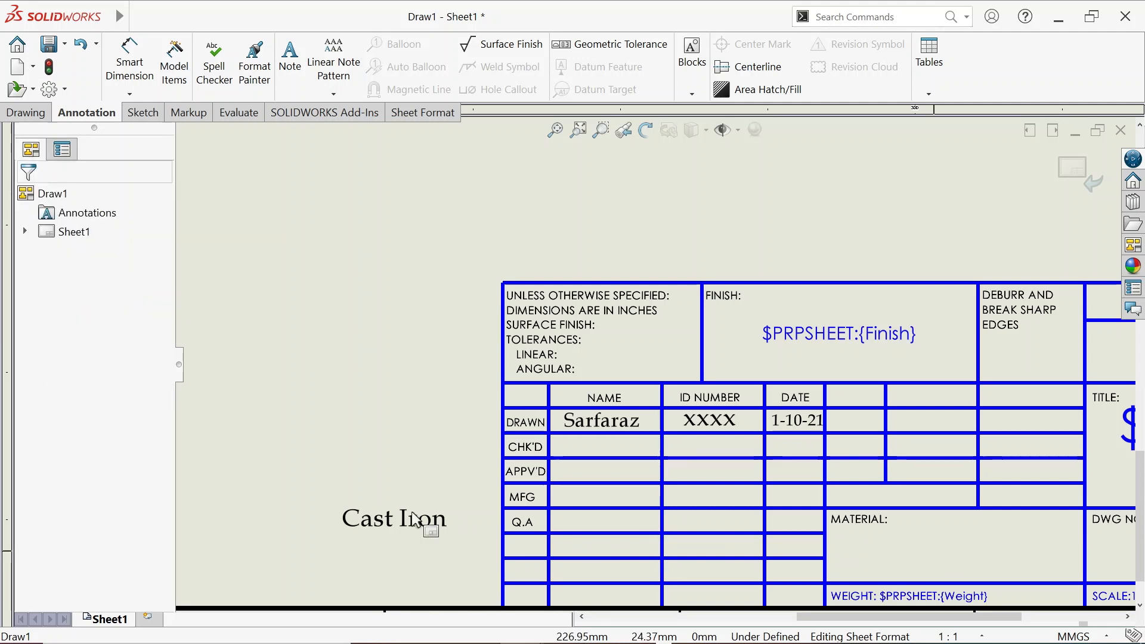
left_click_drag(389, 528, 942, 561)
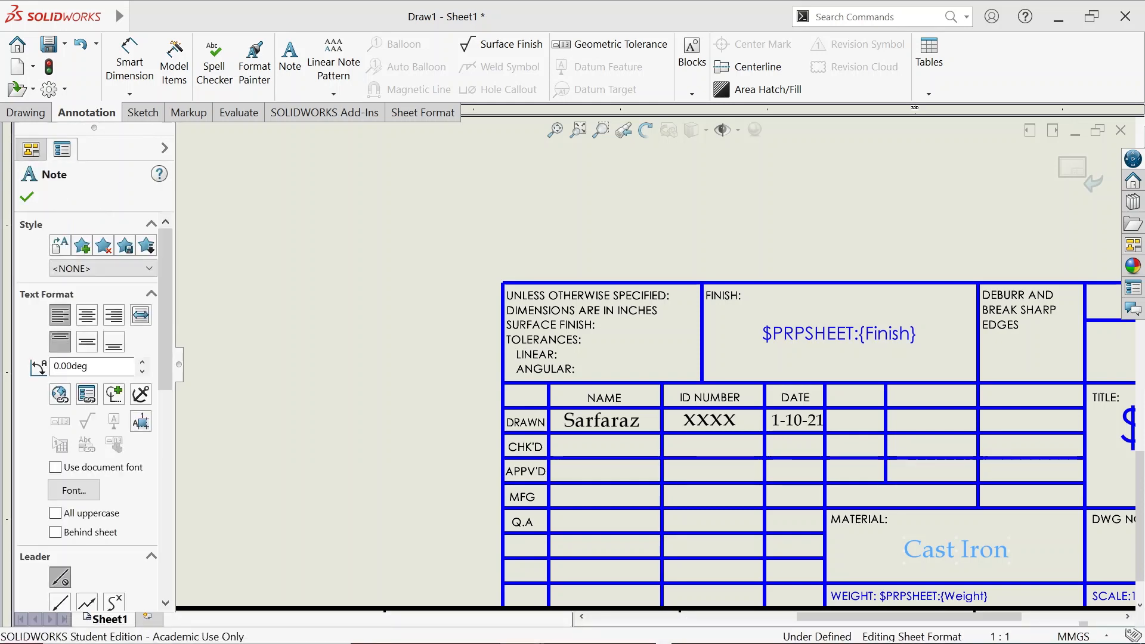
Delete the $PRPSHEET:{Weight} placeholder so the WEIGHT cell reads only 'WEIGHT:'
scroll(966, 589, "down", 2)
scroll(954, 615, "up", 1)
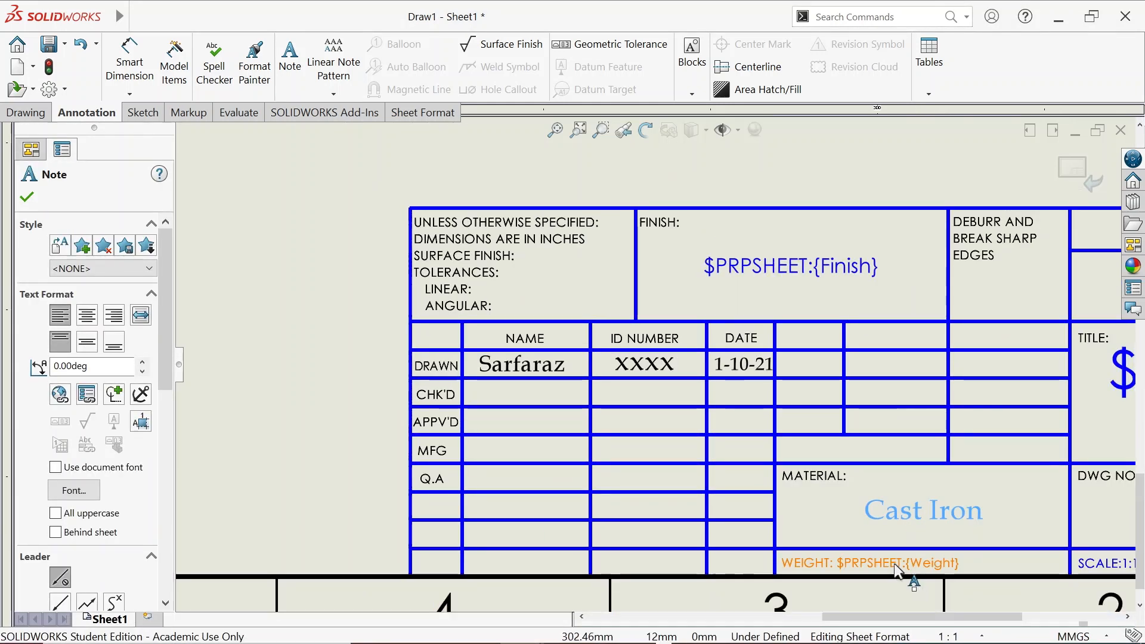
double_click(840, 563)
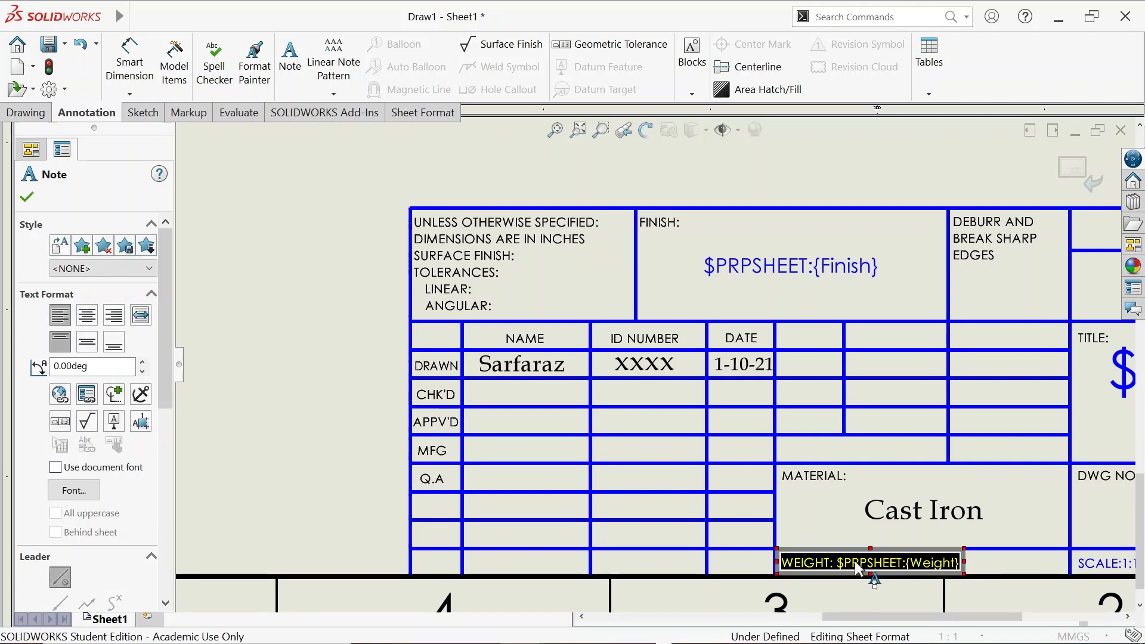
left_click_drag(839, 563, 960, 565)
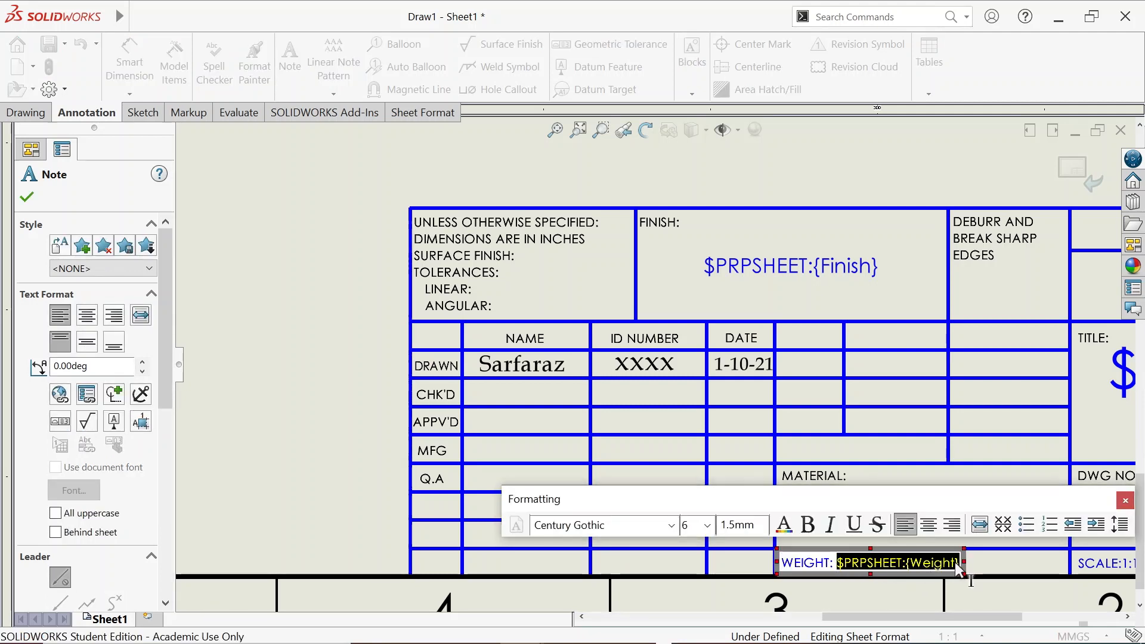
key("Delete")
left_click(267, 414)
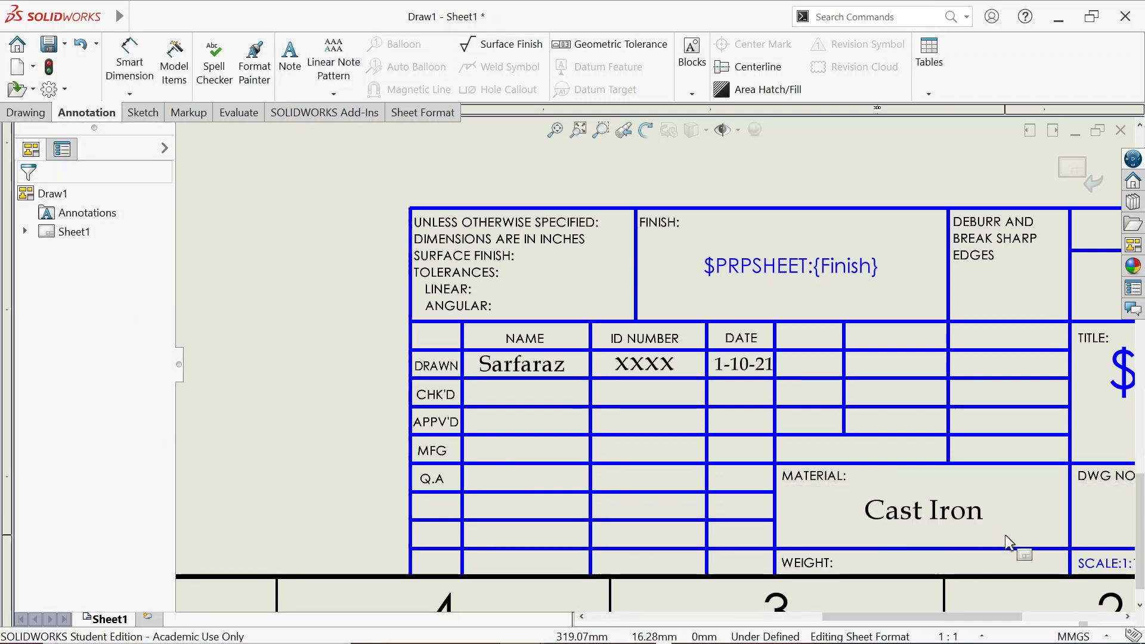
scroll(1014, 537, "up", 3)
Delete the $PRPSHEET Description note in TITLE and the Finish note in FINISH
scroll(888, 471, "down", 3)
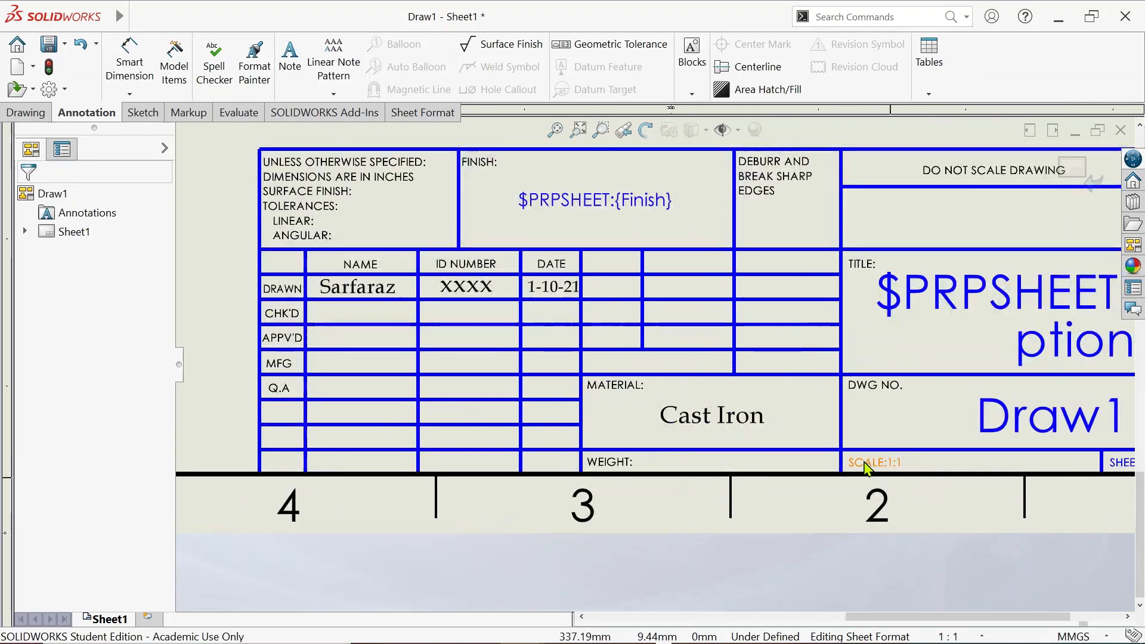
scroll(900, 469, "down", 3)
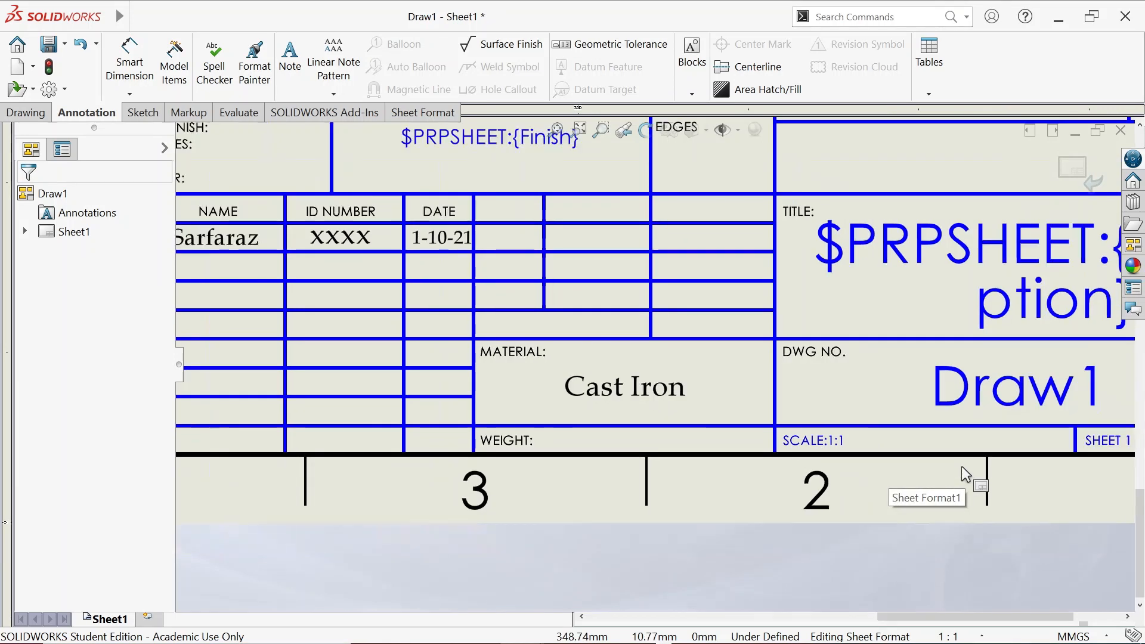
scroll(961, 467, "up", 1)
scroll(993, 460, "up", 2)
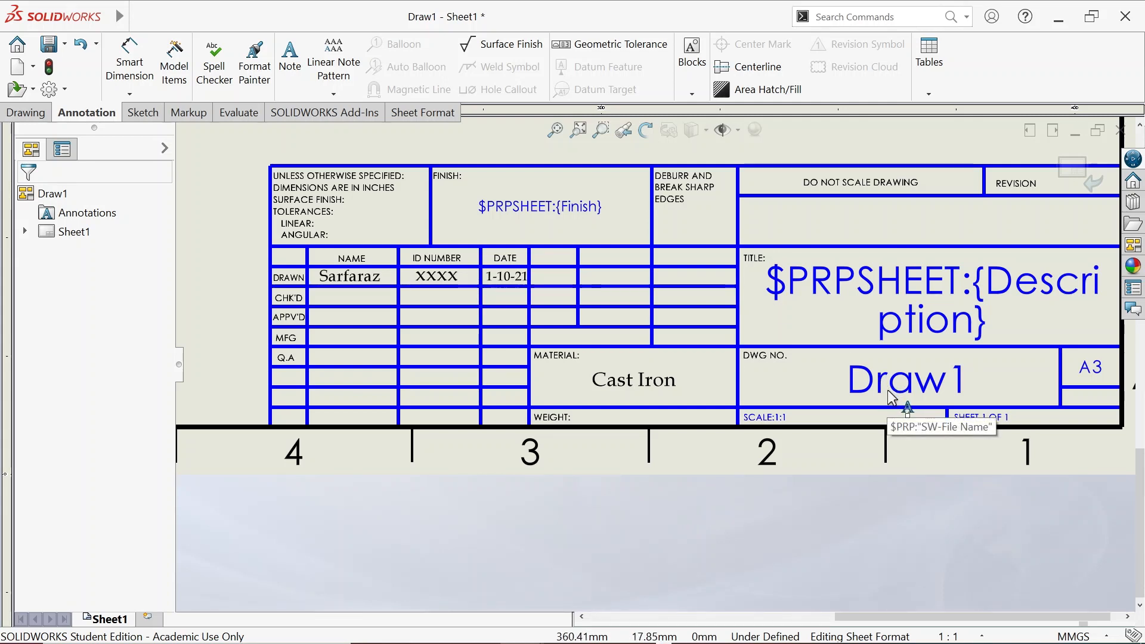
left_click(847, 301)
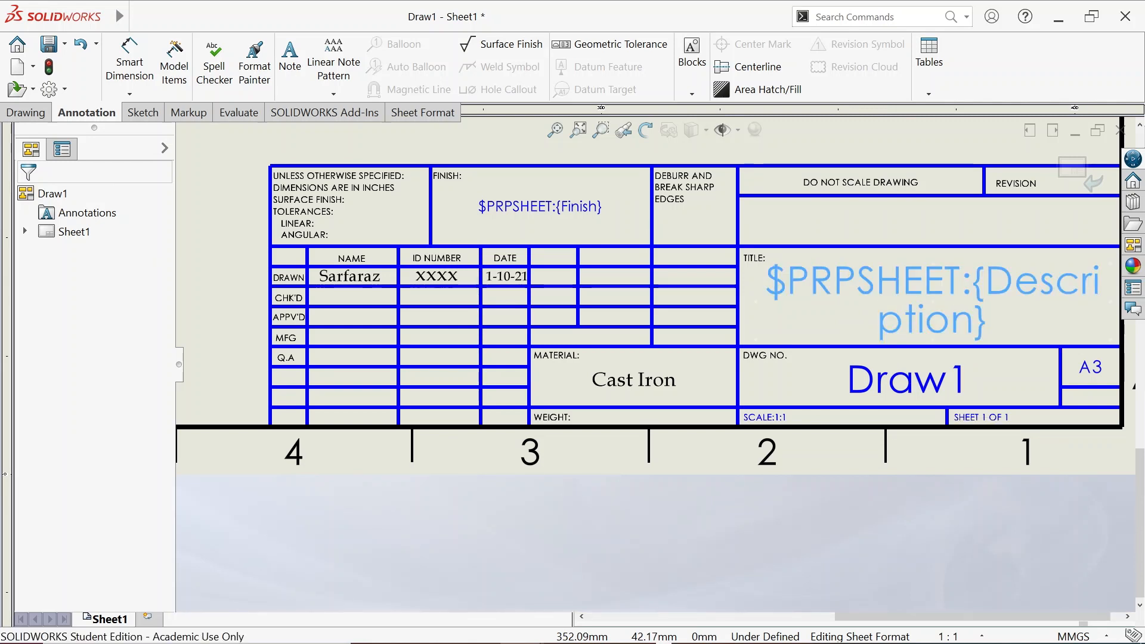
key("Delete")
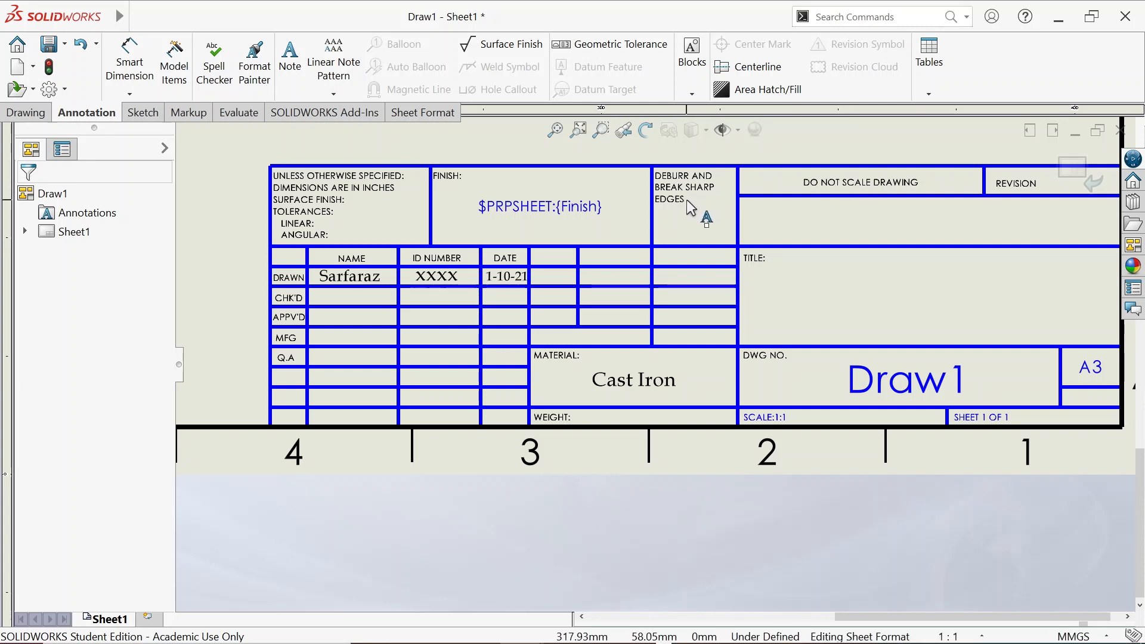
left_click(572, 216)
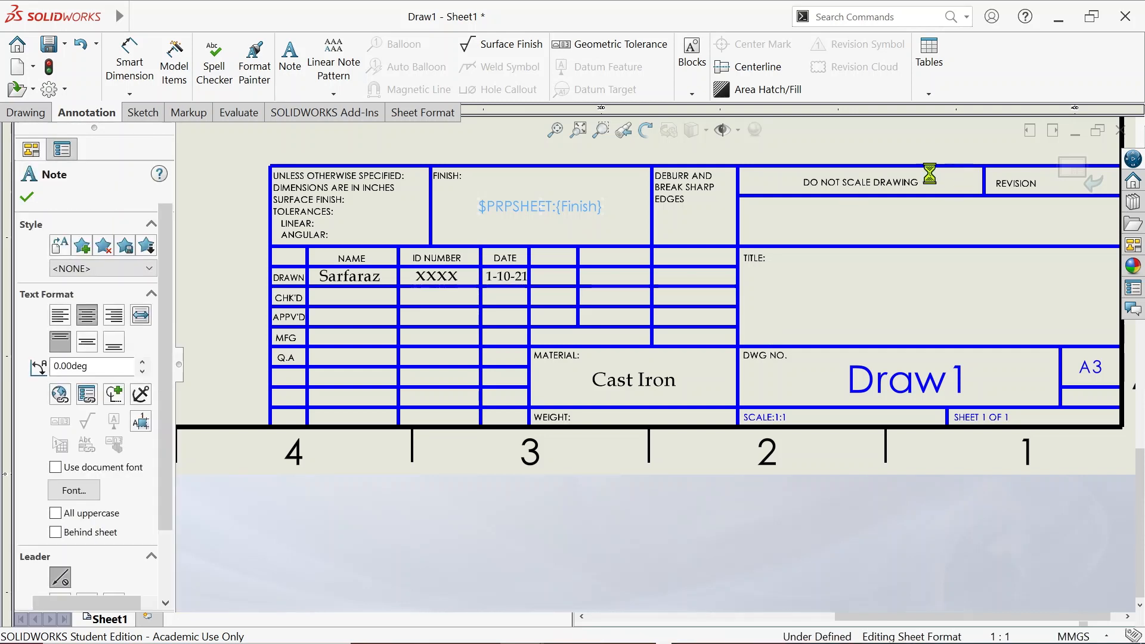
key("Delete")
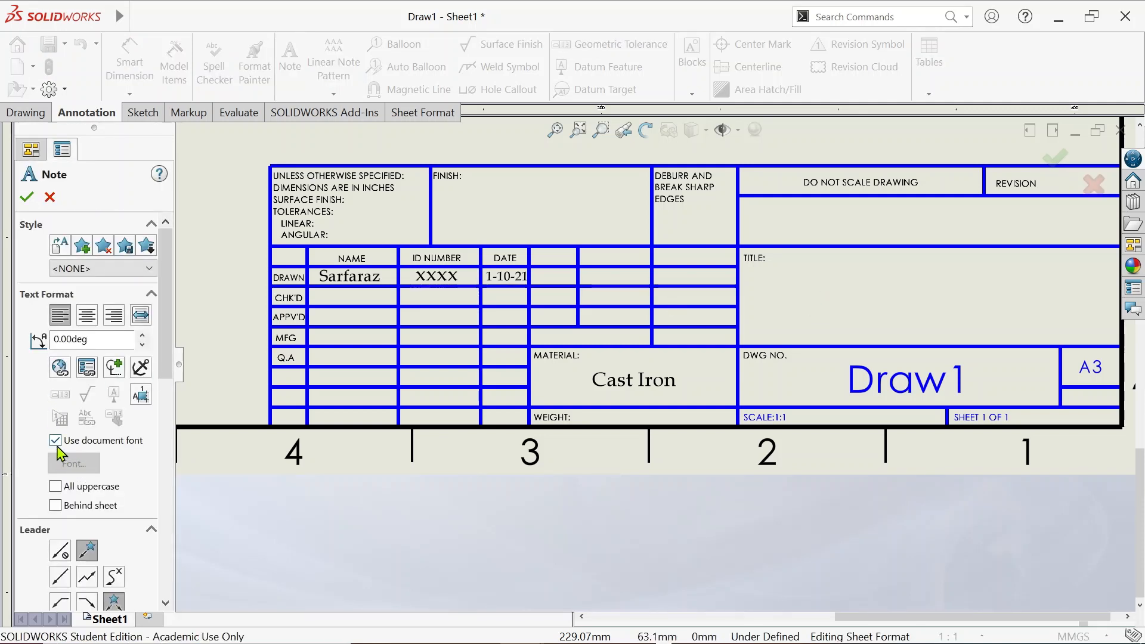
Set the note font to Book Antiqua
left_click(56, 440)
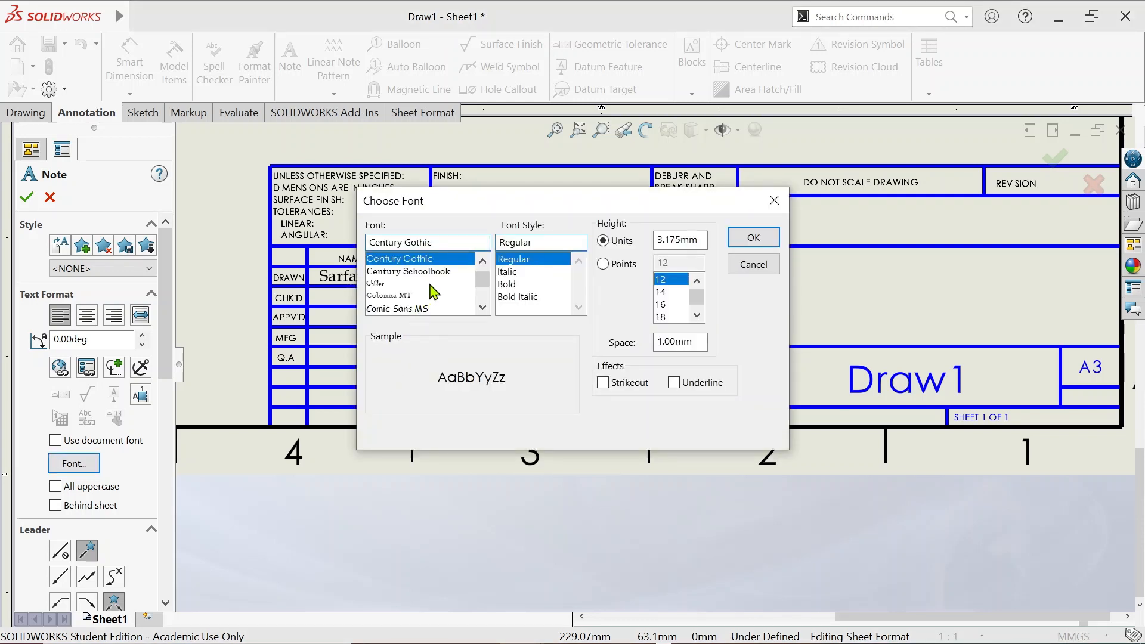
left_click(444, 244)
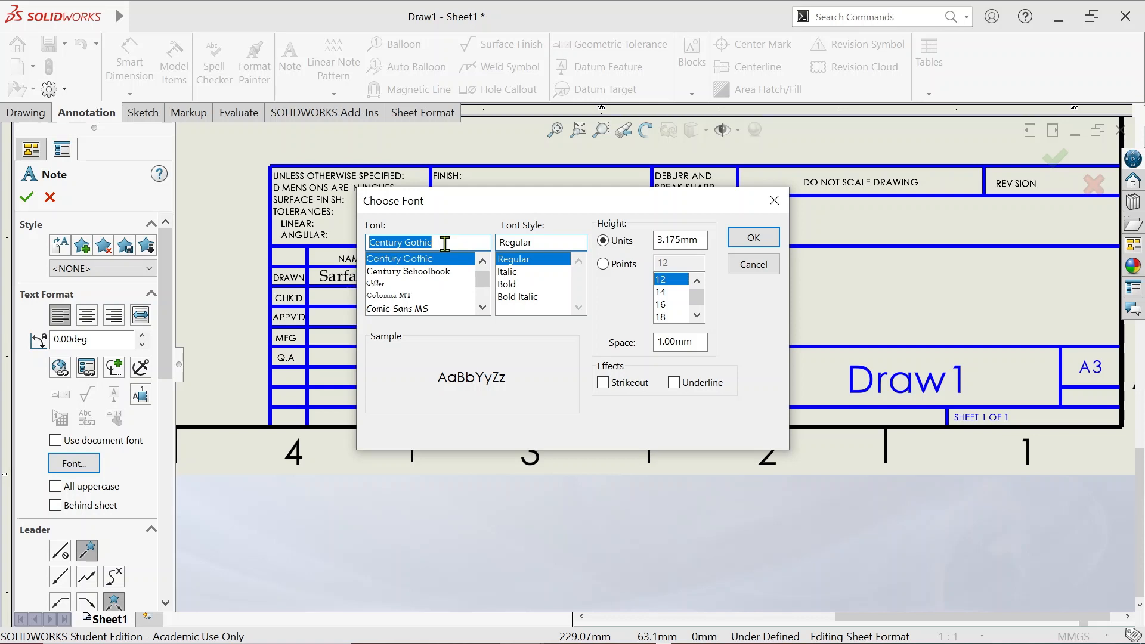
type("book")
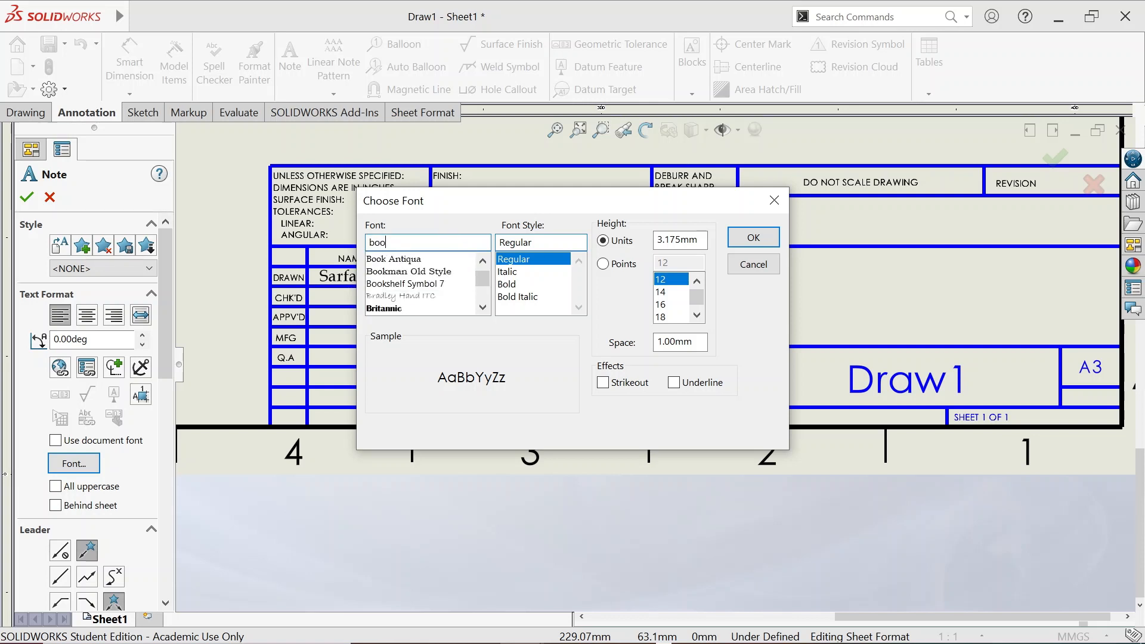
left_click(368, 258)
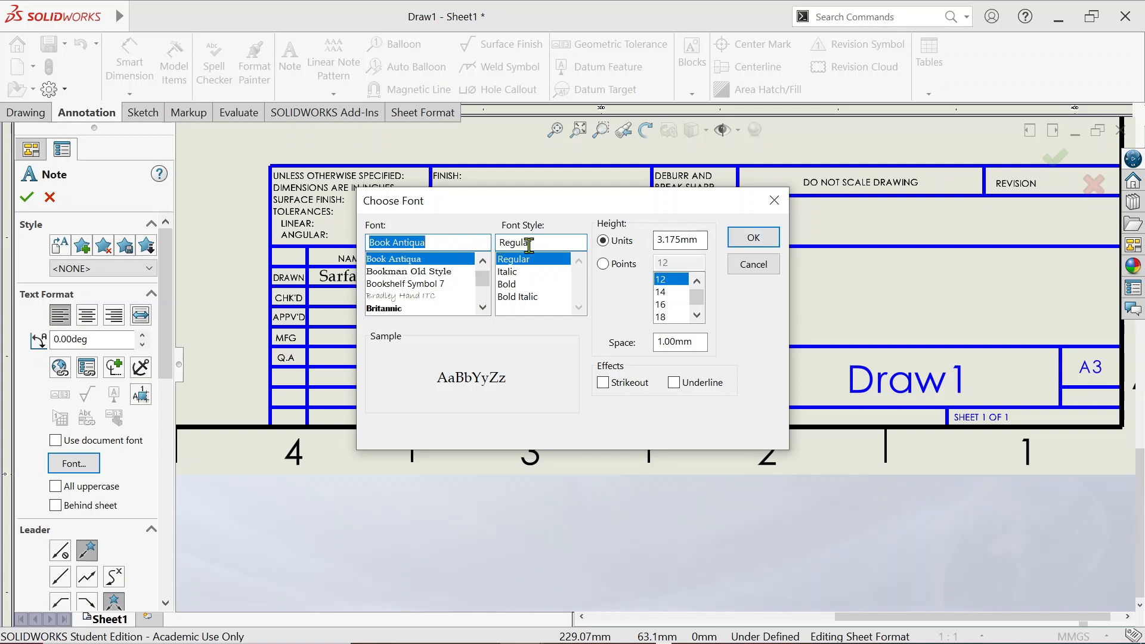
left_click(754, 237)
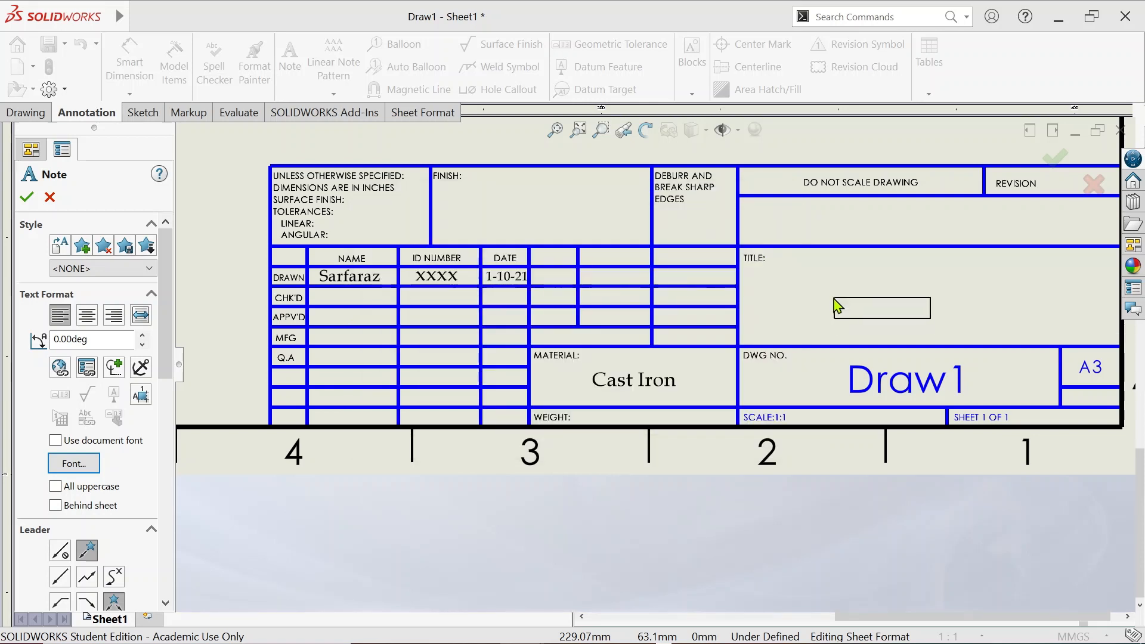
Place a 'Bearing' note in the TITLE cell and enlarge its text to size 18
left_click(832, 296)
type("XXXXXXX")
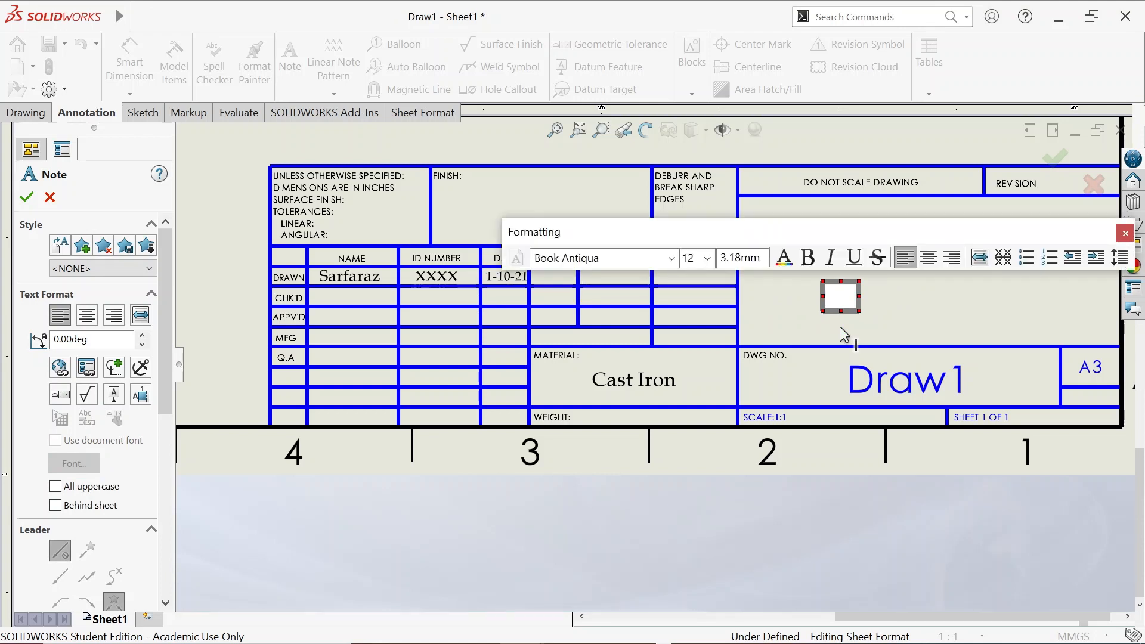
type("Bearing")
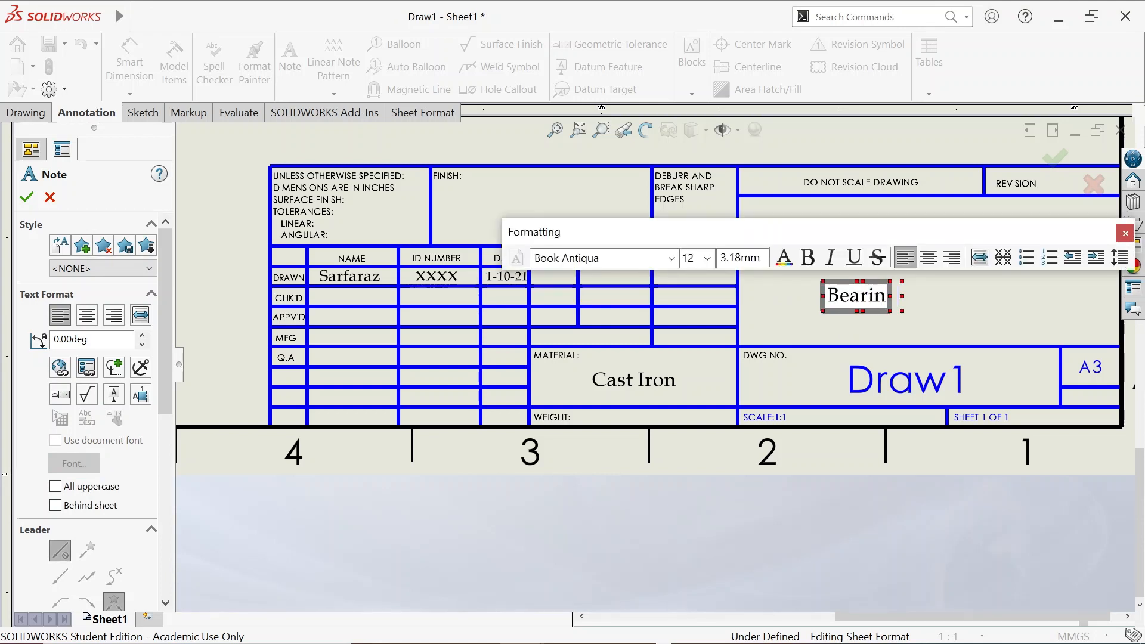
double_click(854, 301)
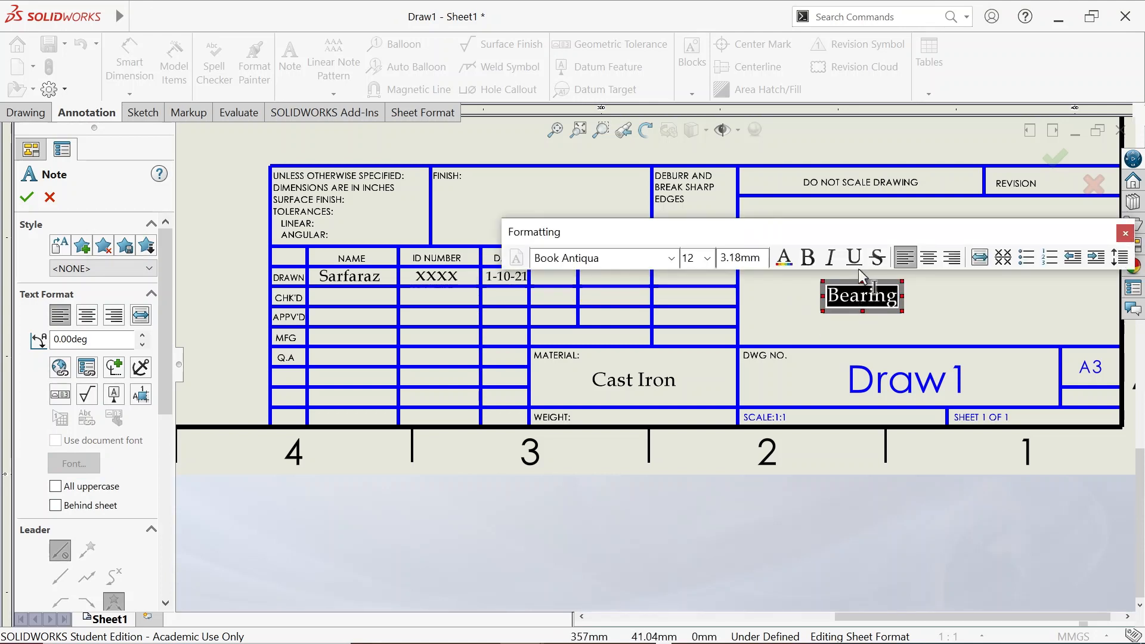
left_click(707, 257)
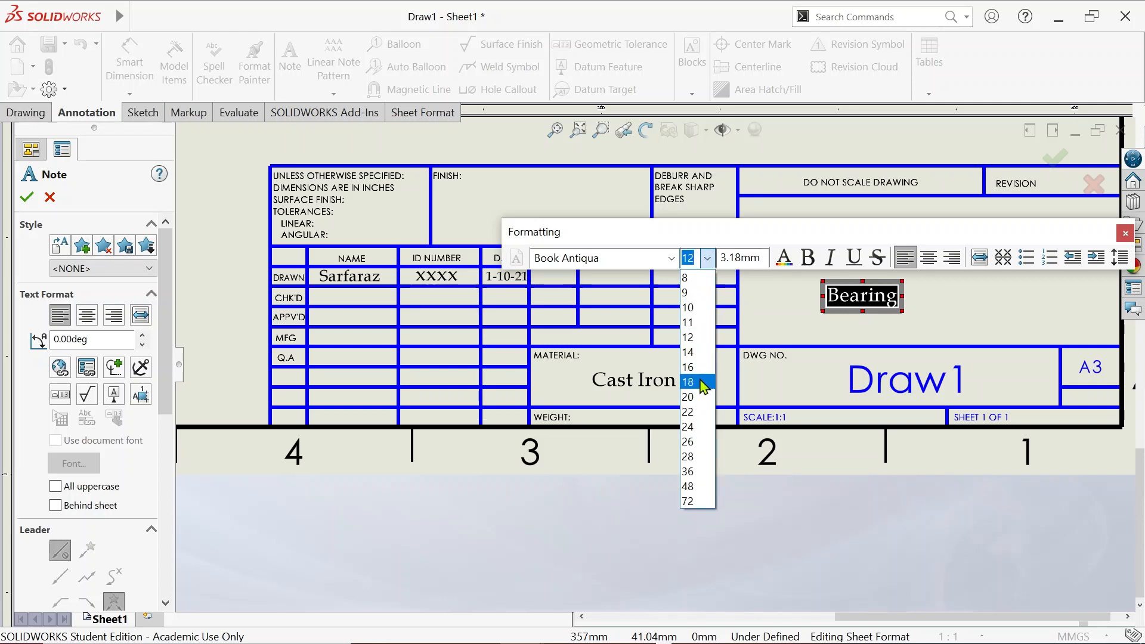
left_click(701, 387)
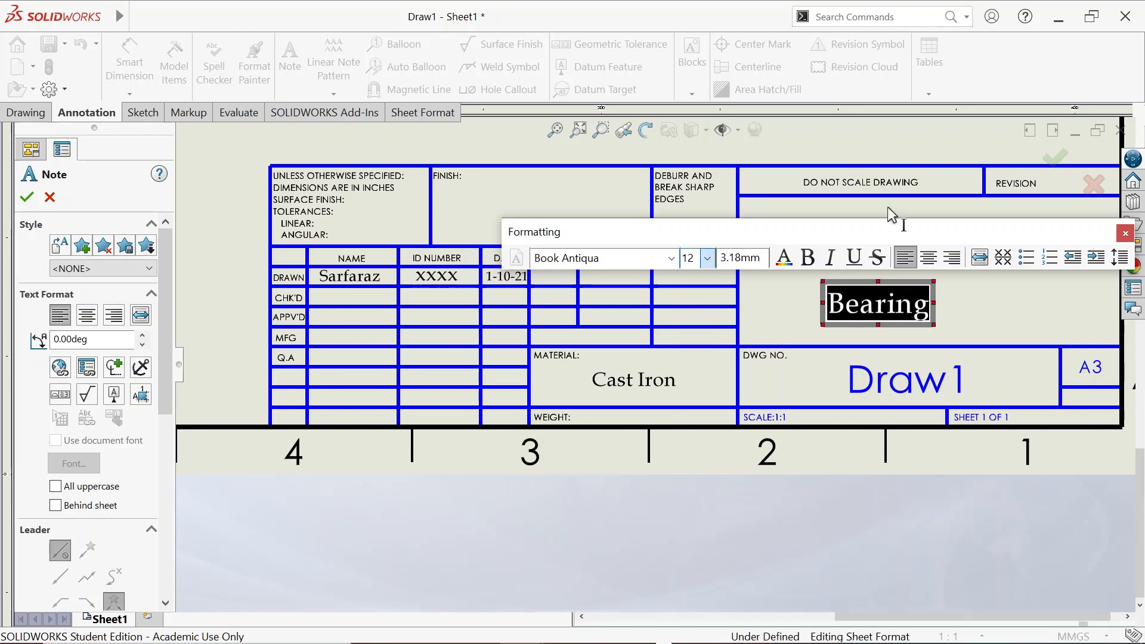
left_click(861, 216)
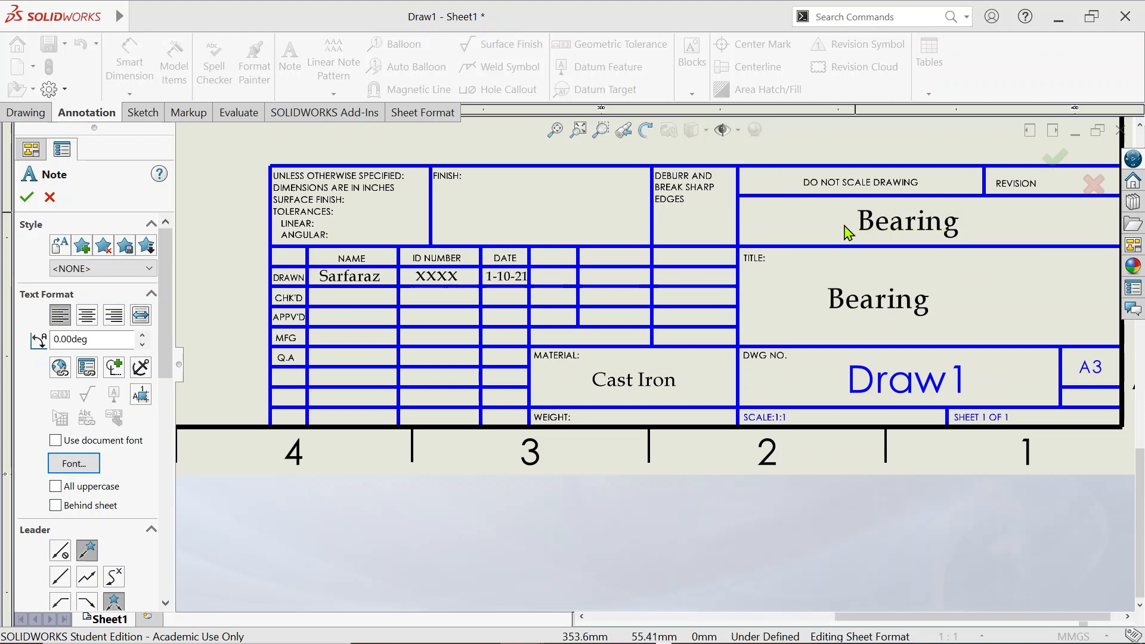
Place a second note in the box above the title and retype its text as 'KFUPM Mech.'
left_click(796, 215)
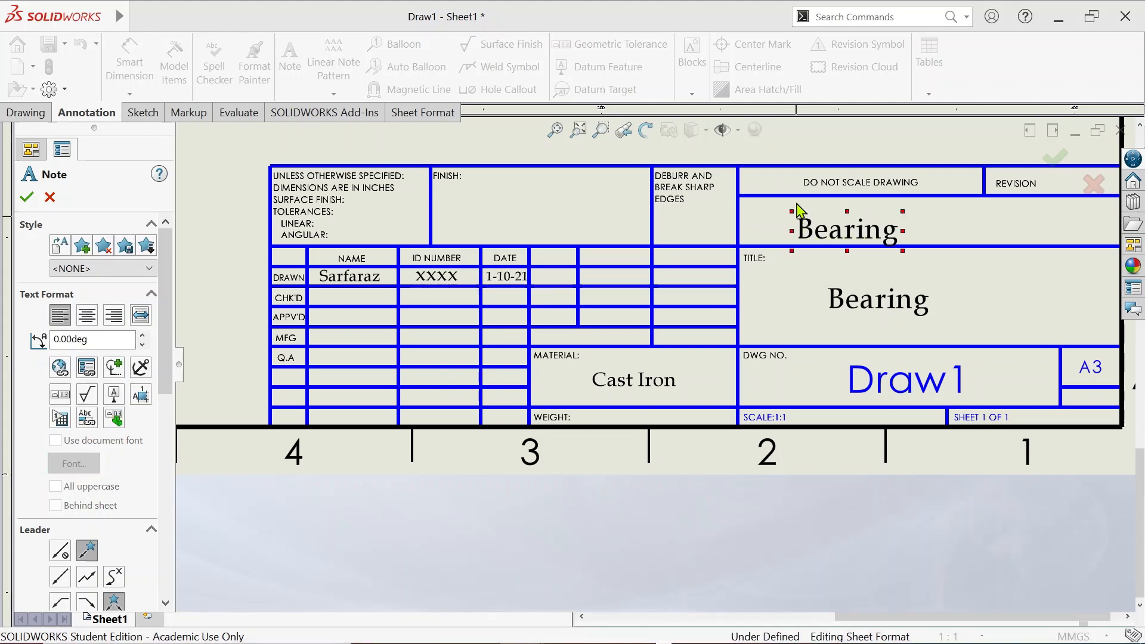
key("ctrl+a")
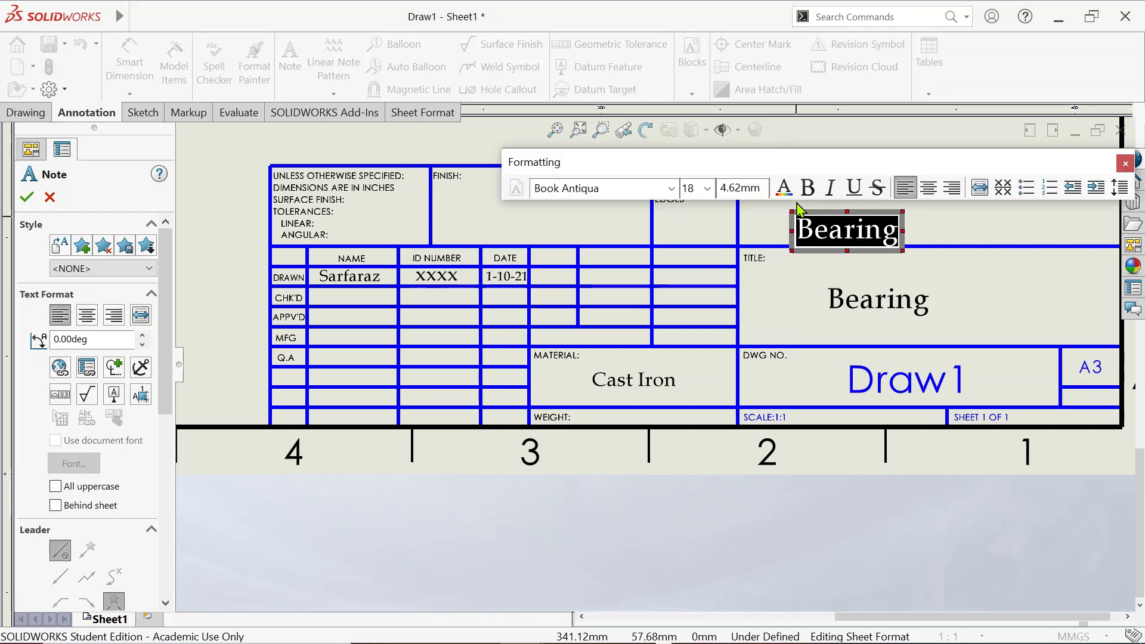
type("KF")
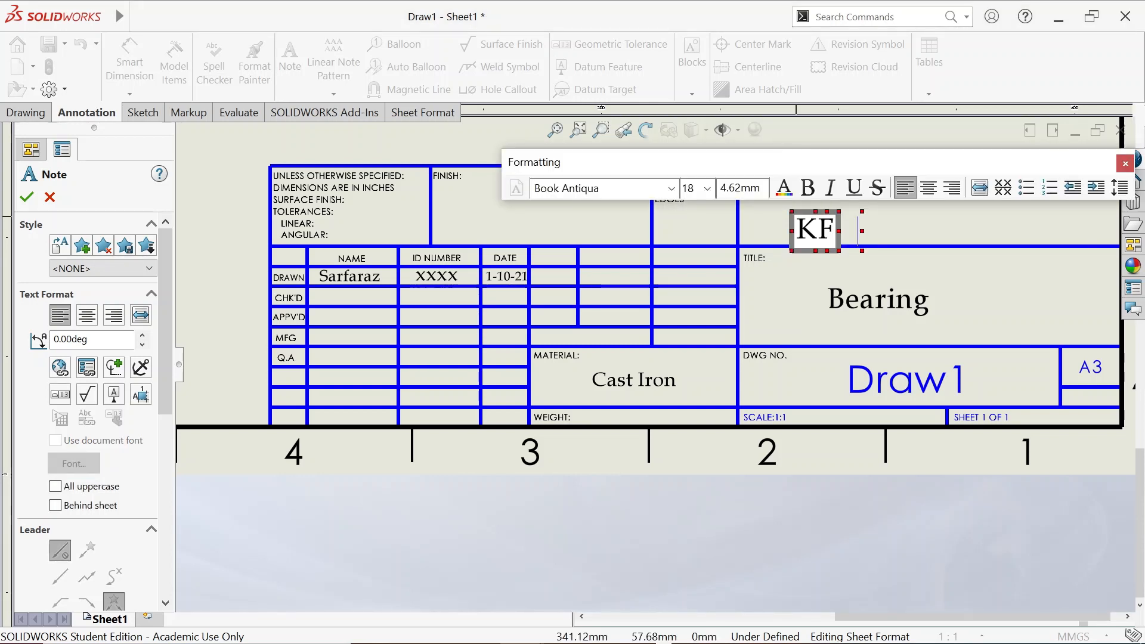
type("UPM")
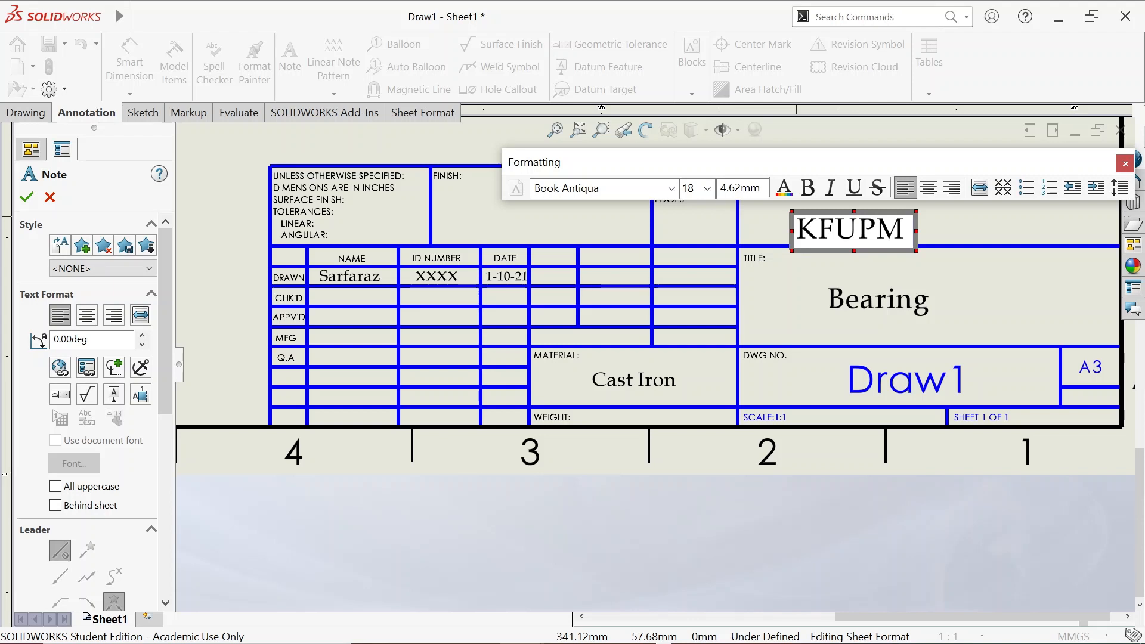
type(" M")
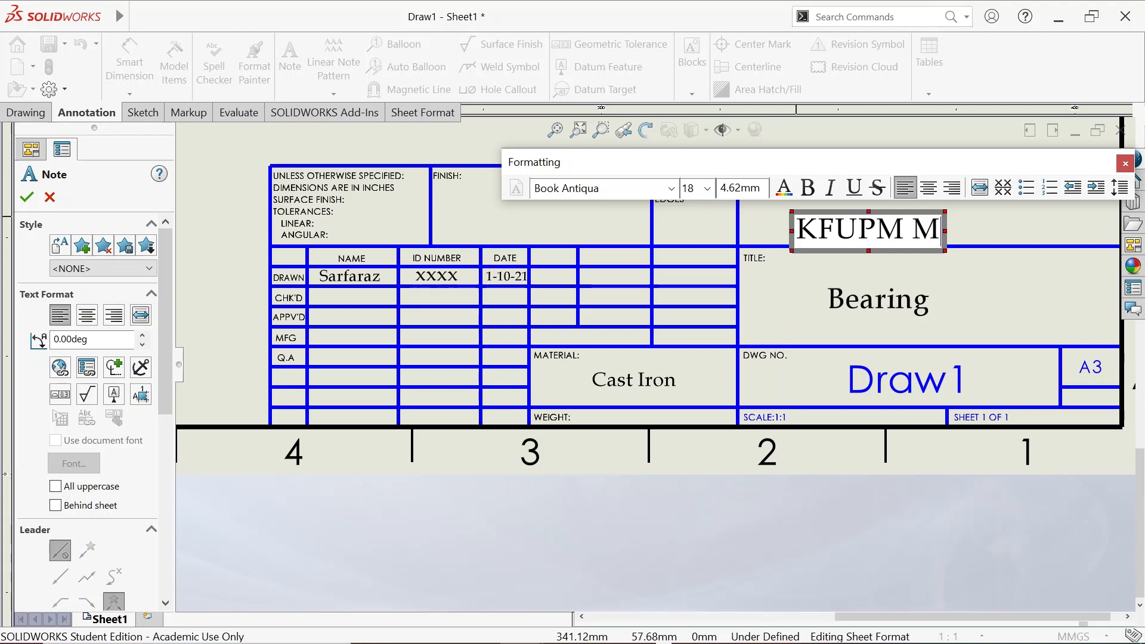
type("ech. Eng. Dept.")
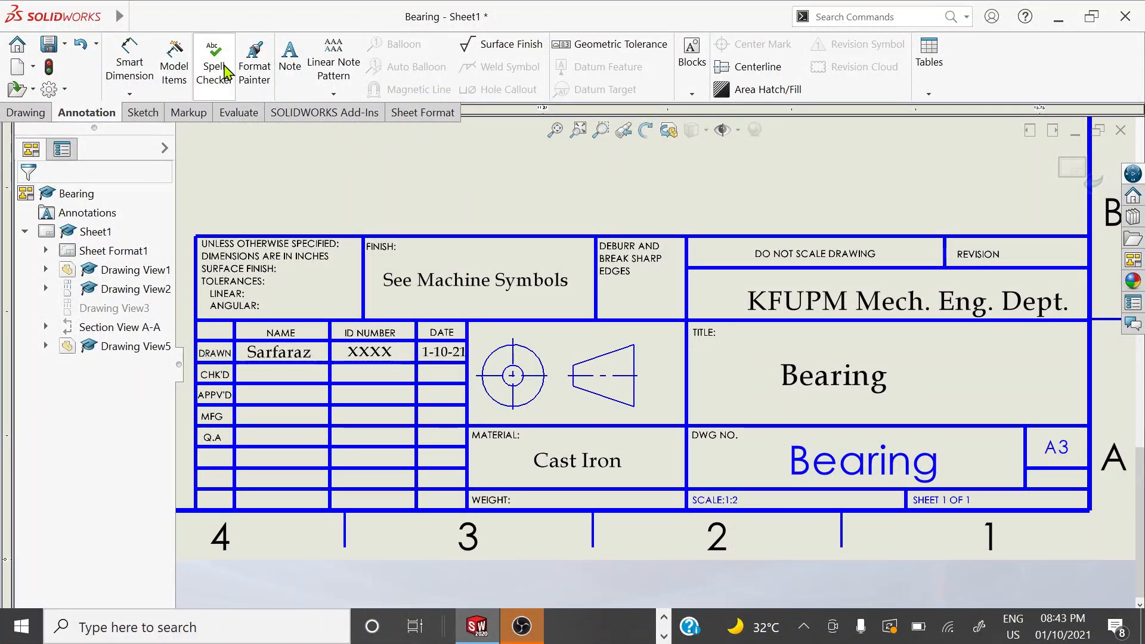
Add a note above the title block reading ±.02, using the Plus/Minus symbol
left_click(290, 60)
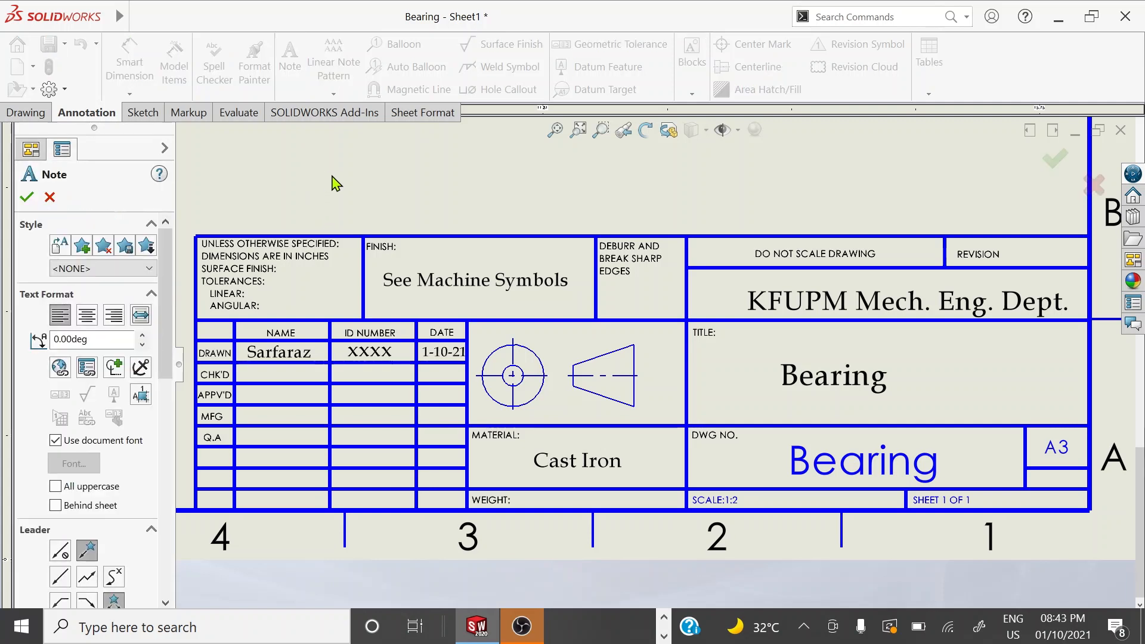
left_click(306, 182)
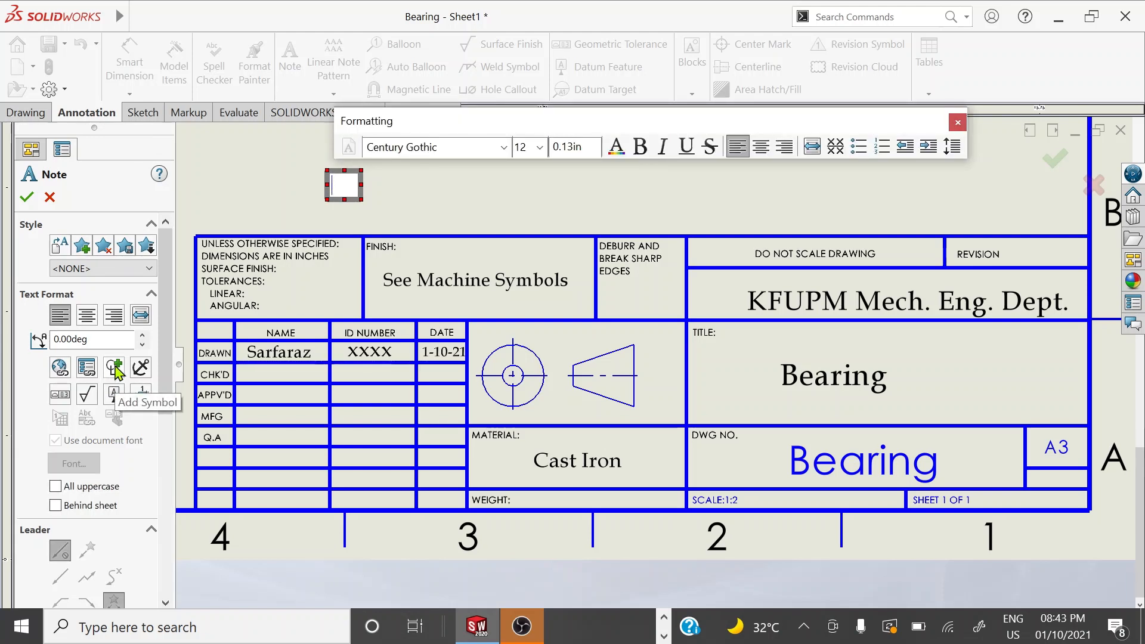
left_click(115, 368)
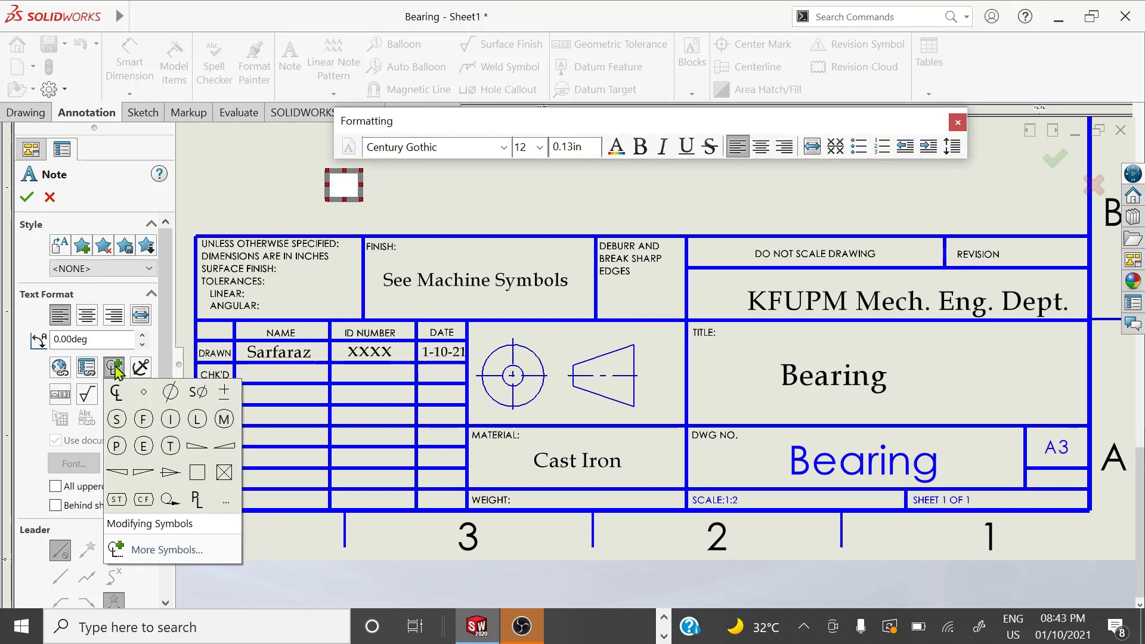
left_click(225, 393)
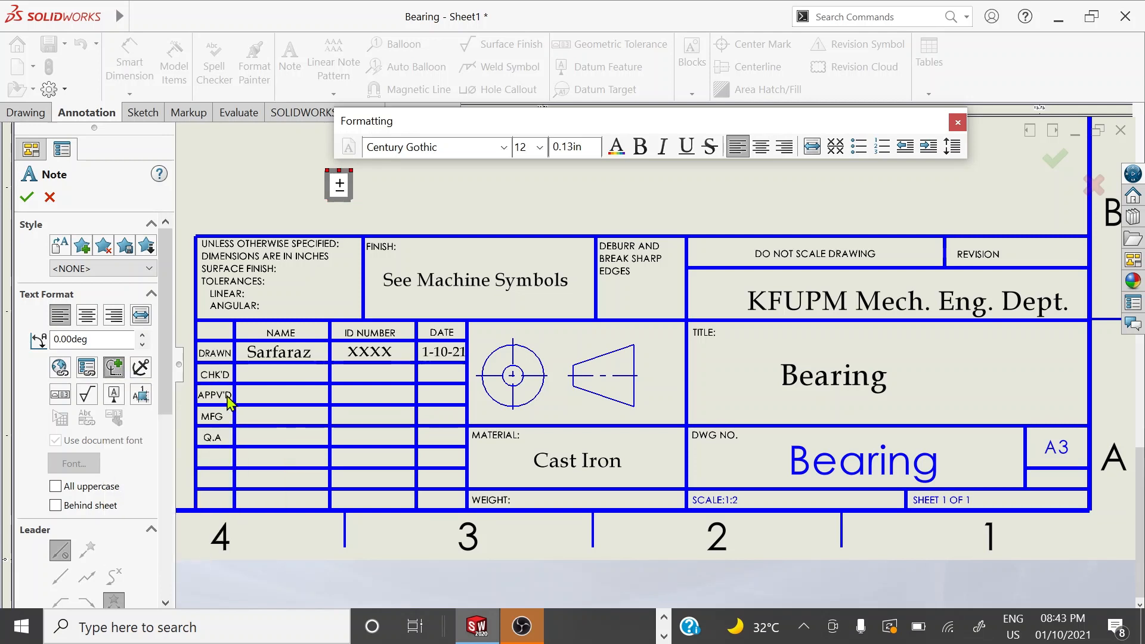
type(".")
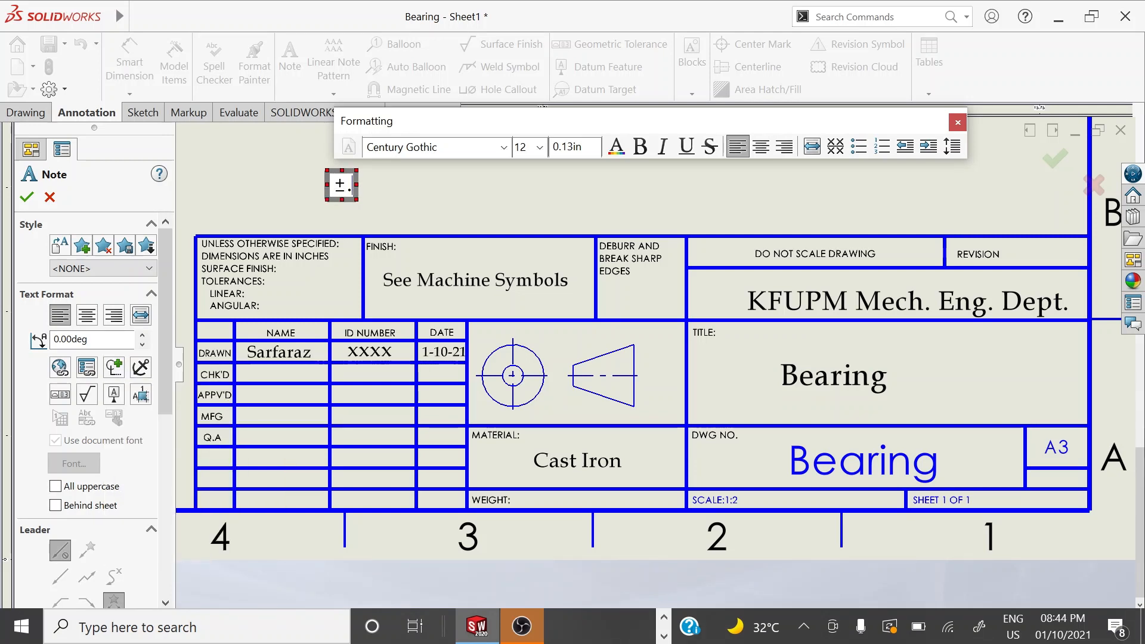
type("02")
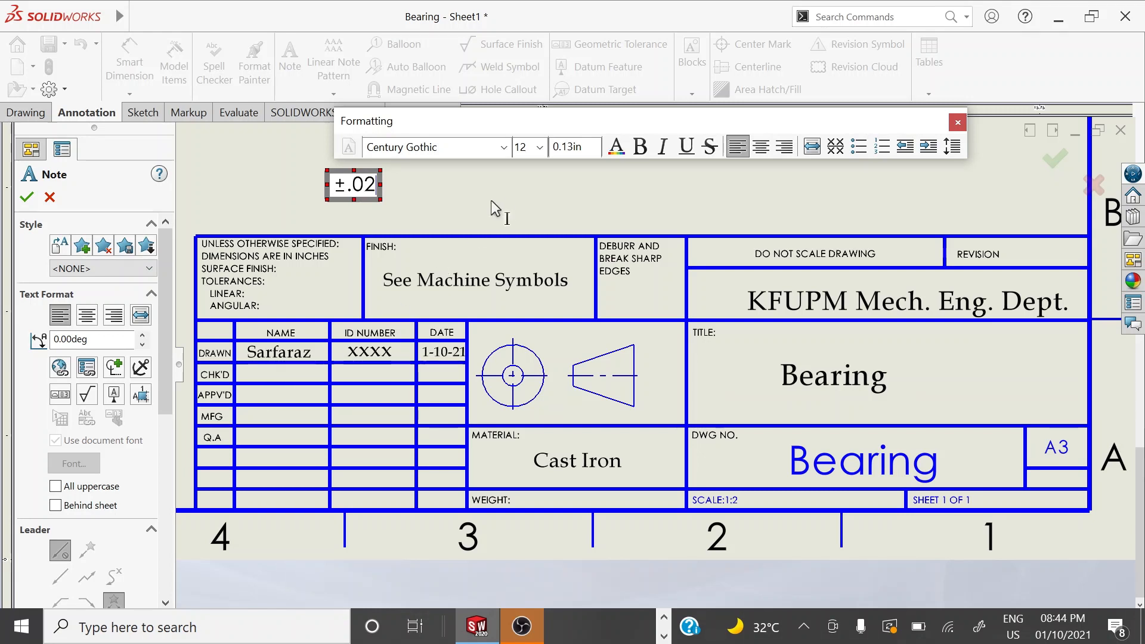
left_click(502, 188)
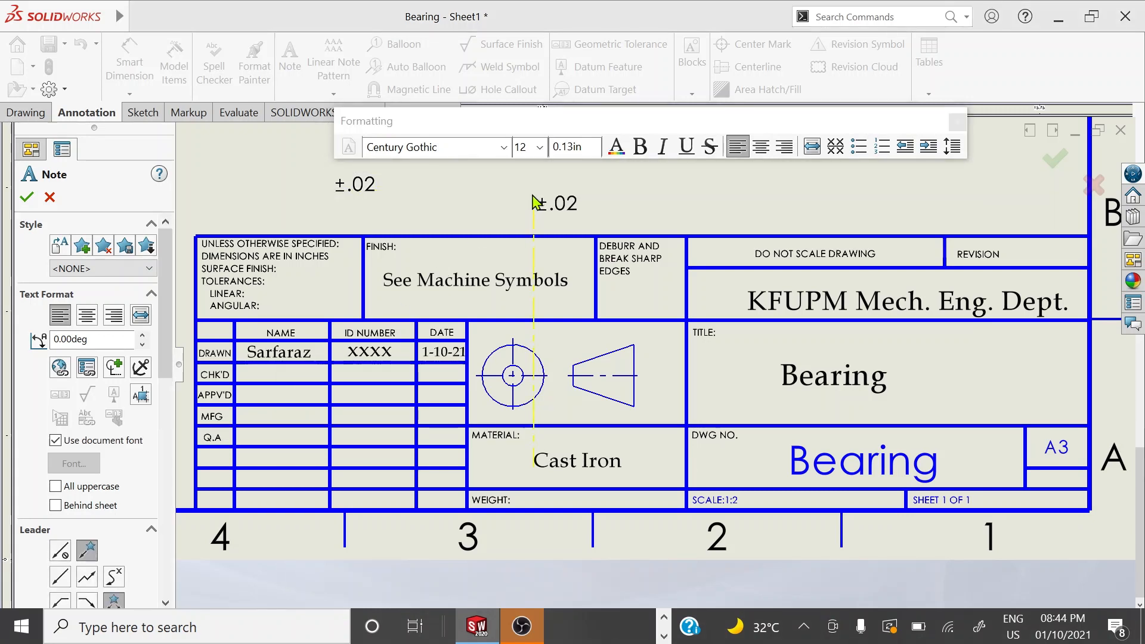
Copy the note beside it as ±1° with a degree symbol at text size 10
left_click(529, 196)
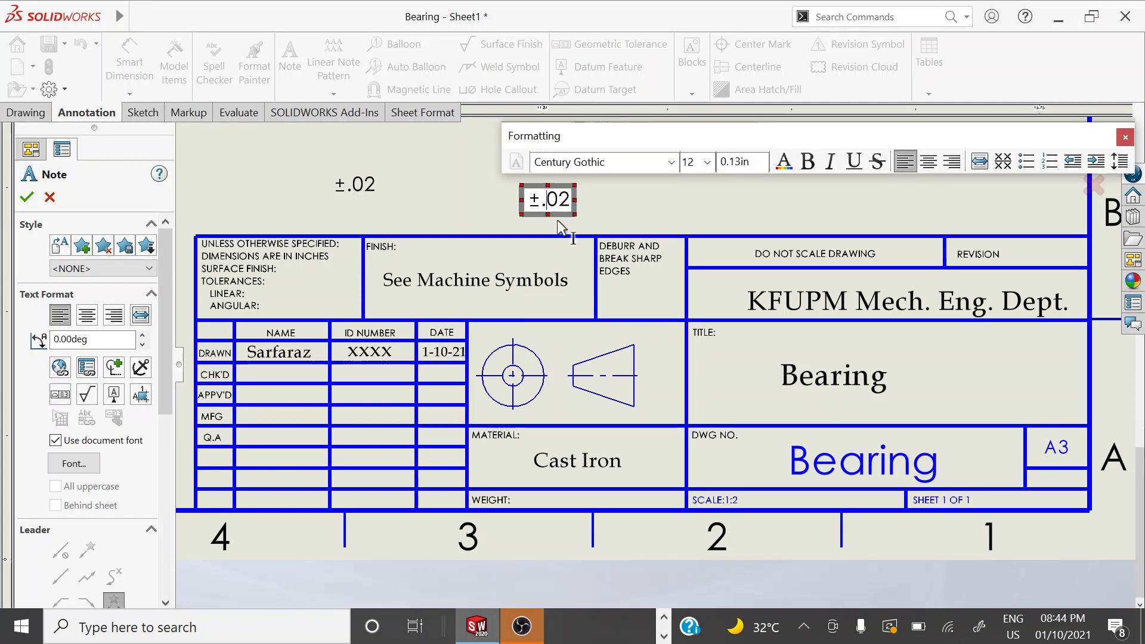
left_click_drag(541, 200, 573, 205)
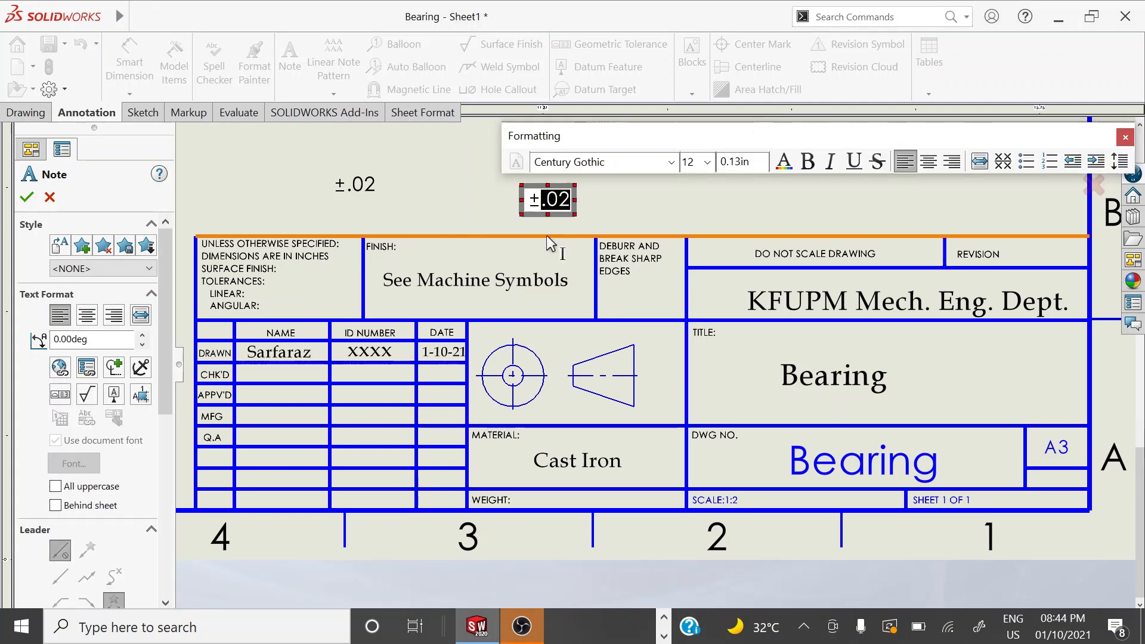
type("1")
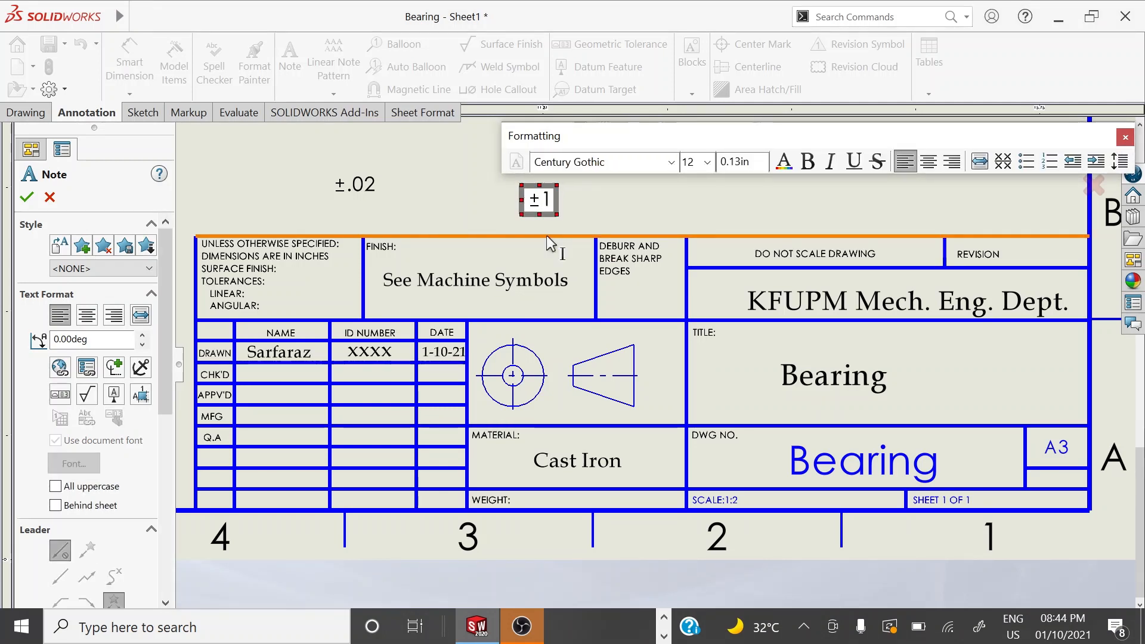
left_click(119, 371)
left_click(135, 390)
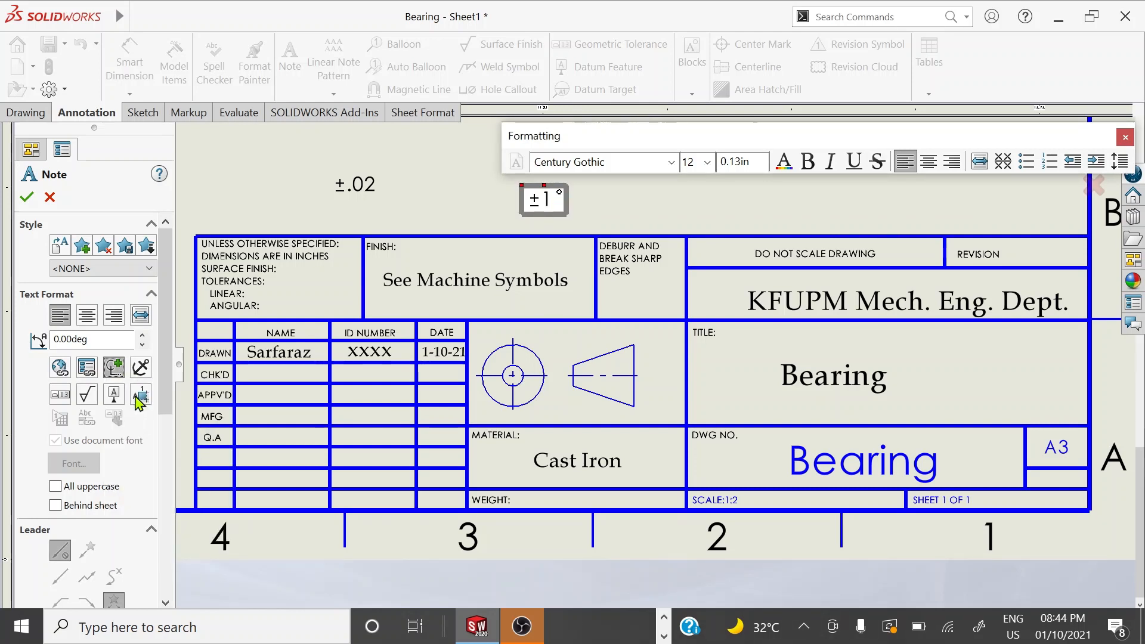
left_click_drag(561, 206, 522, 201)
left_click(708, 162)
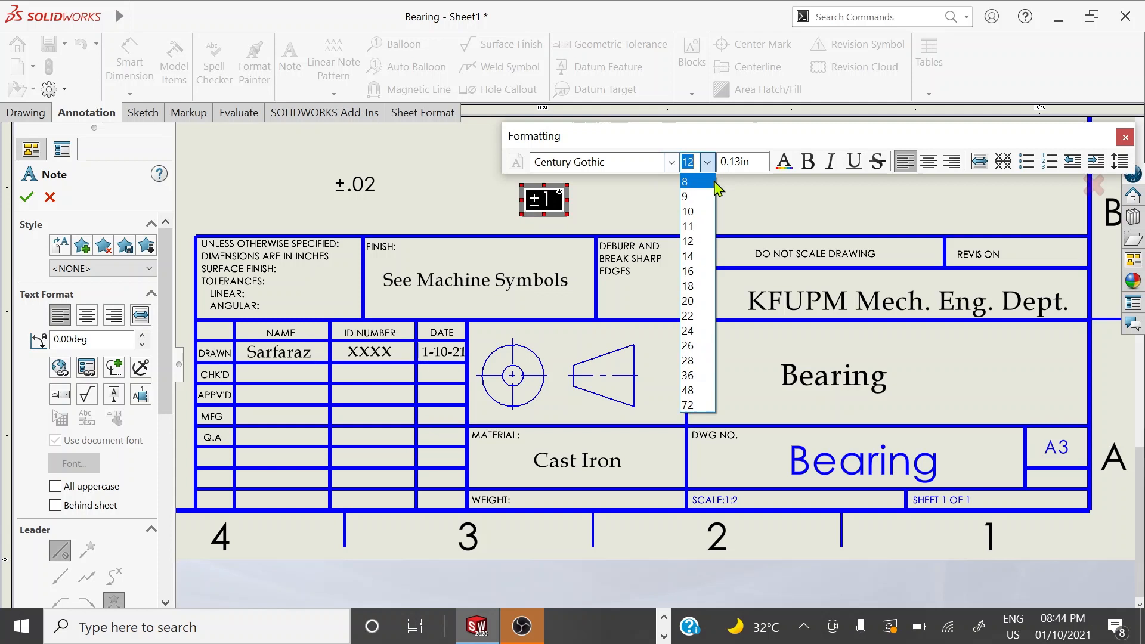
left_click(708, 219)
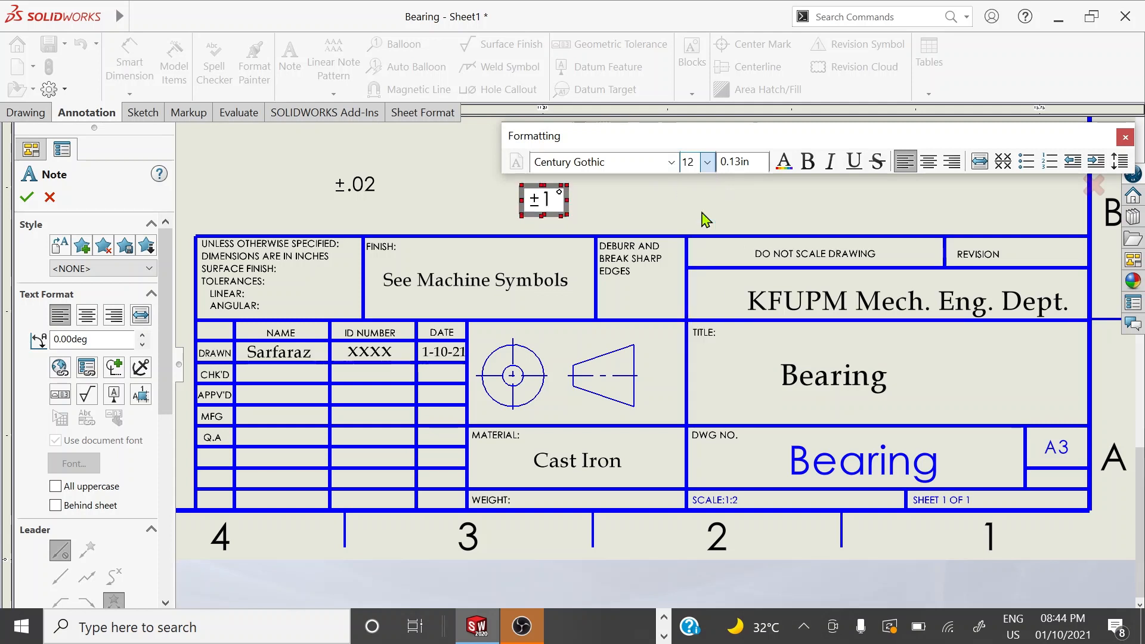
left_click(360, 183)
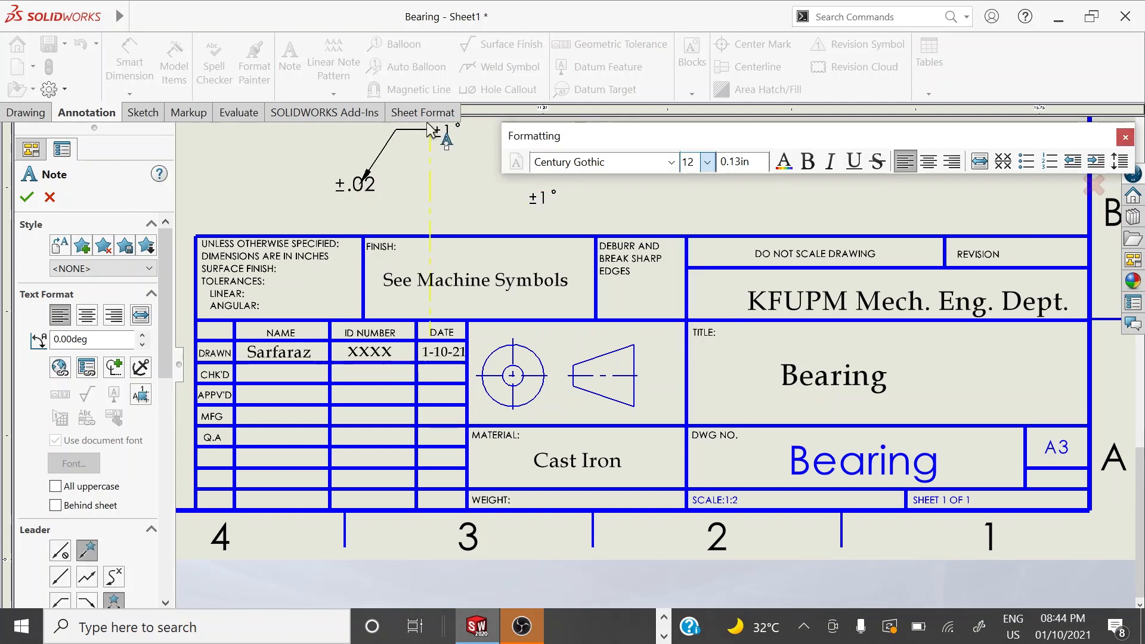
key("Escape")
Shrink the ±.02 note's text to size 10
left_click(371, 188)
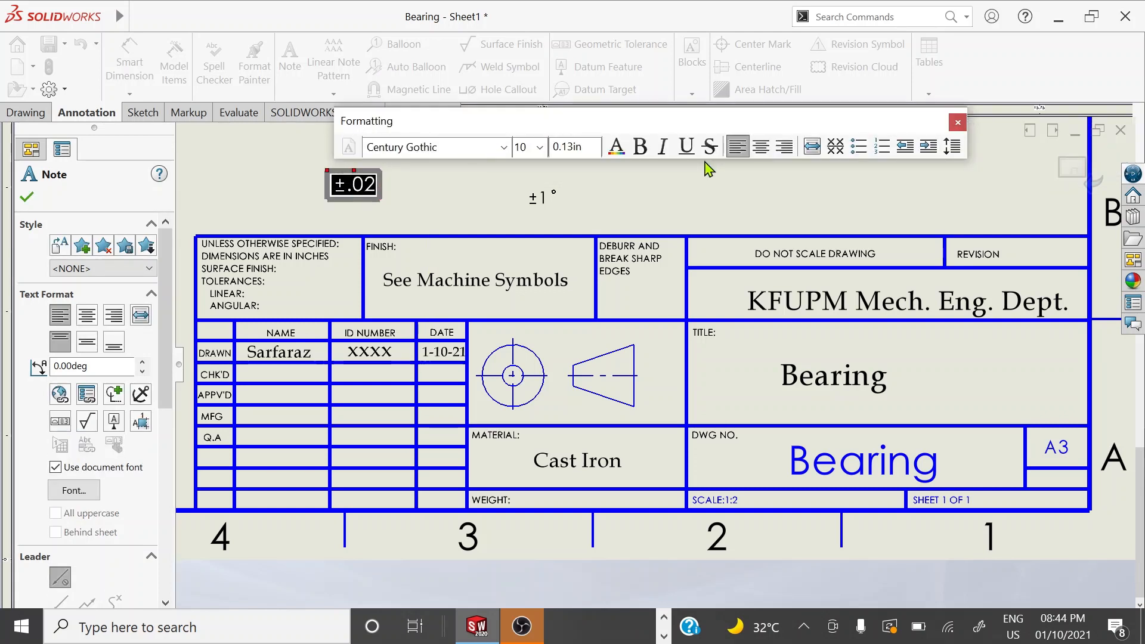
left_click(540, 150)
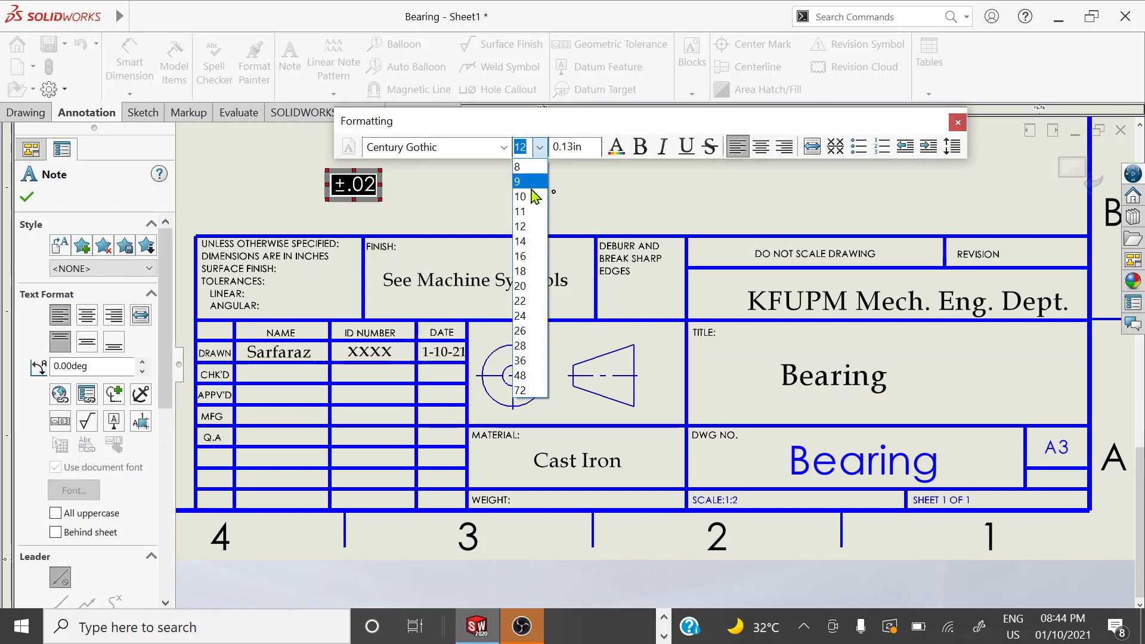
left_click(530, 200)
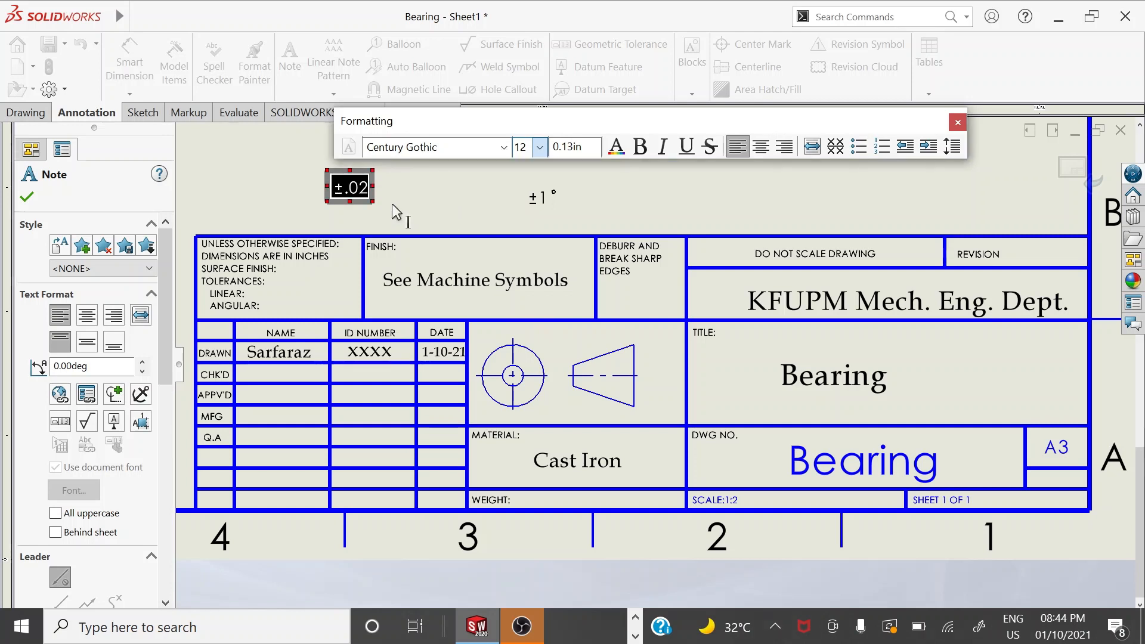
left_click(358, 201)
Move the ±.02 note beside LINEAR and the ±1° note beside ANGULAR in the tolerance box
left_click_drag(354, 187, 290, 297)
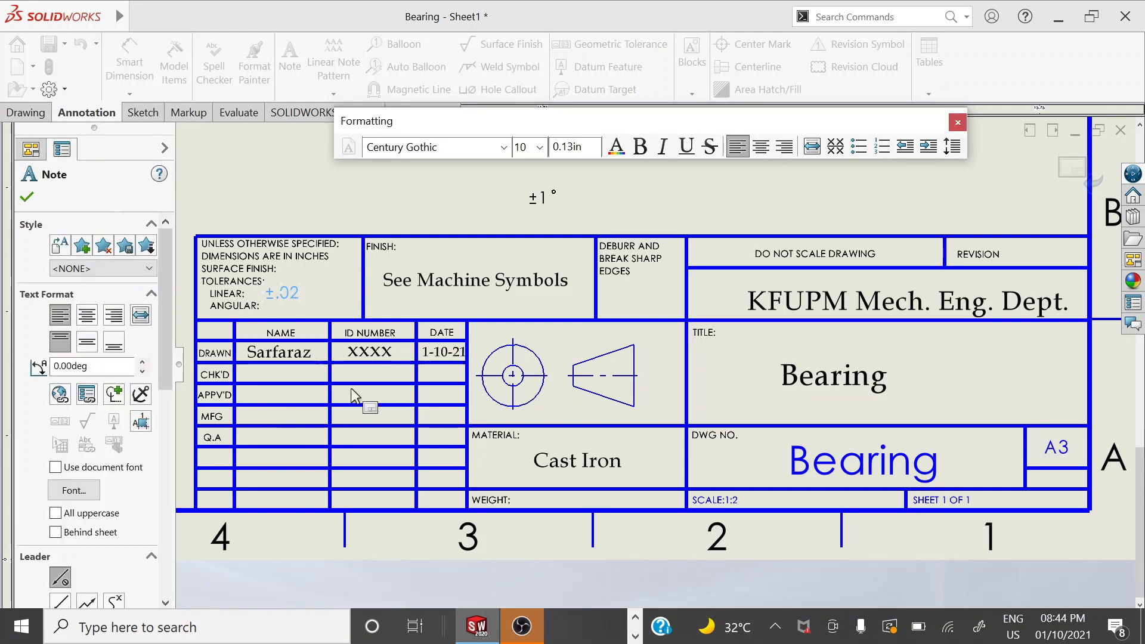
left_click_drag(538, 201, 362, 300)
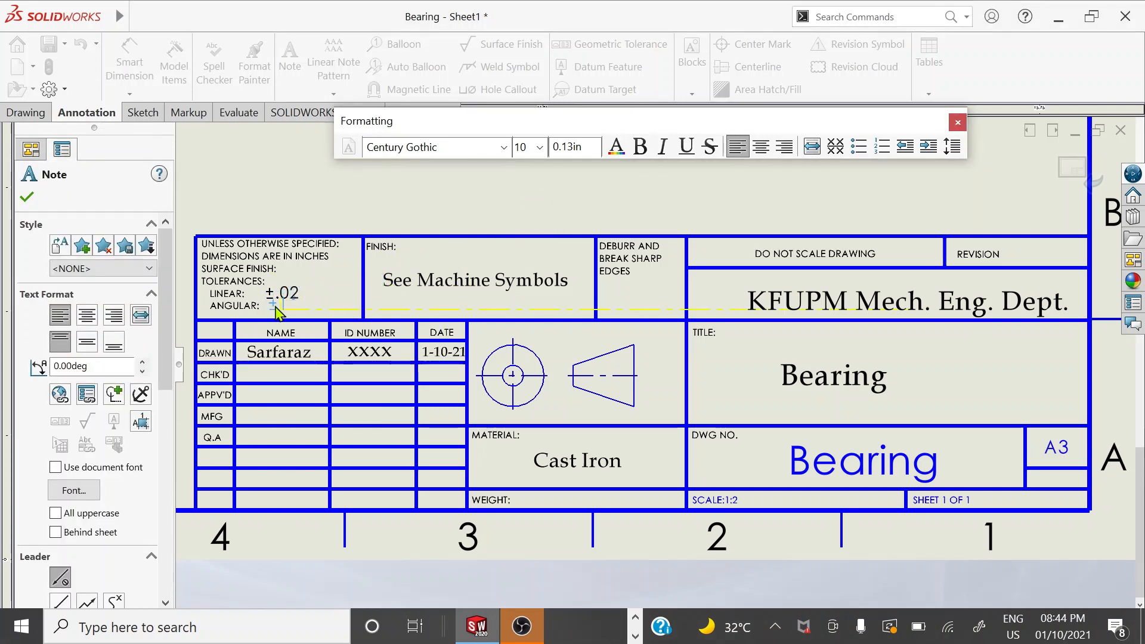
left_click_drag(276, 310, 276, 310)
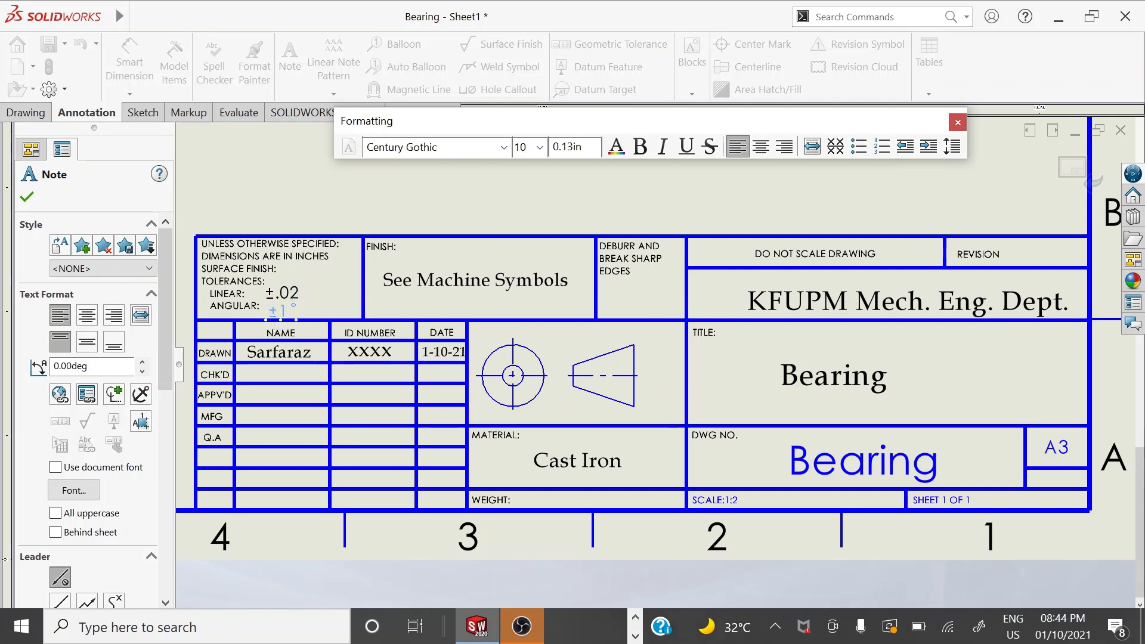
scroll(280, 314, "down", 4)
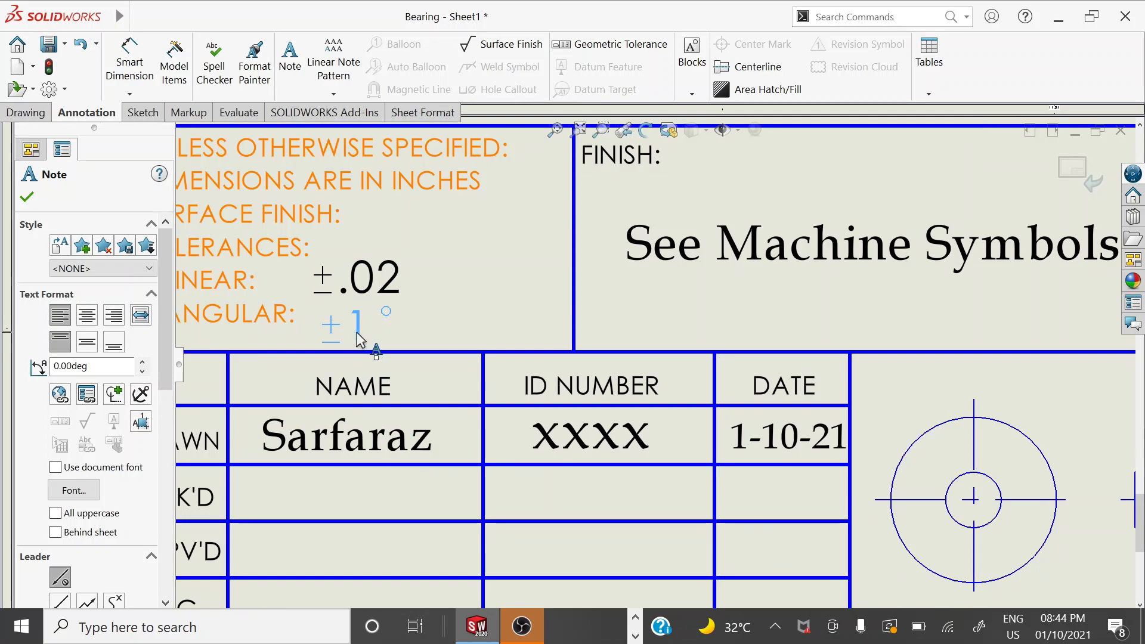
key("Escape")
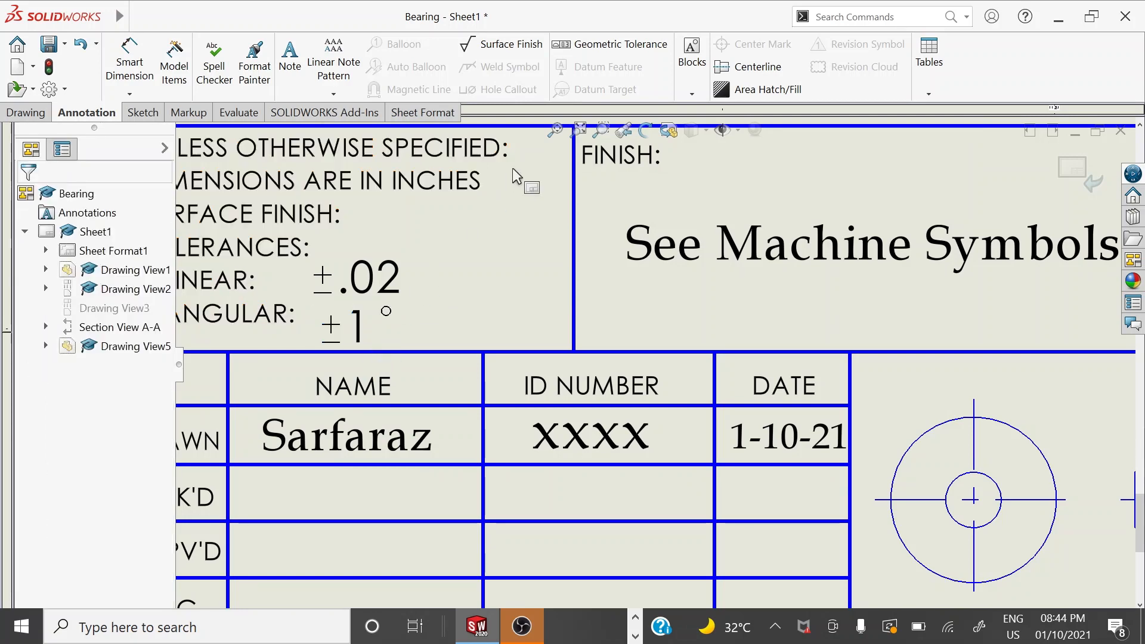
scroll(530, 357, "up", 3)
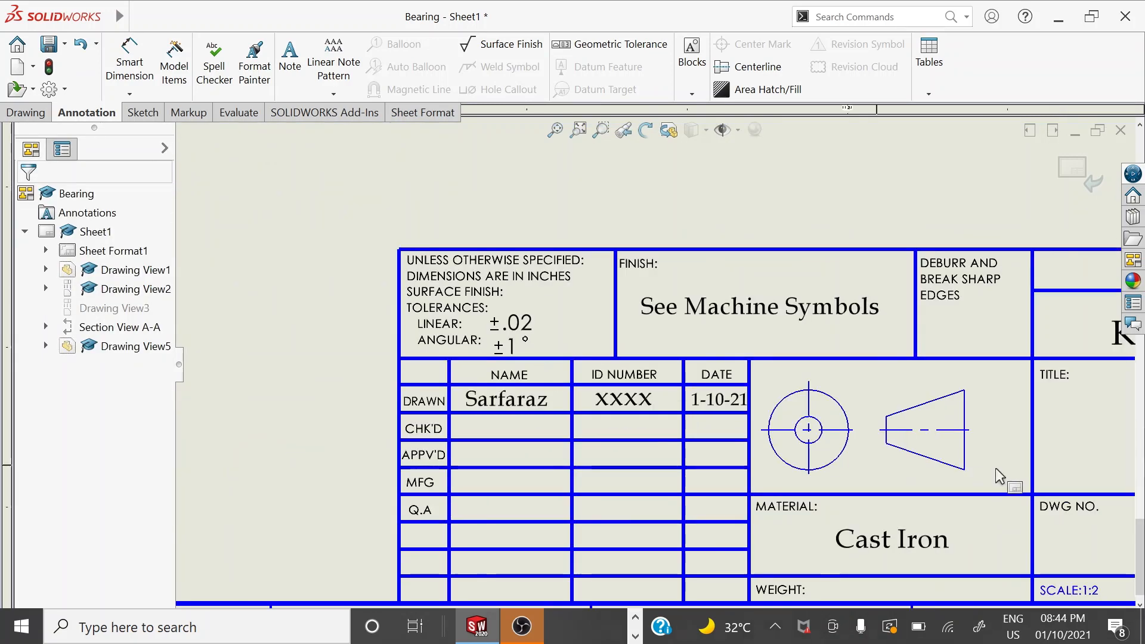
scroll(997, 468, "up", 2)
scroll(996, 470, "up", 1)
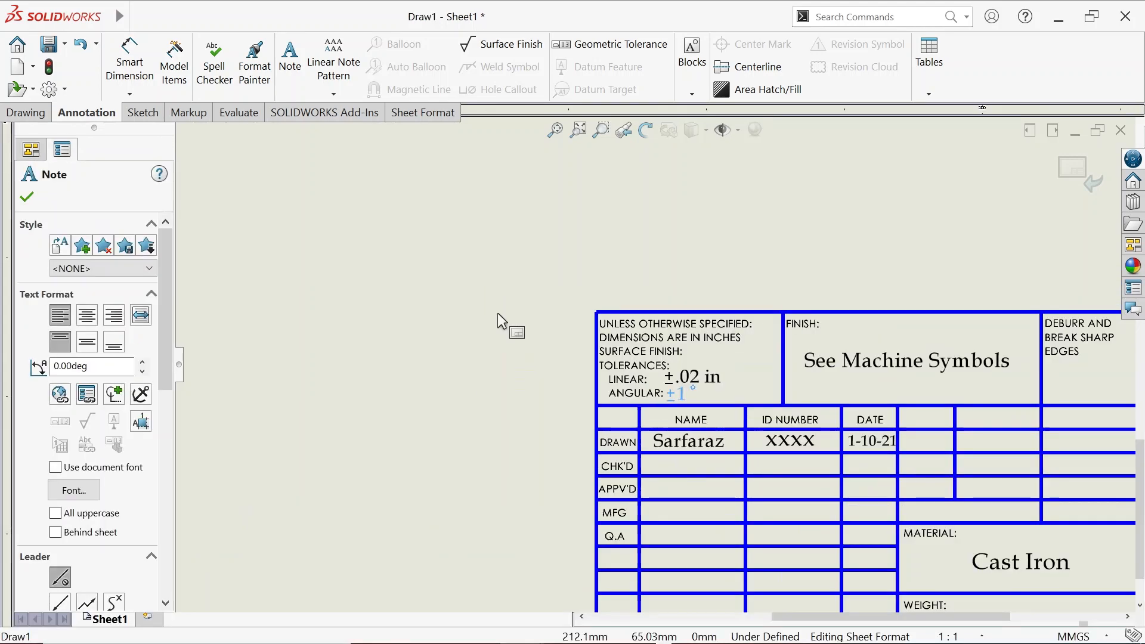
Finish editing the ±1° tolerance note and zoom in on the title block
left_click(497, 314)
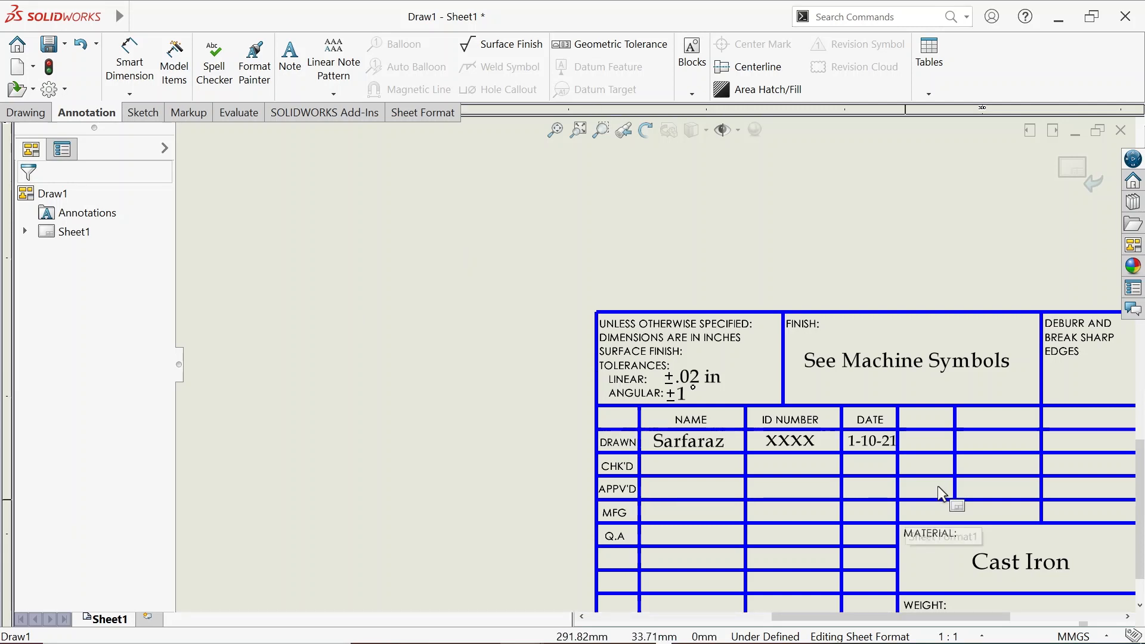
scroll(938, 485, "up", 3)
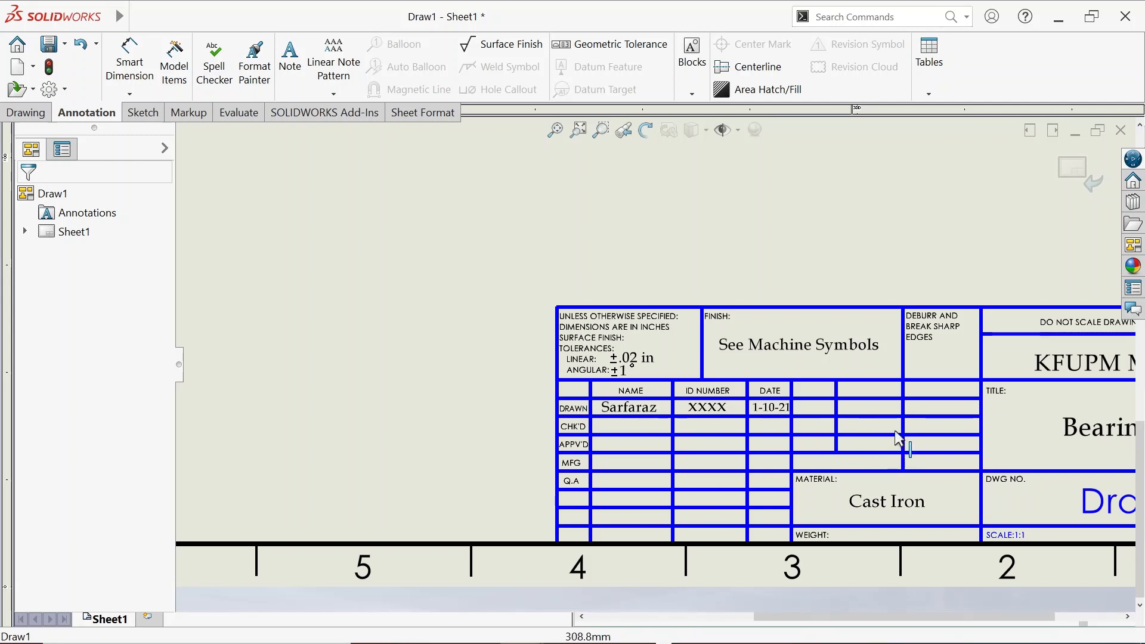
Delete a vertical divider and shorten the one under DEBURR AND BREAK SHARP EDGES to the header row
left_click(835, 432)
key("Delete")
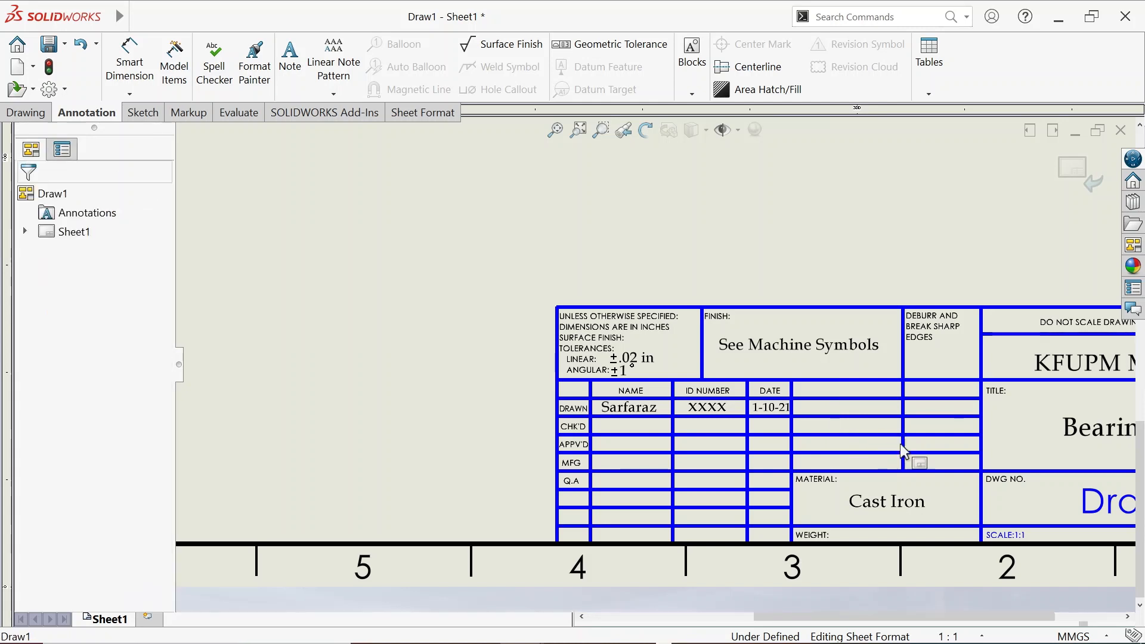
left_click(904, 470)
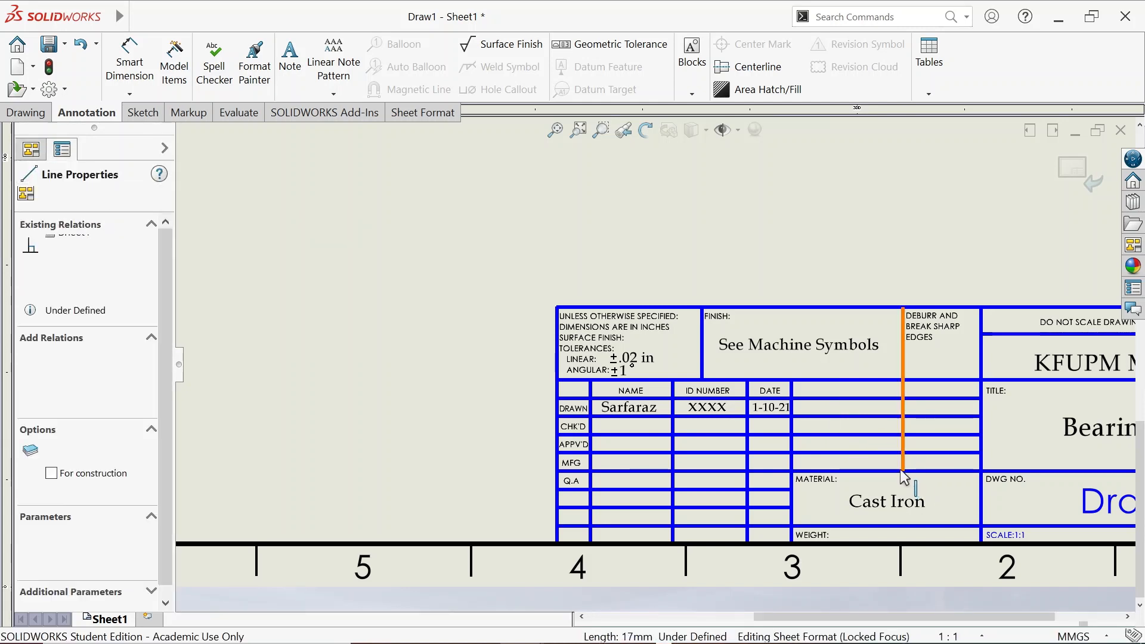
left_click_drag(904, 470, 902, 380)
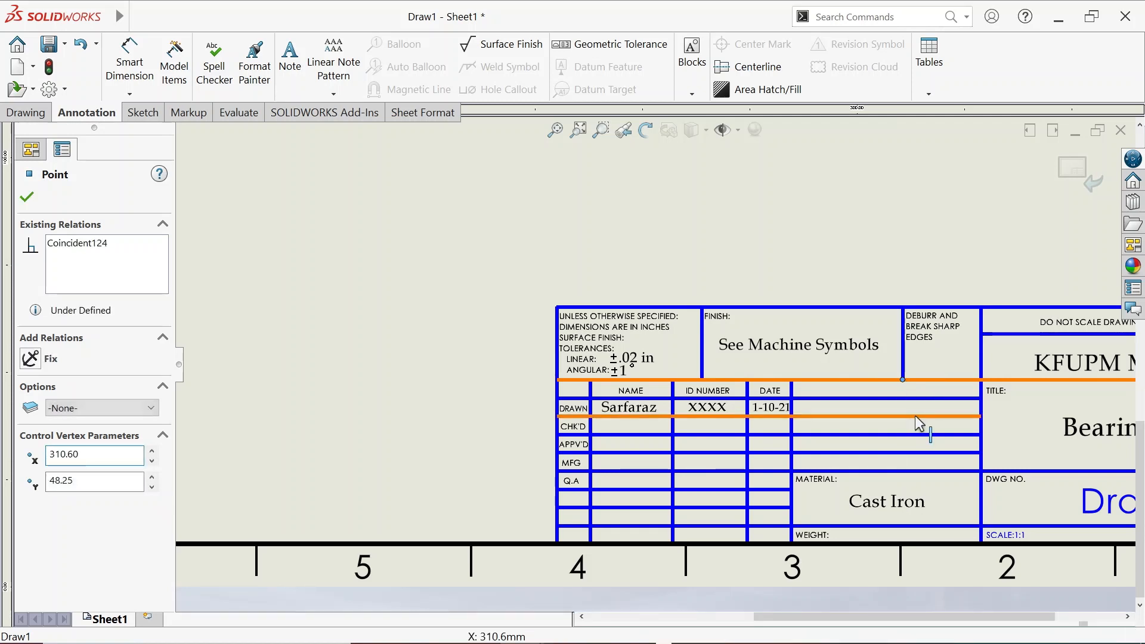
Shorten the row lines below DRAWN, CHK'D and APPV'D to end at the DATE column
left_click(982, 418)
left_click_drag(981, 417, 791, 416)
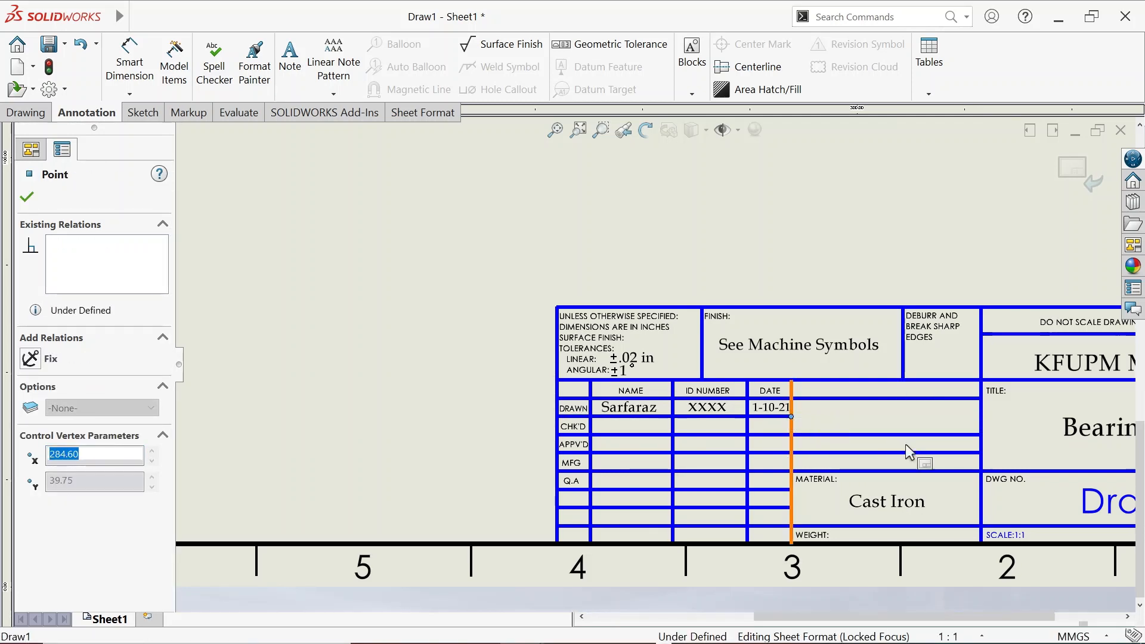
left_click(894, 436)
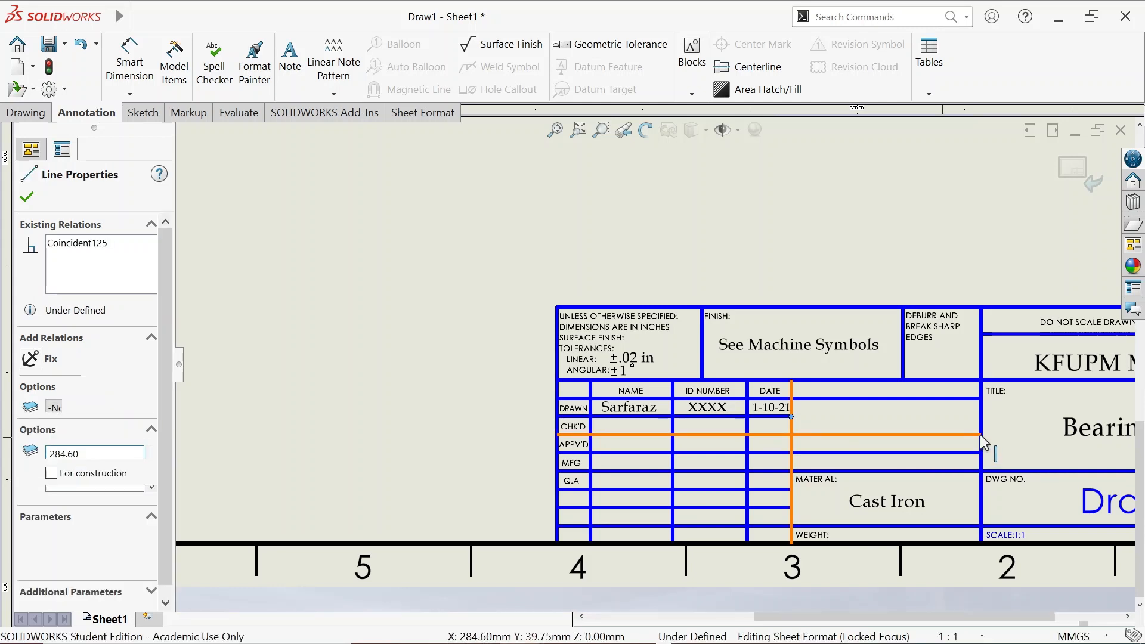
left_click_drag(852, 436, 791, 435)
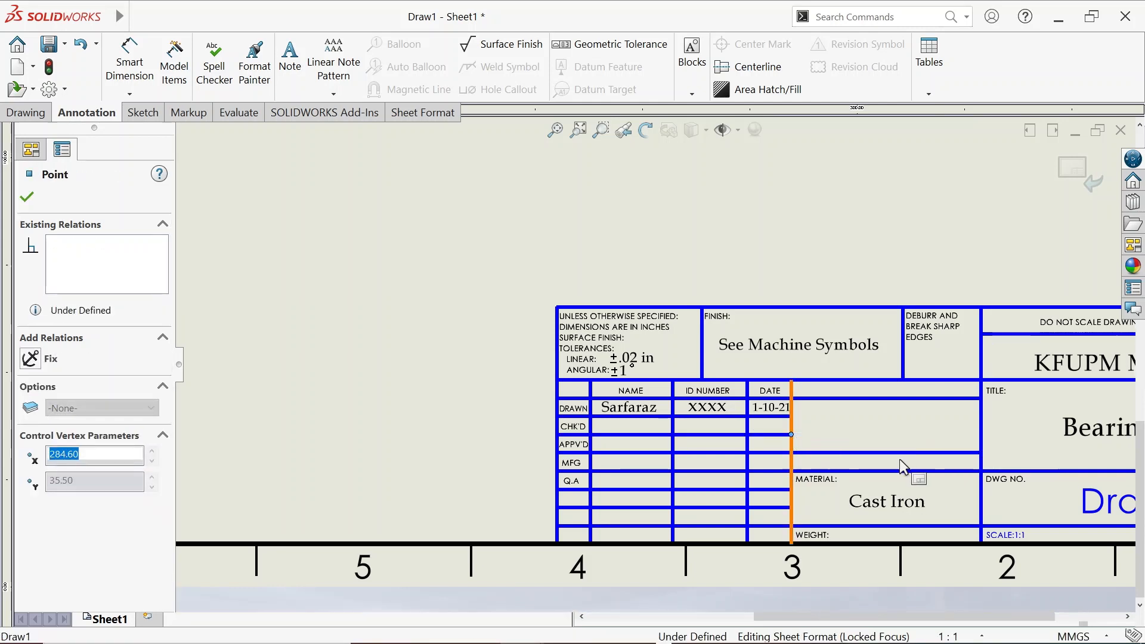
left_click(982, 454)
left_click_drag(982, 453, 792, 454)
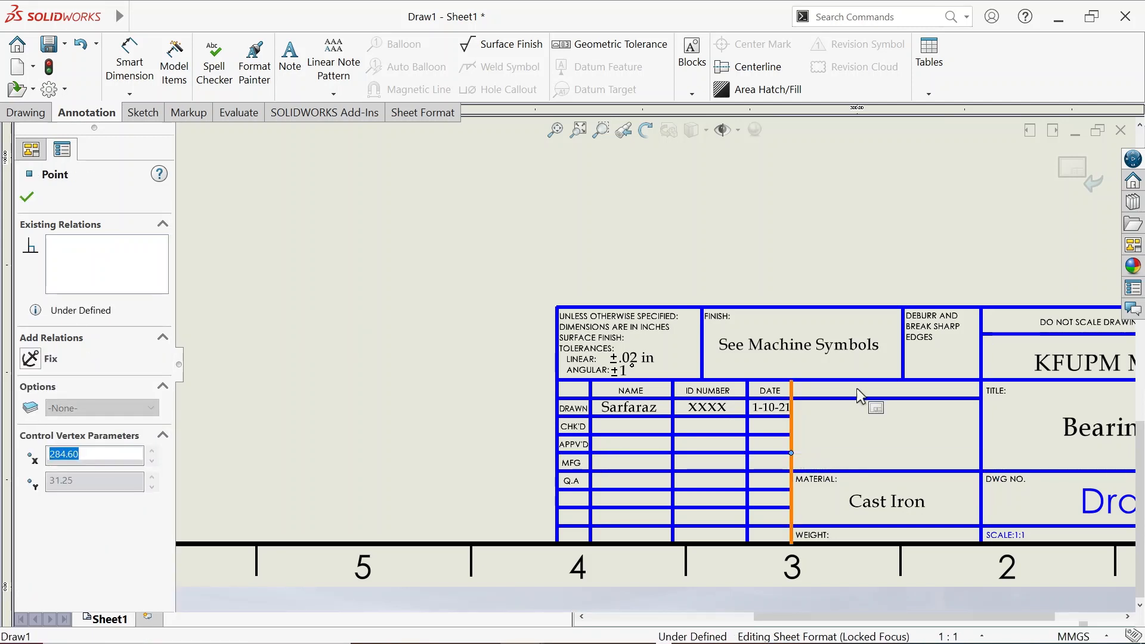
Trim the header row line below NAME back to the DATE column
left_click(983, 397)
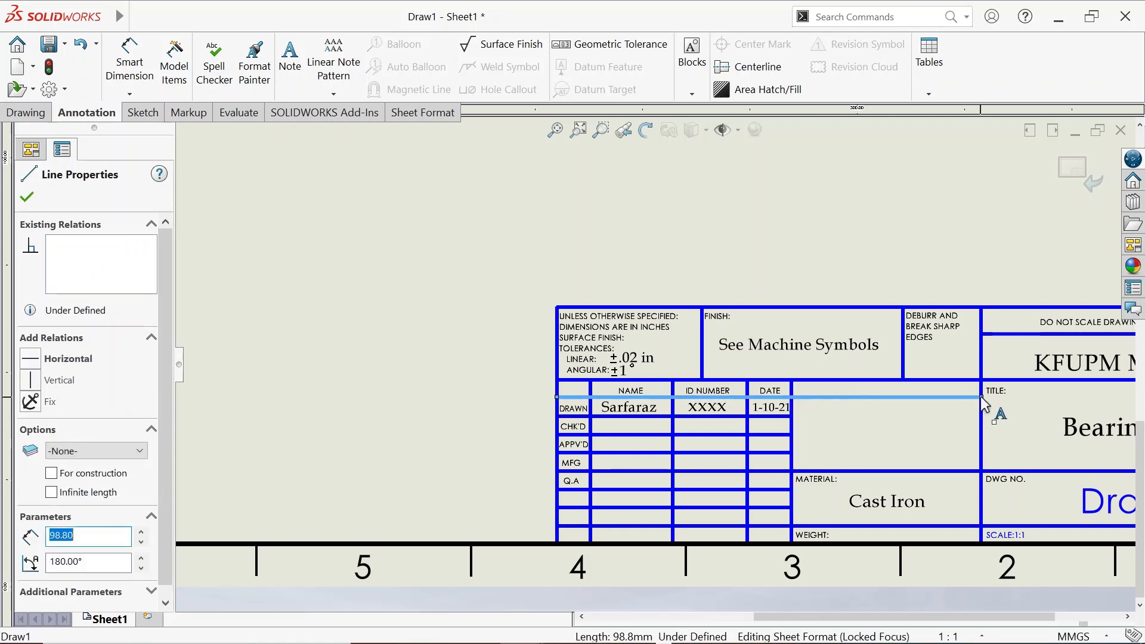
key("Escape")
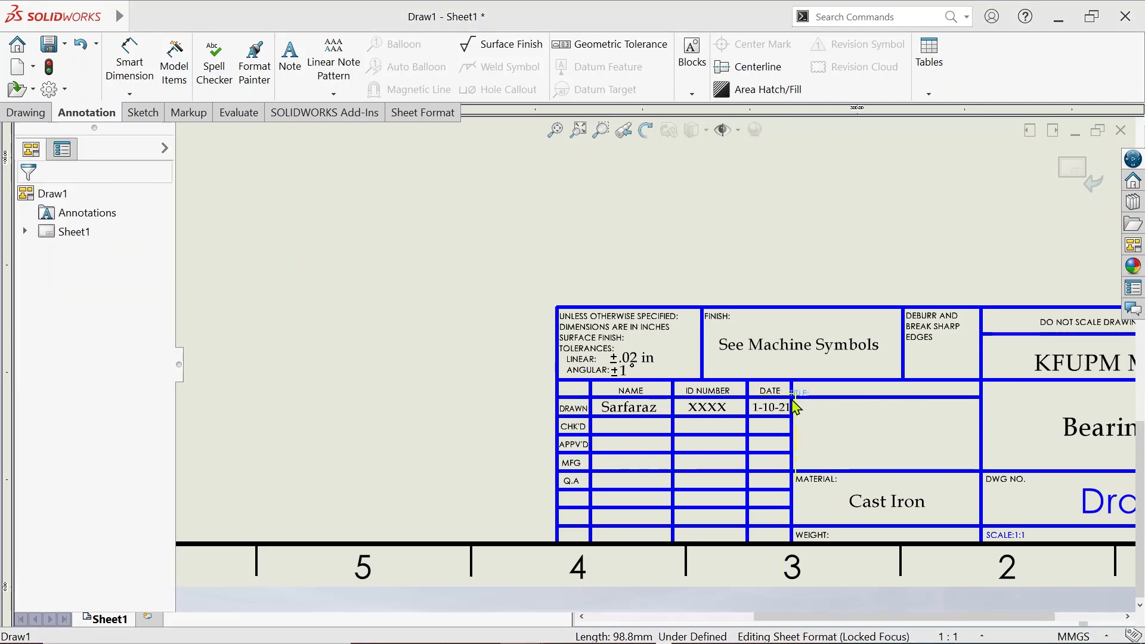
left_click_drag(792, 400, 792, 400)
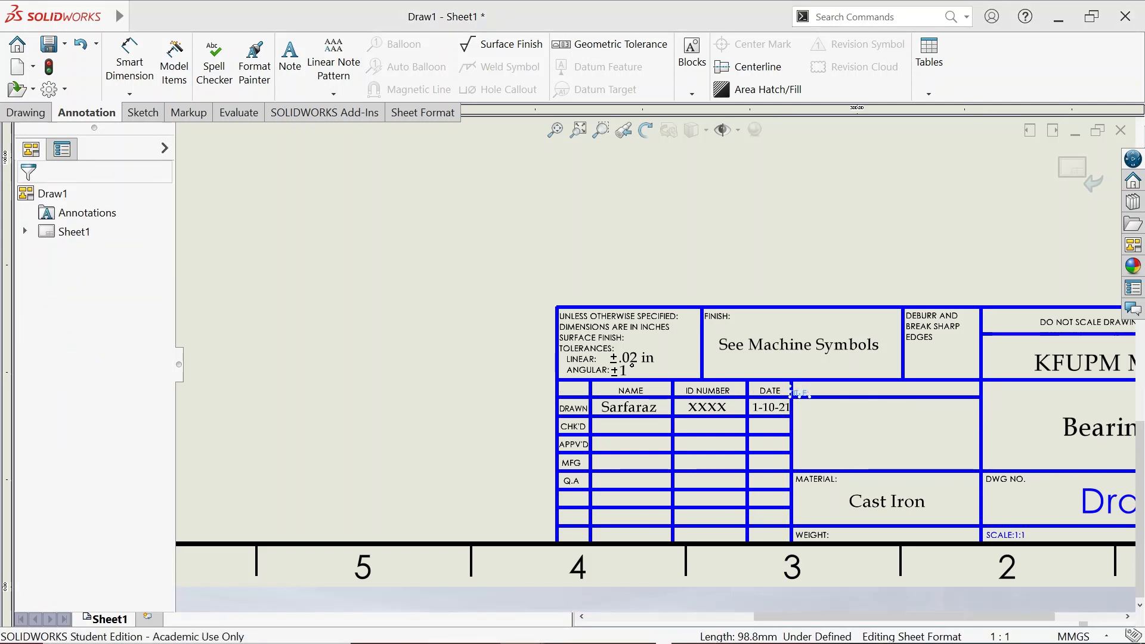
key("ctrl+z")
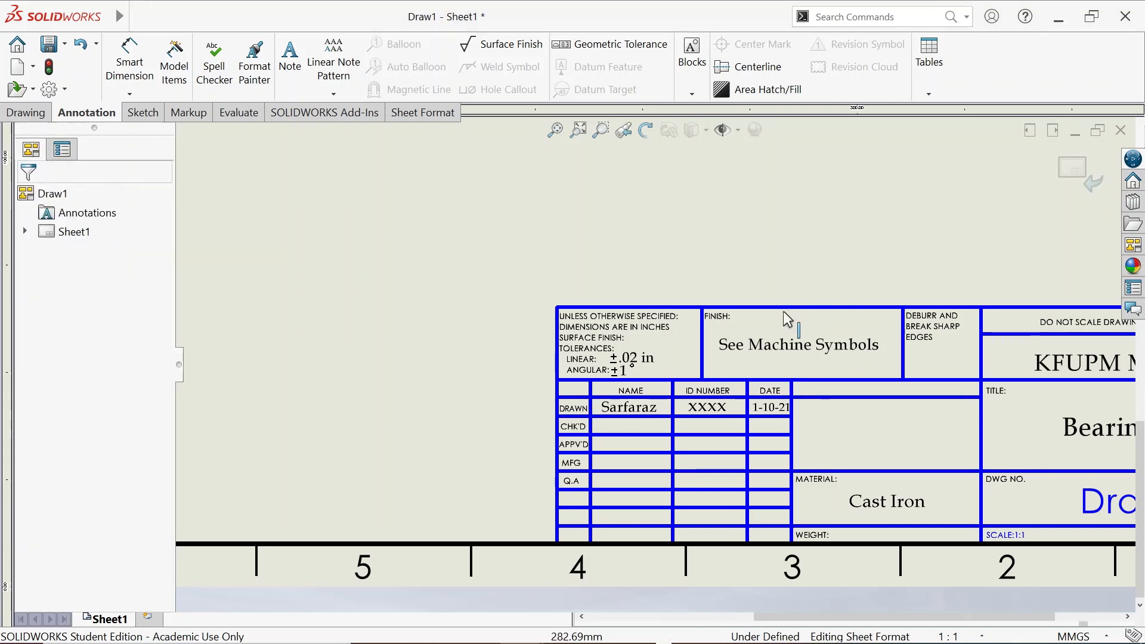
scroll(956, 401, "down", 5)
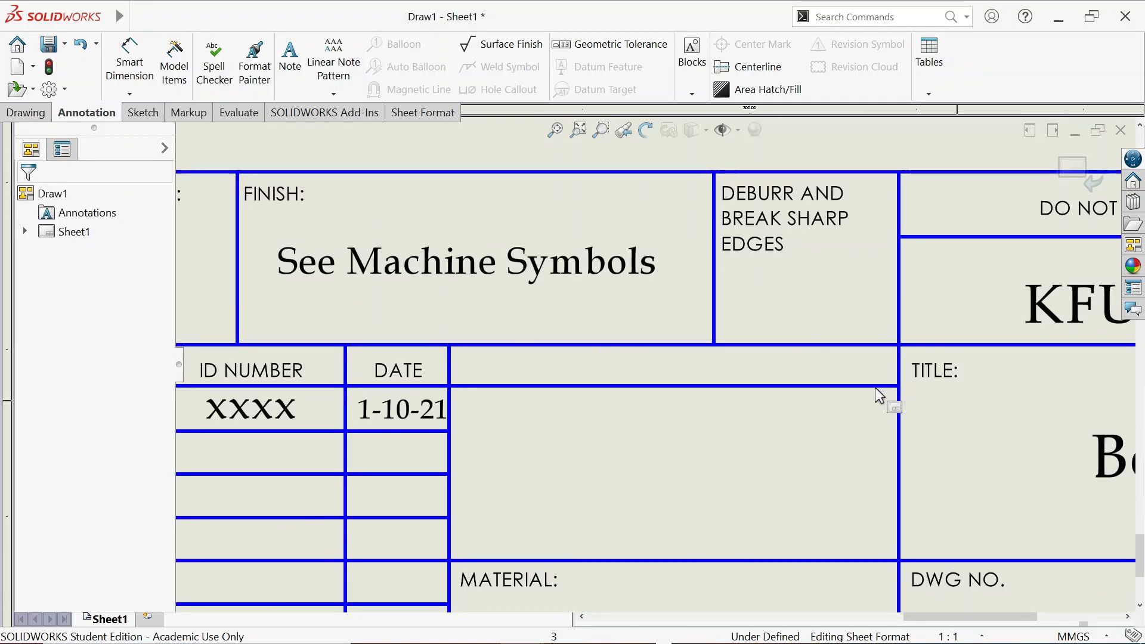
left_click_drag(897, 387, 450, 383)
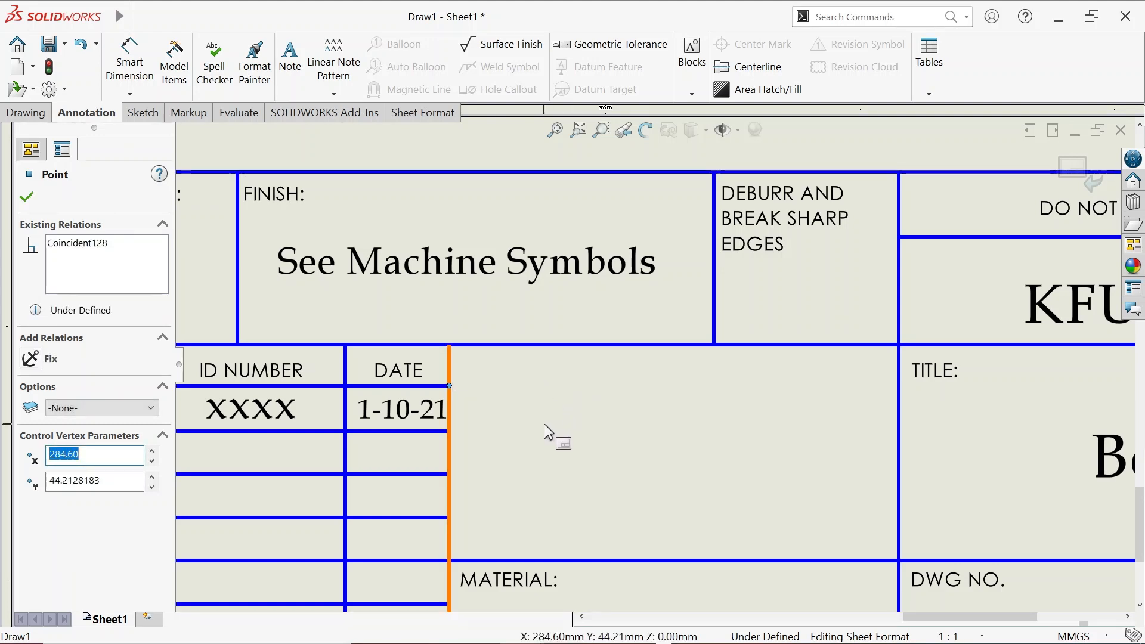
left_click(564, 443)
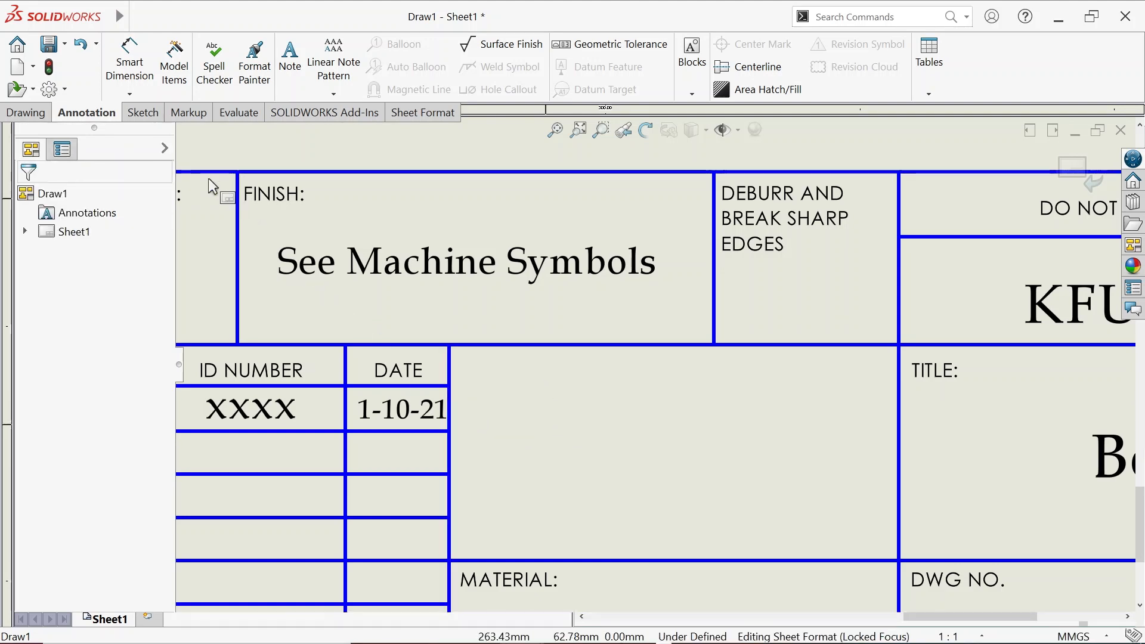
left_click(135, 114)
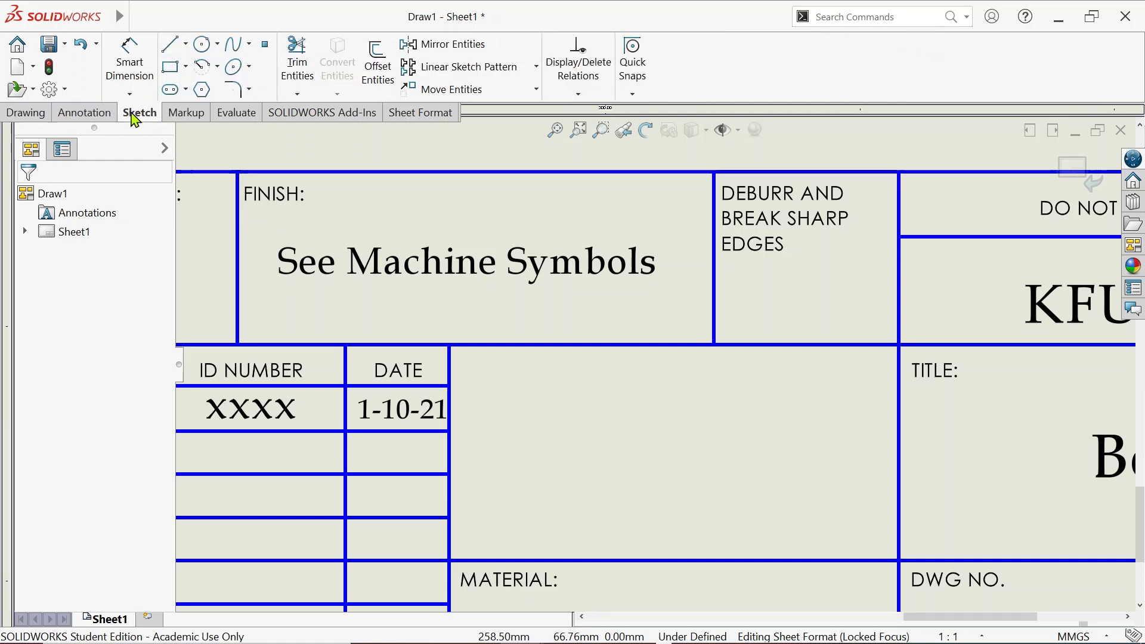
Draw two concentric circles in the empty title-block box above MATERIAL
left_click(202, 44)
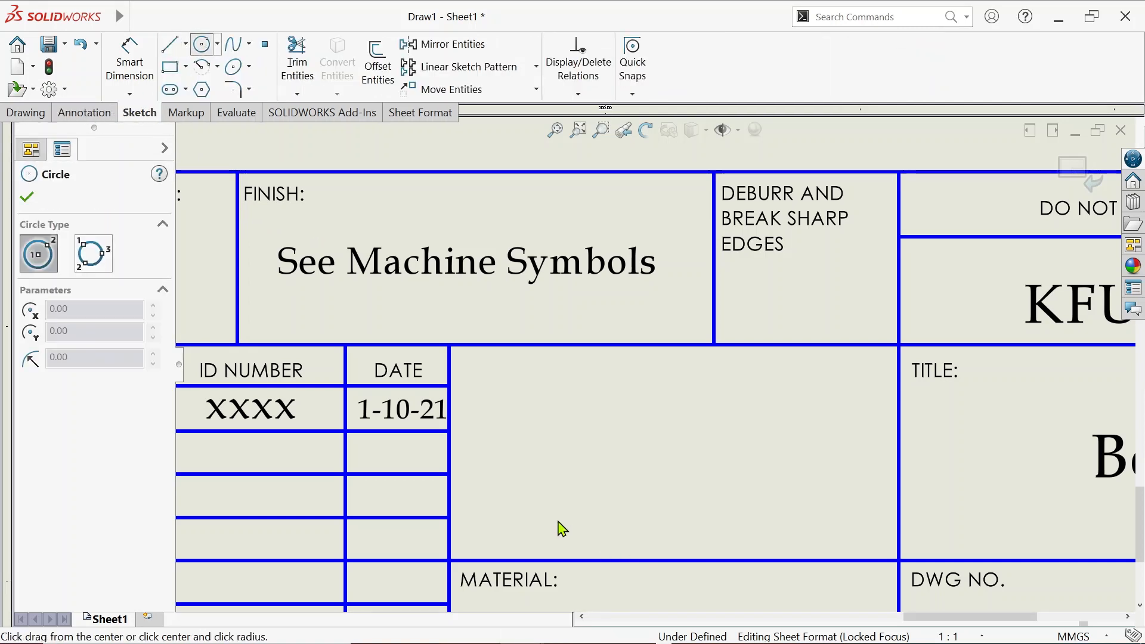
left_click(544, 460)
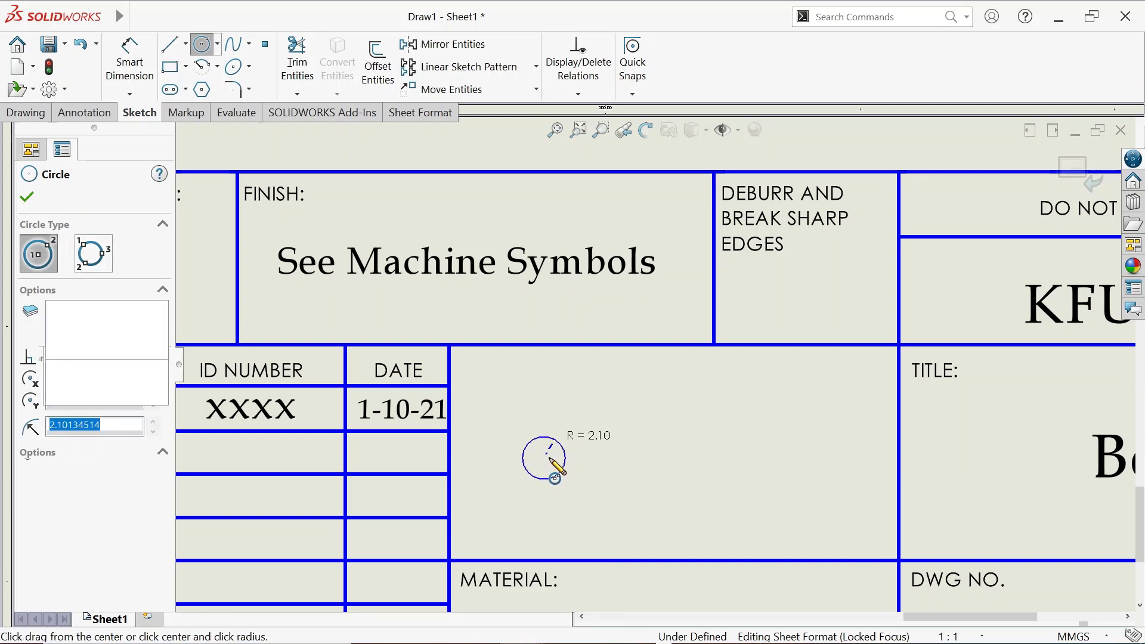
left_click(544, 458)
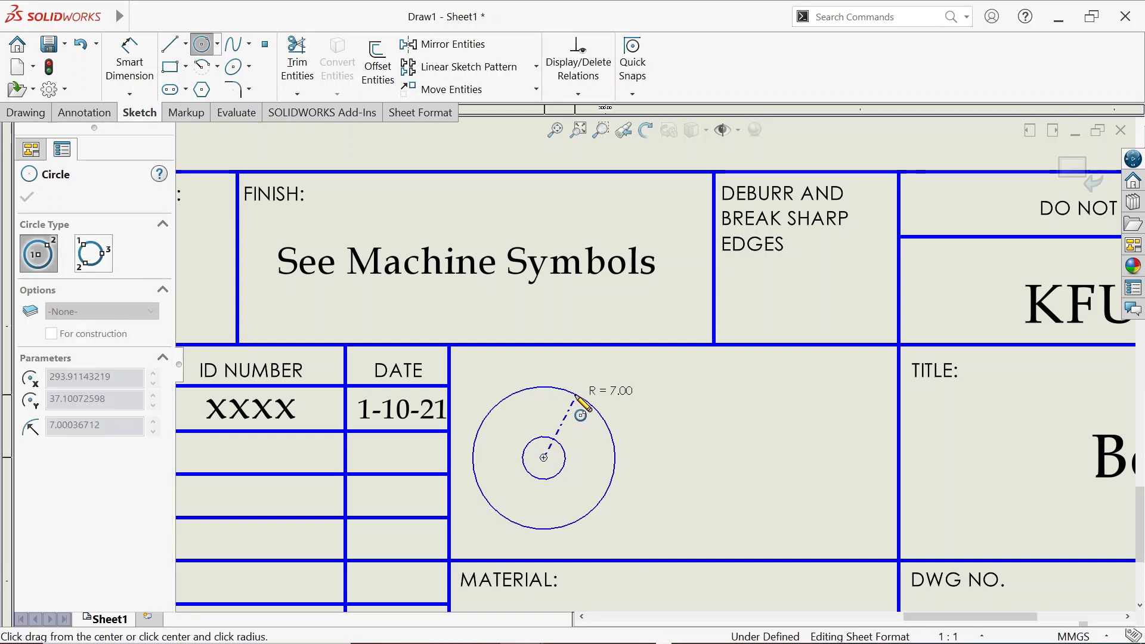
left_click(575, 413)
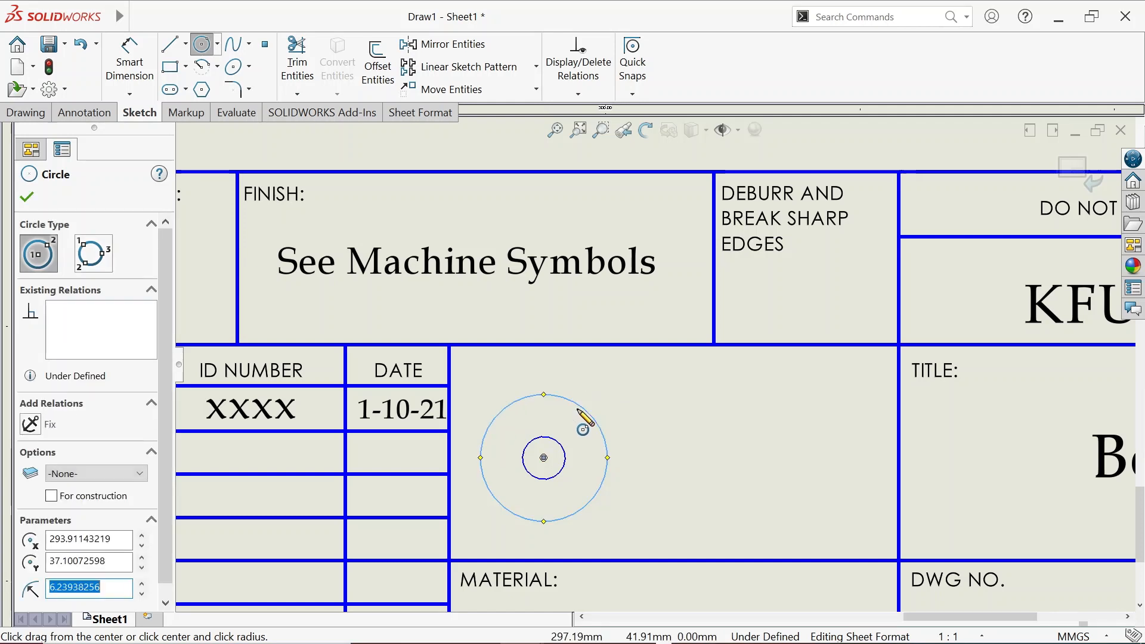
key("Escape")
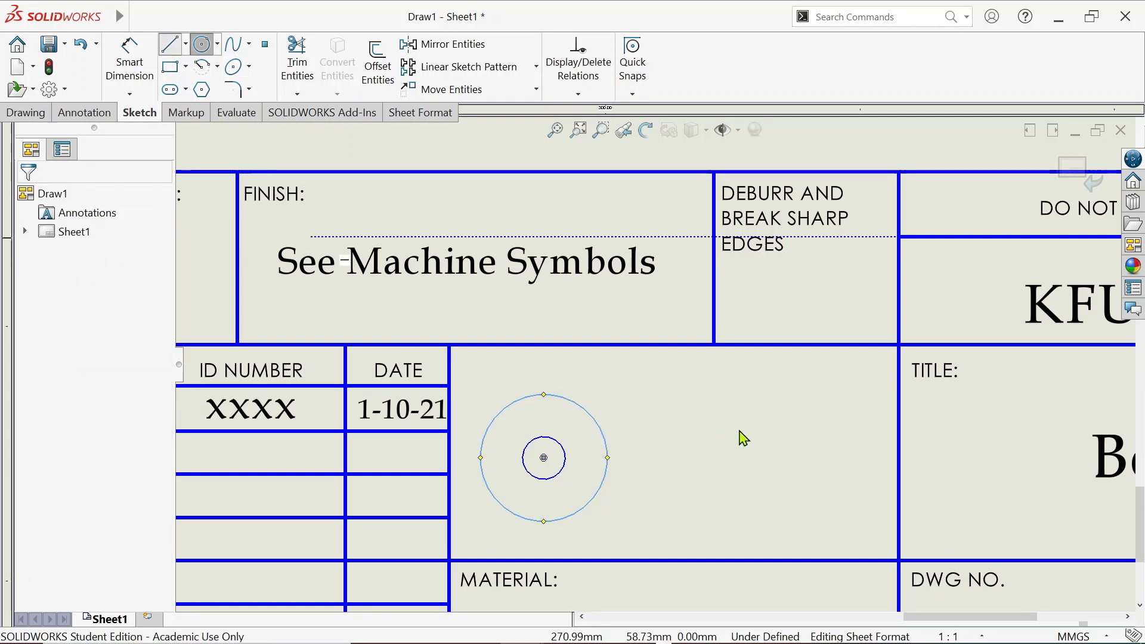
Draw a closed tapered four-sided outline to the right of the circles
key("l")
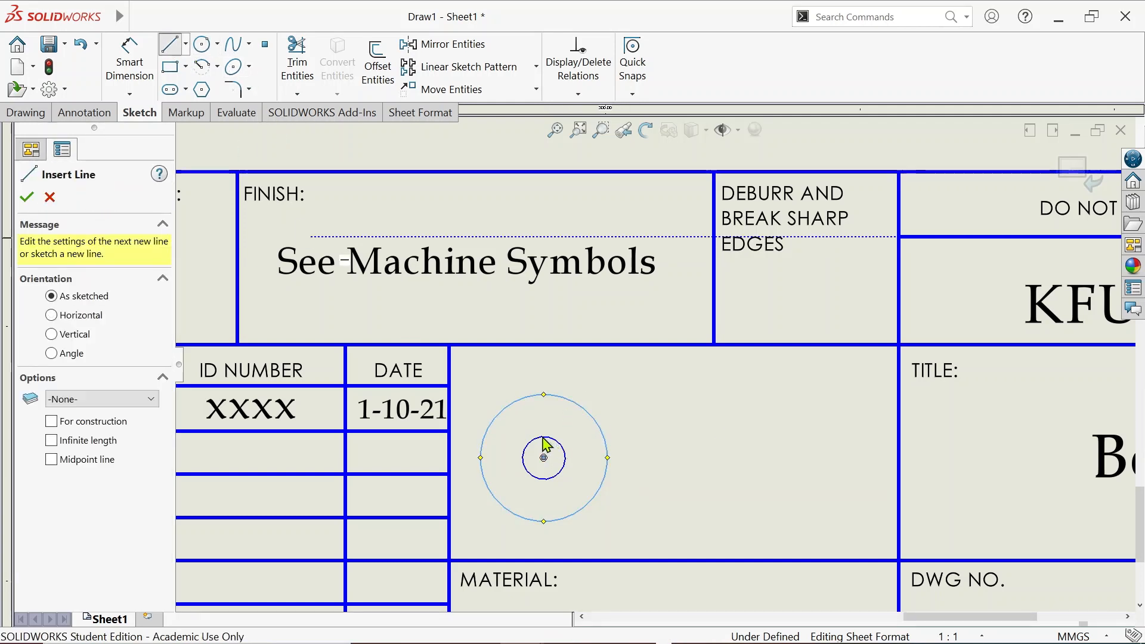
left_click(667, 437)
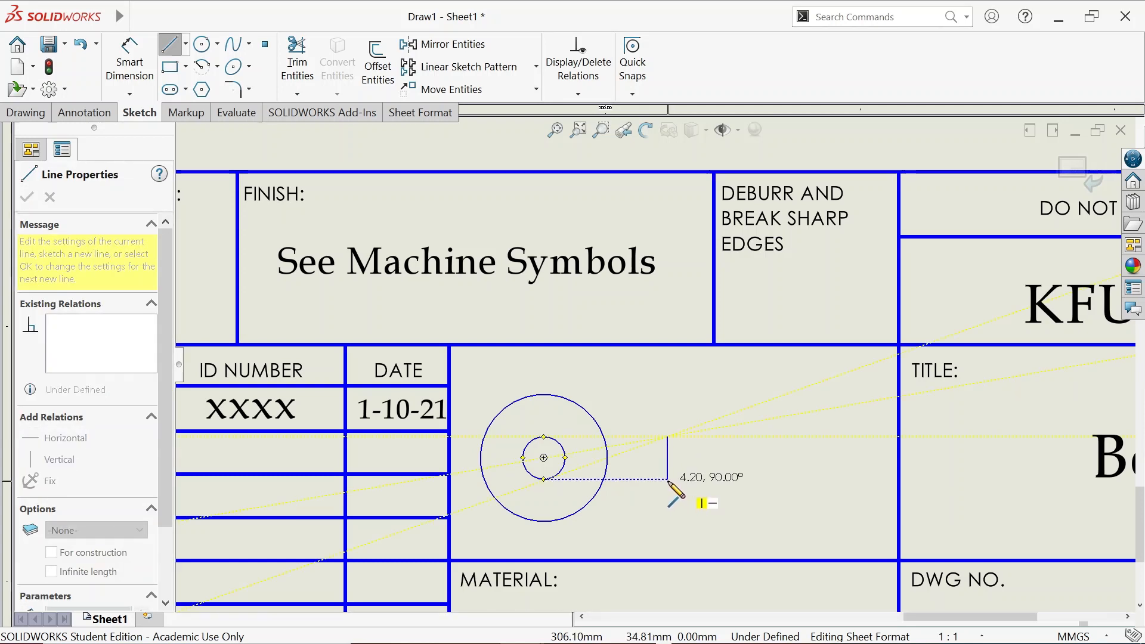
left_click(667, 478)
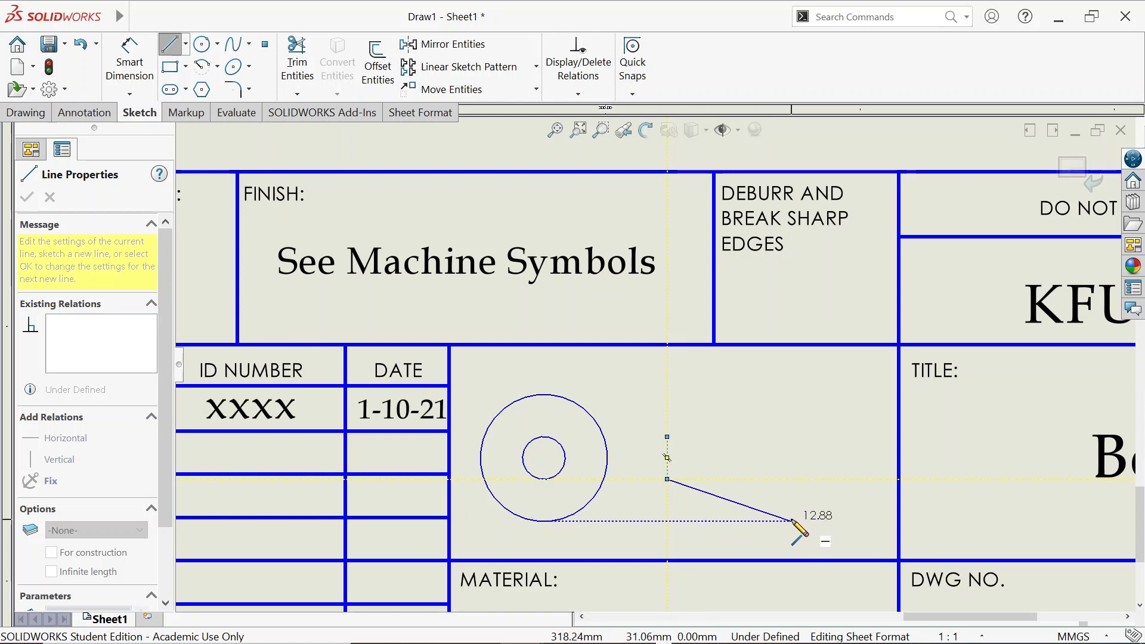
left_click(792, 521)
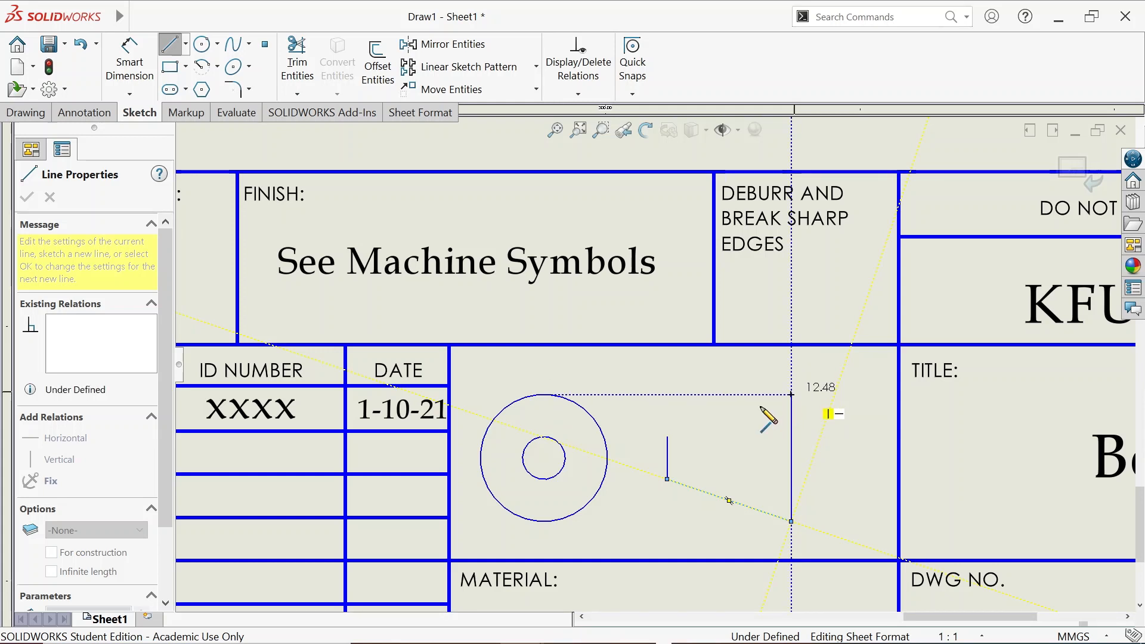
left_click(792, 394)
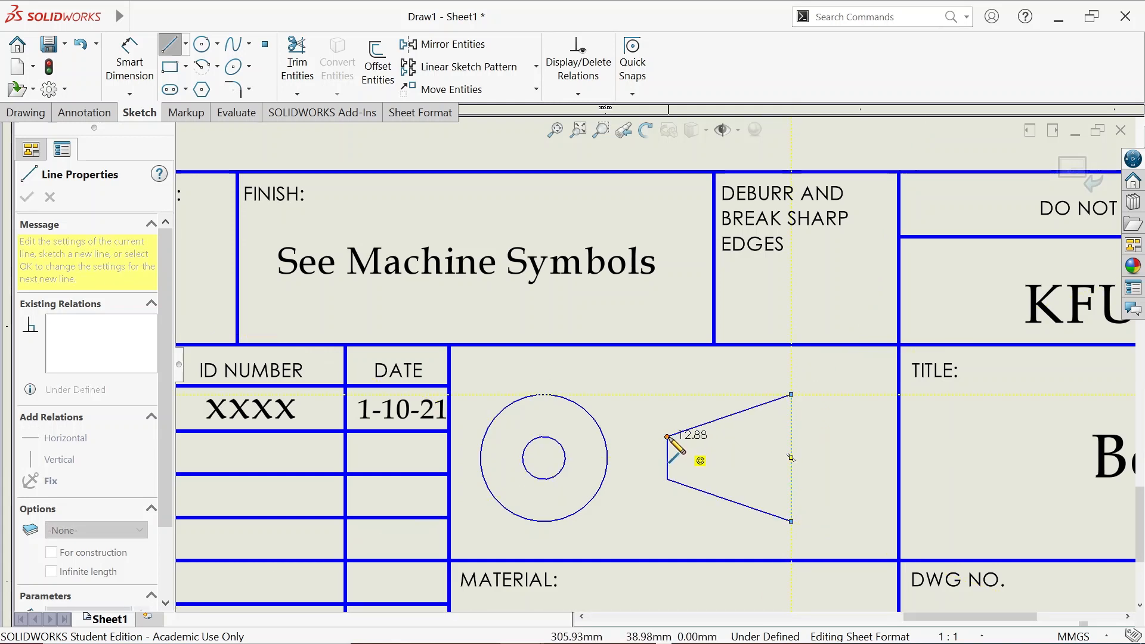
left_click(667, 437)
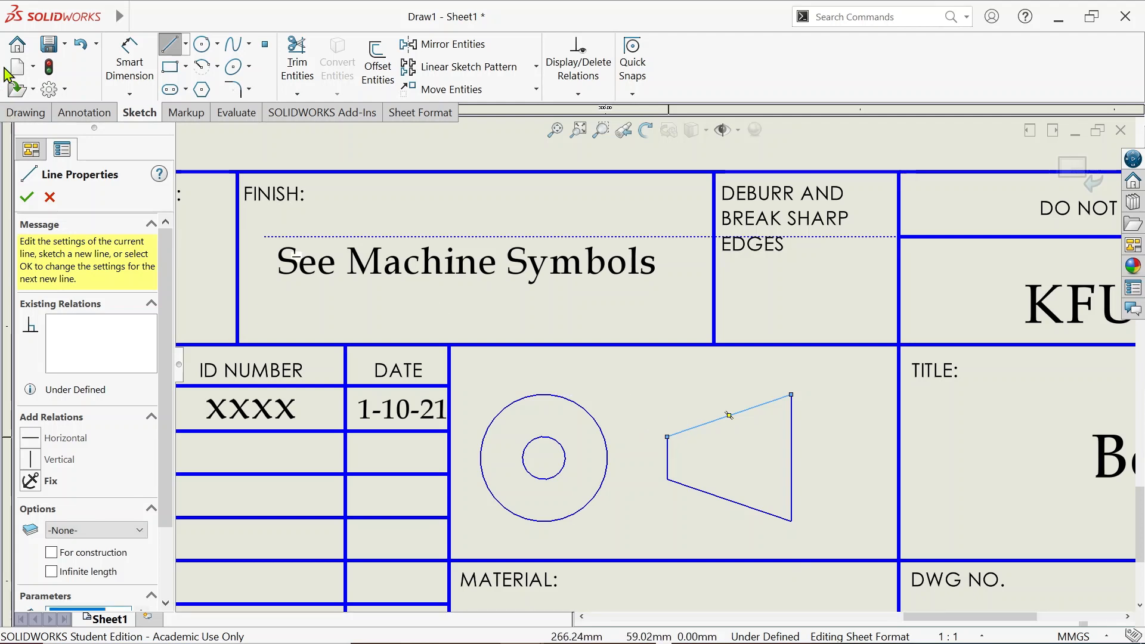
Draw a horizontal centerline through the middle of the tapered outline
left_click(187, 52)
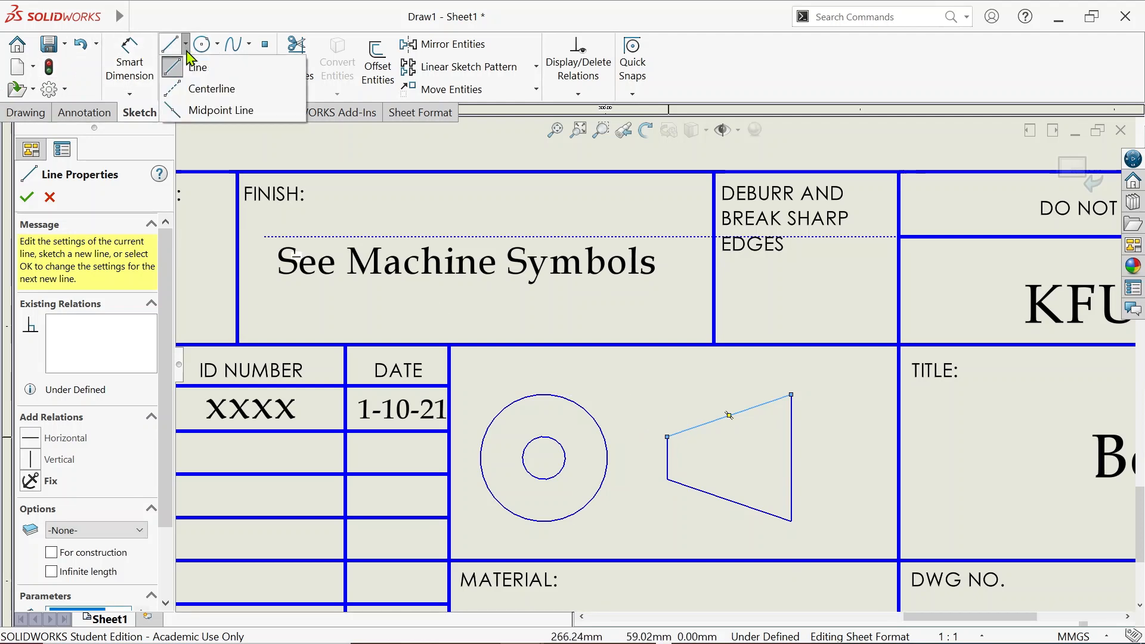
left_click(192, 93)
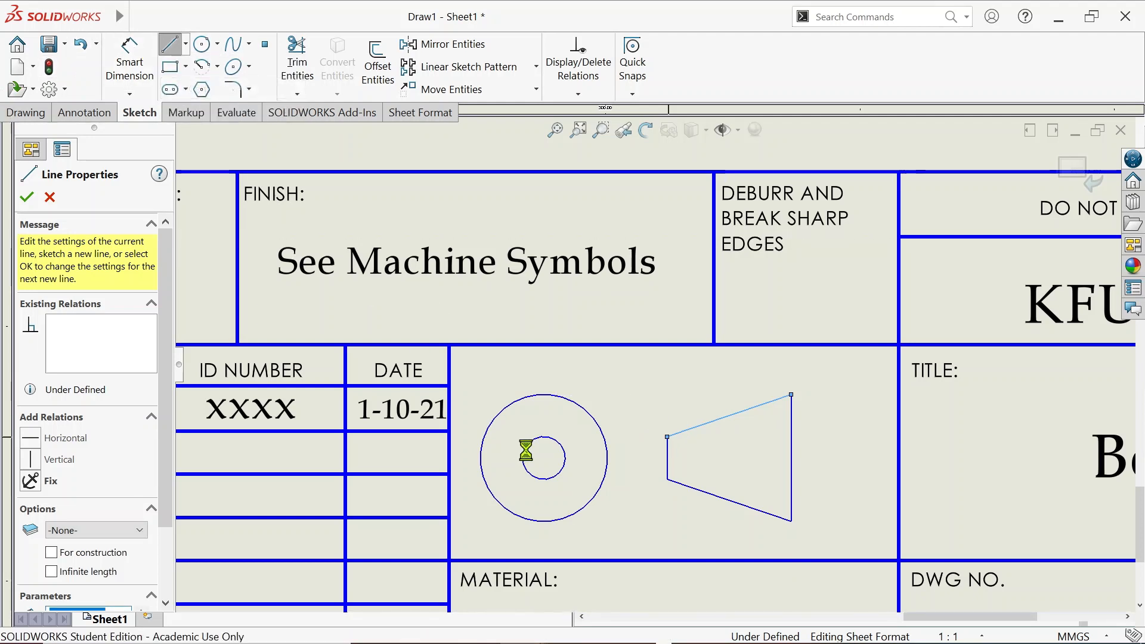
left_click(667, 437)
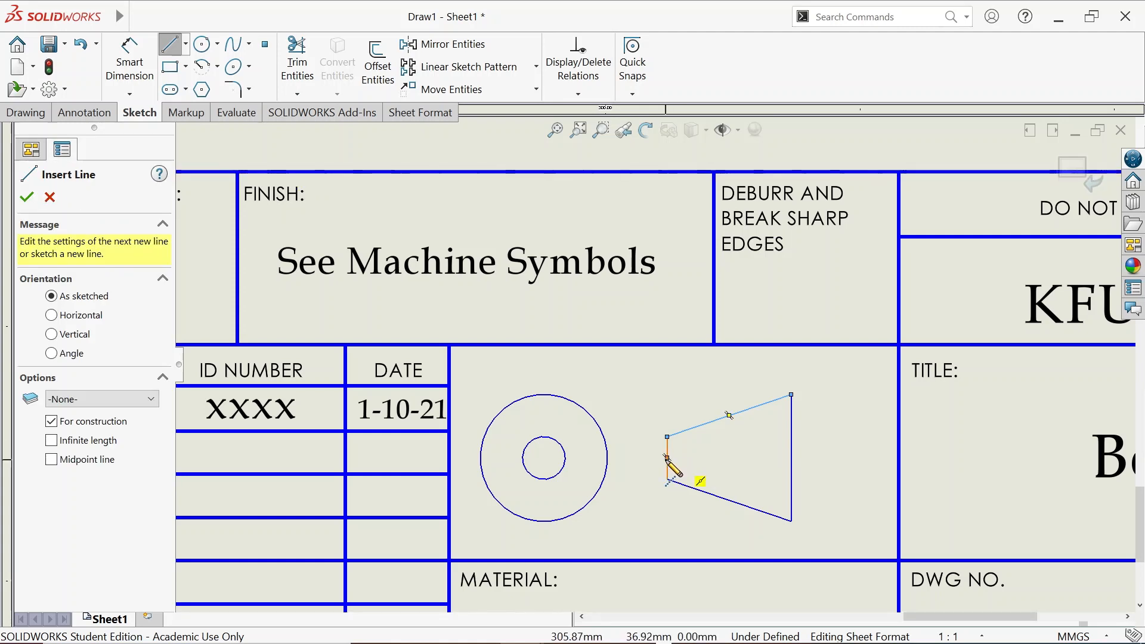
left_click(656, 459)
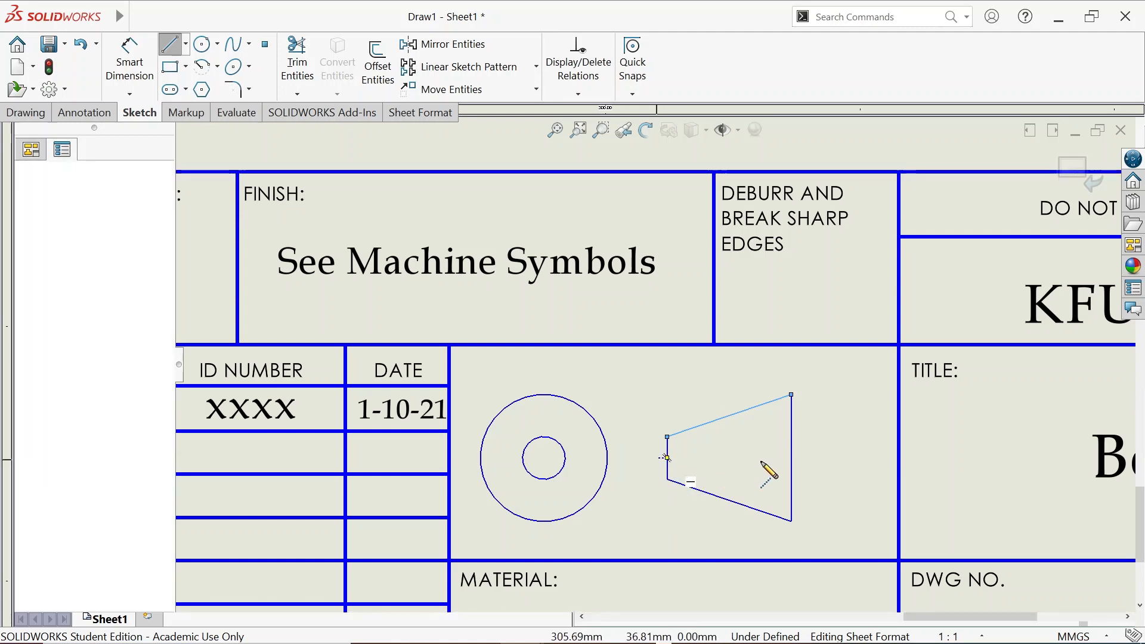
left_click(798, 458)
left_click(185, 43)
left_click(206, 89)
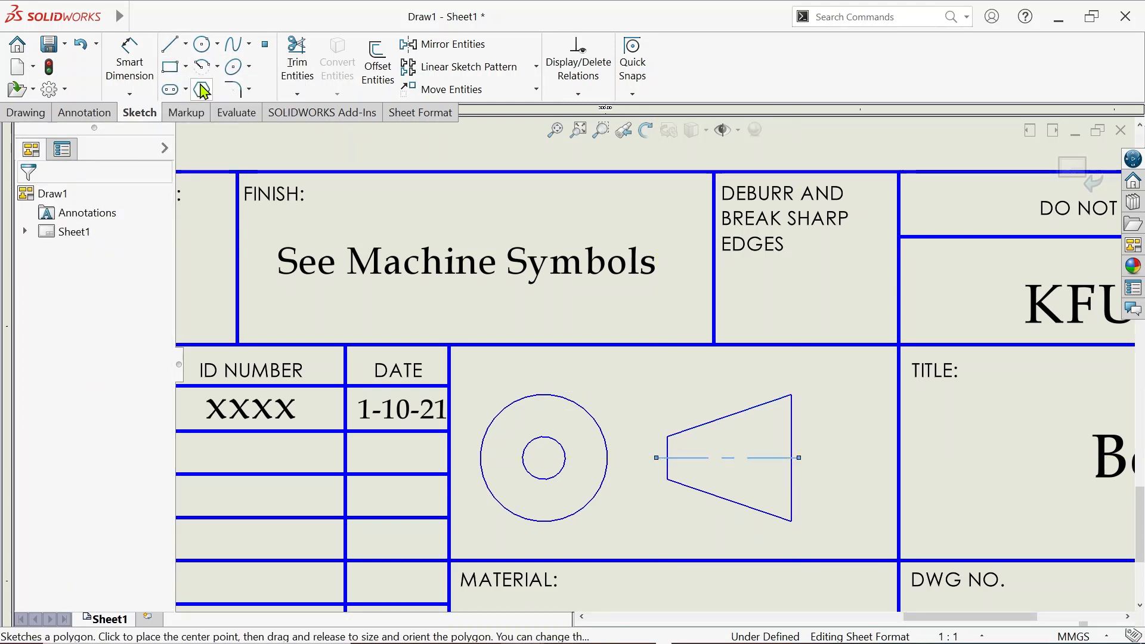
Draw vertical and horizontal centerlines crossing through the concentric circles
left_click(186, 45)
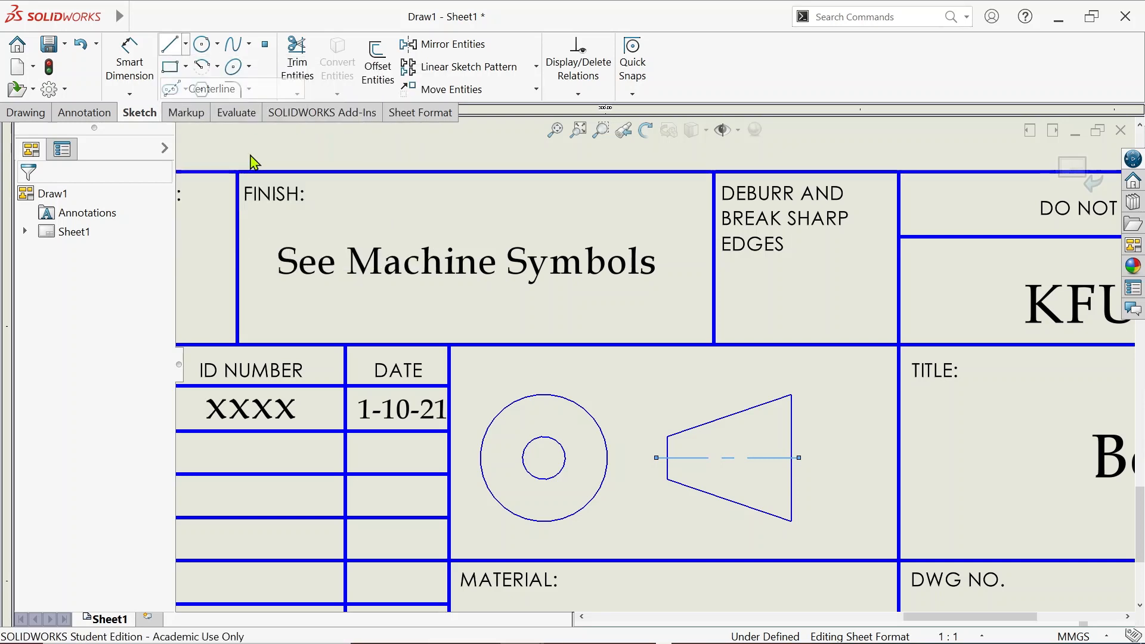
left_click(543, 394)
left_click(544, 527)
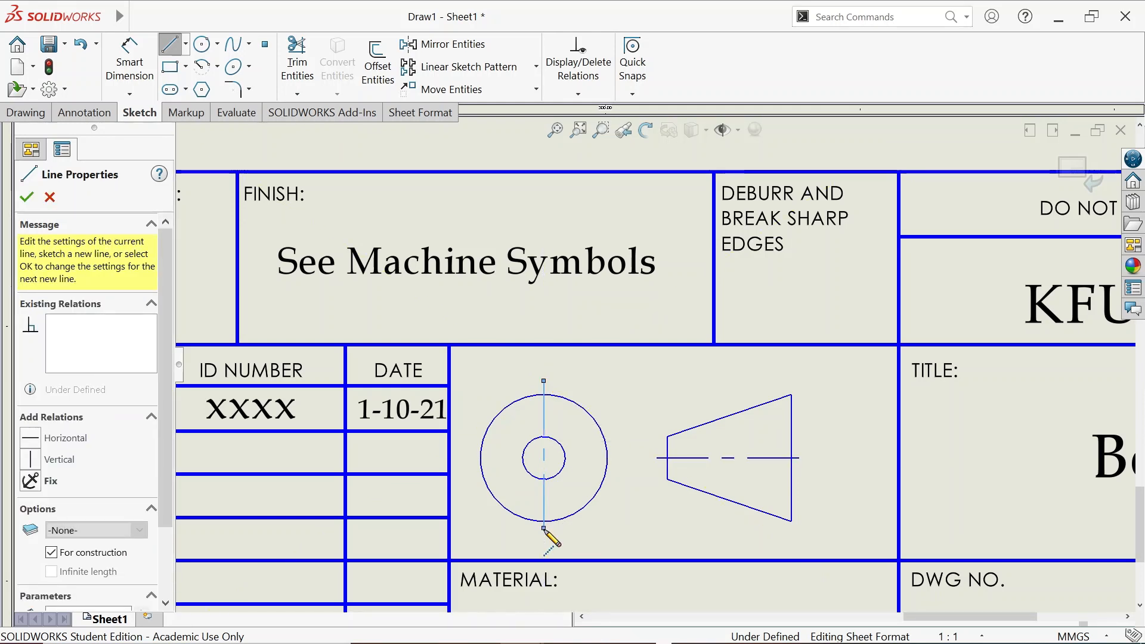
key("Escape")
left_click(185, 44)
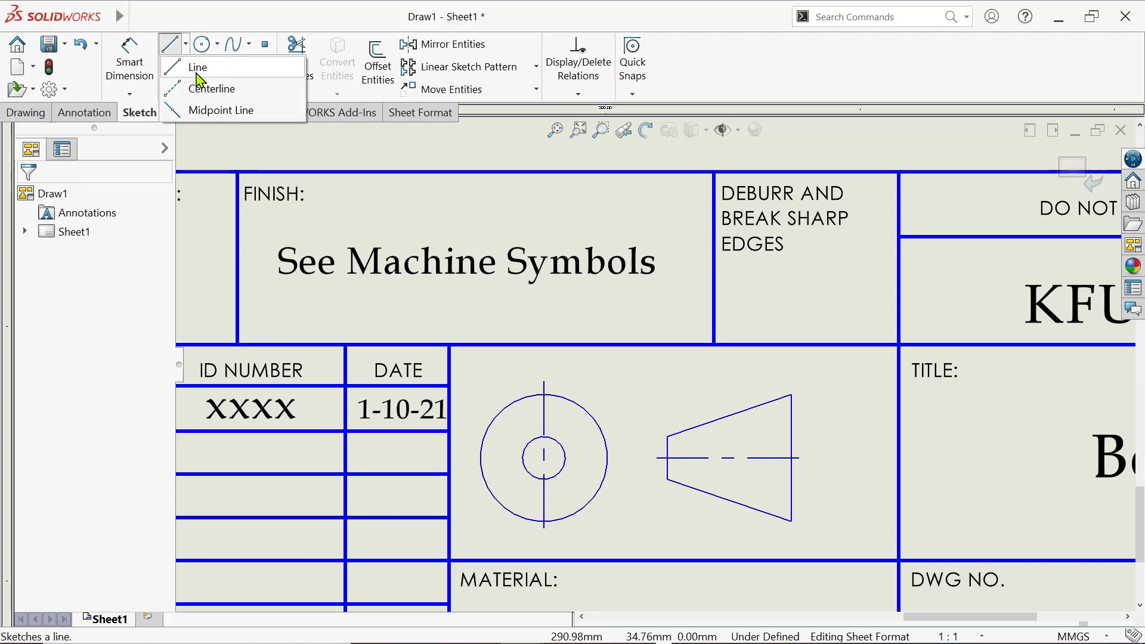
left_click(516, 487)
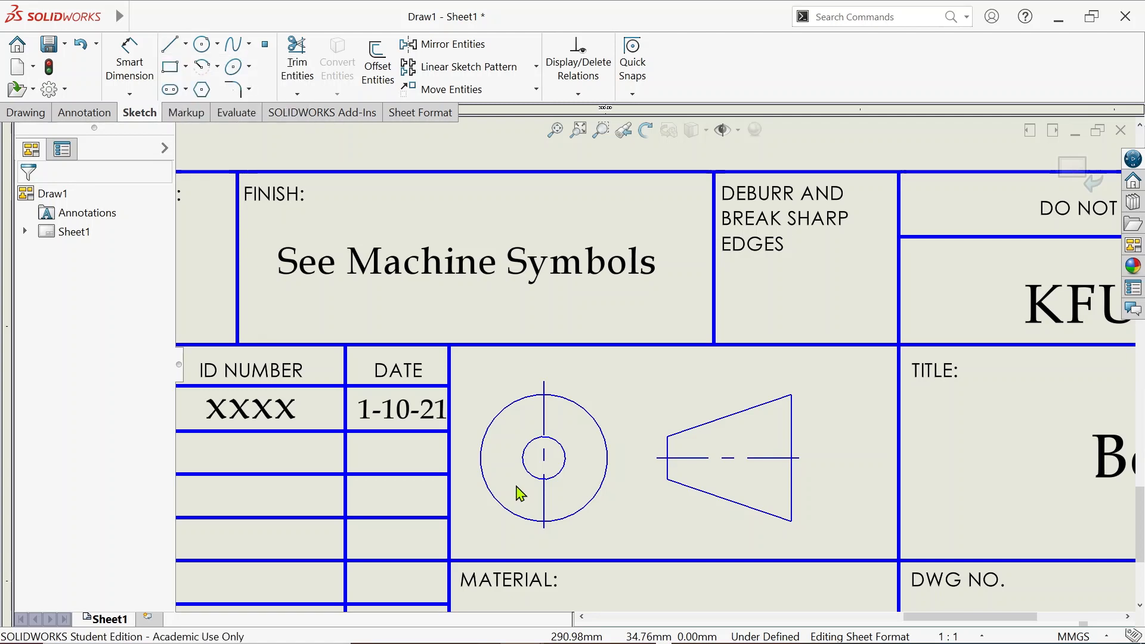
key("l")
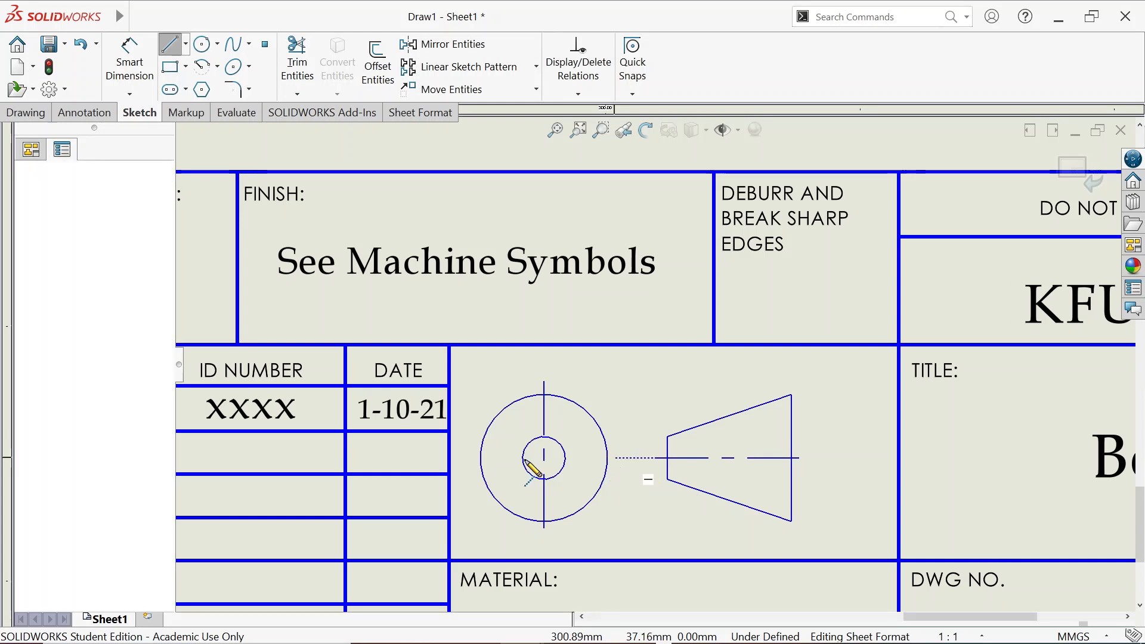
key("Escape")
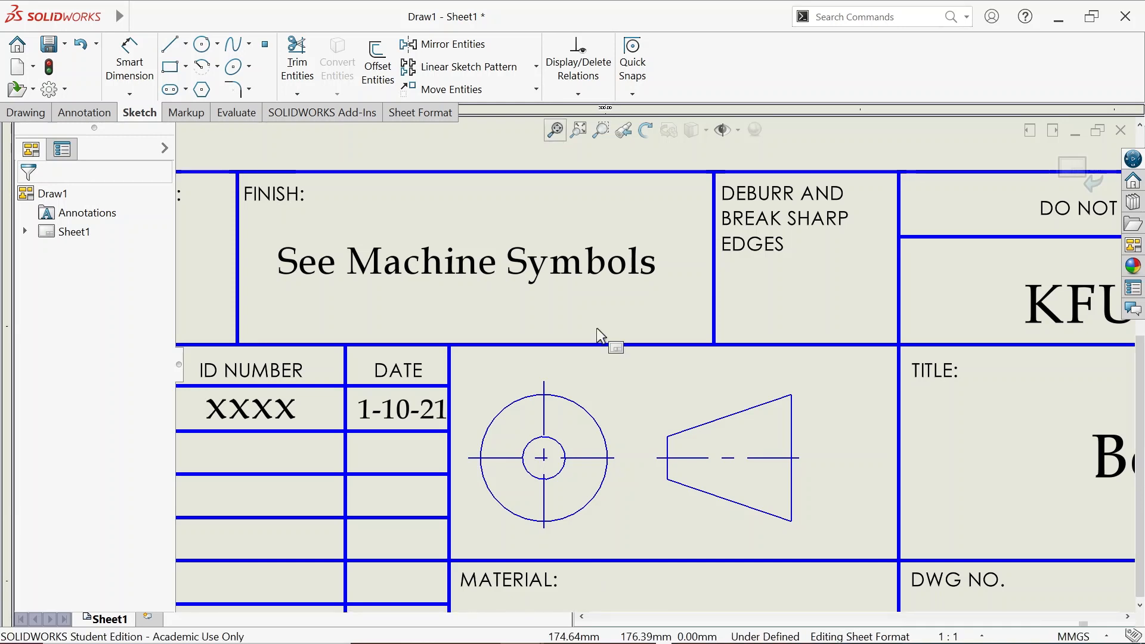
key("f")
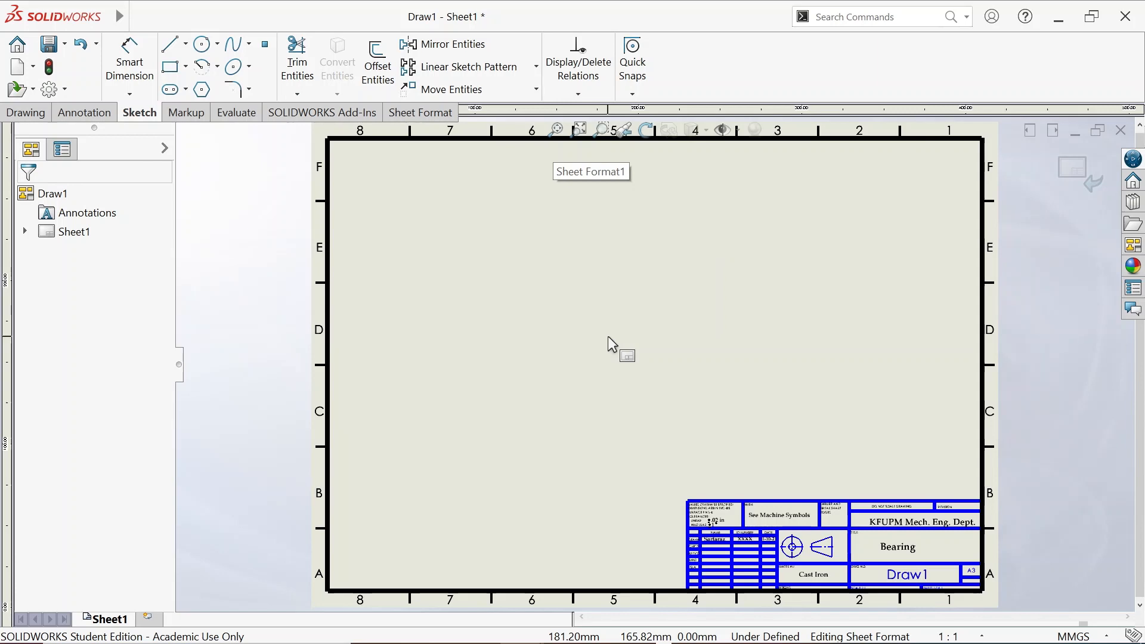
Switch back to Edit Sheet from the sheet's right-click menu and zoom to fit
scroll(656, 536, "down", 8)
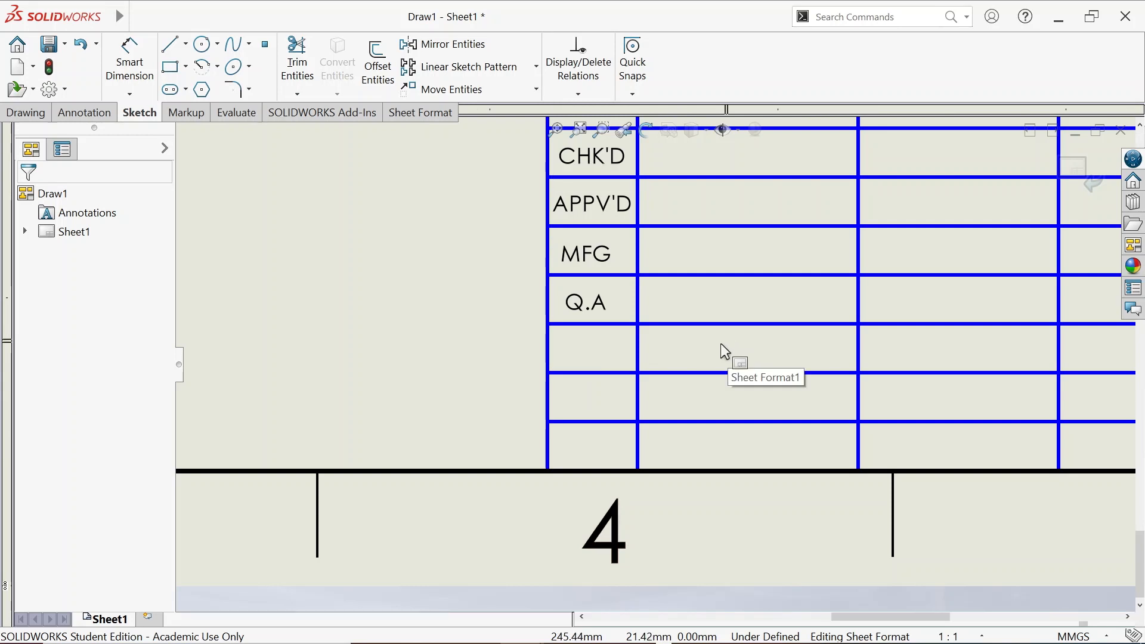
scroll(720, 344, "up", 4)
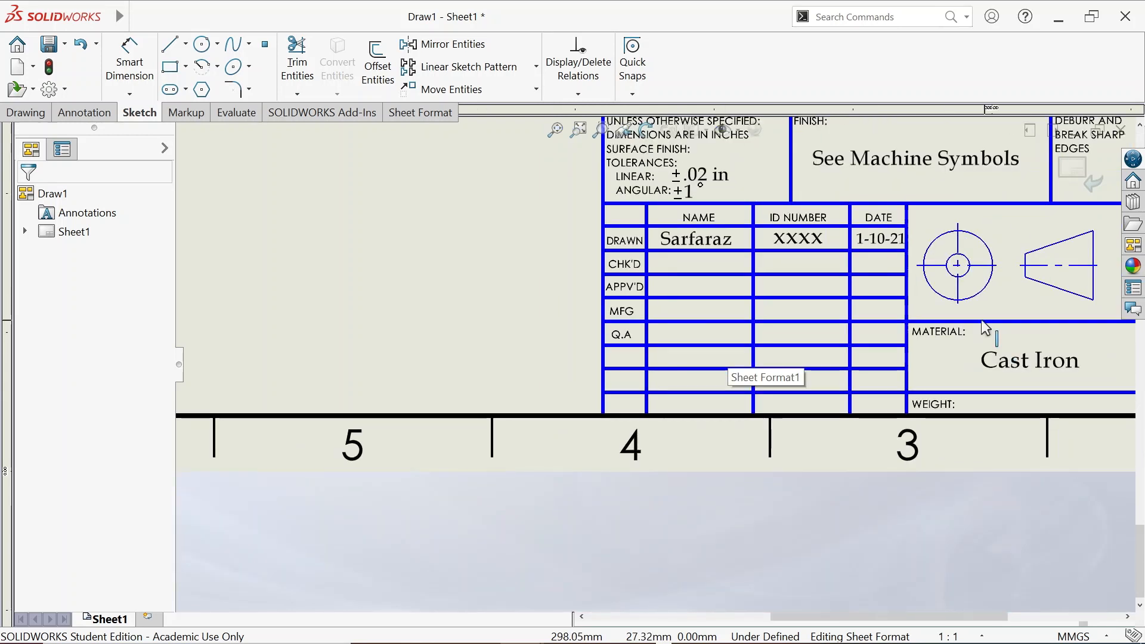
scroll(985, 327, "up", 2)
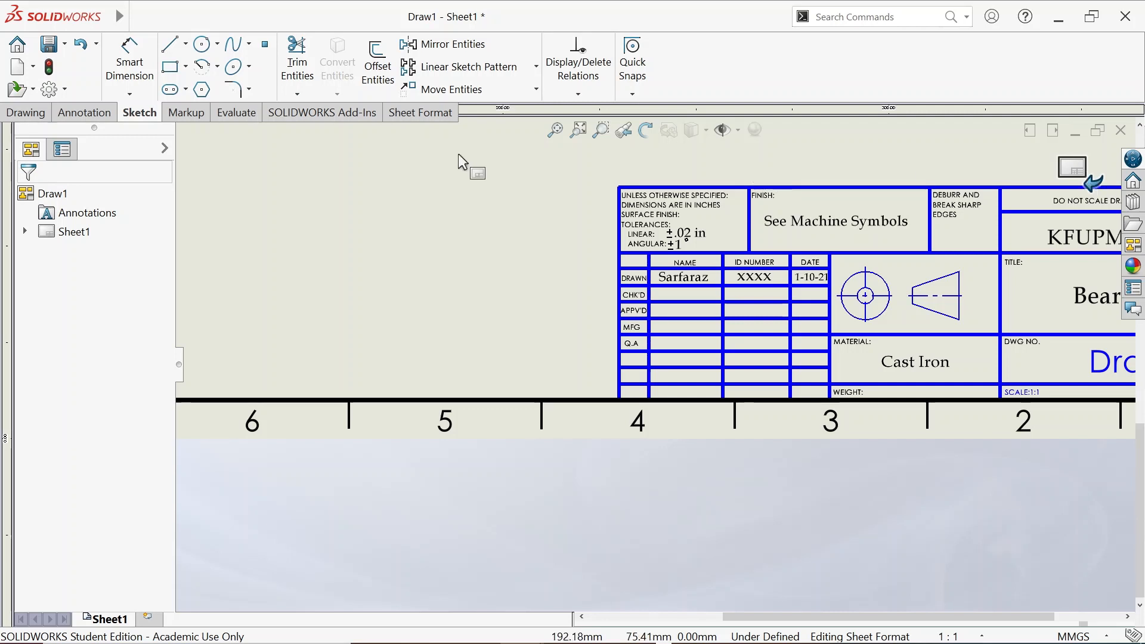
right_click(409, 225)
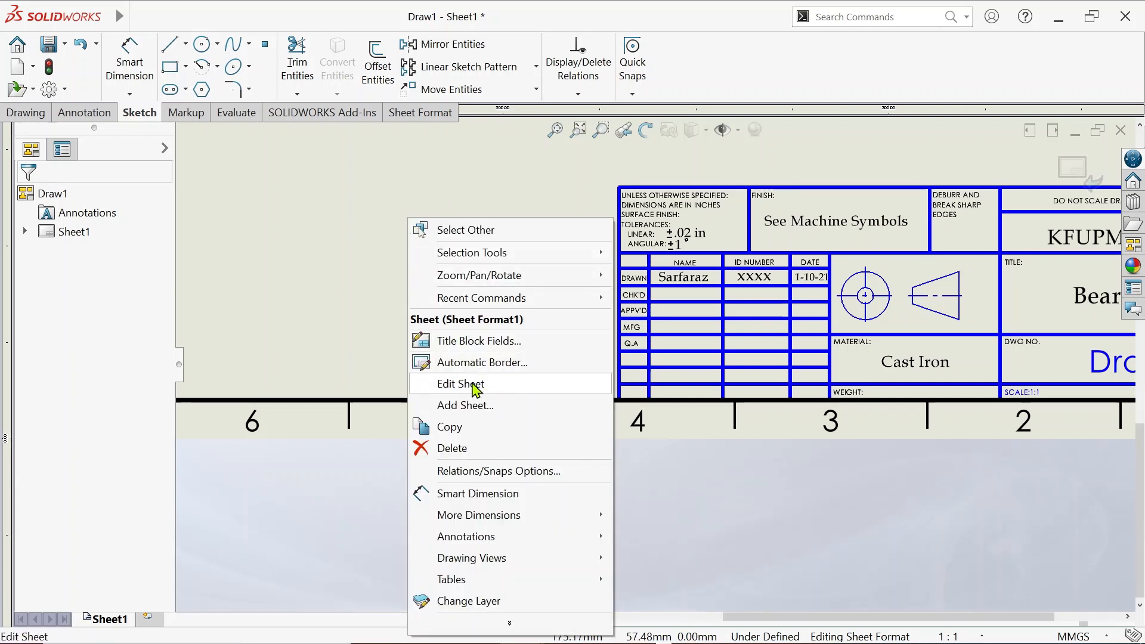
left_click(475, 386)
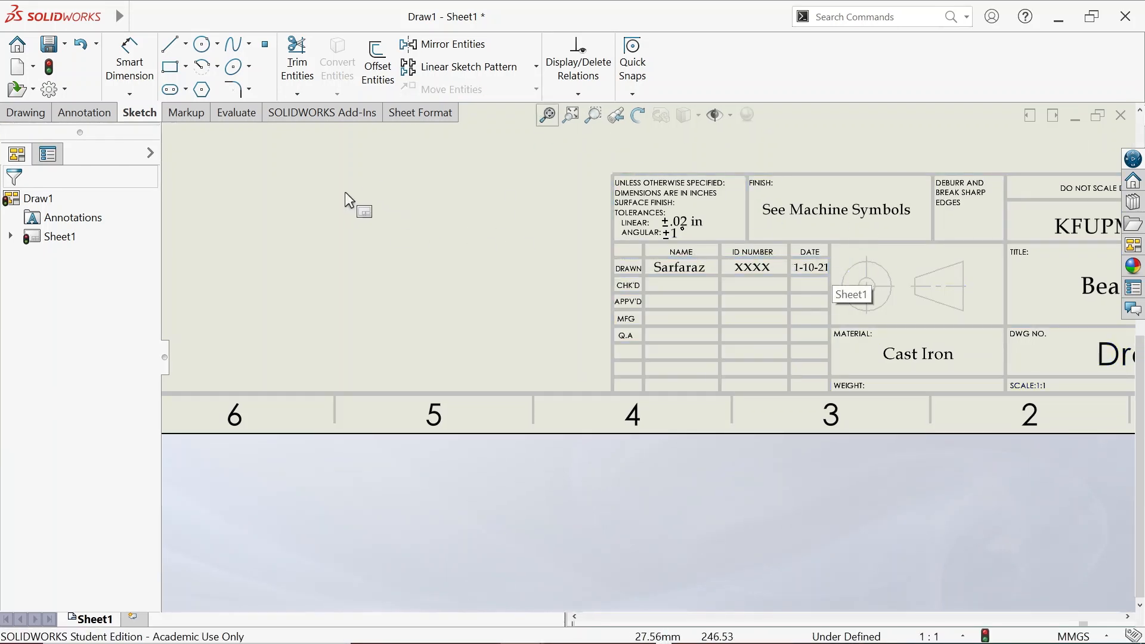
key("f")
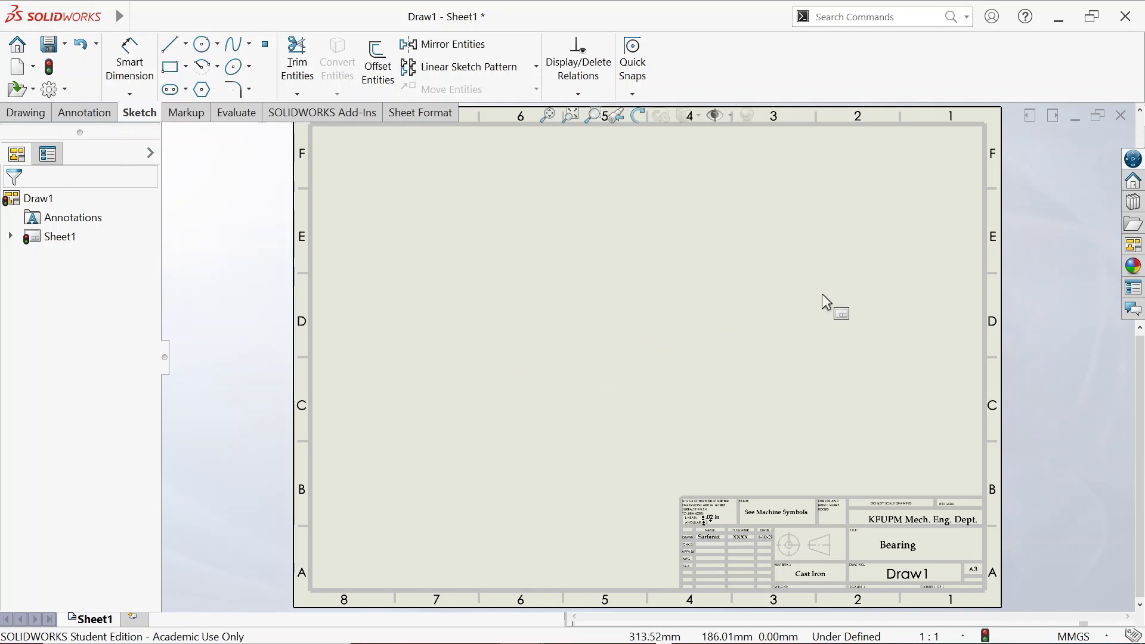
Insert a Model View of the Bearing part in Top orientation and place it on the sheet
left_click(38, 118)
left_click(127, 70)
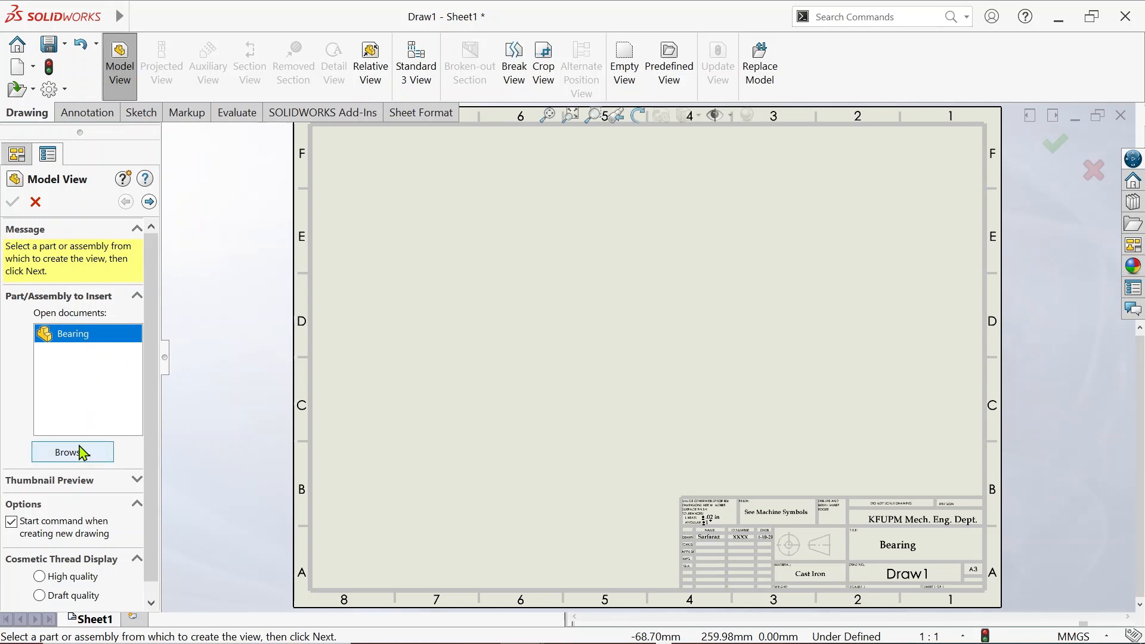
left_click(147, 203)
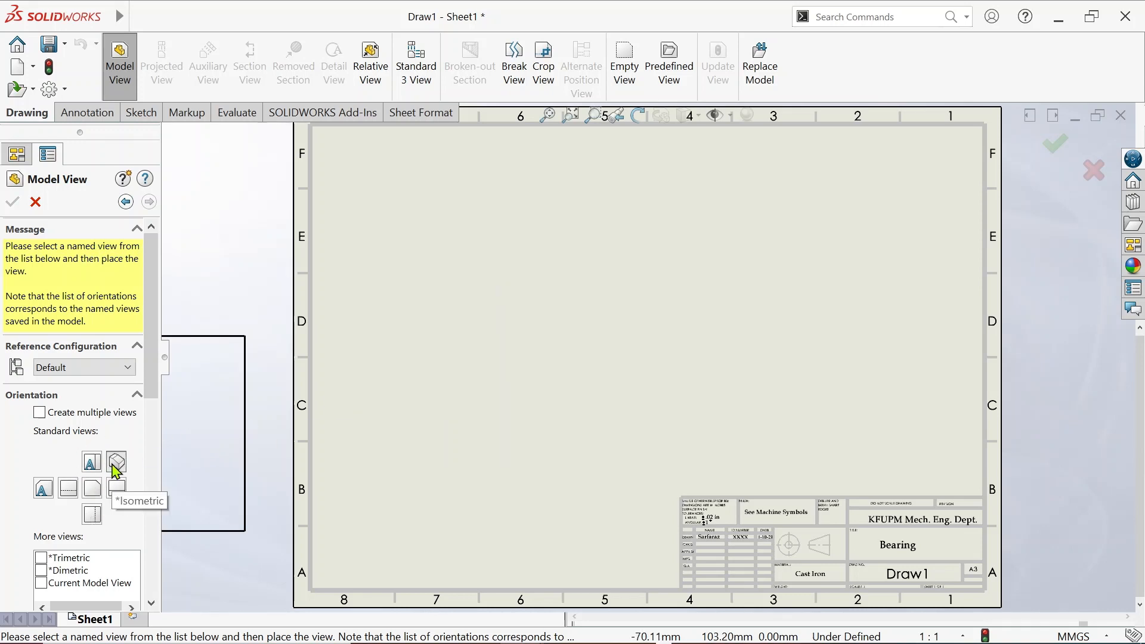
left_click(87, 491)
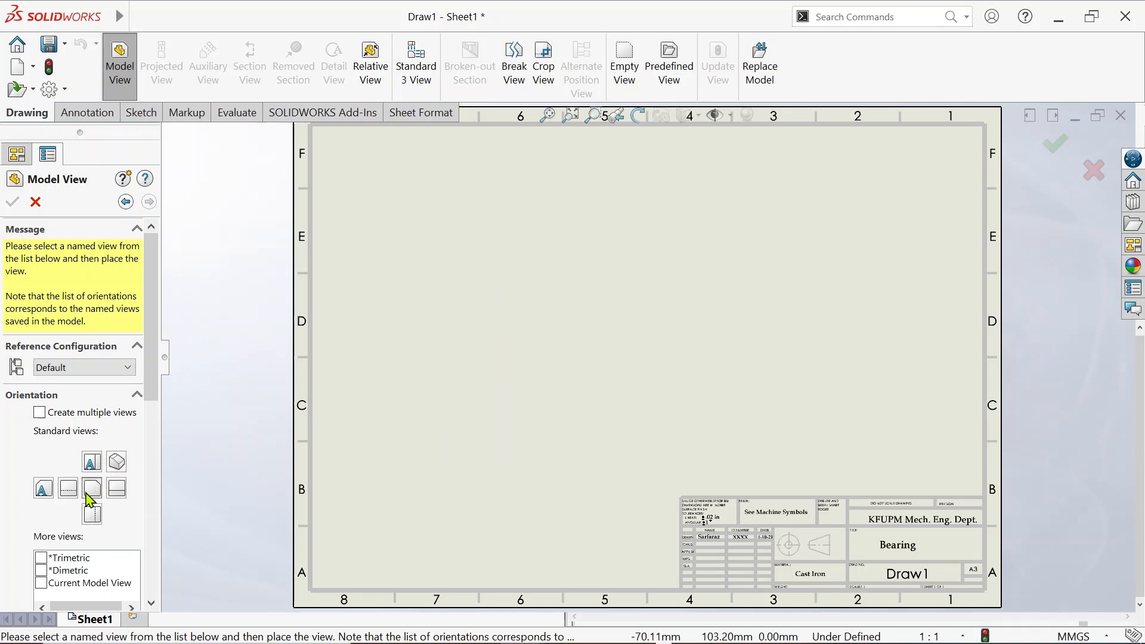
left_click(530, 394)
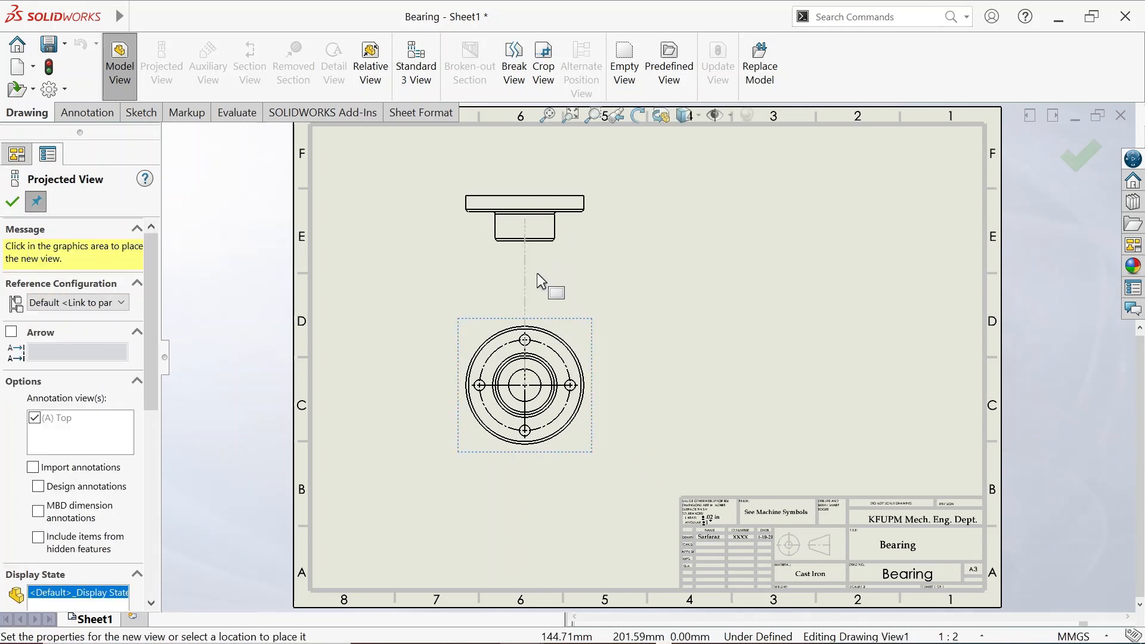
Place projected views above and to the right of the top view, plus an isometric view at upper right
left_click(531, 235)
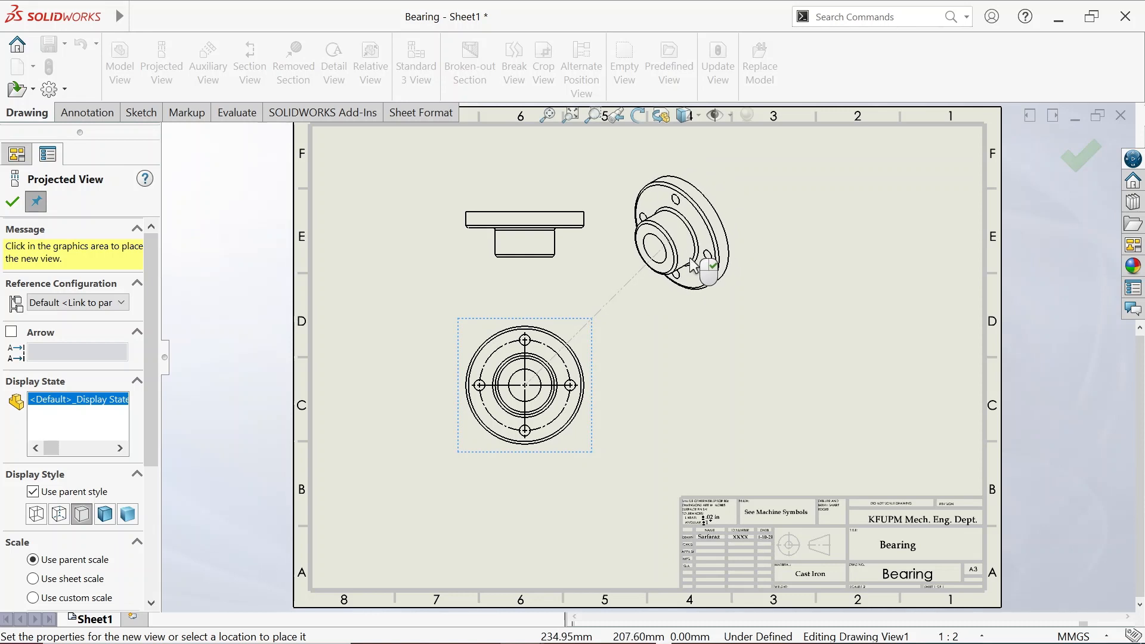
left_click(694, 265)
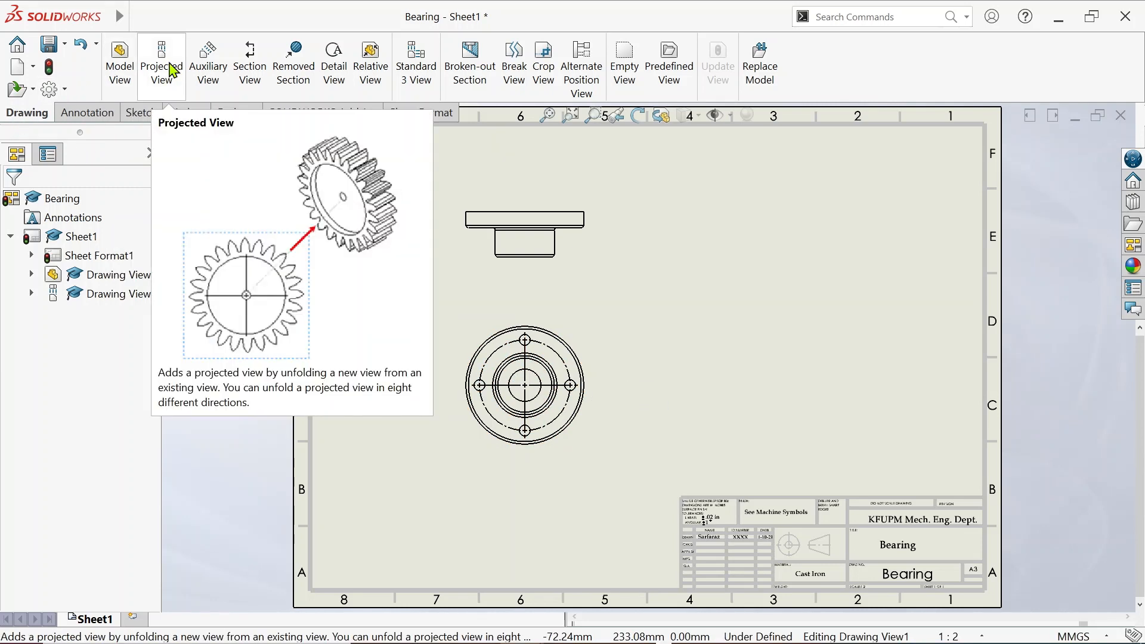
left_click(159, 67)
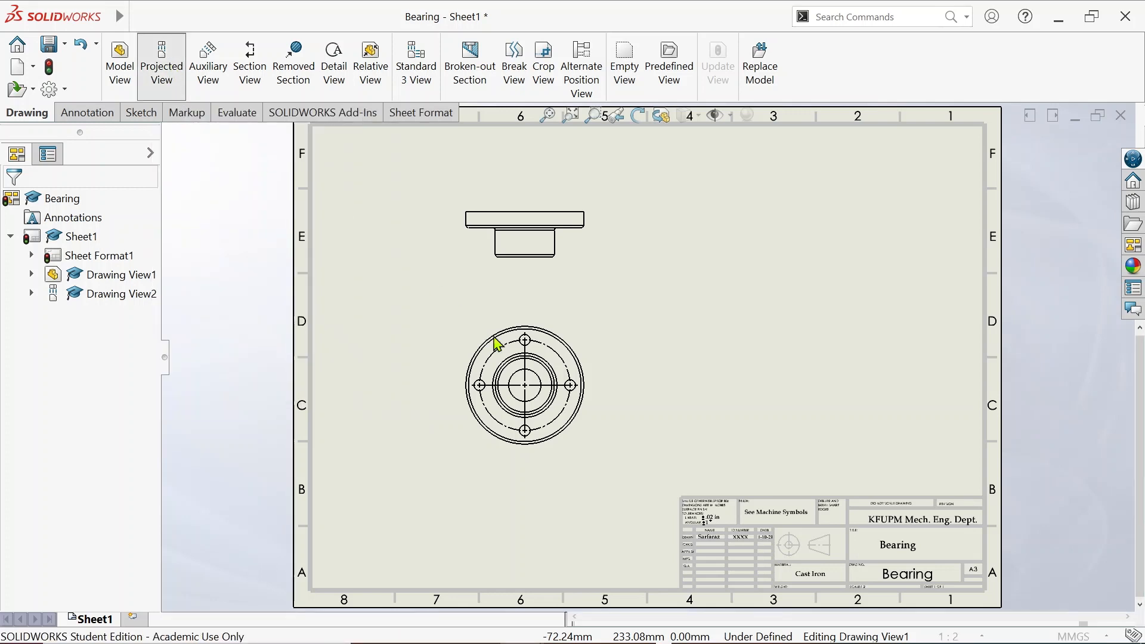
left_click(571, 344)
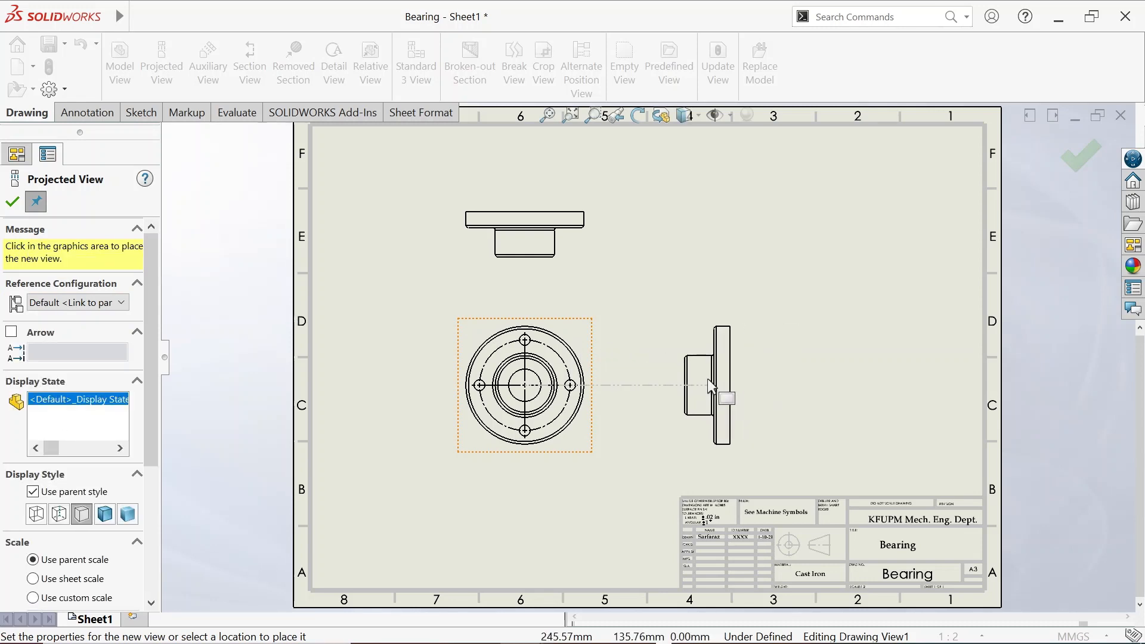
left_click(711, 387)
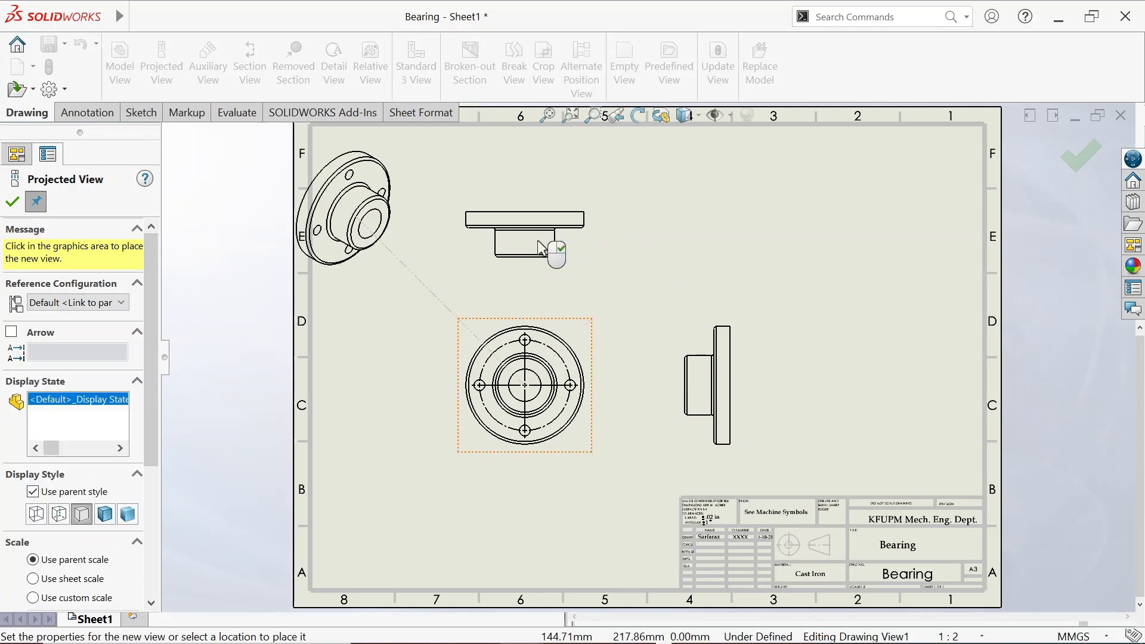
left_click(12, 201)
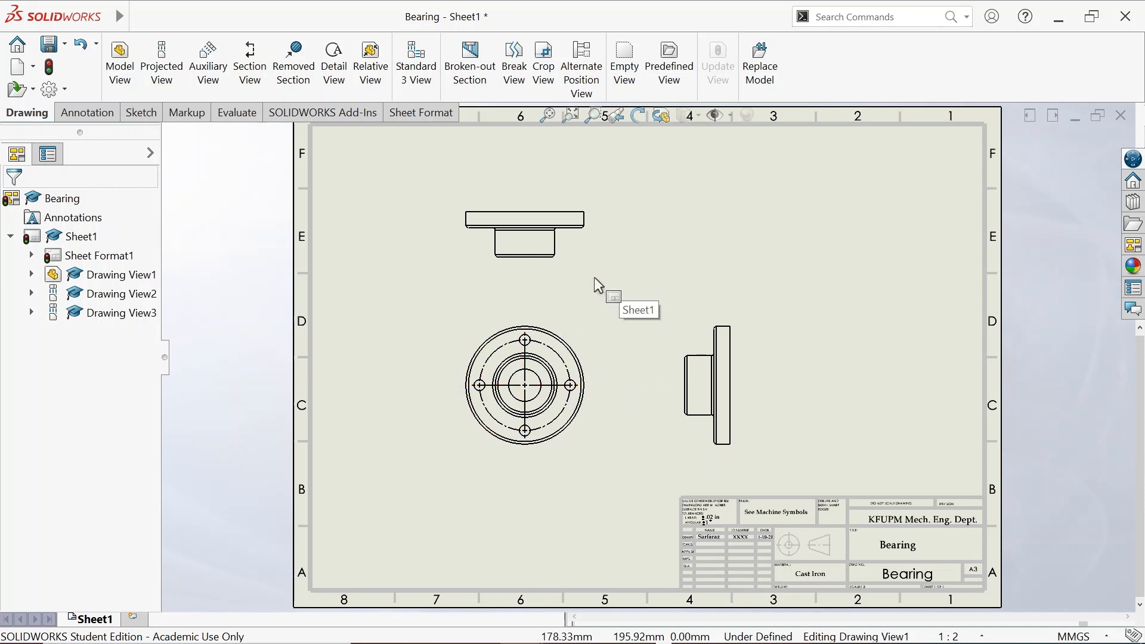
left_click(570, 317)
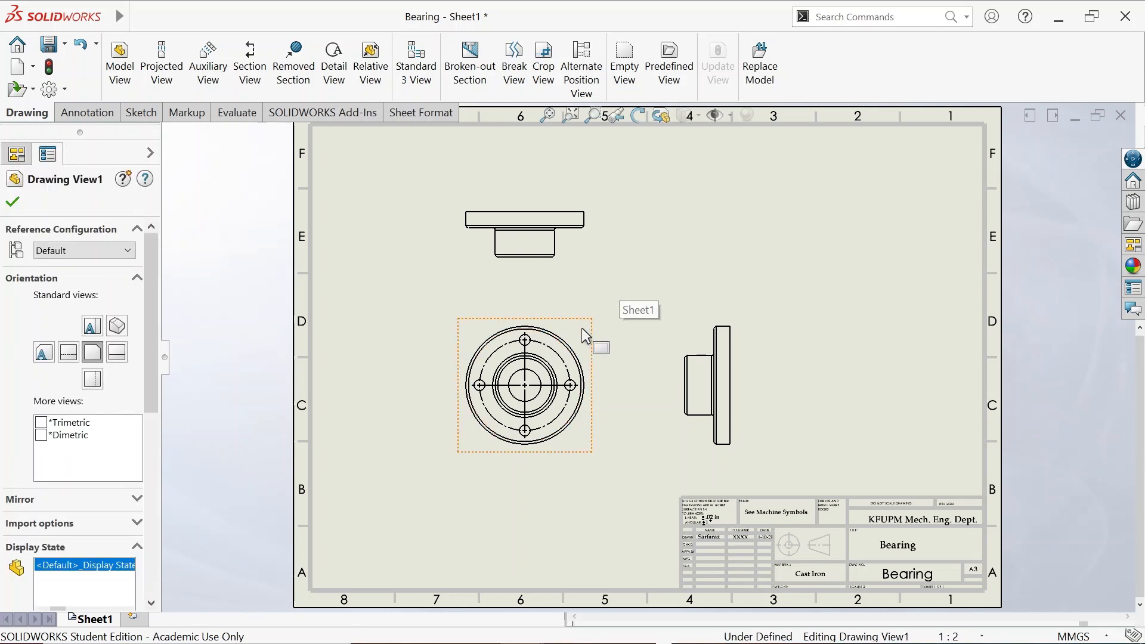
Delete each Bearing drawing view, confirming the removal, until the sheet is empty
key("Delete")
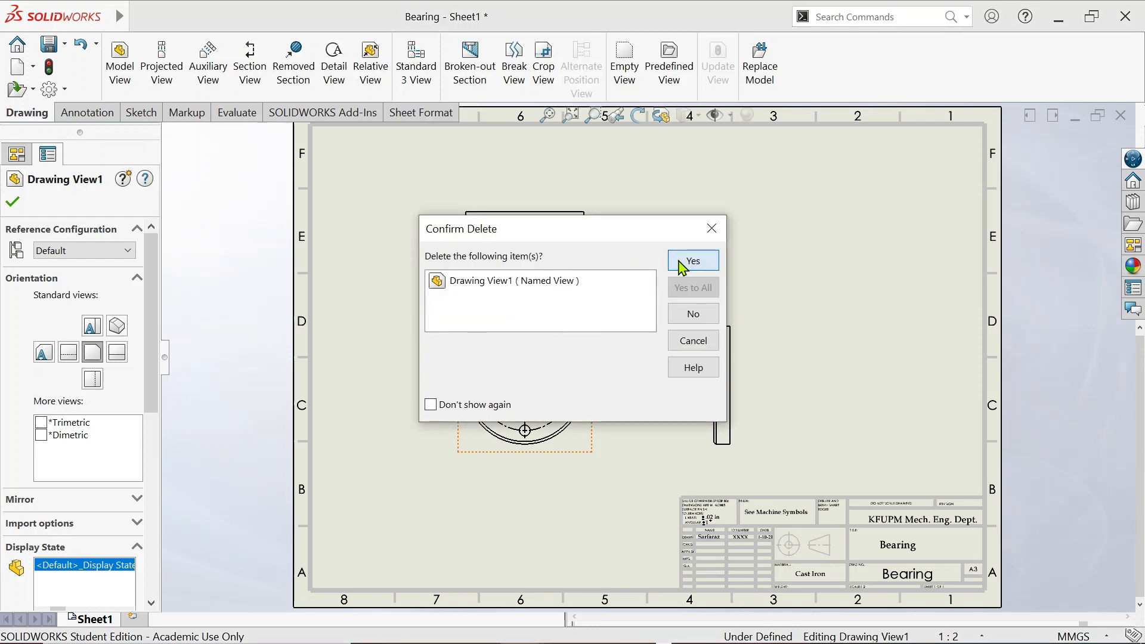
left_click(692, 261)
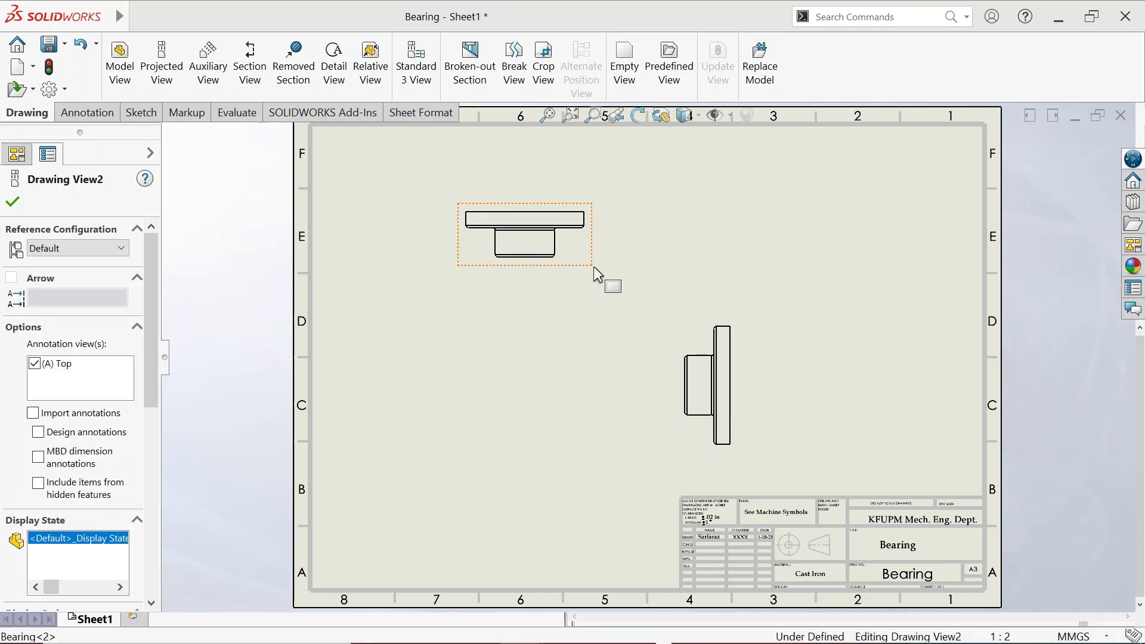
right_click(596, 278)
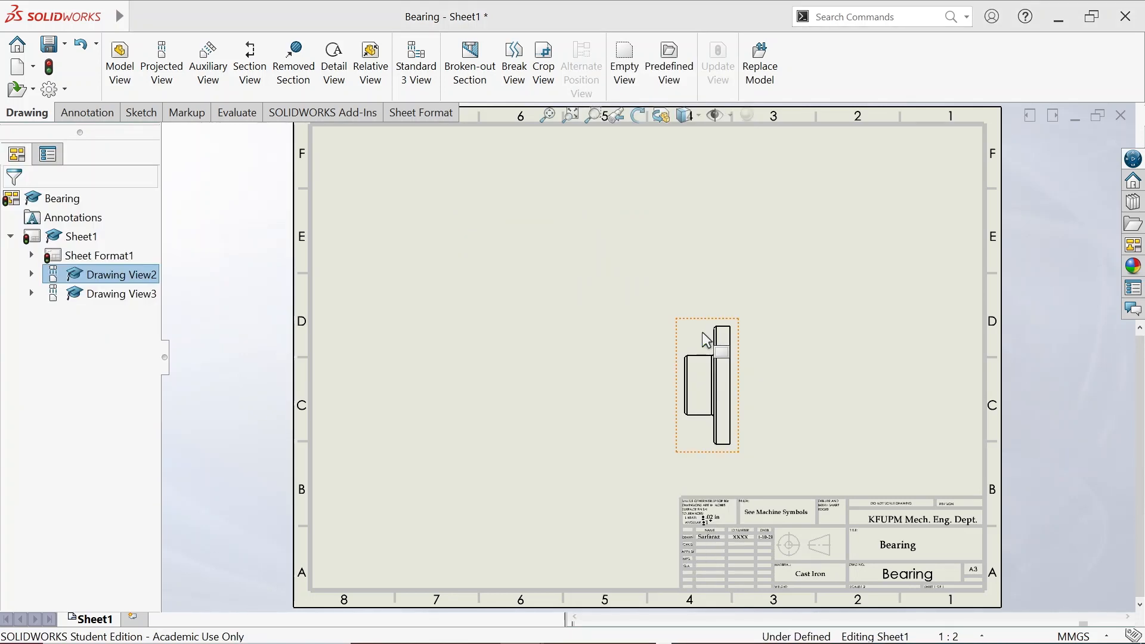
key("Delete")
left_click(694, 263)
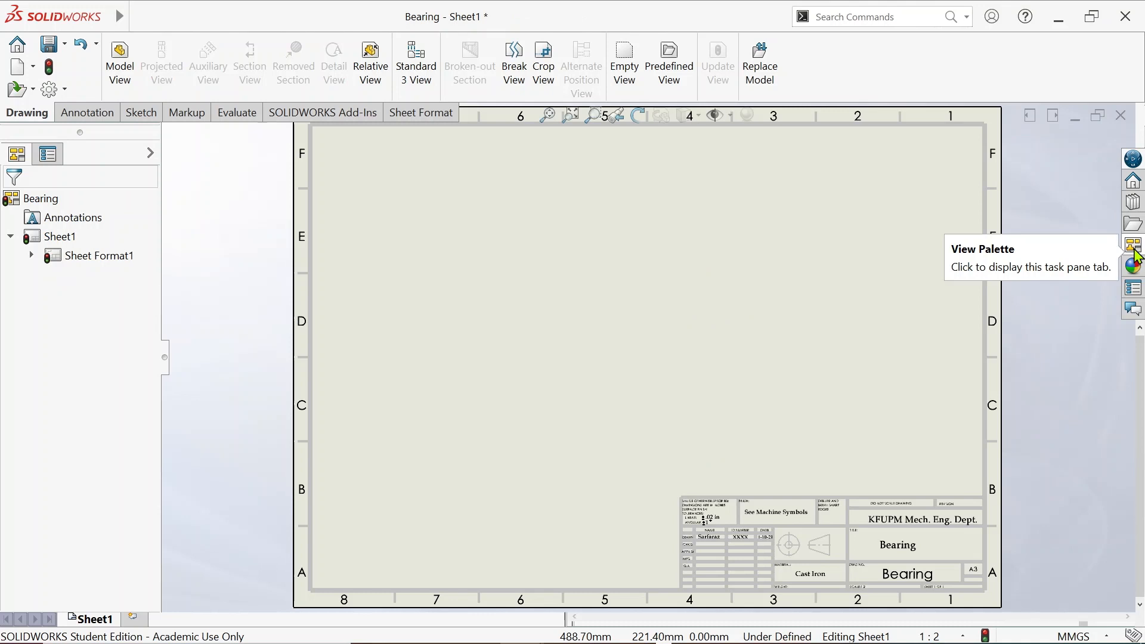
Drag the Bearing's Front view from the View Palette onto the sheet and project a side view to its right
left_click(1137, 257)
left_click(960, 136)
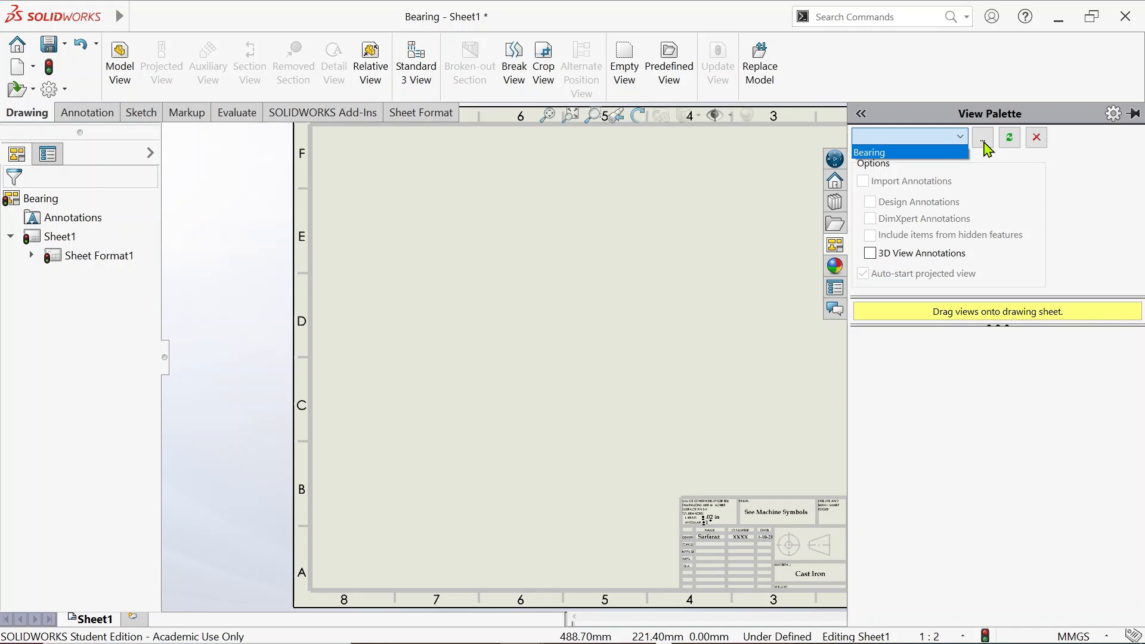
left_click(945, 157)
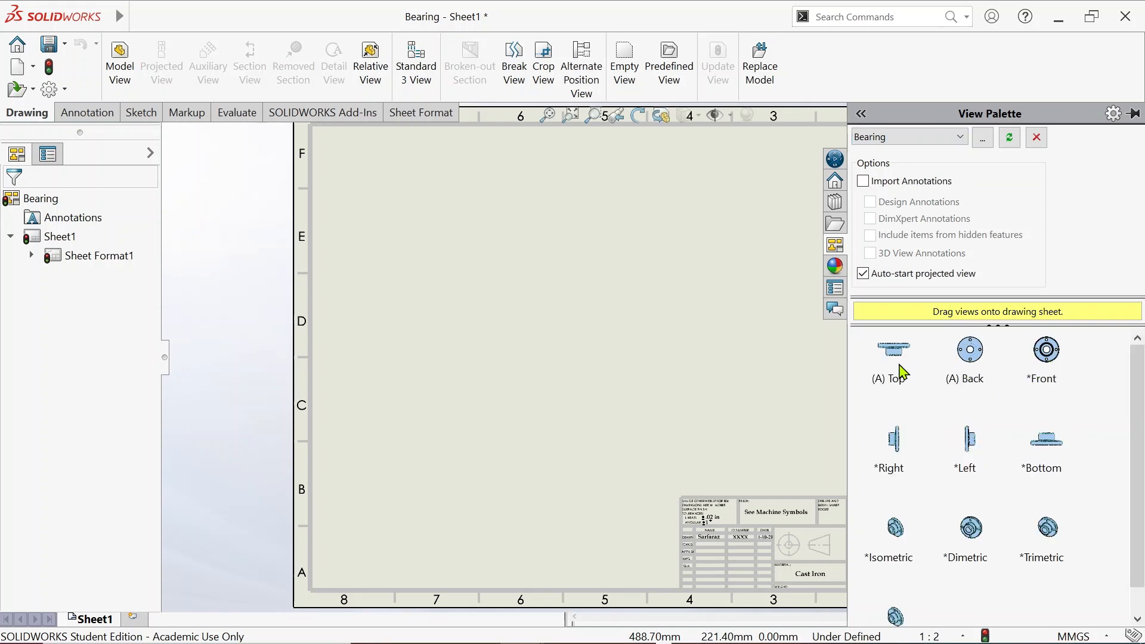
left_click_drag(1042, 364, 522, 365)
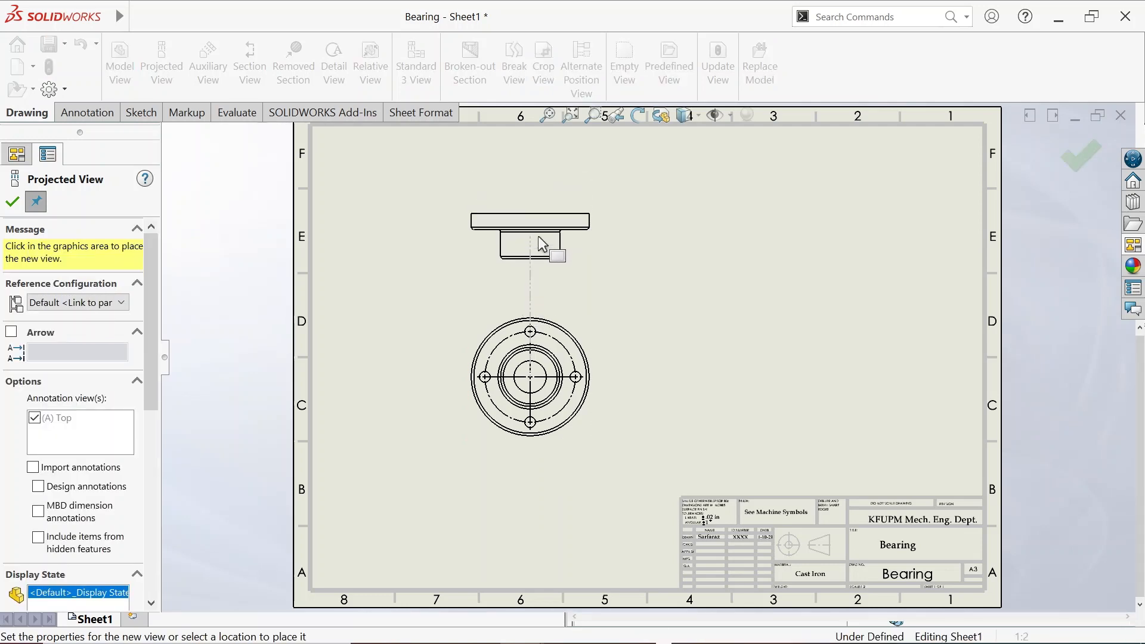
left_click(715, 388)
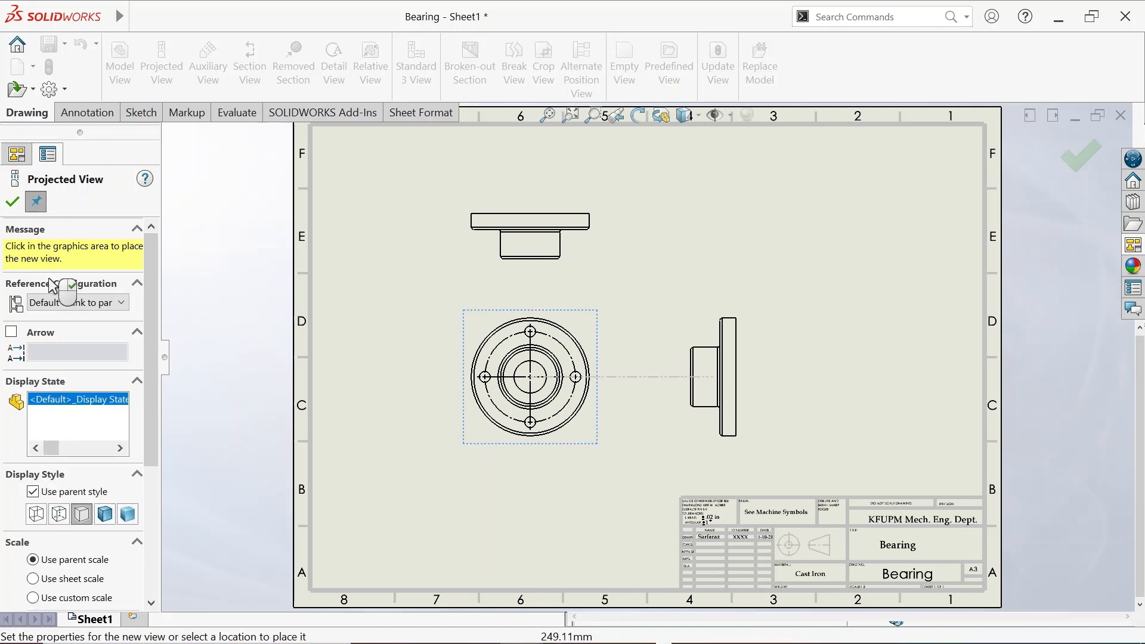
left_click(12, 204)
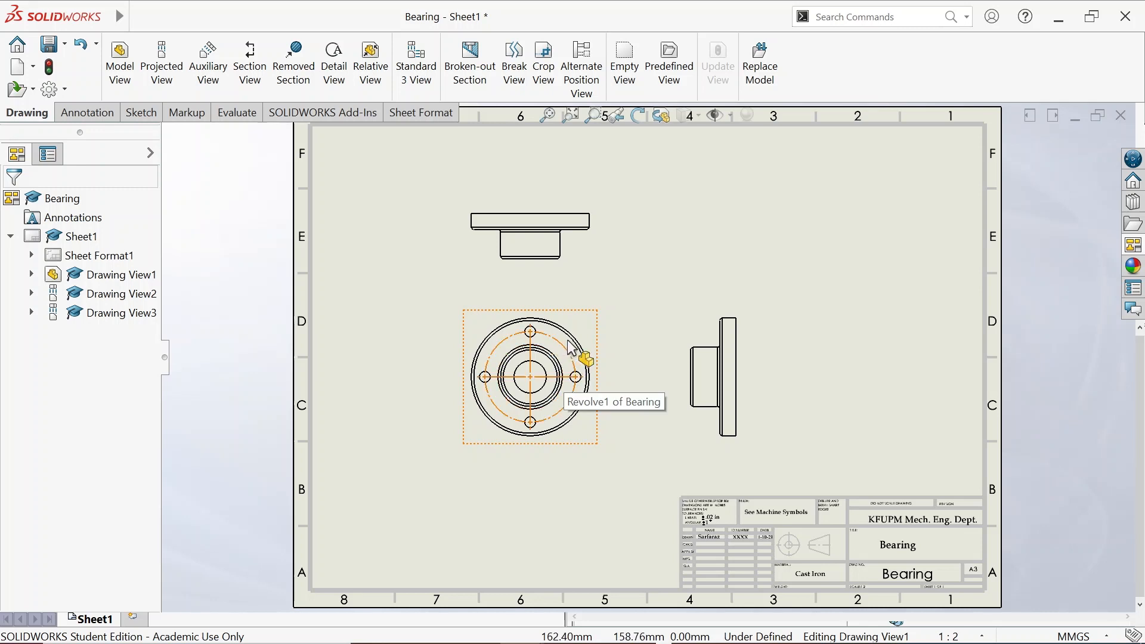
Set the circular front view to Tangent Edges Removed
scroll(576, 352, "down", 2)
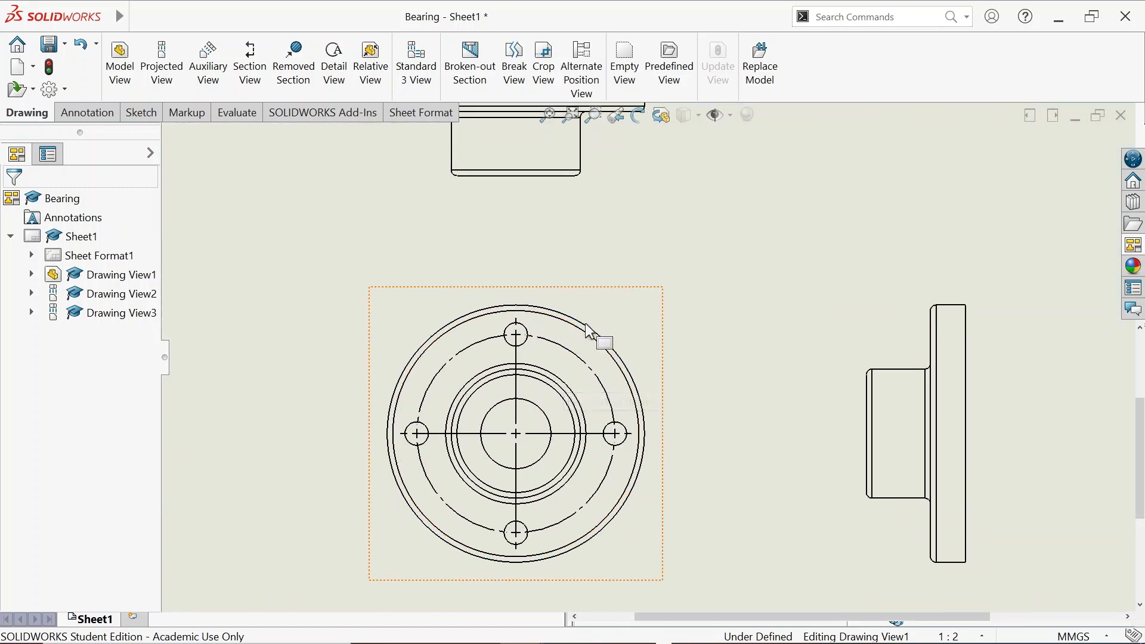
scroll(584, 342, "down", 2)
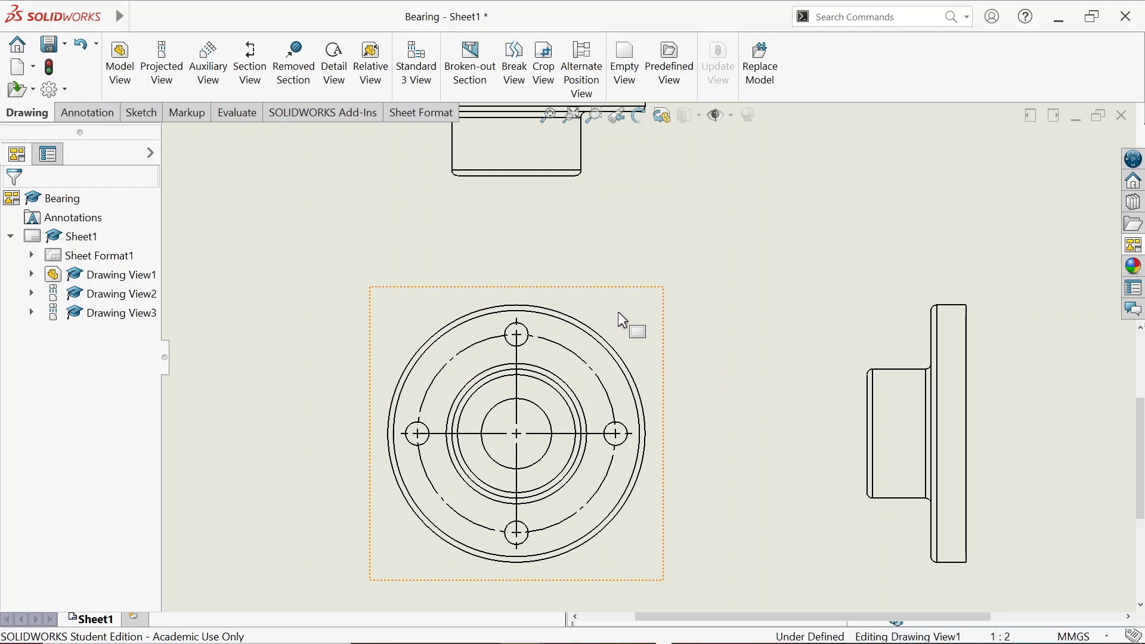
left_click(606, 335)
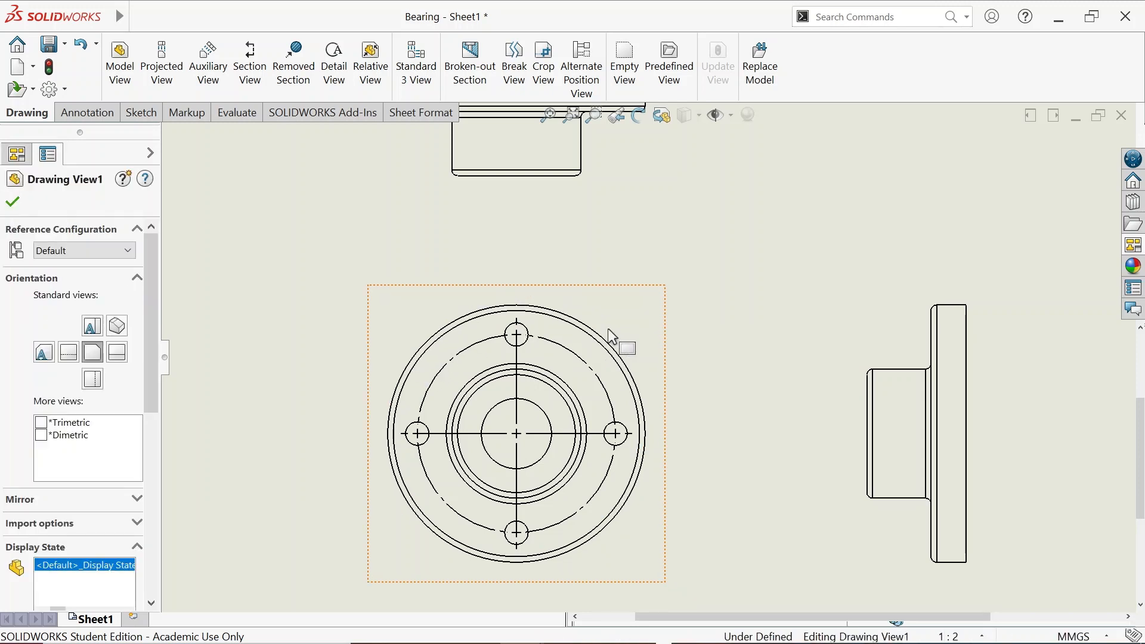
right_click(609, 335)
mouse_move(679, 309)
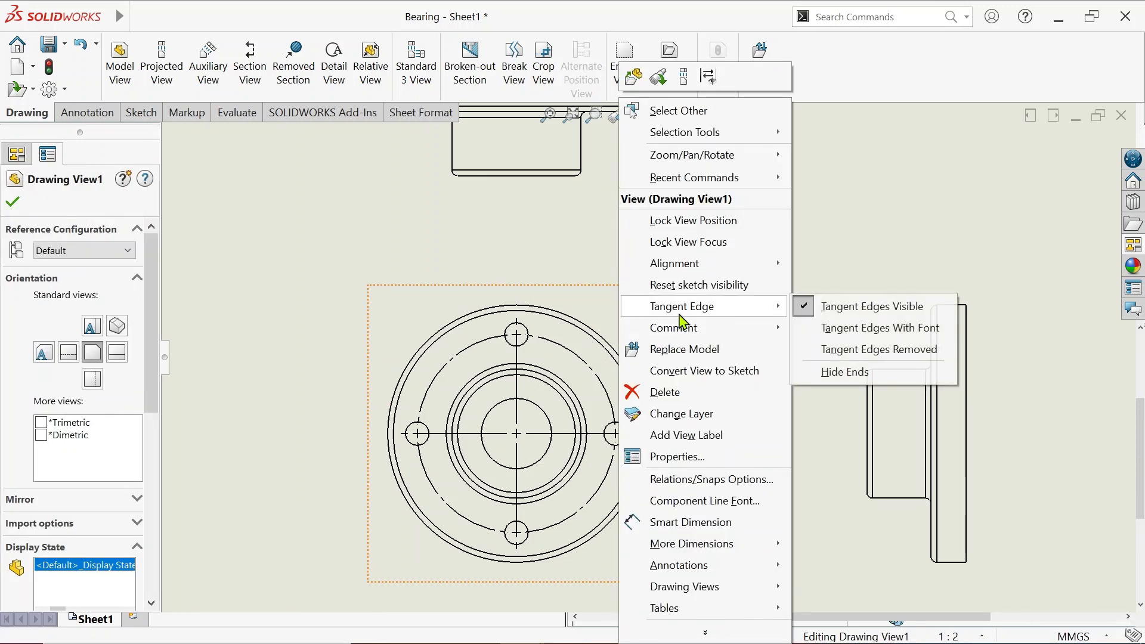
left_click(907, 352)
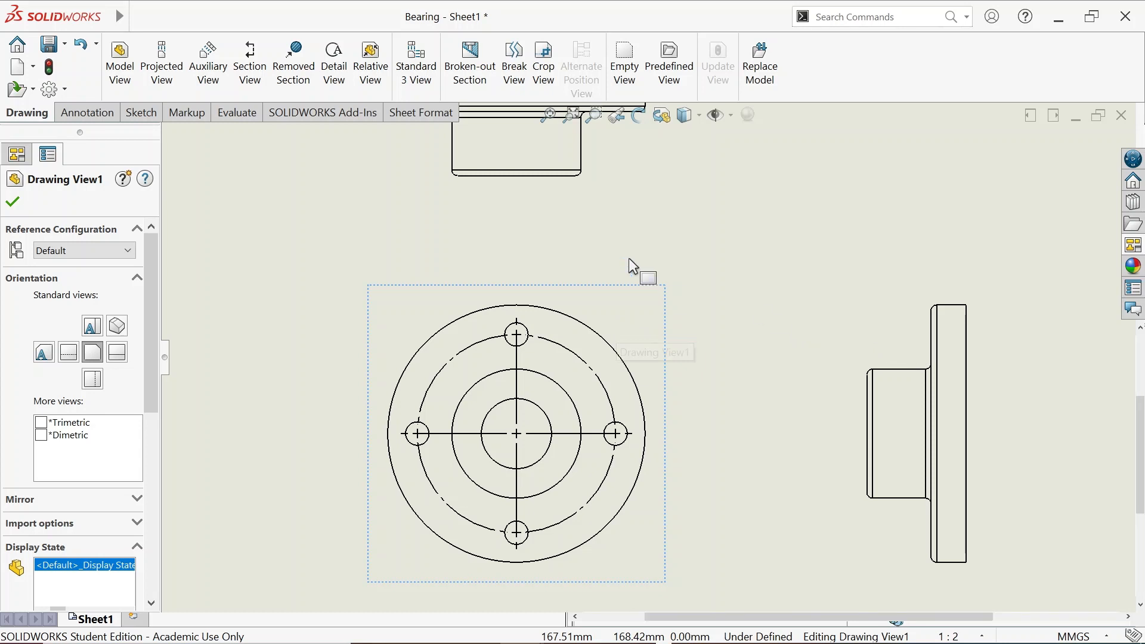
Remove tangent edges from the top view and the right side view too
scroll(595, 164, "up", 1)
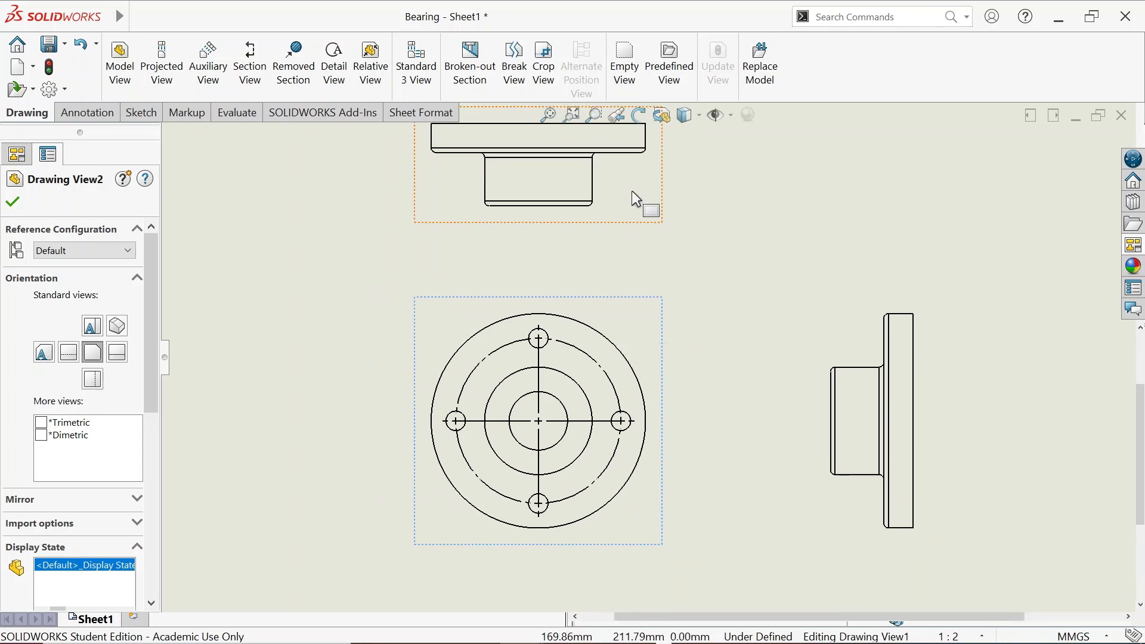
right_click(685, 328)
mouse_move(685, 286)
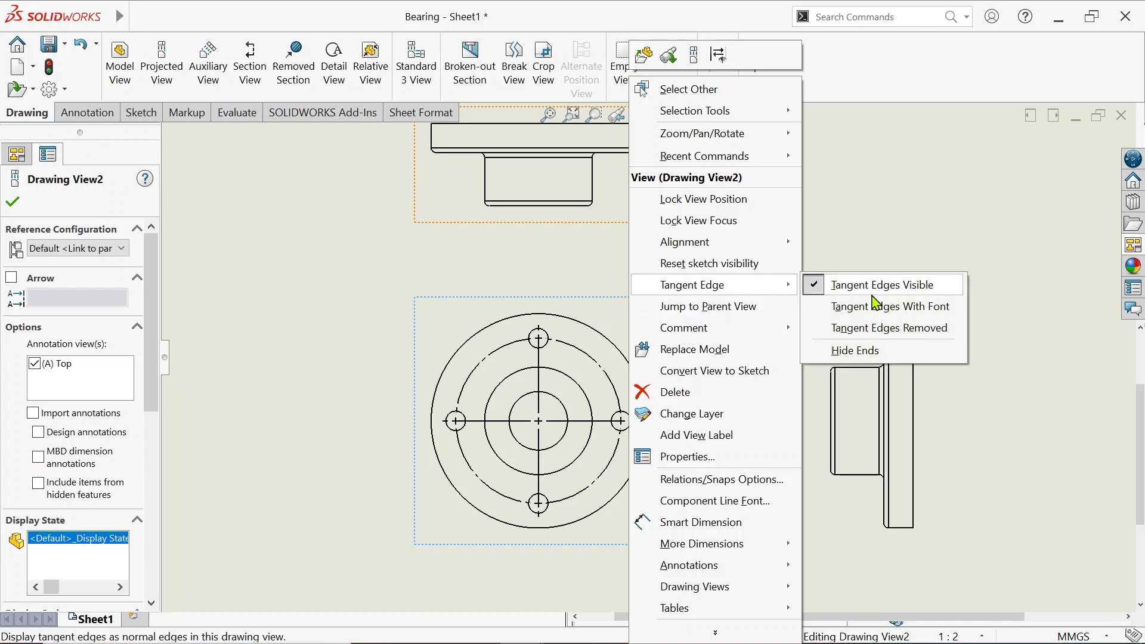
left_click(884, 335)
left_click(834, 325)
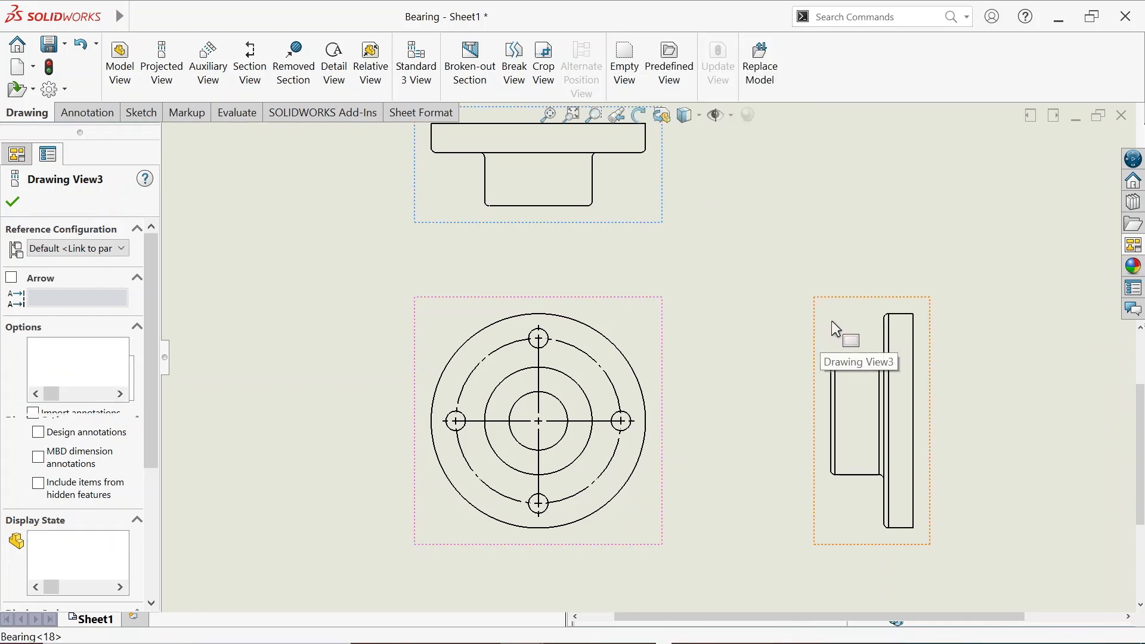
right_click(832, 322)
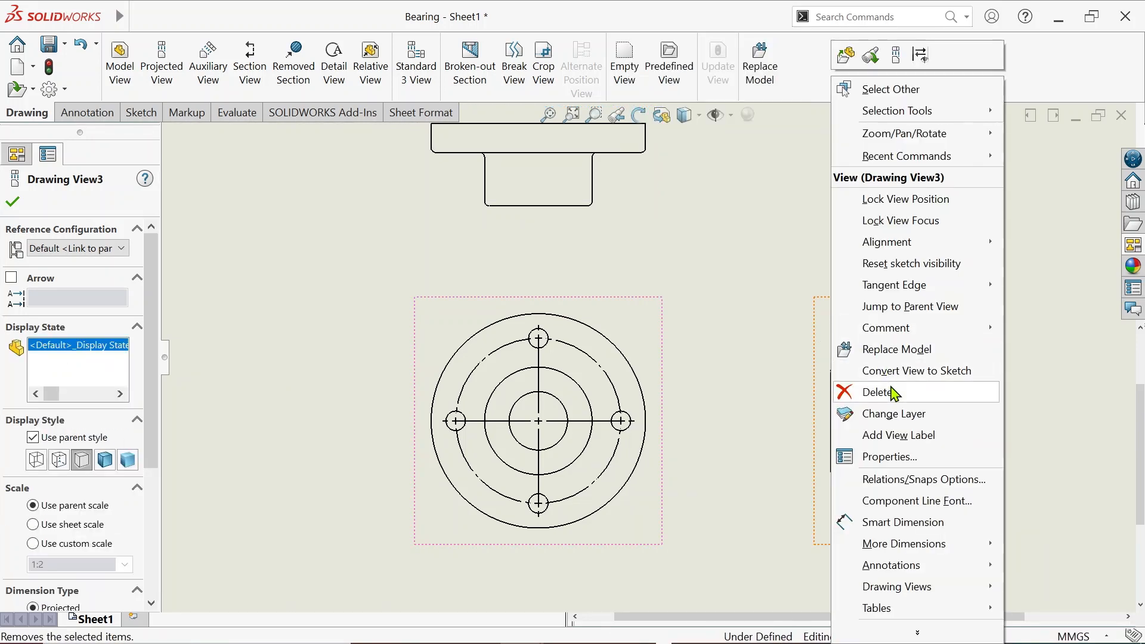
mouse_move(909, 287)
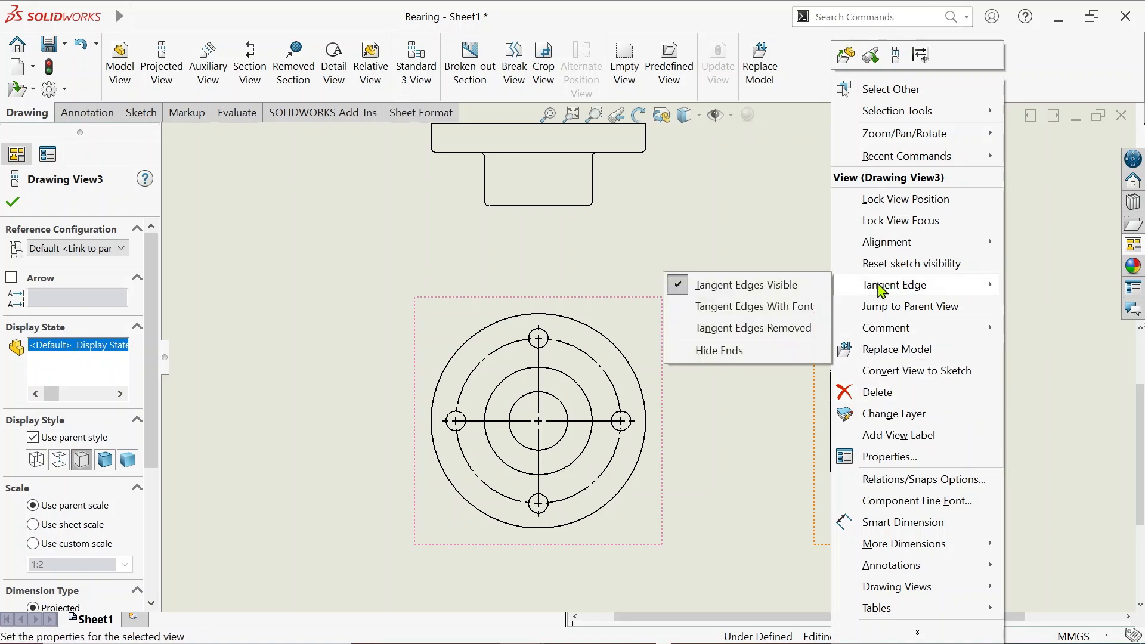
left_click(792, 337)
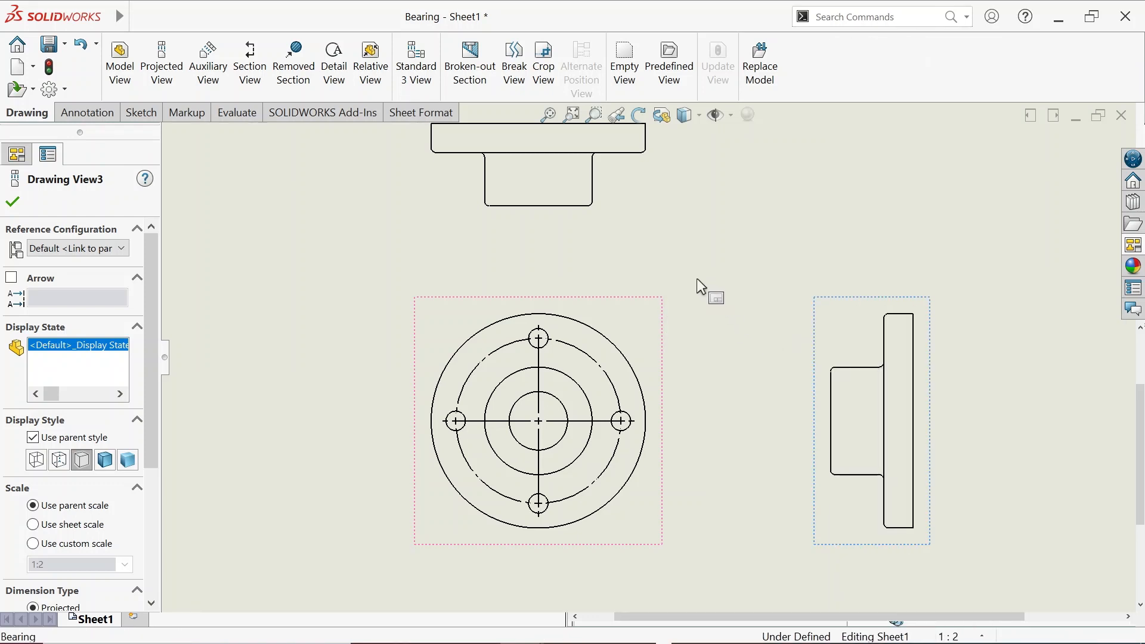
left_click(180, 300)
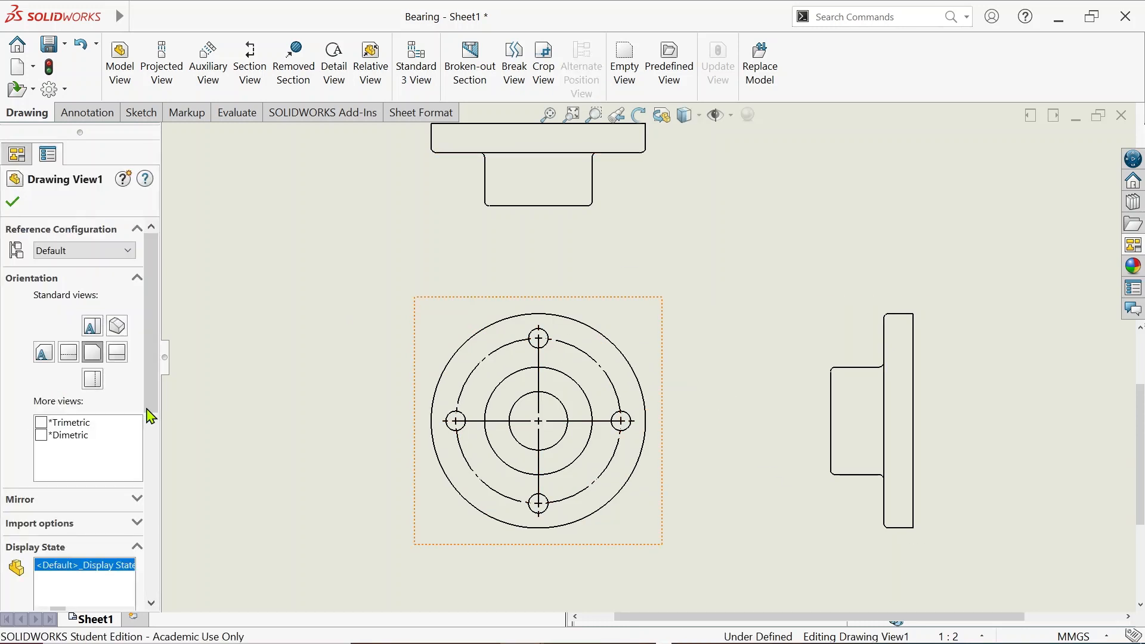
Set Drawing View1's display style to Hidden Lines Visible
left_click_drag(154, 413, 85, 486)
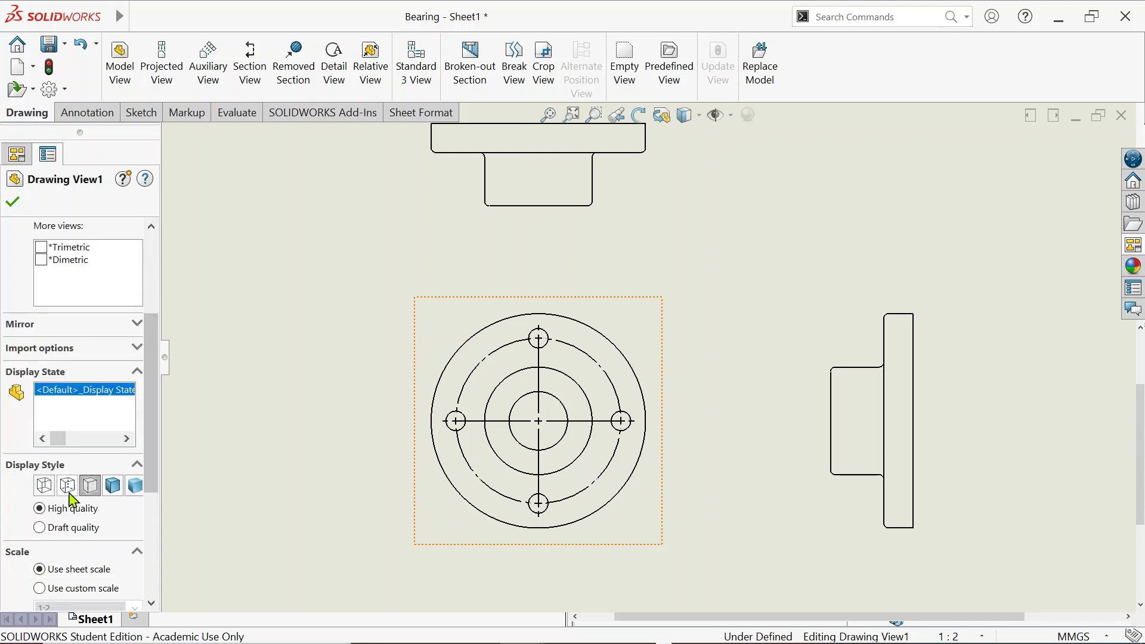
left_click(68, 486)
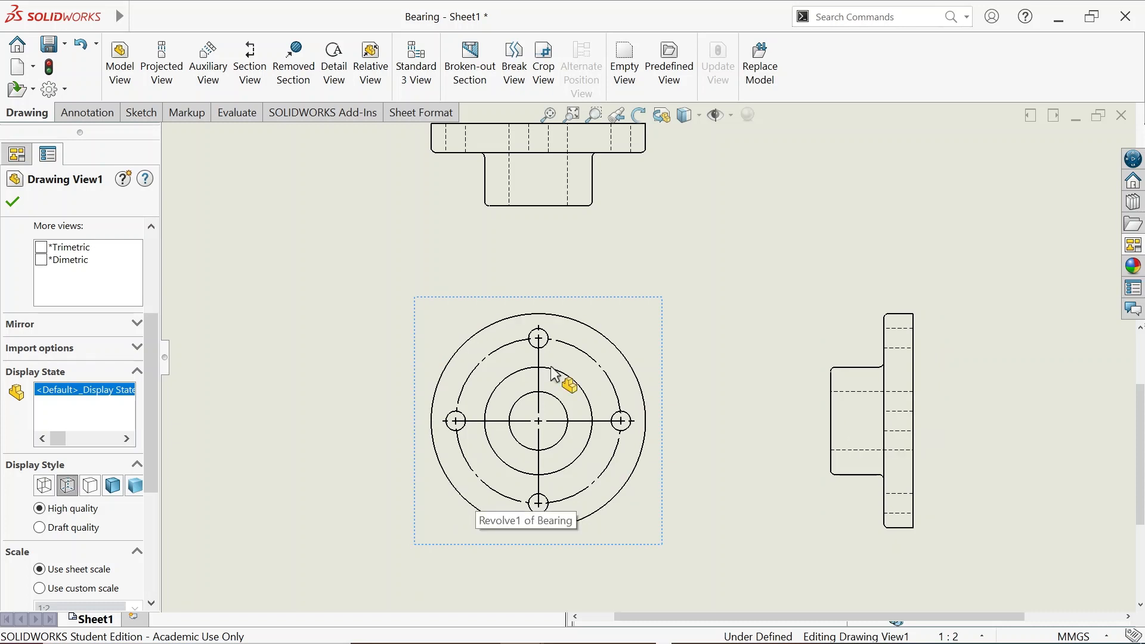
left_click(12, 204)
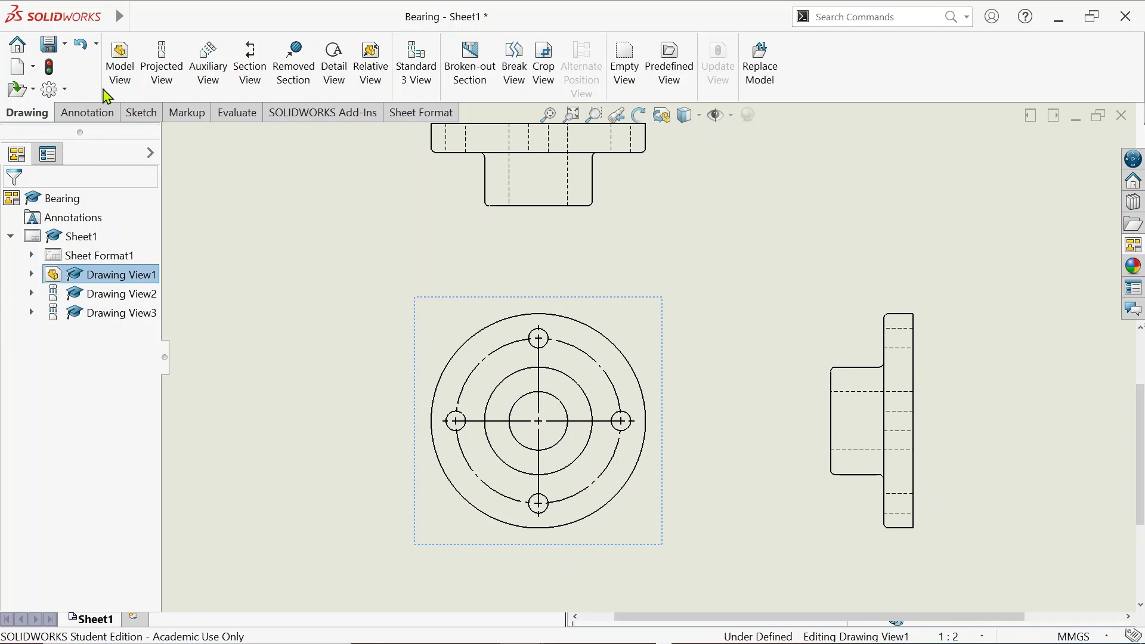
Create Section A-A with a vertical cutting line through the circle centre, placed right of the front view
left_click(251, 63)
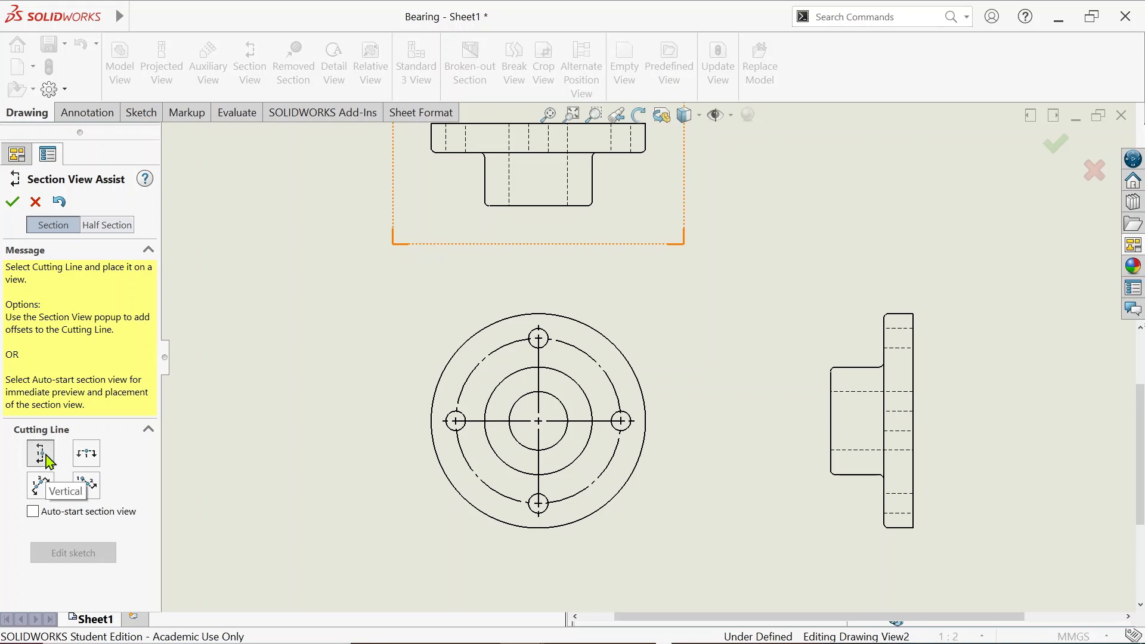
left_click(40, 455)
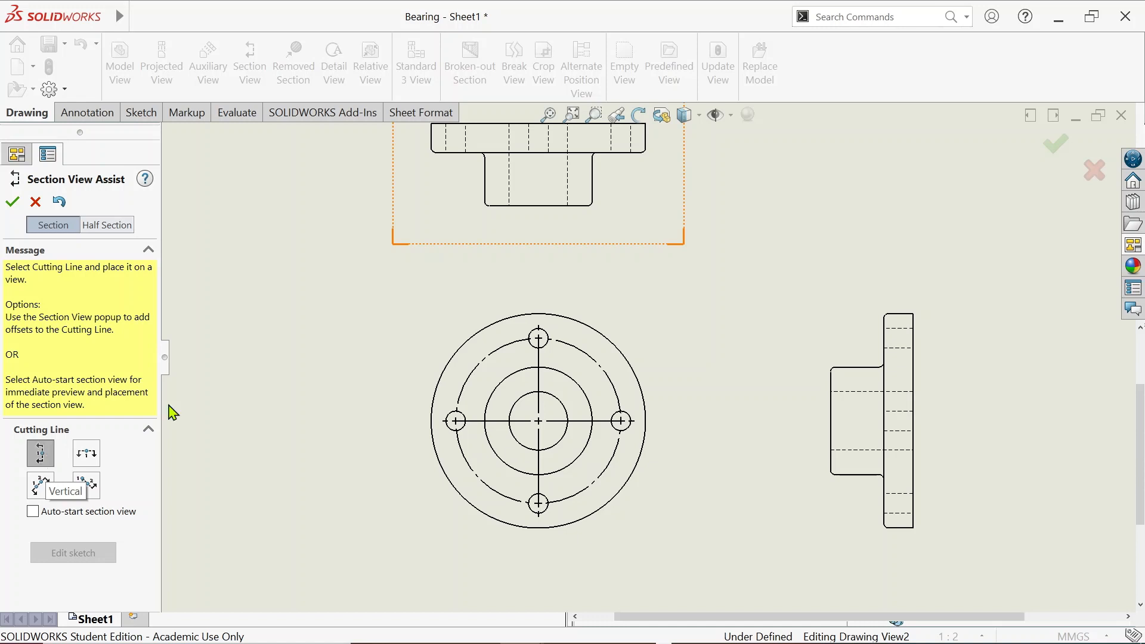
left_click(538, 421)
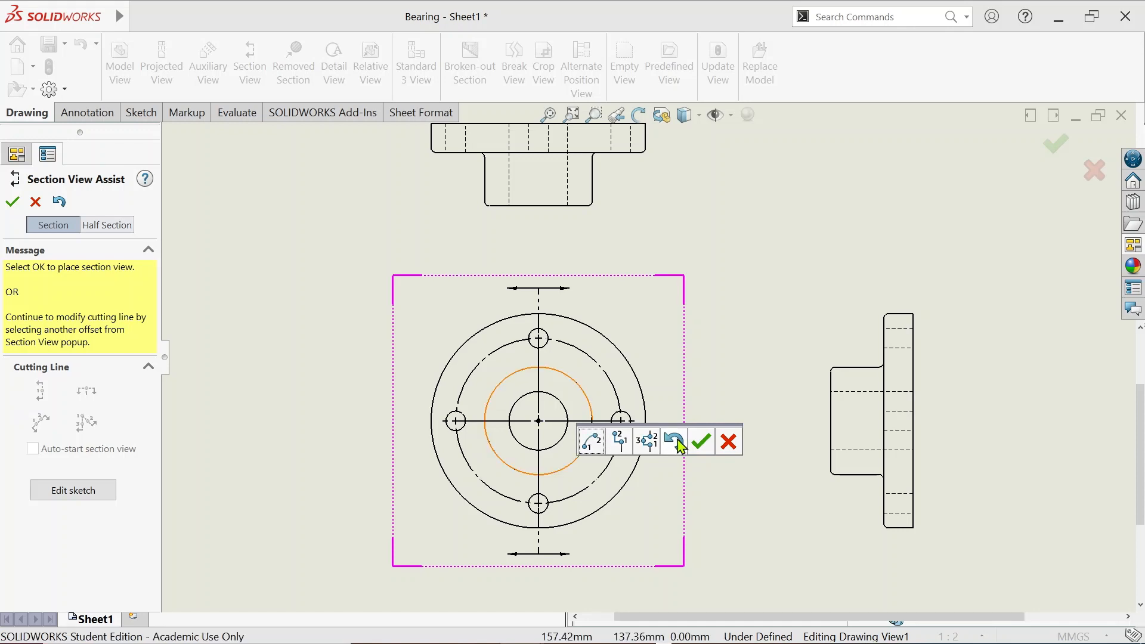
left_click(702, 442)
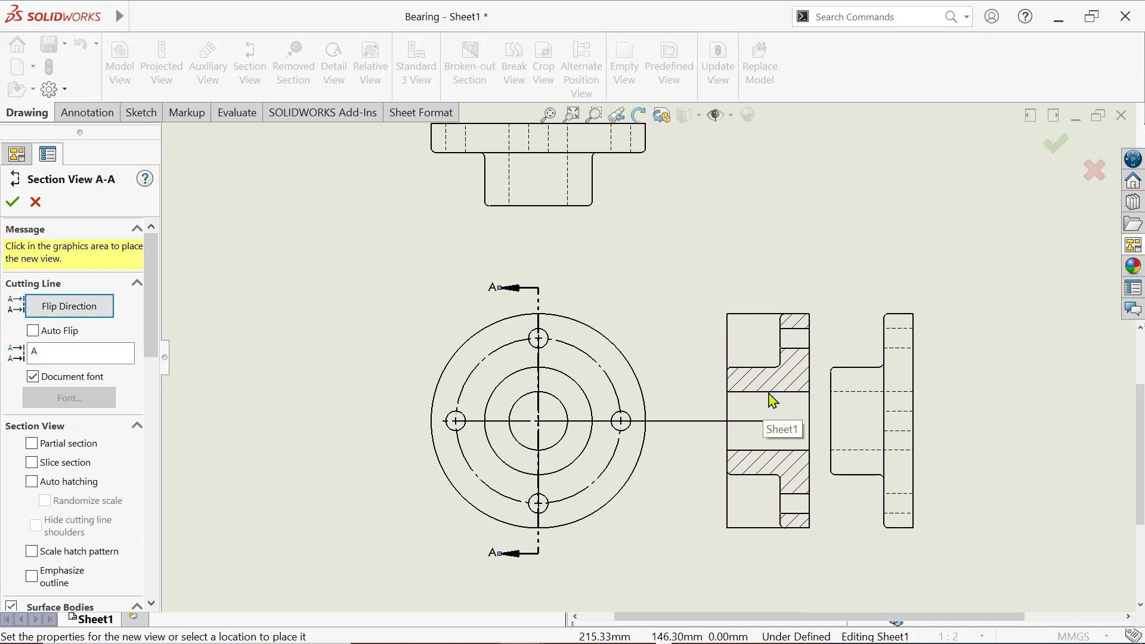
left_click(773, 401)
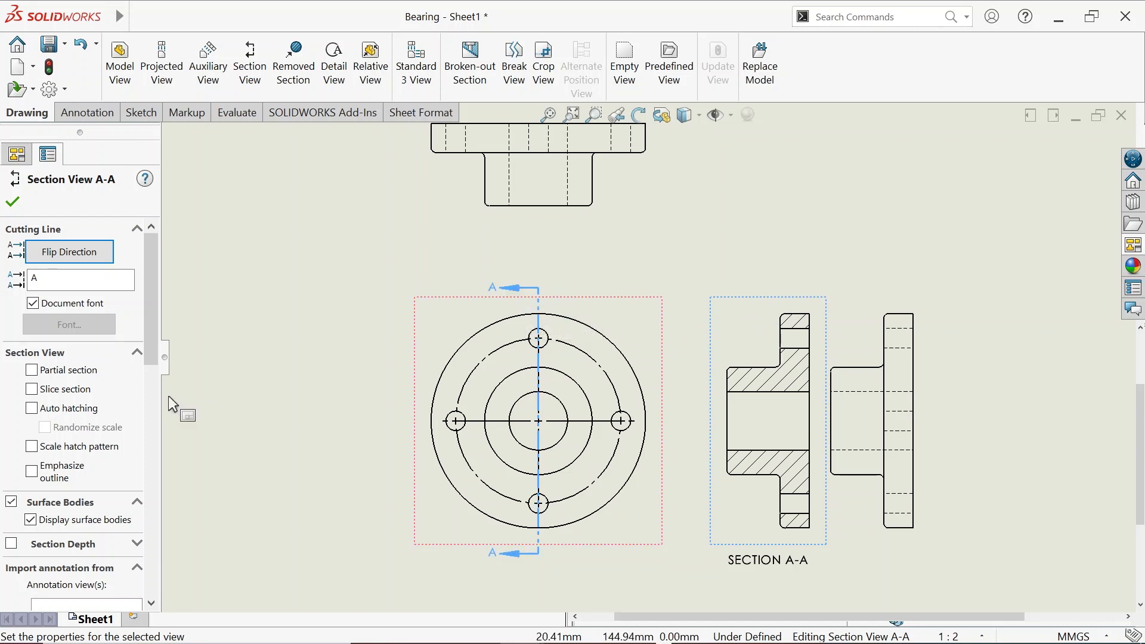
left_click(52, 258)
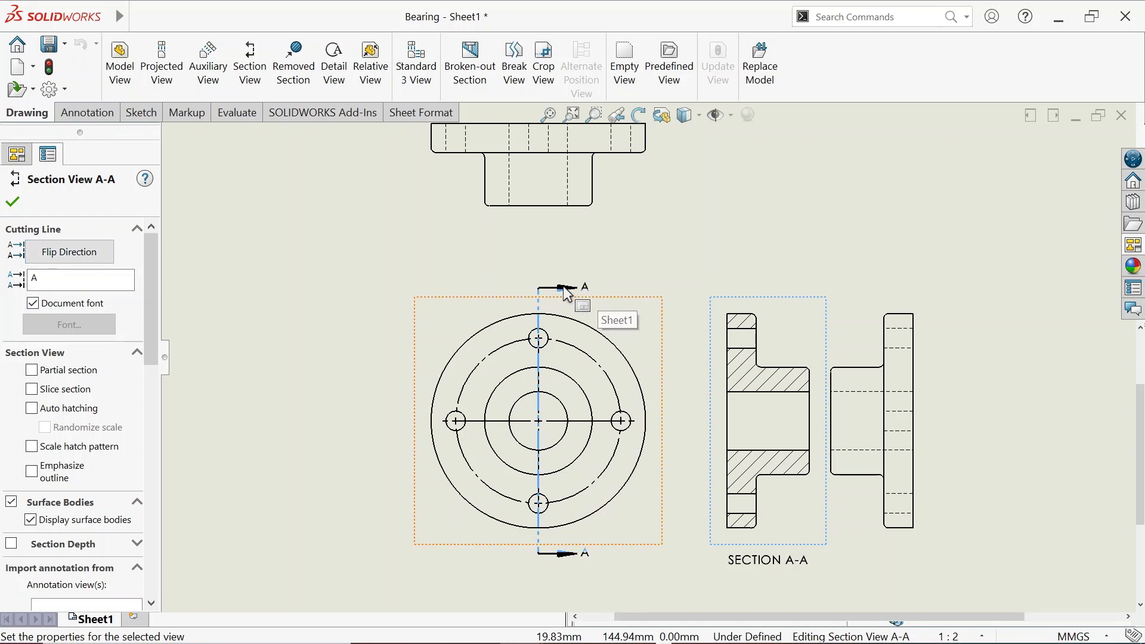
left_click(78, 260)
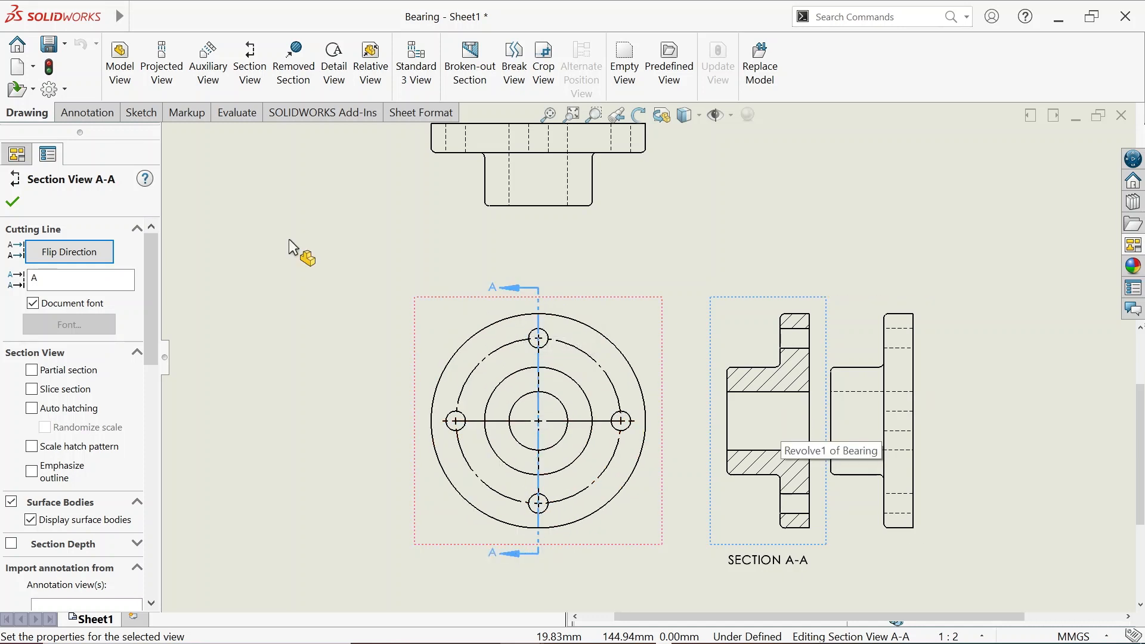
left_click(13, 202)
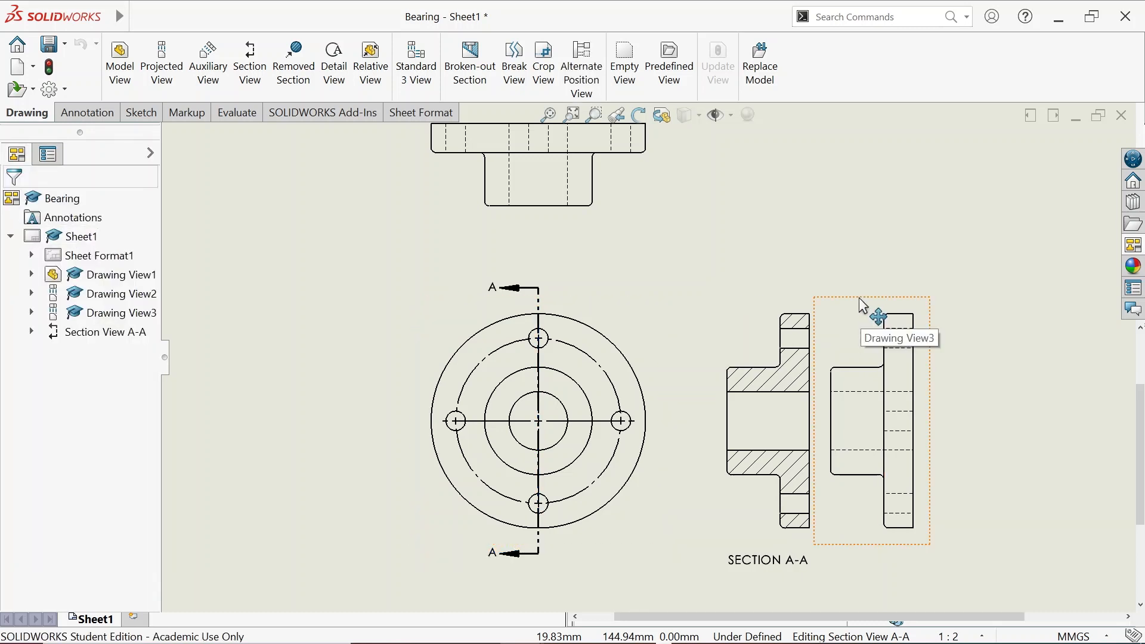
Hide the extra projected side view, Drawing View3, beside Section A-A
left_click(863, 303)
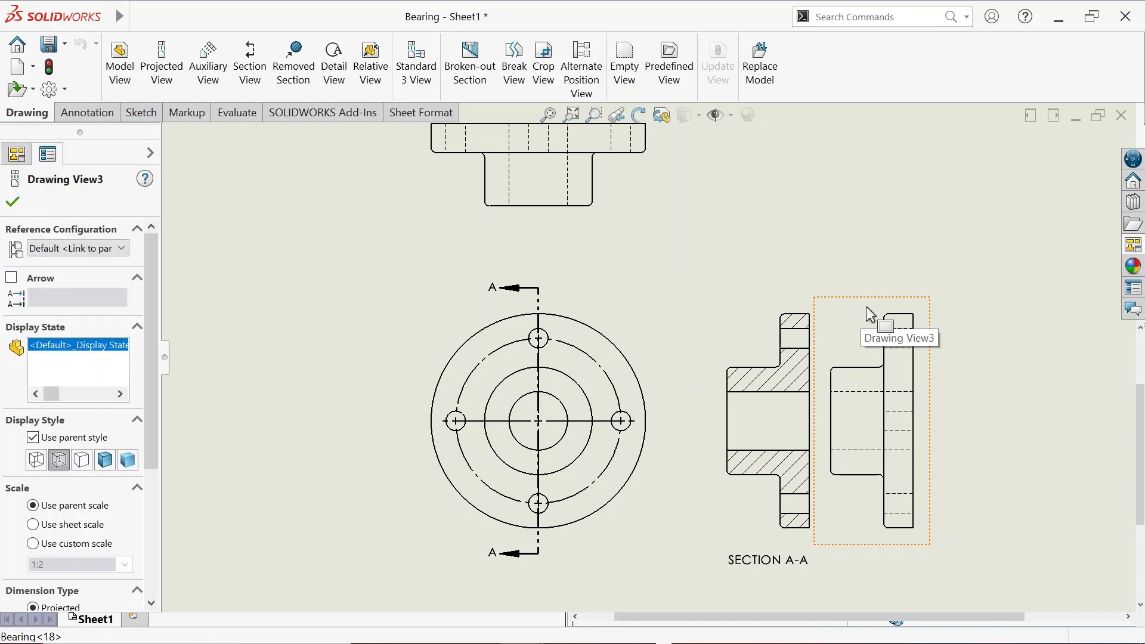
right_click(870, 314)
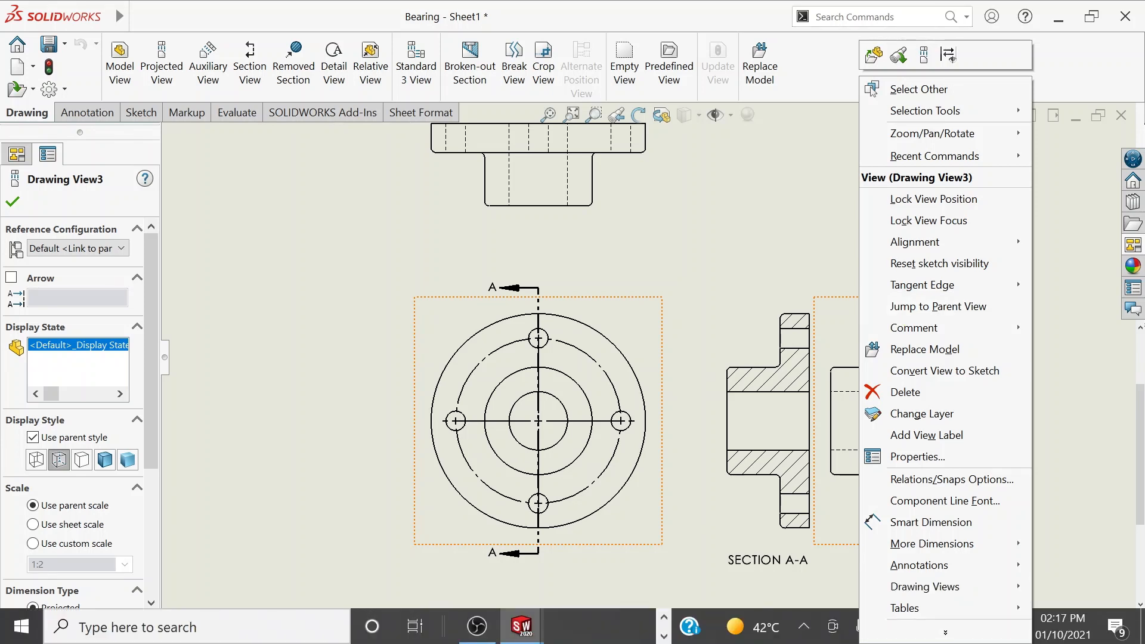
left_click(929, 635)
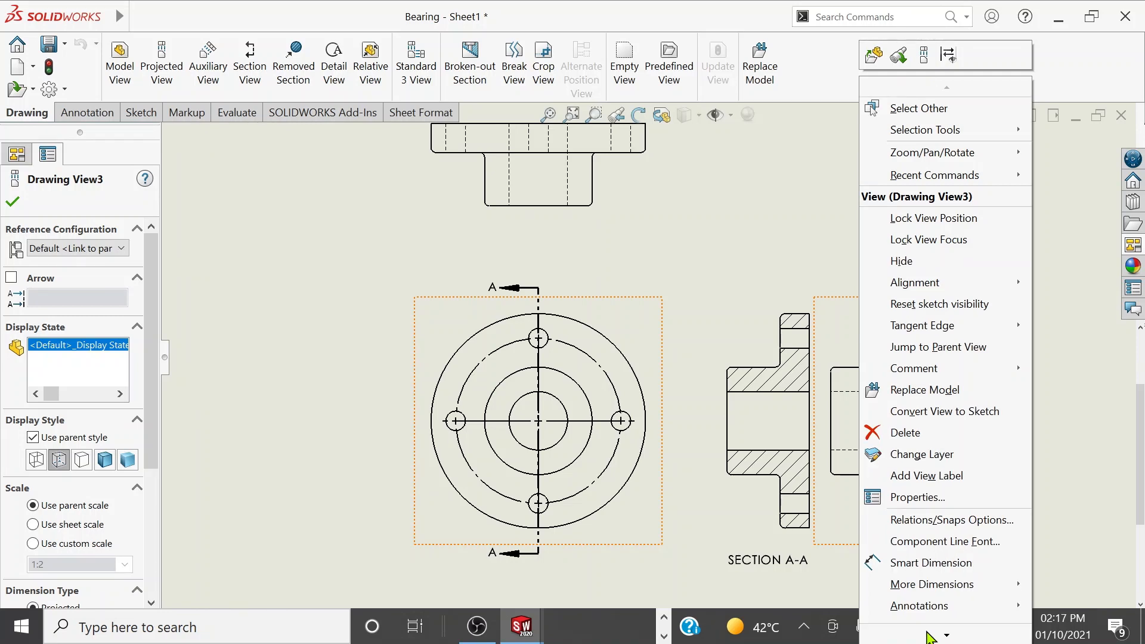
left_click(775, 248)
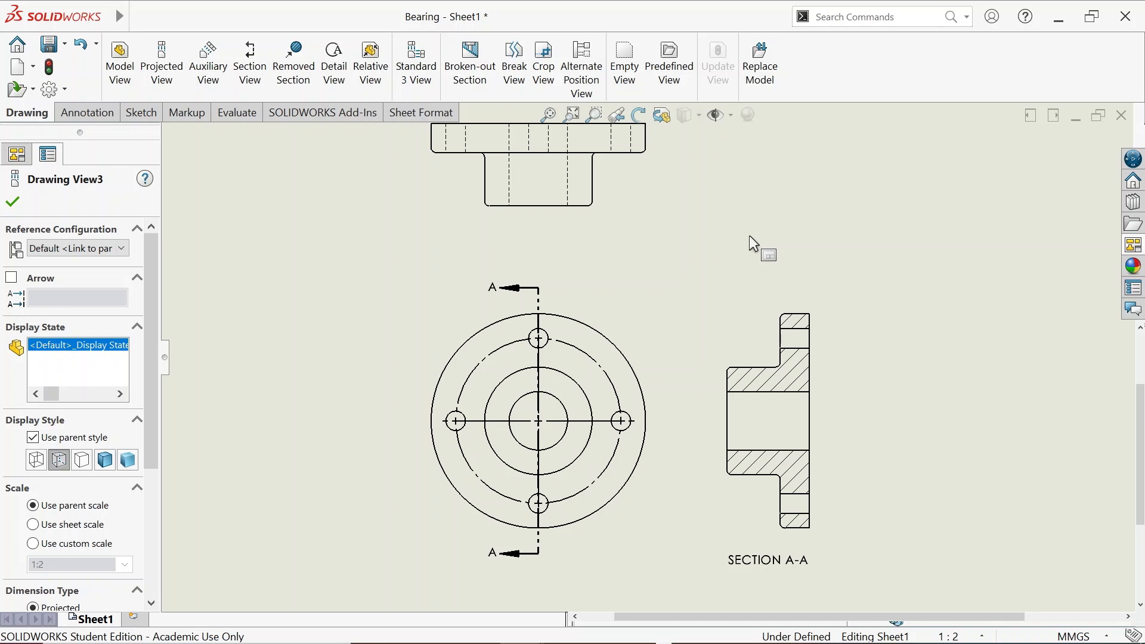
left_click(748, 234)
left_click(89, 112)
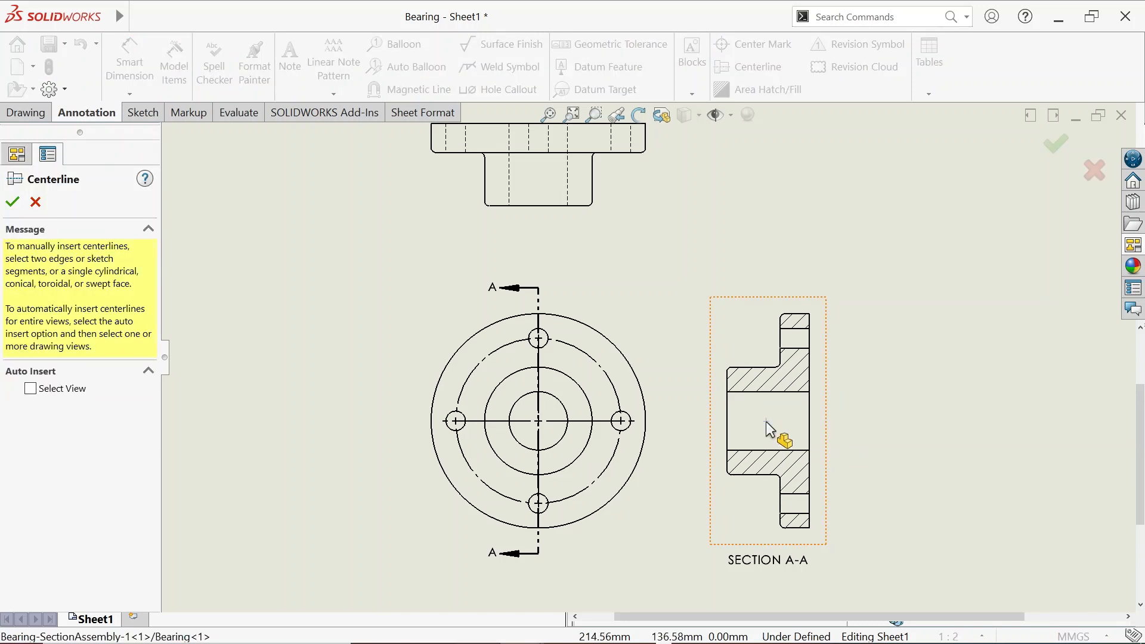
Add centerlines through Section A-A's bore and upper bolt hole, and the top view's axis and both holes
left_click(766, 421)
left_click(795, 340)
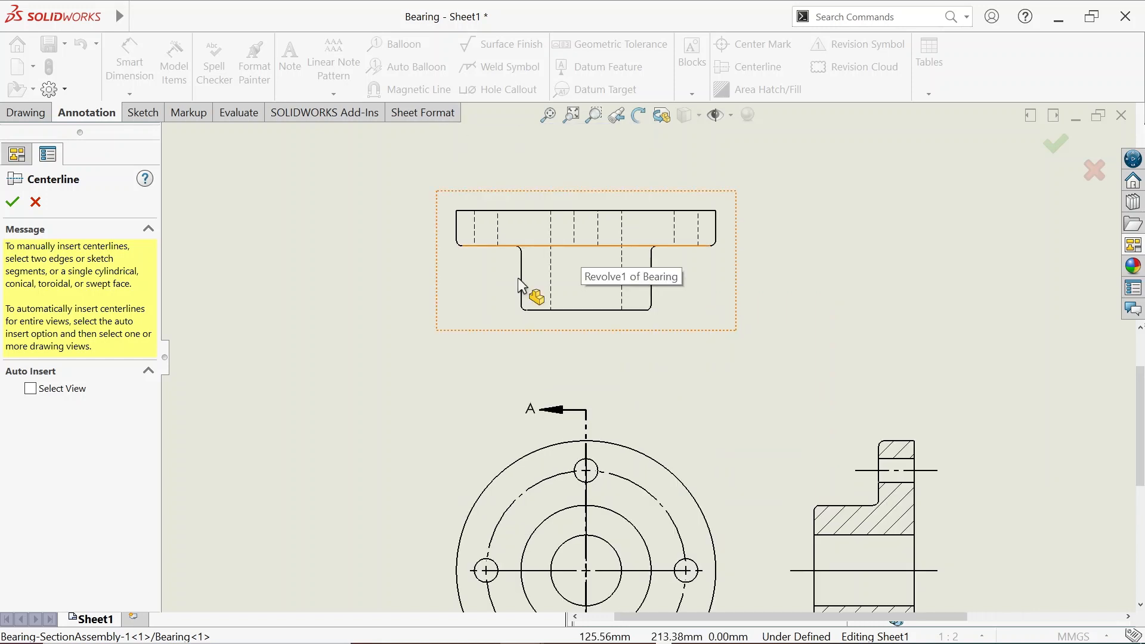
left_click(557, 273)
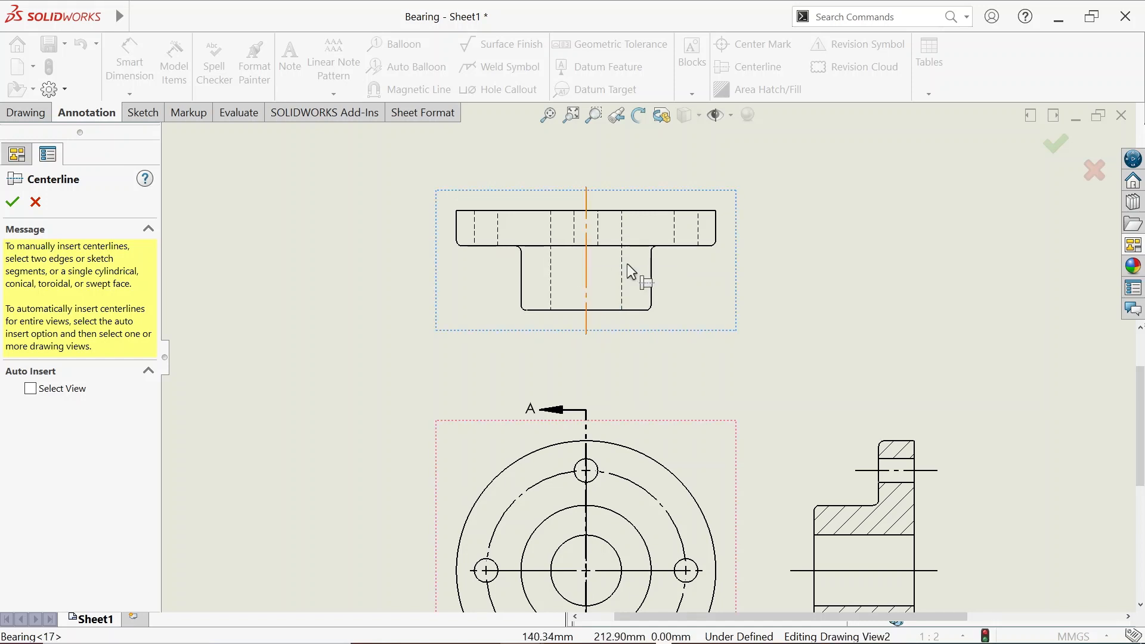
left_click(674, 230)
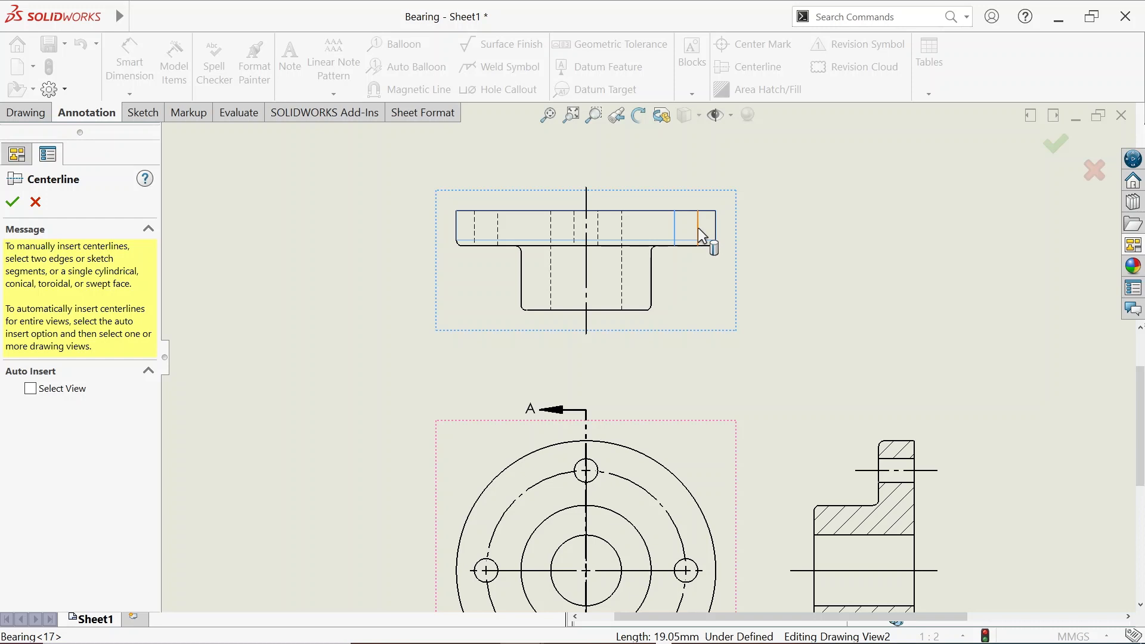
left_click(699, 231)
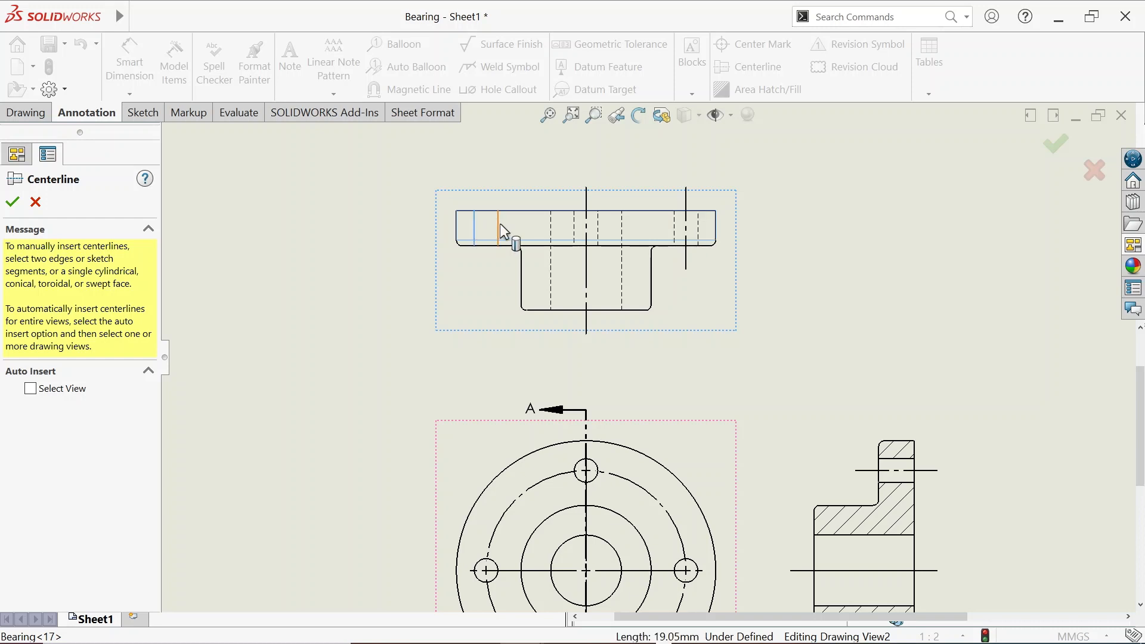
left_click(500, 224)
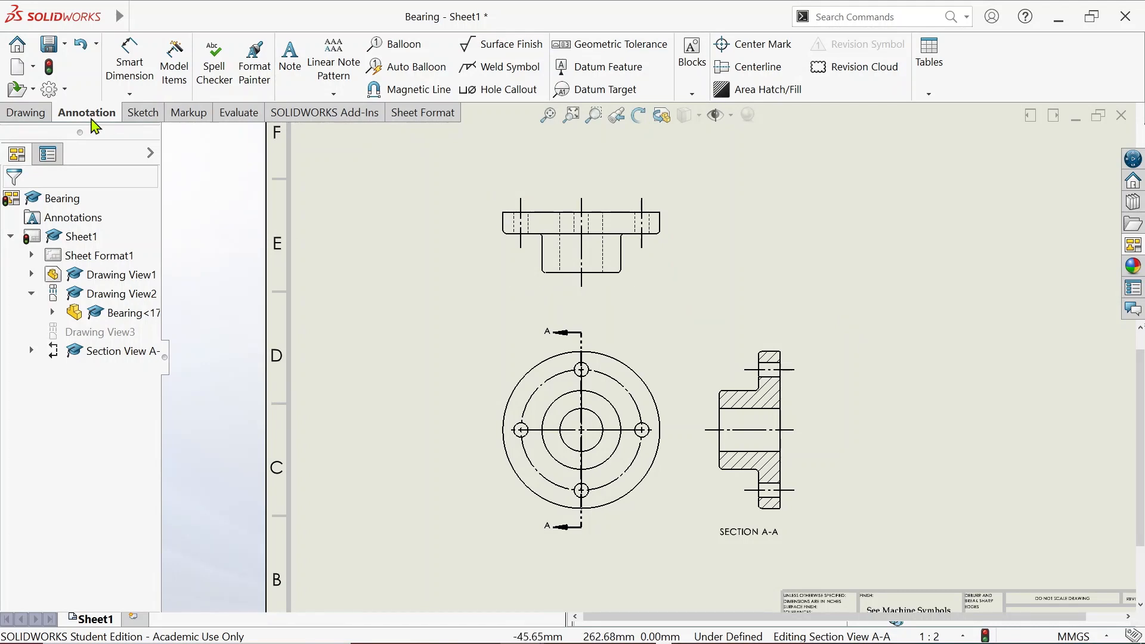
Import model items from the entire model into all views, adding dimensions like Ø12.70 and Ø107.70
left_click(174, 81)
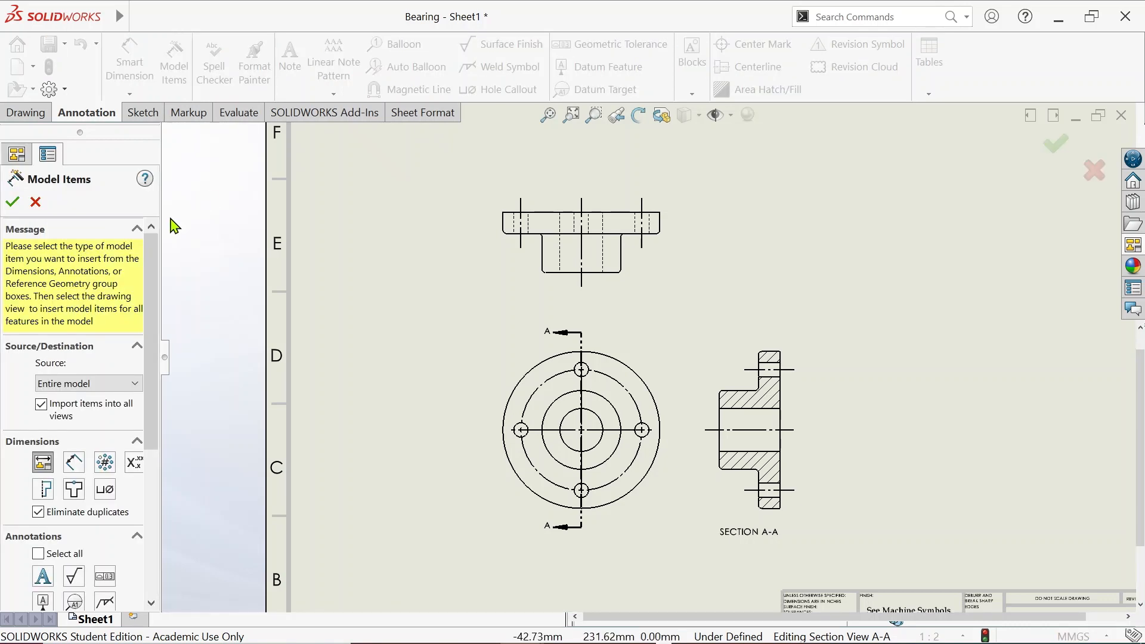
left_click(78, 388)
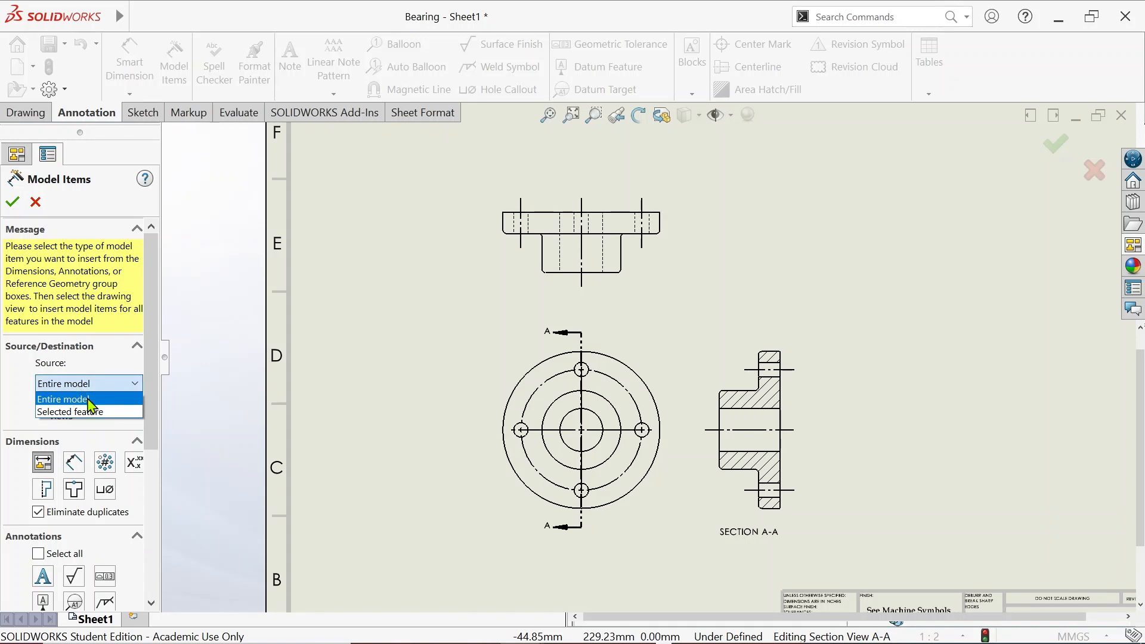
left_click(87, 400)
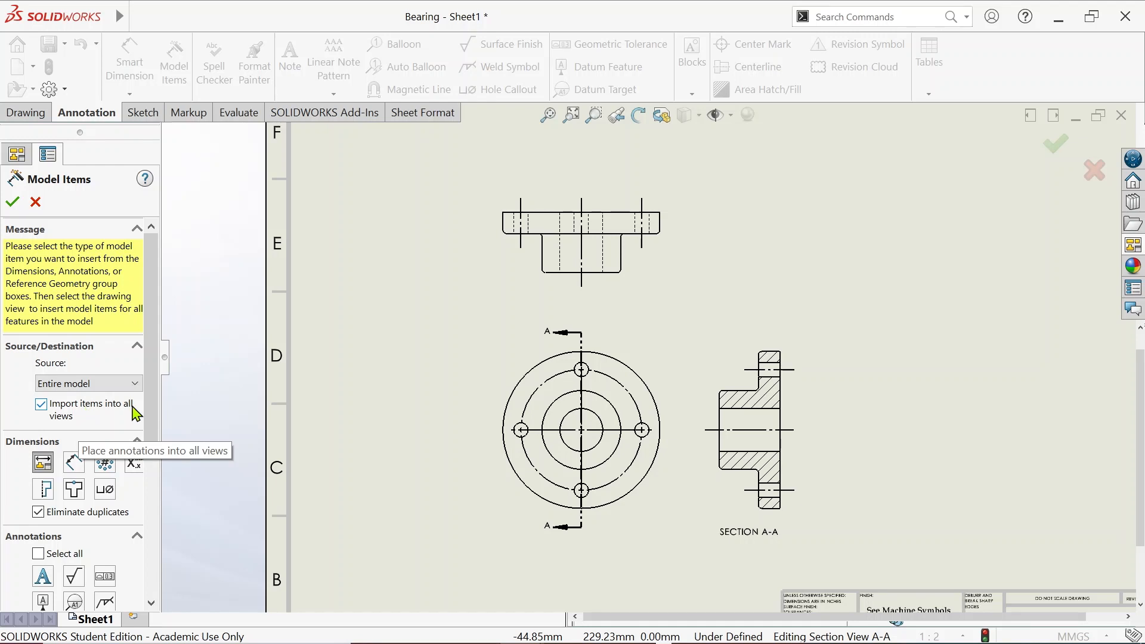
left_click_drag(154, 411, 157, 436)
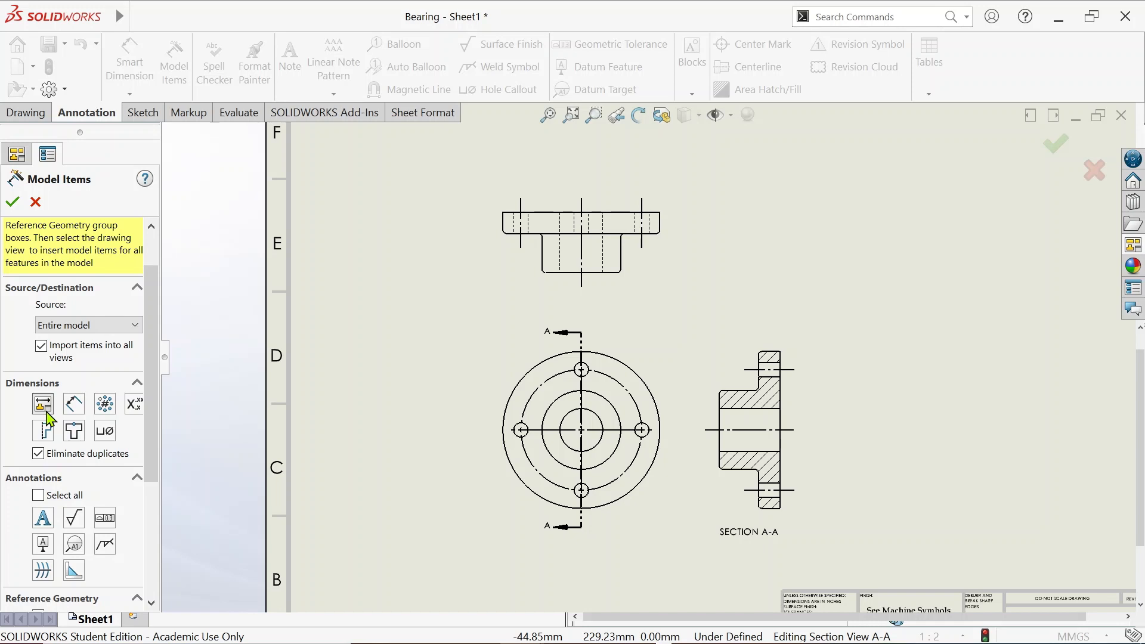
left_click(12, 202)
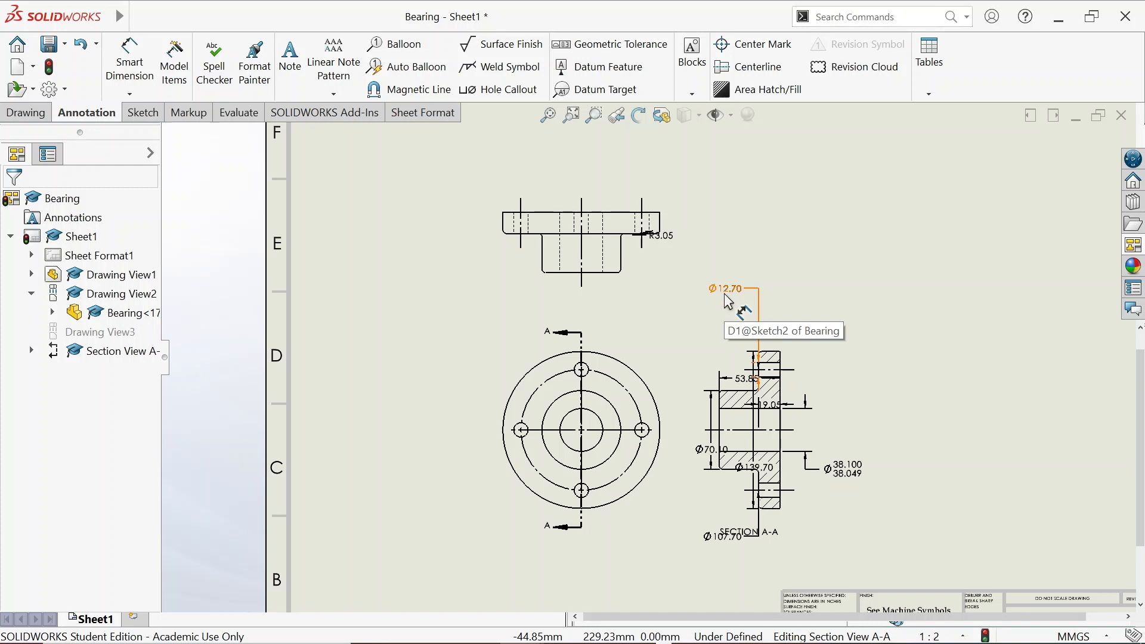
Switch the drawing's unit system from MMGS to IPS so dimensions read in inches
left_click(972, 430)
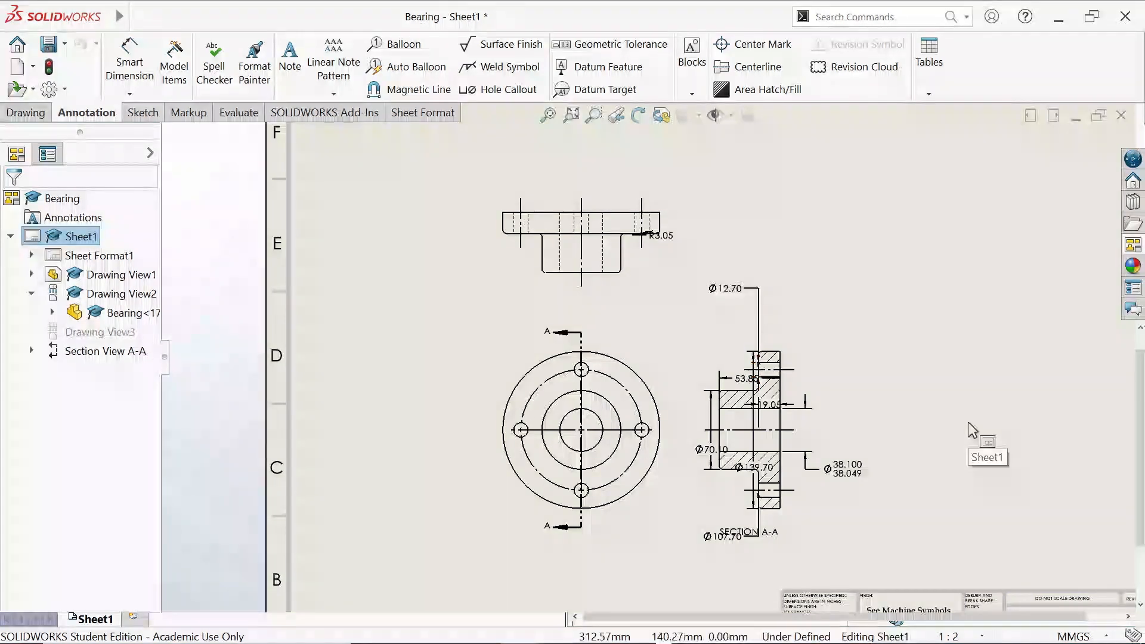
left_click(1067, 637)
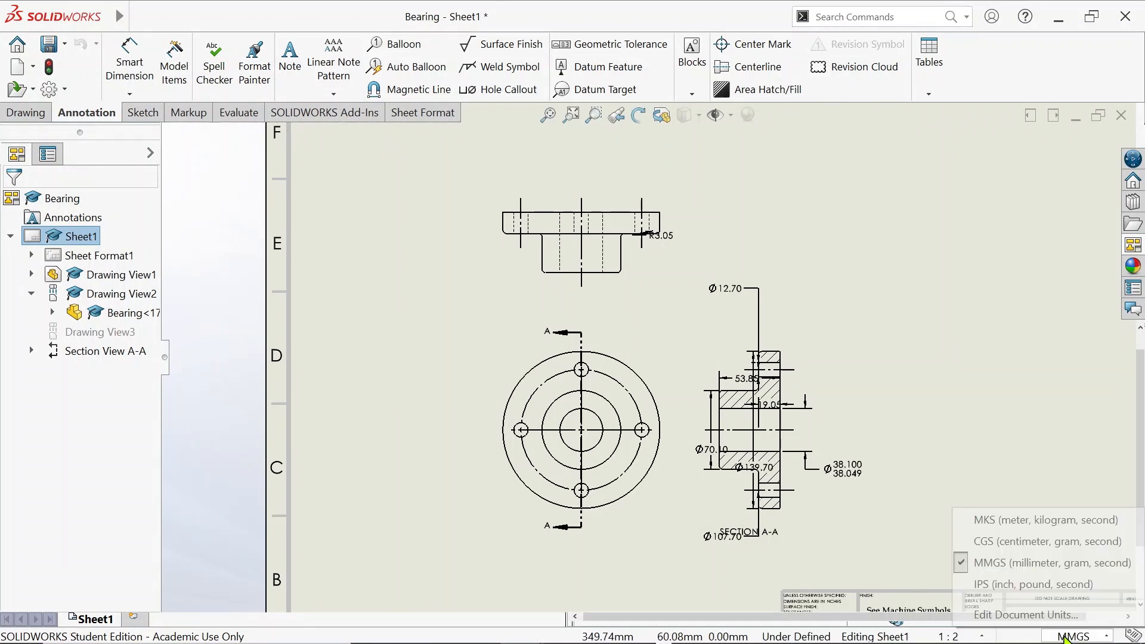
left_click(1057, 590)
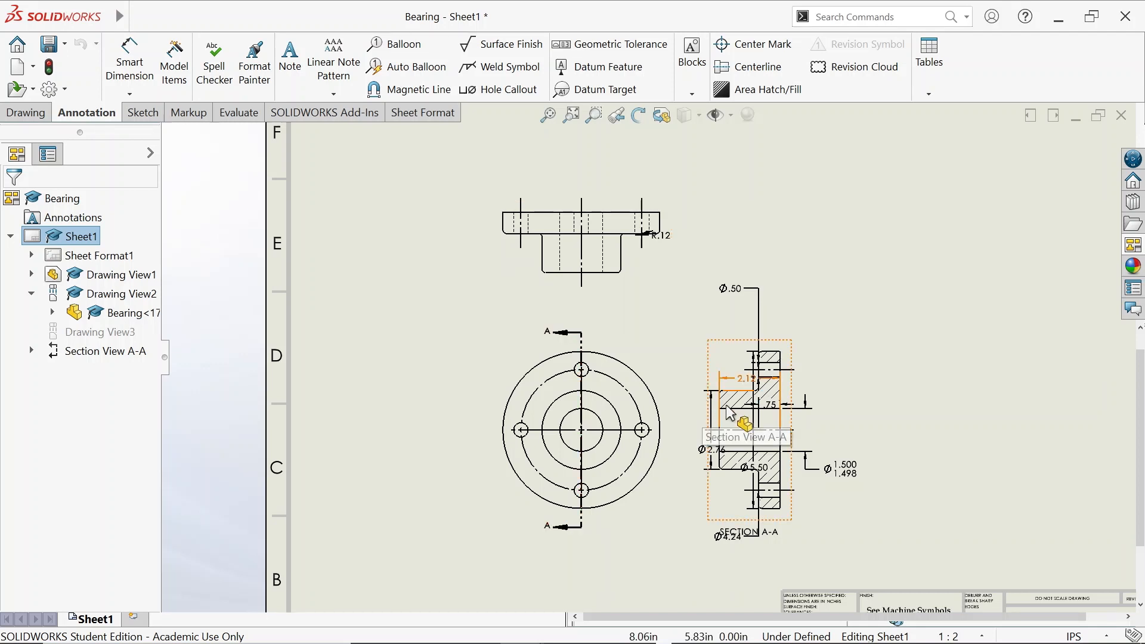
Drag the R.12 radius dimension away from the top view and hide it
scroll(733, 442, "down", 1)
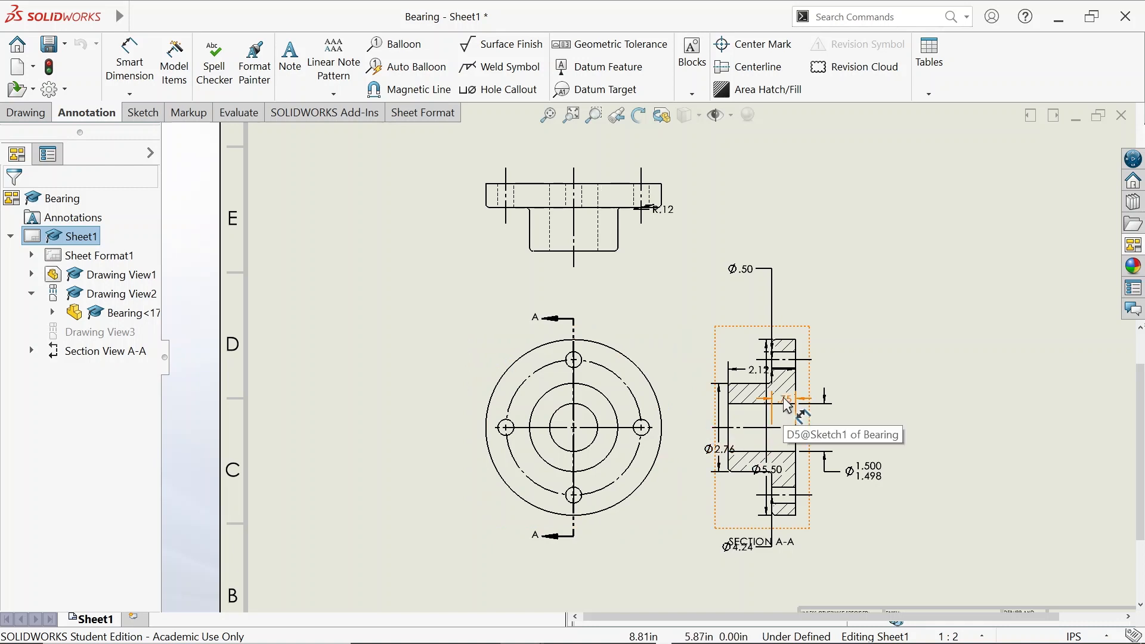
left_click_drag(664, 209, 712, 233)
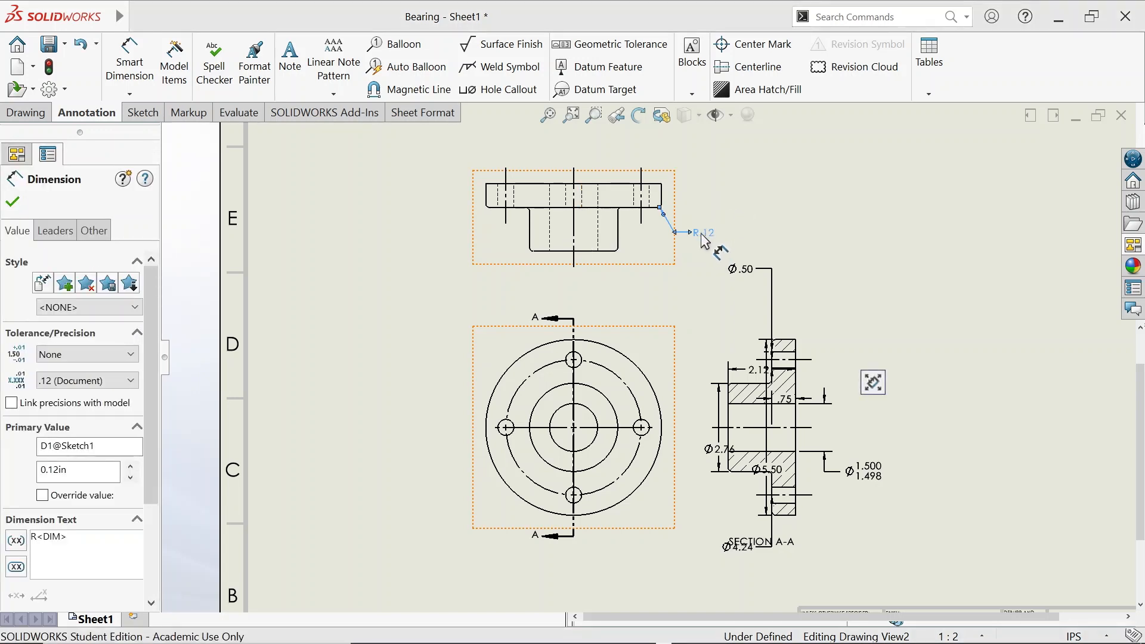
right_click(704, 241)
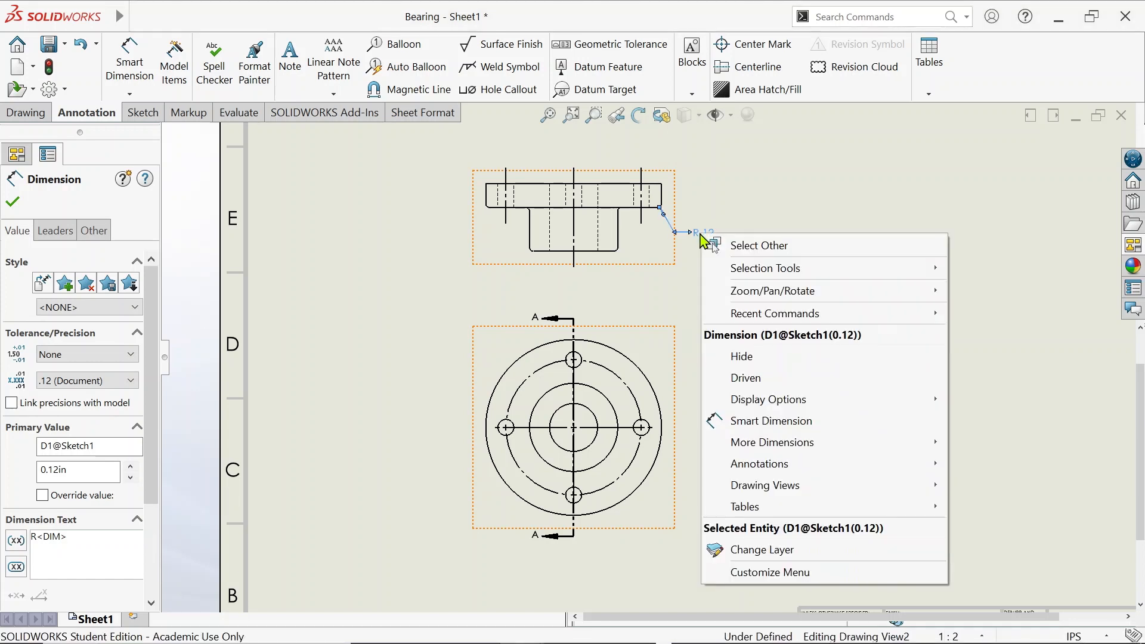
left_click(750, 360)
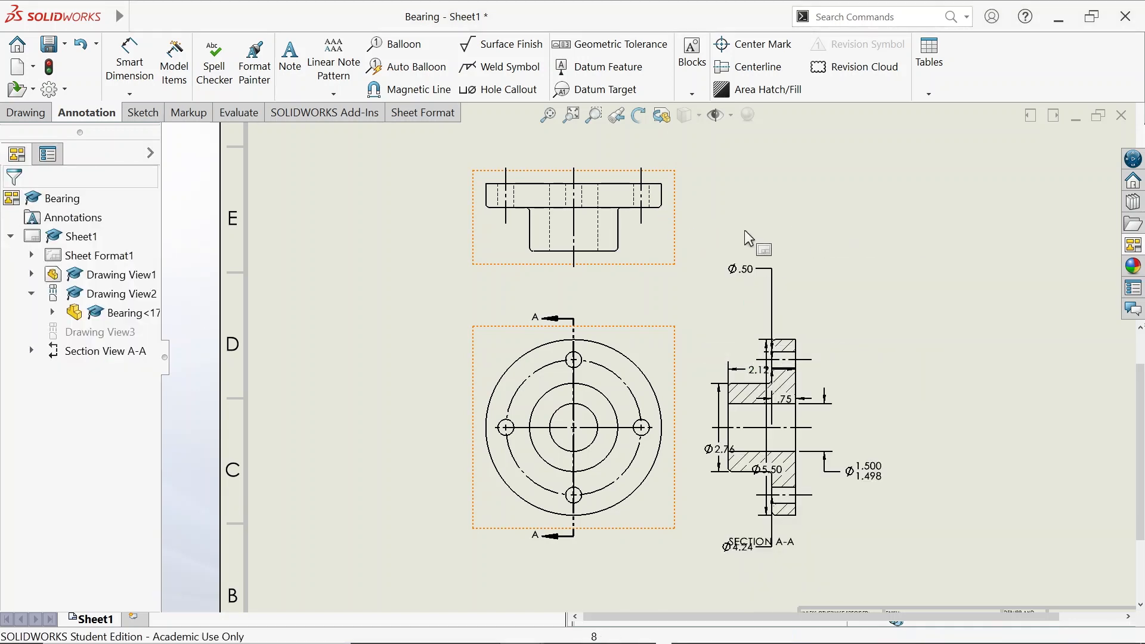
Place a note right of Section A-A reading 'All Rounds and Fillets are R.12'
left_click(303, 60)
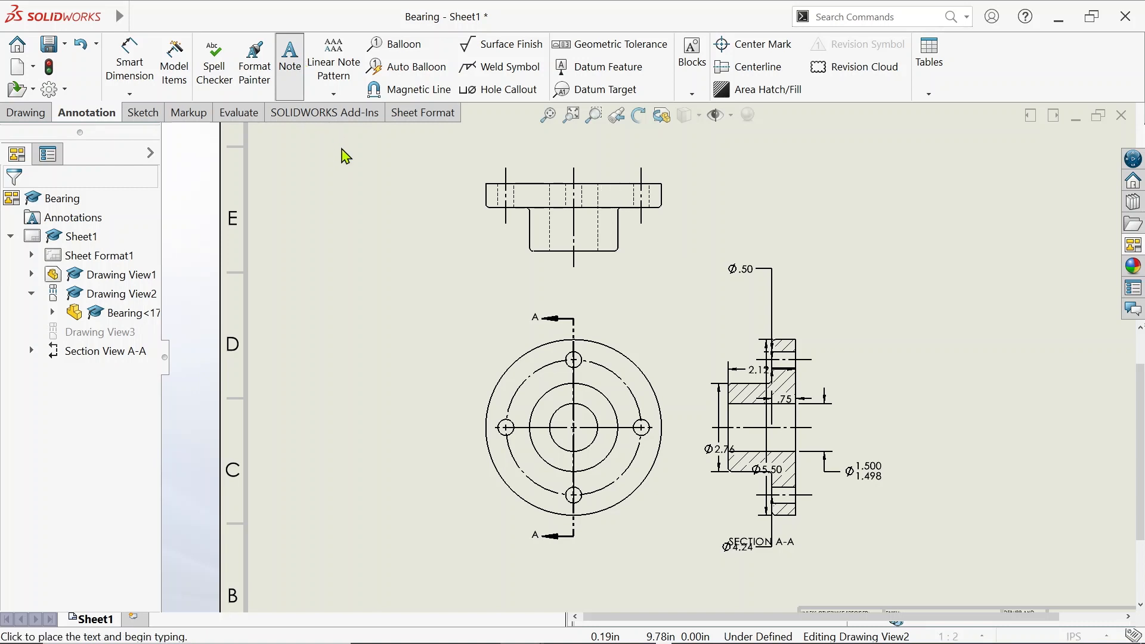
left_click(843, 254)
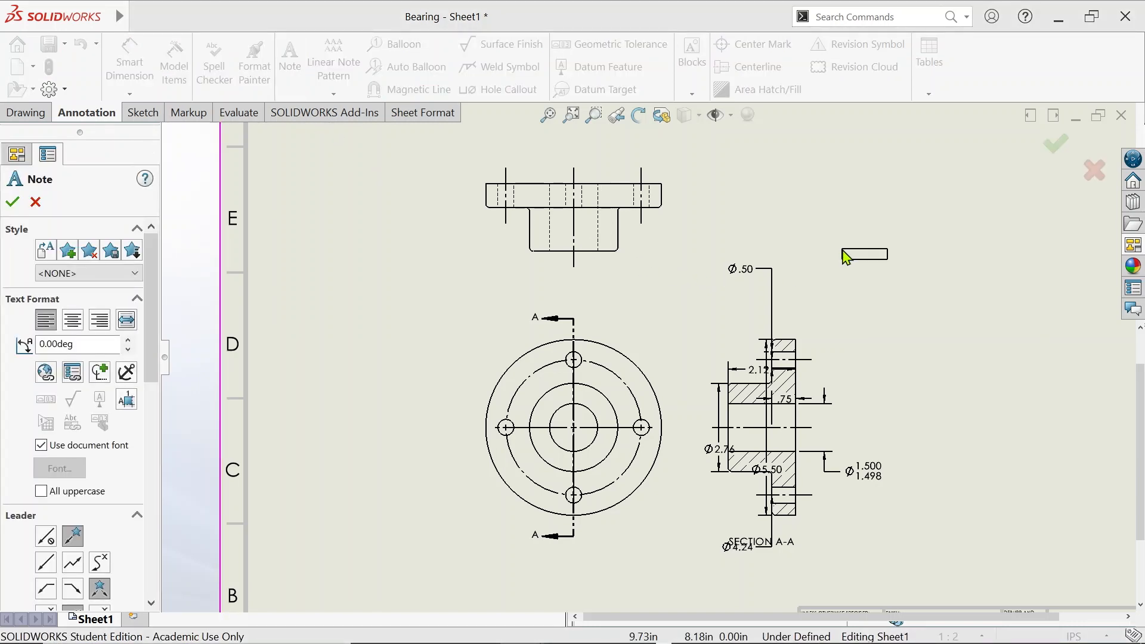
left_click(929, 338)
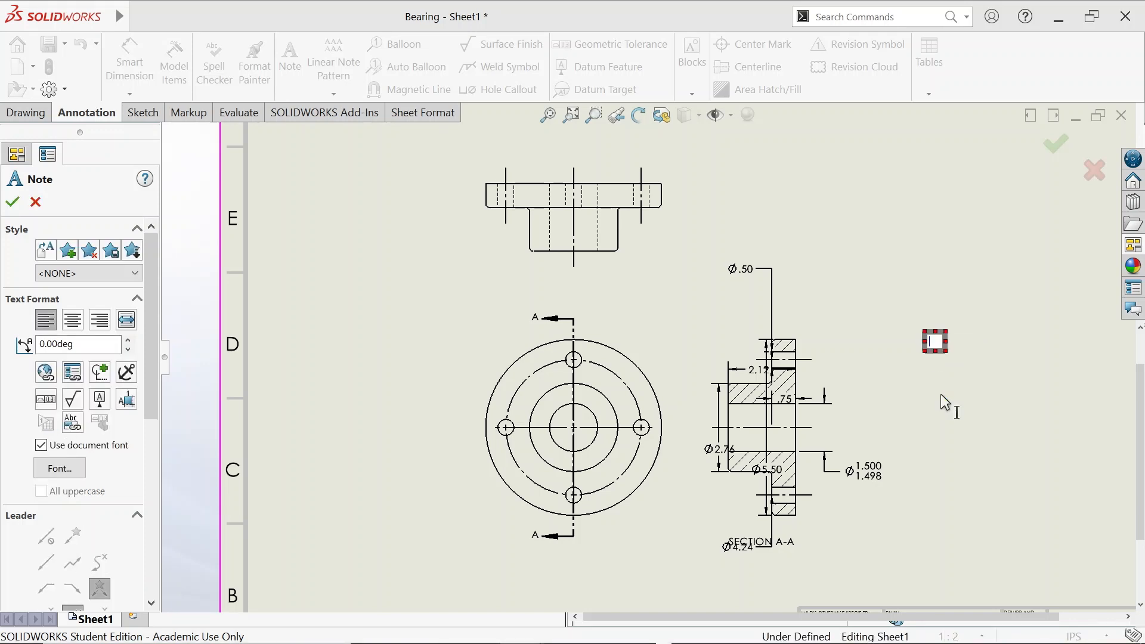
type("A")
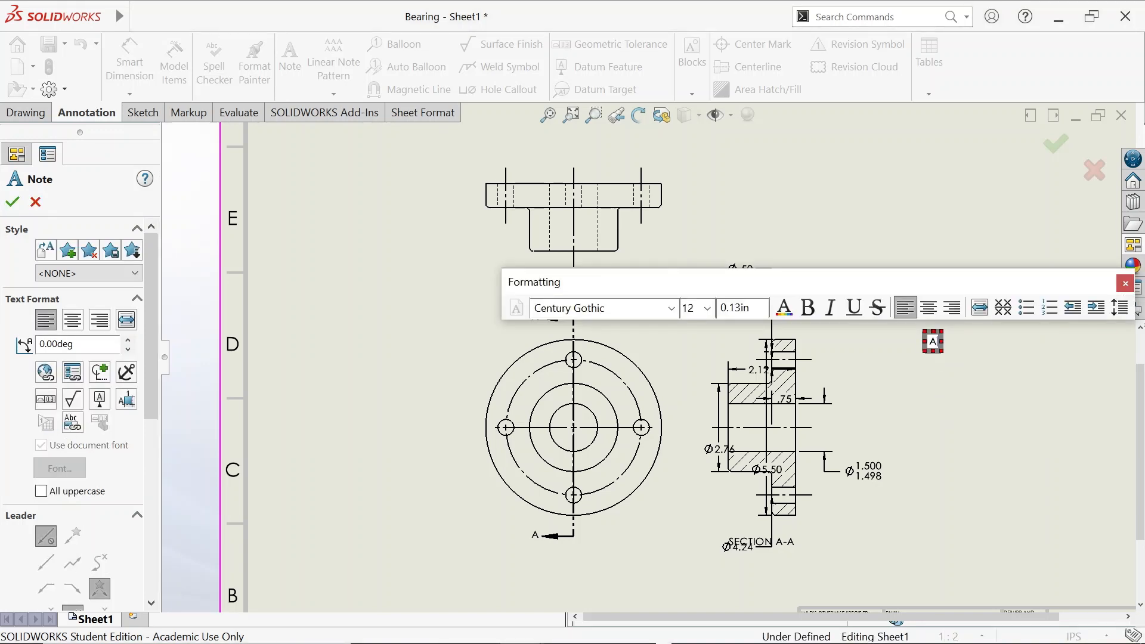
type("ll Rou")
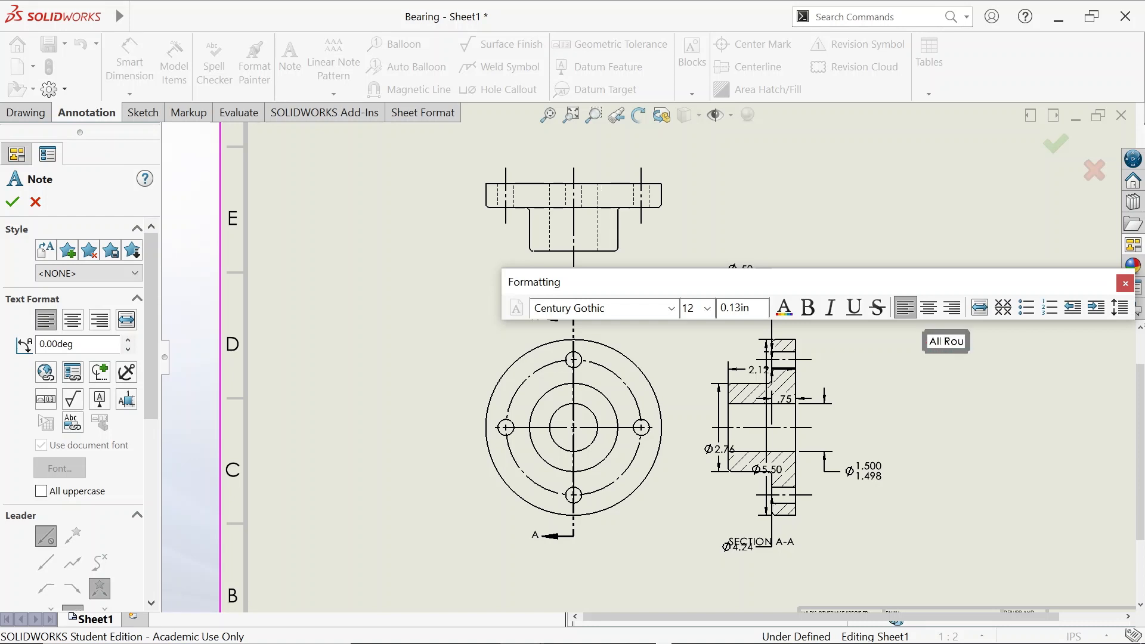
type("nds and")
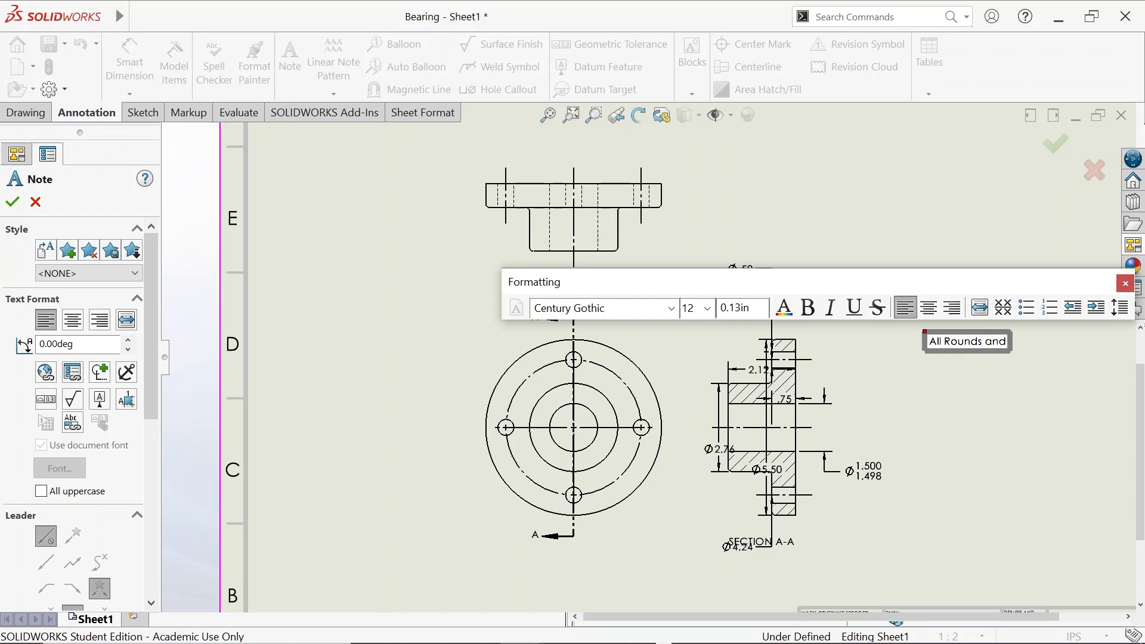
type(" Fillets are")
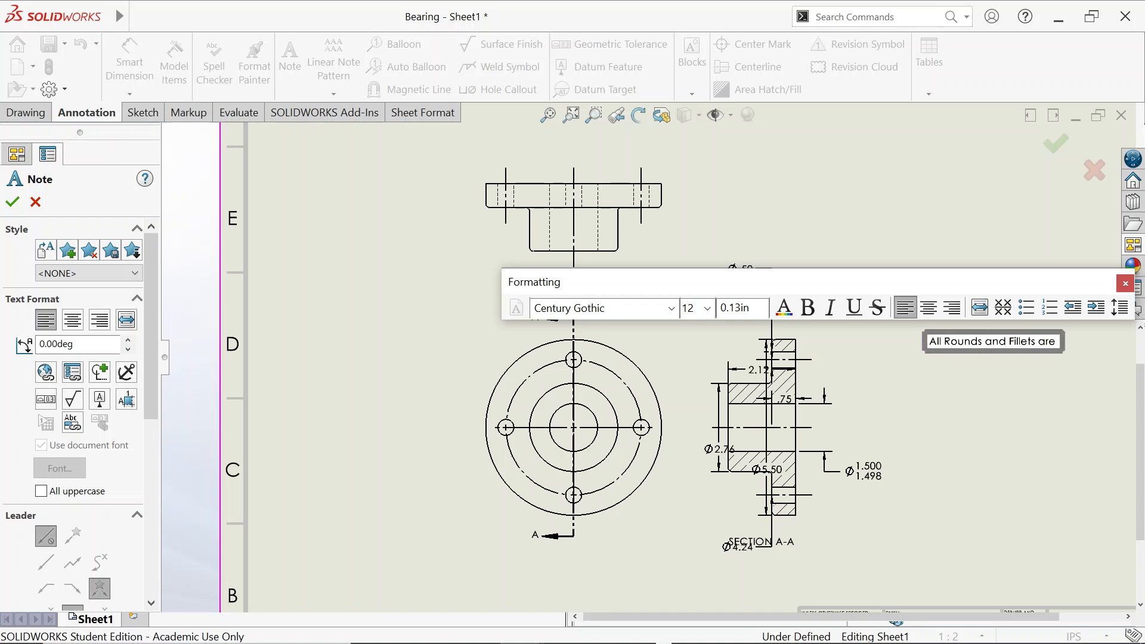
type(" R.12")
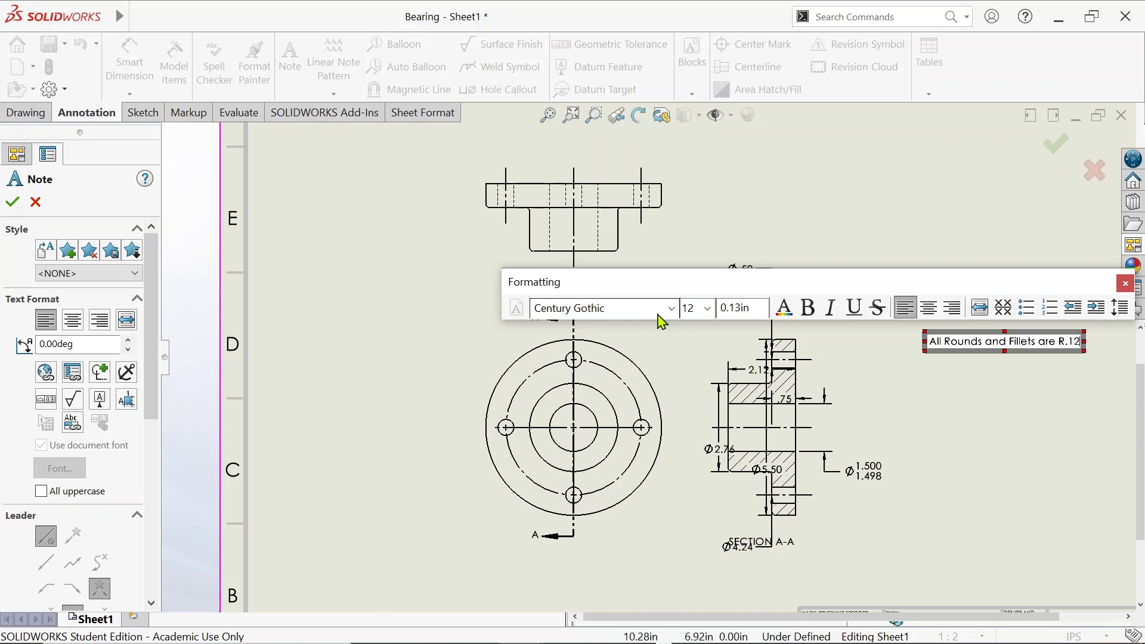
Set the whole note text to the Book Antiqua font and finish the note
key("ctrl+a")
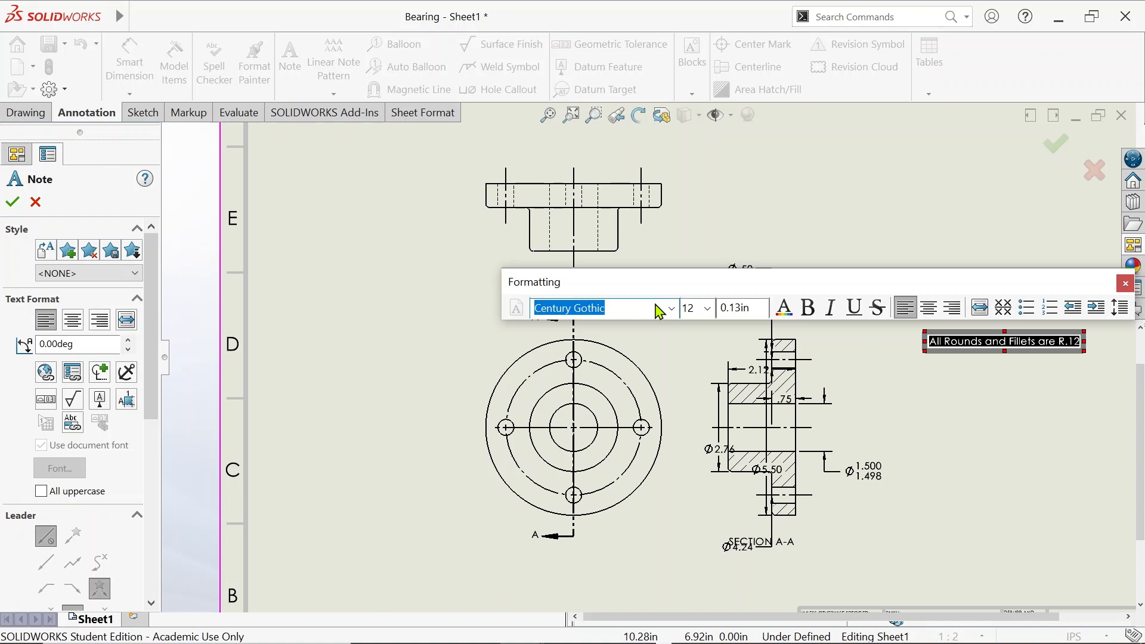
left_click(670, 308)
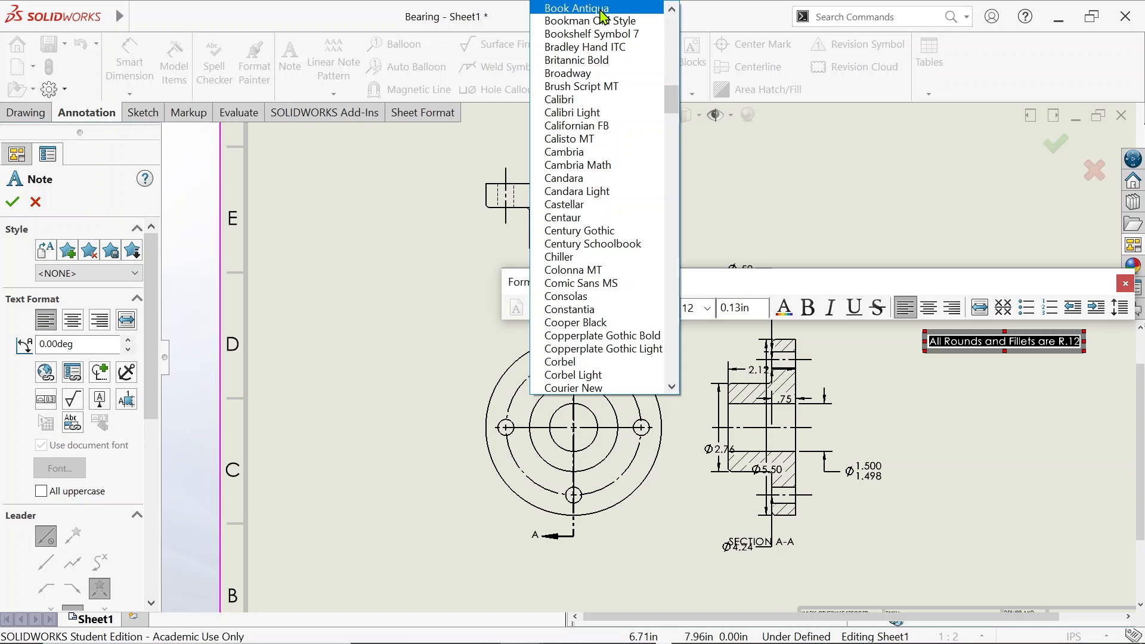
left_click(601, 9)
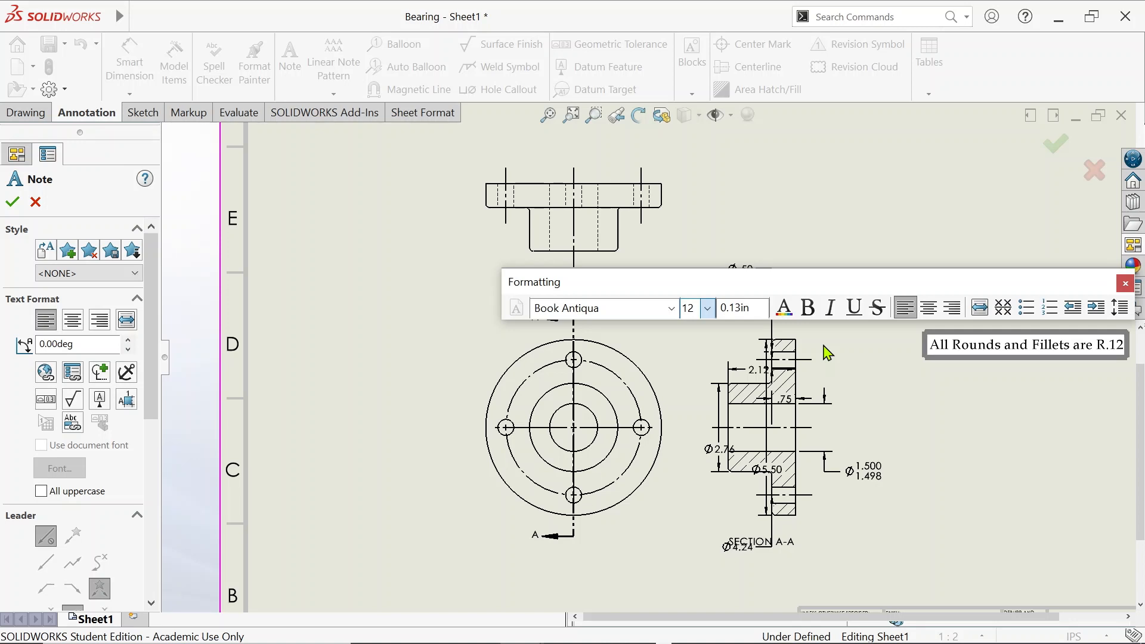
key("Escape")
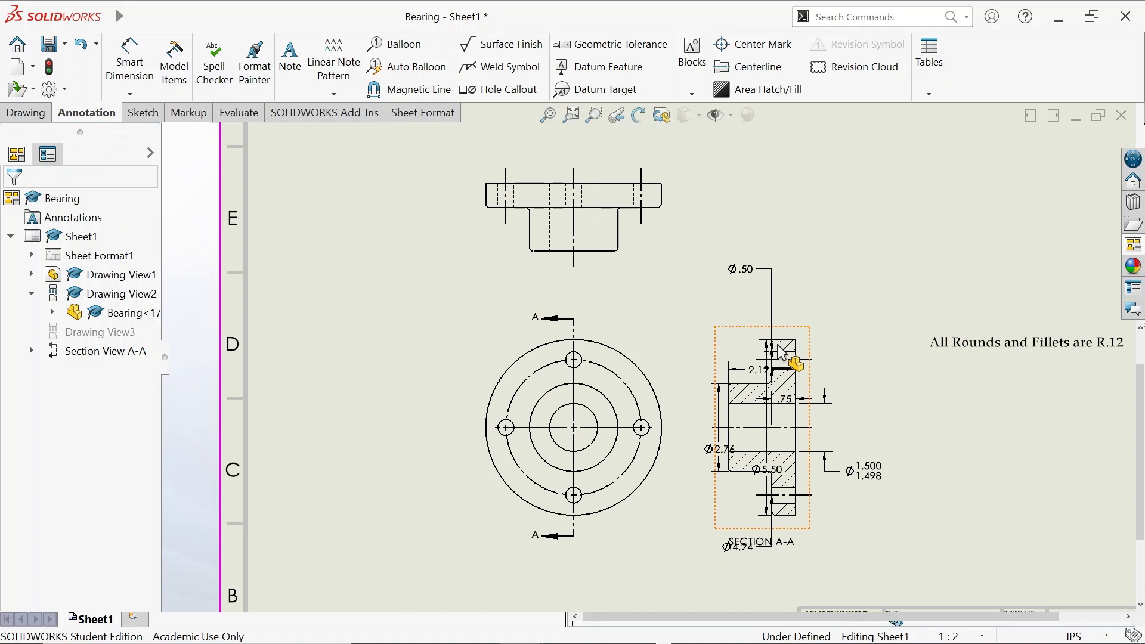
Move the .75 dimension from Section A-A to beside the top view's flange
left_click(782, 354)
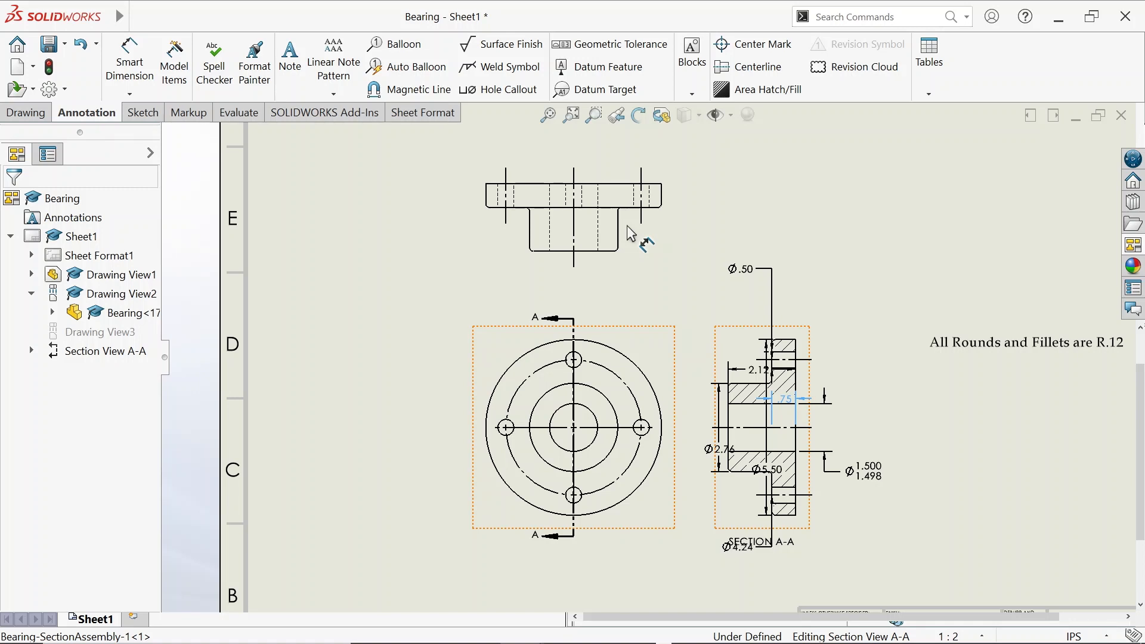
left_click(775, 409)
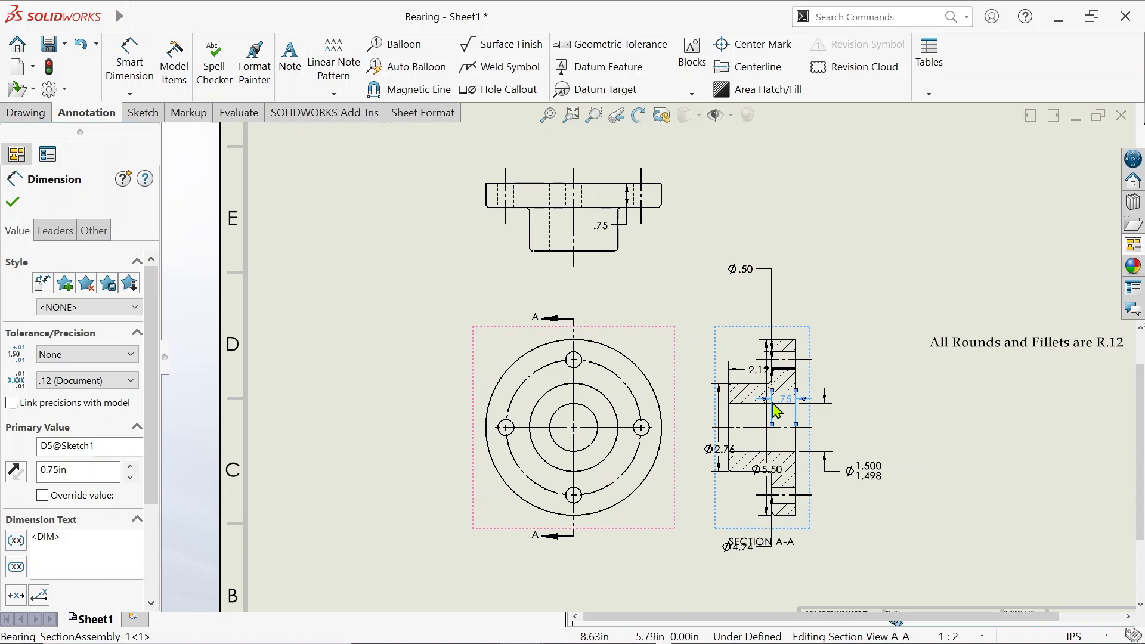
left_click_drag(776, 409, 688, 196, "shift")
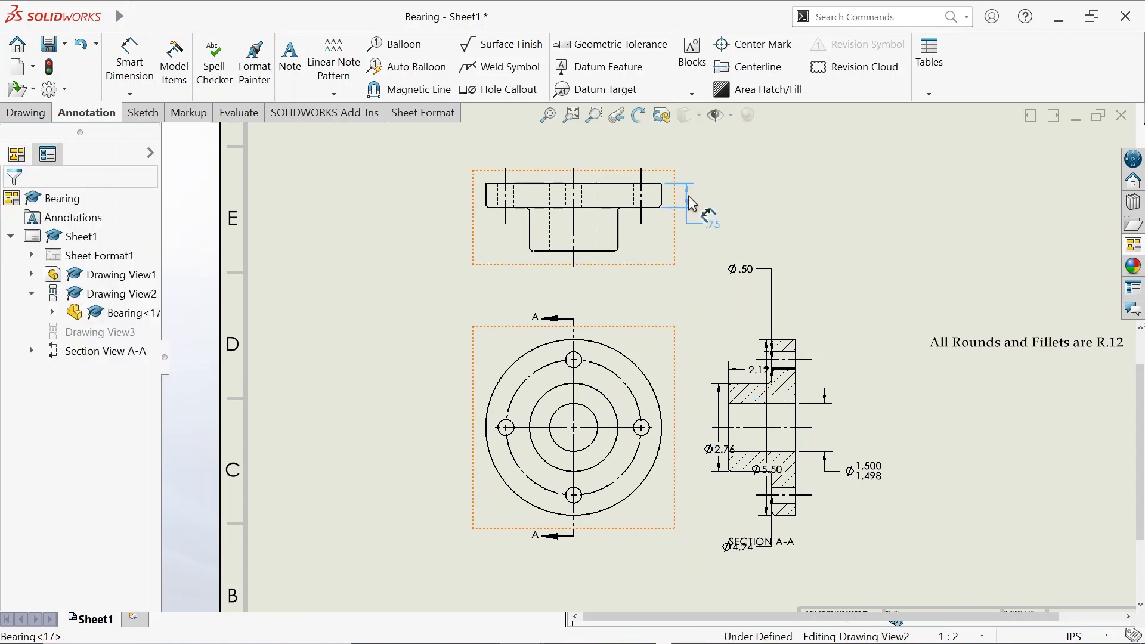
left_click(692, 195)
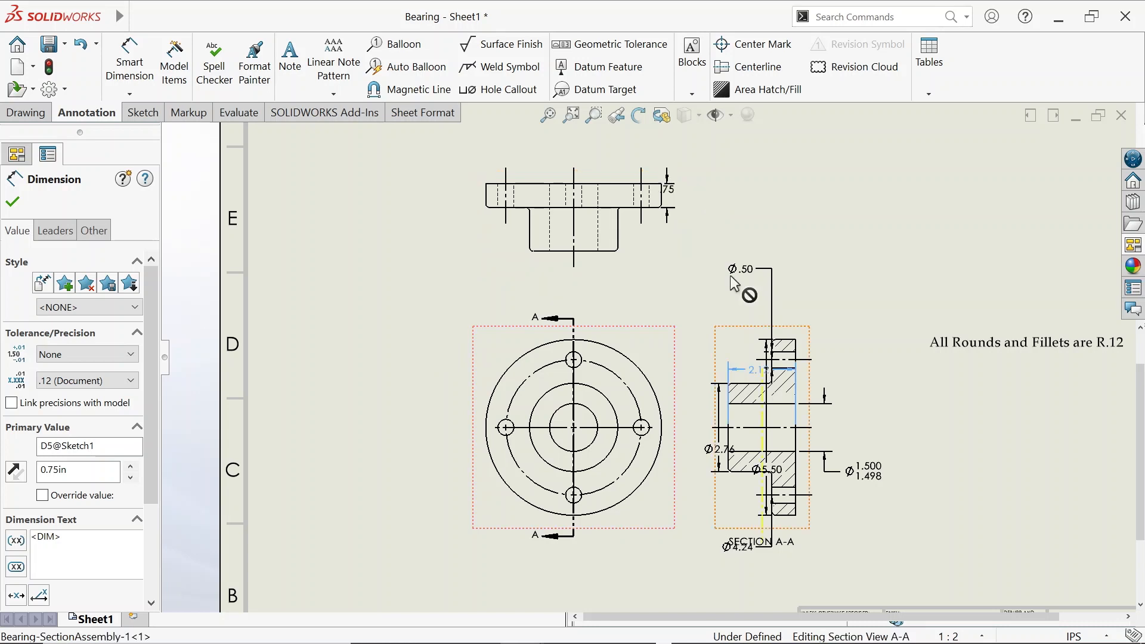
left_click_drag(729, 276, 711, 257, "shift")
Move the 2.12 dimension onto the top view and hide the leftover 2.12 copy
left_click_drag(716, 263, 631, 241, "shift")
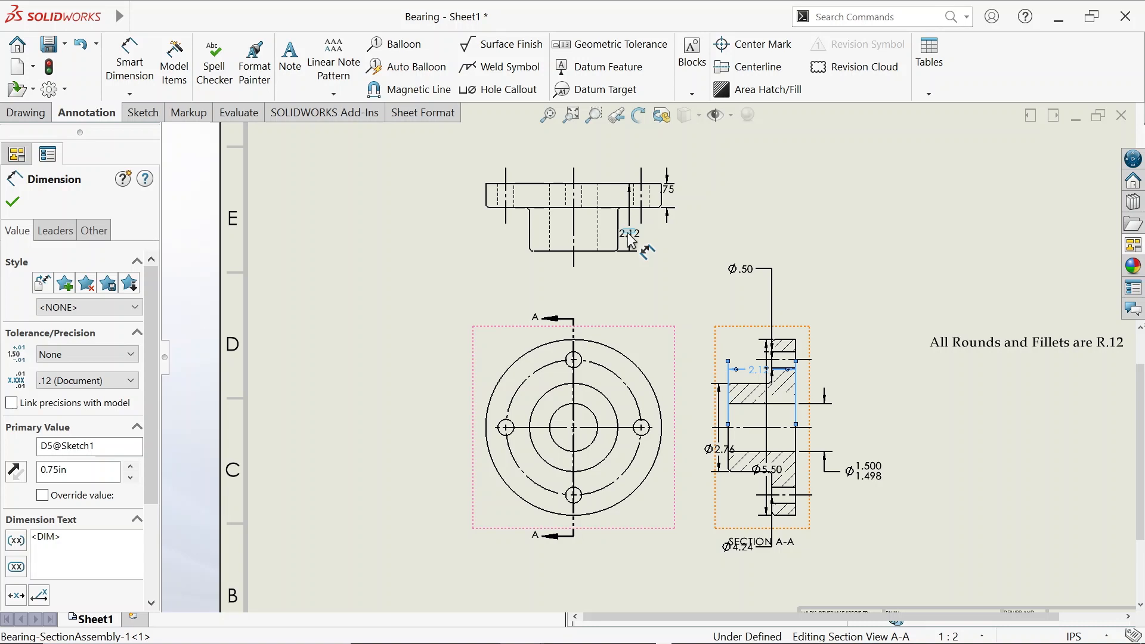
right_click(747, 370)
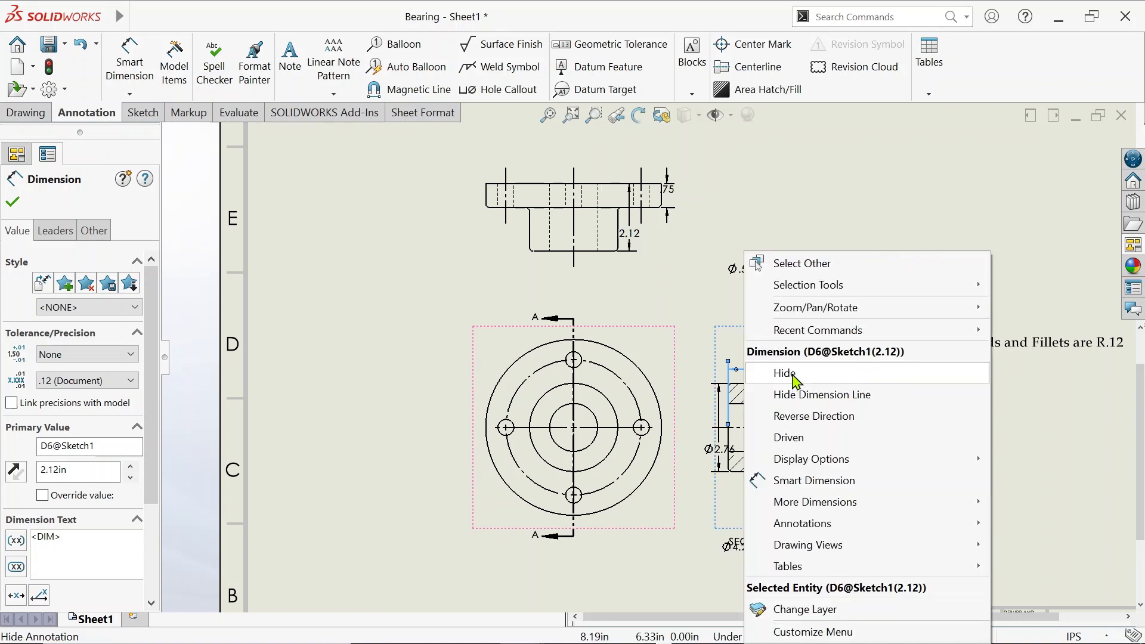
left_click(787, 373)
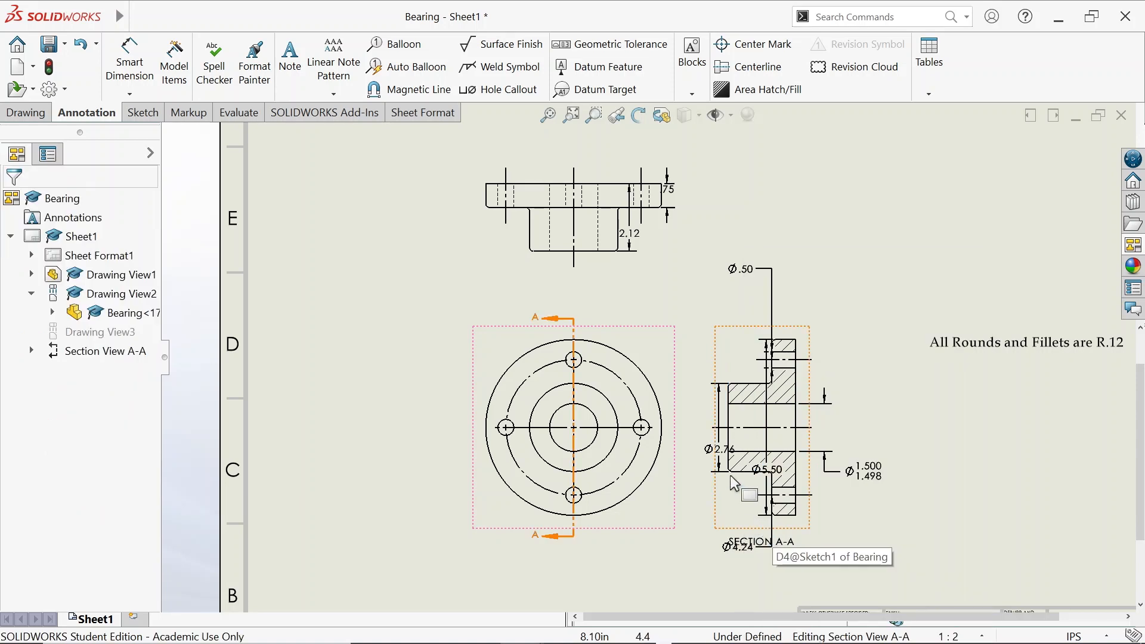
Shift Section A-A right and place its Ø5.50 and Ø2.76 dimensions to its left
left_click_drag(730, 476, 869, 328)
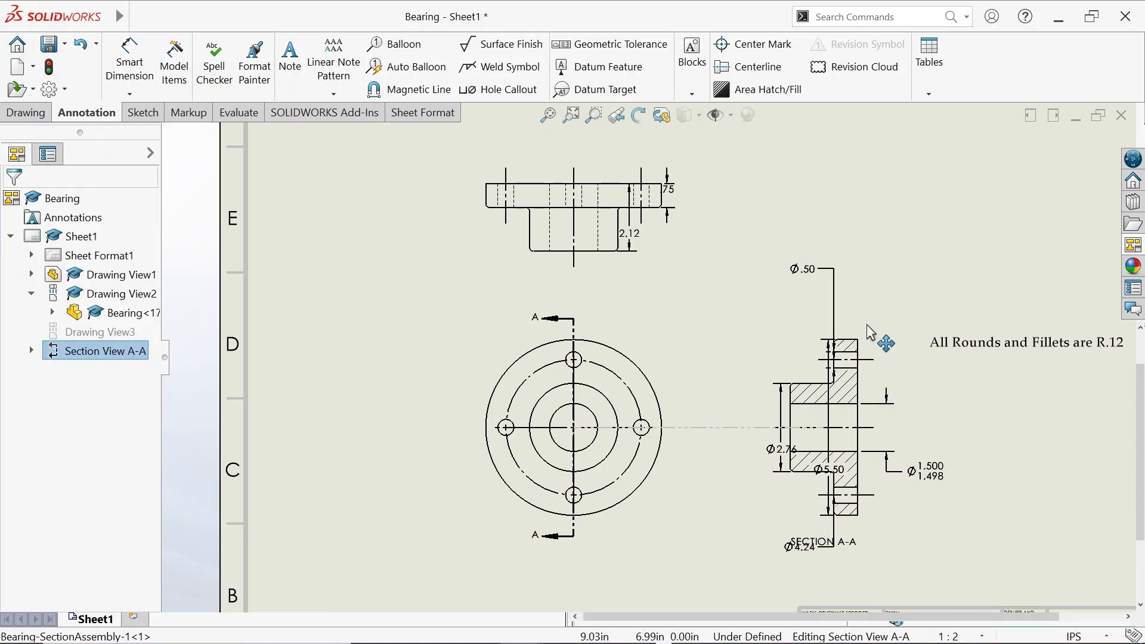
left_click_drag(870, 332, 888, 504)
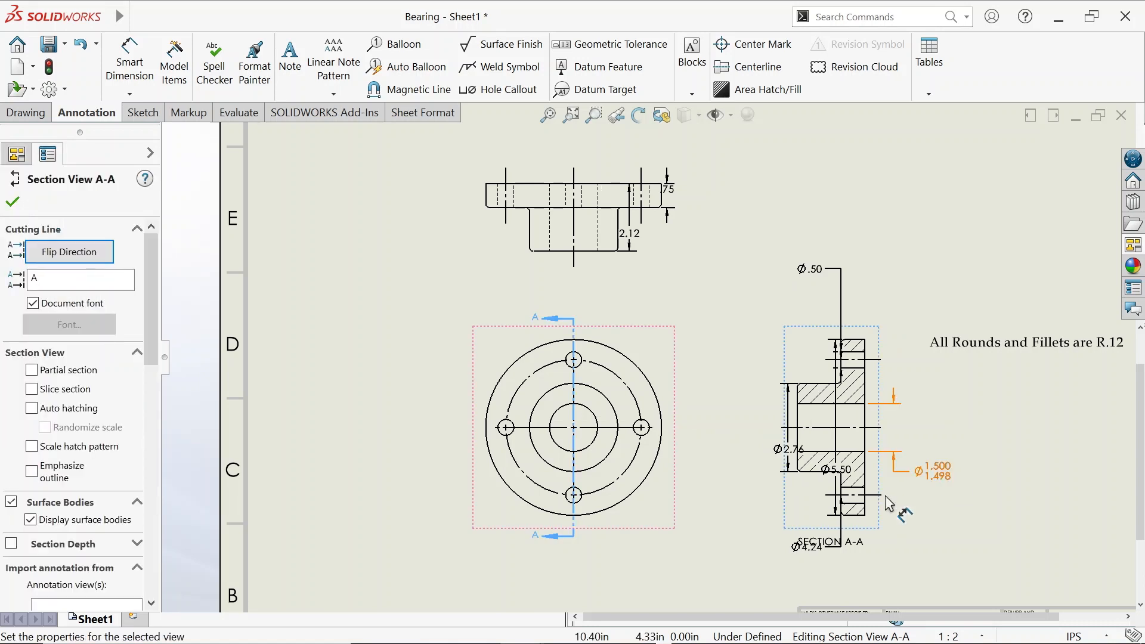
left_click_drag(836, 469, 713, 424)
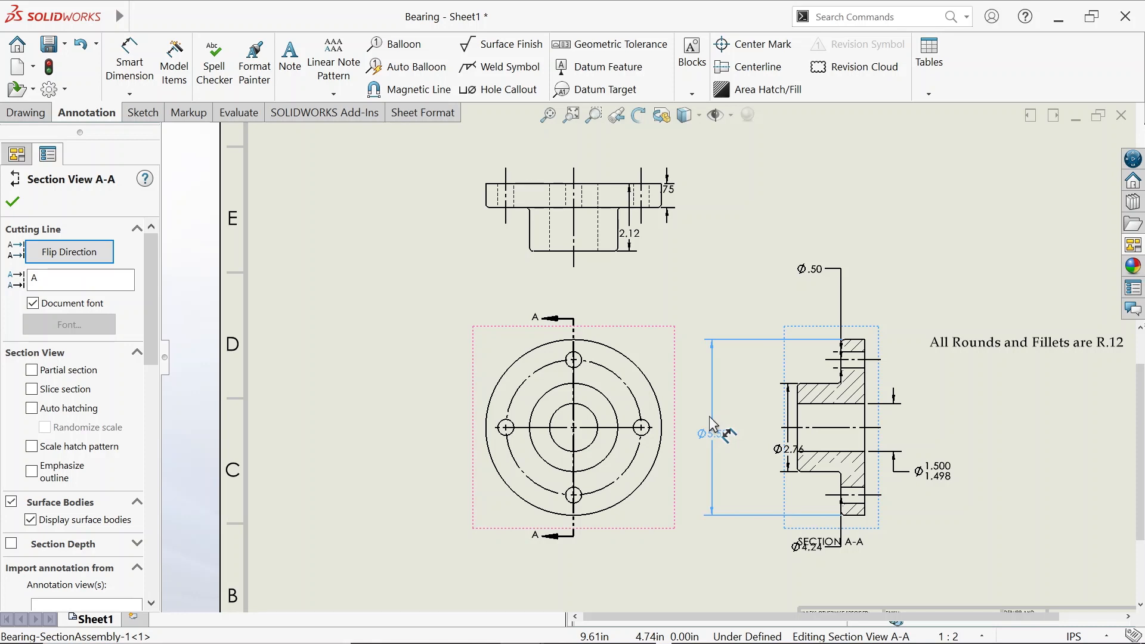
left_click_drag(713, 425, 713, 418)
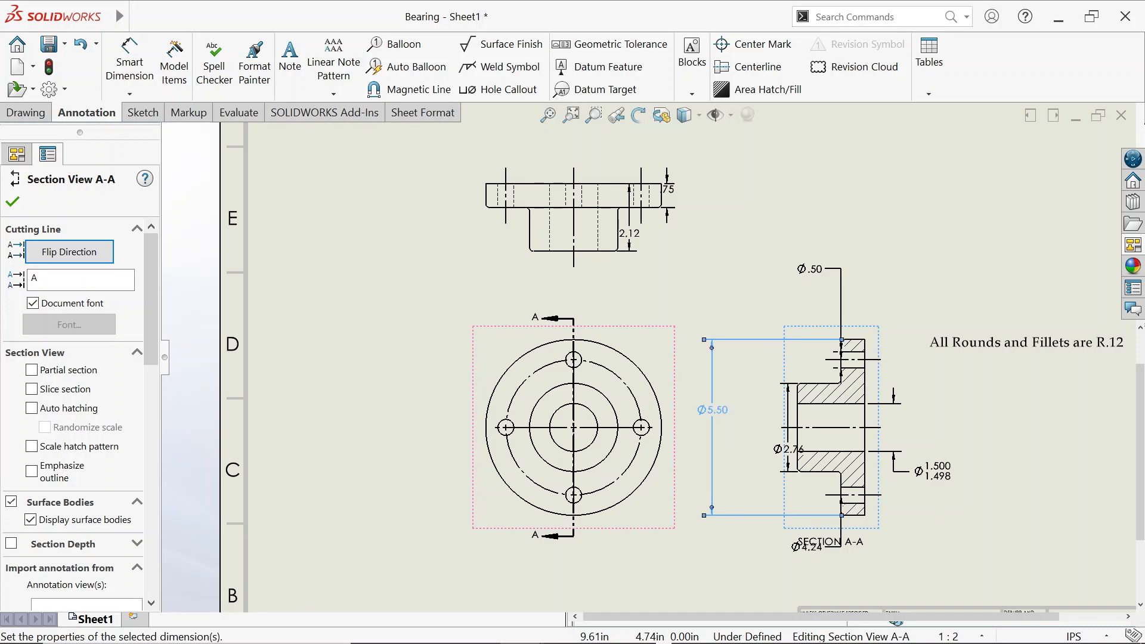
left_click_drag(797, 449, 701, 448)
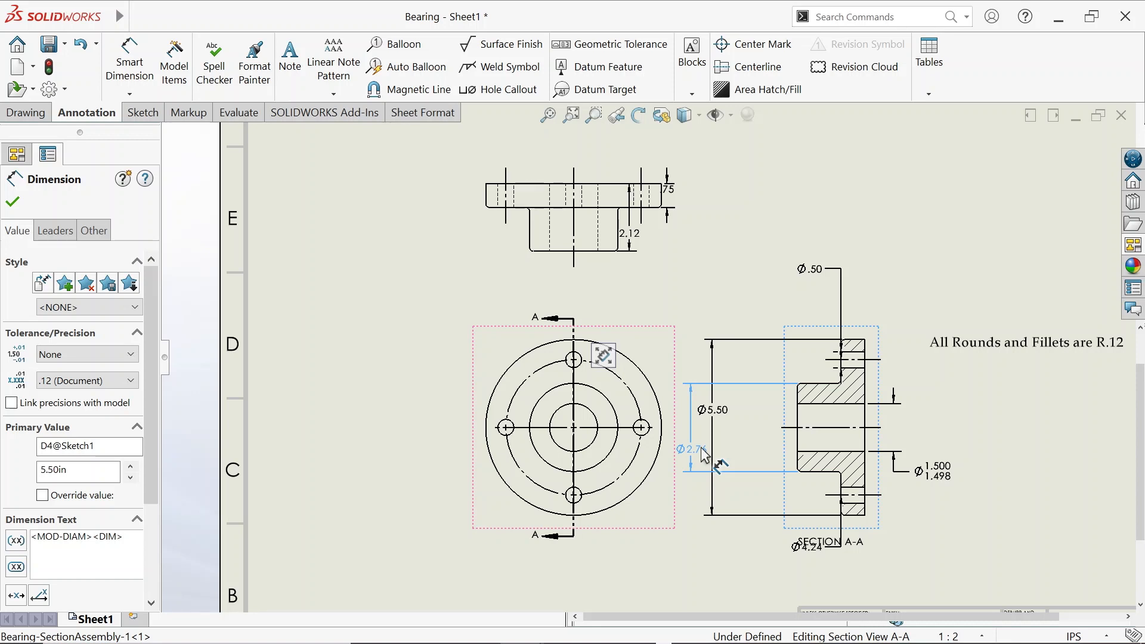
left_click_drag(705, 456, 683, 444)
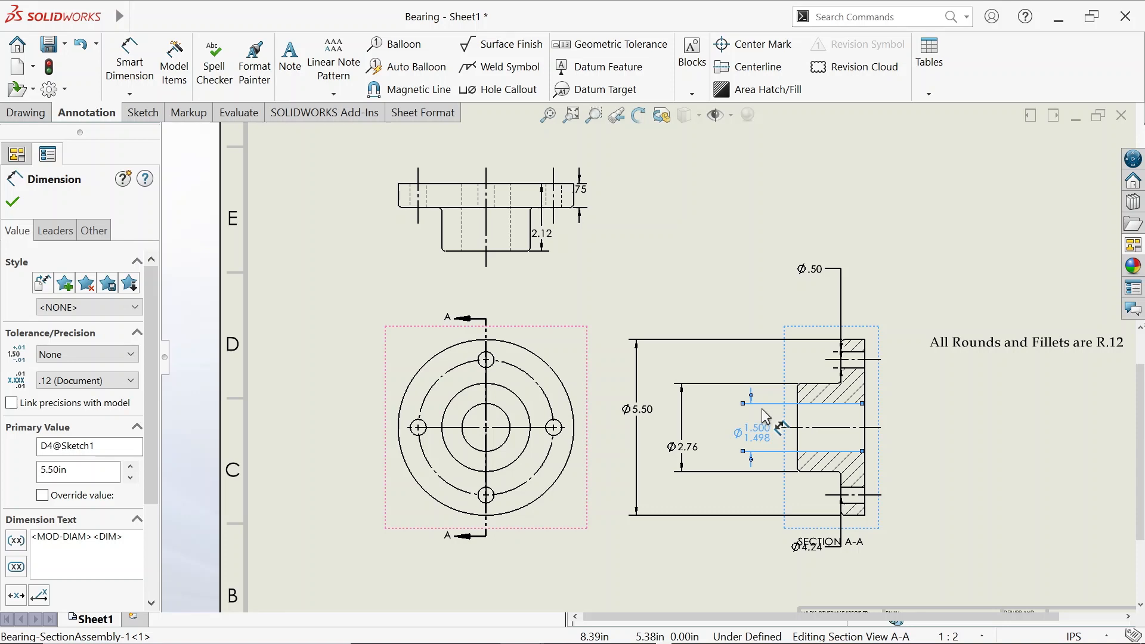
Select the Ø1.500/1.498 dimension, then move the Ø.50 hole size onto a front-view bolt hole
left_click(766, 416)
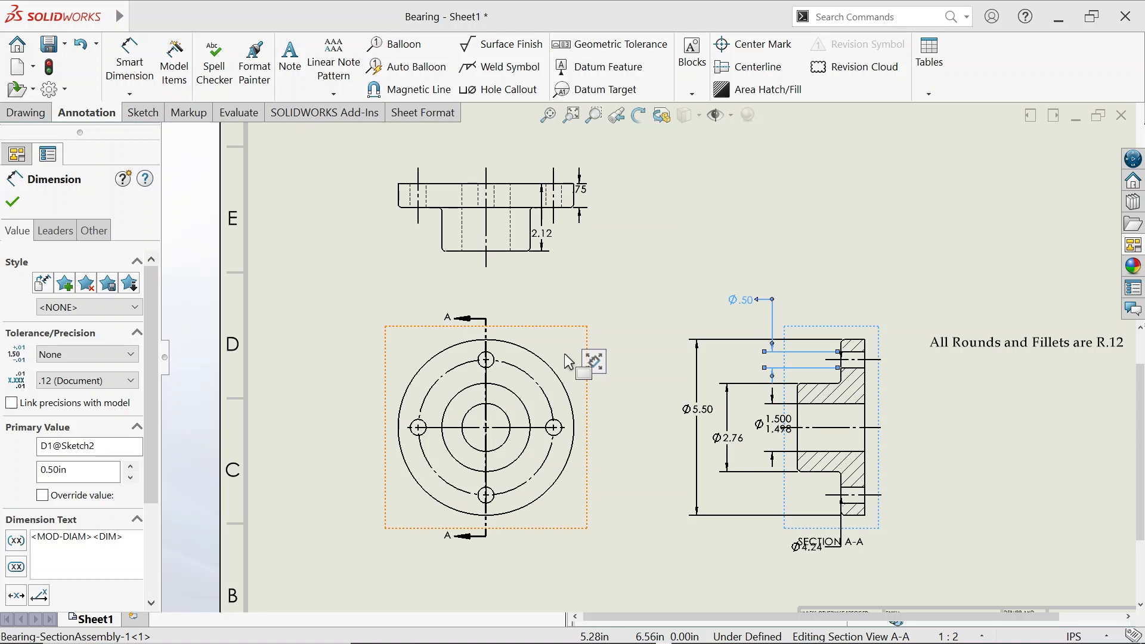
left_click_drag(565, 354, 545, 359, "shift")
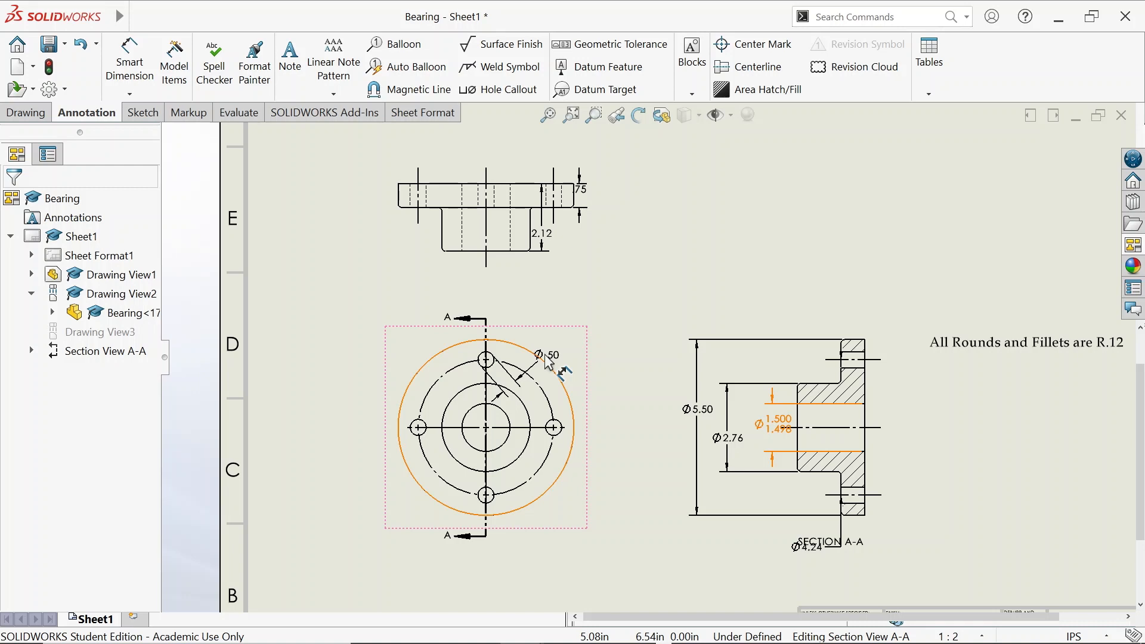
Position the Ø.50 callout above the circular view and add 'Four Holes' to its text
left_click_drag(549, 364, 555, 323)
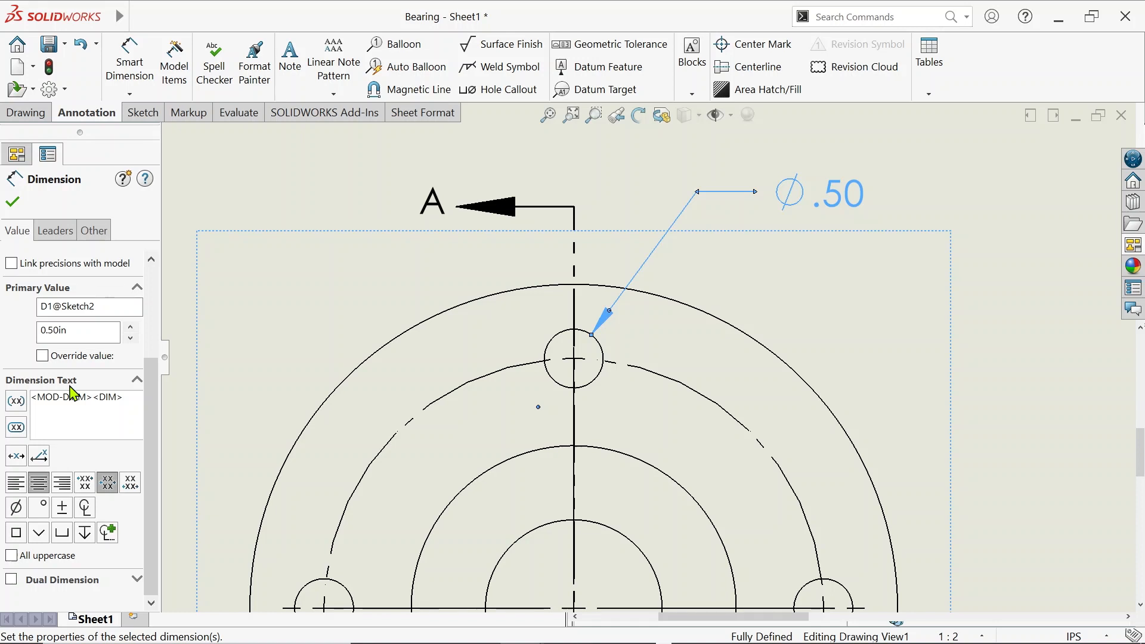
type("Four Holes")
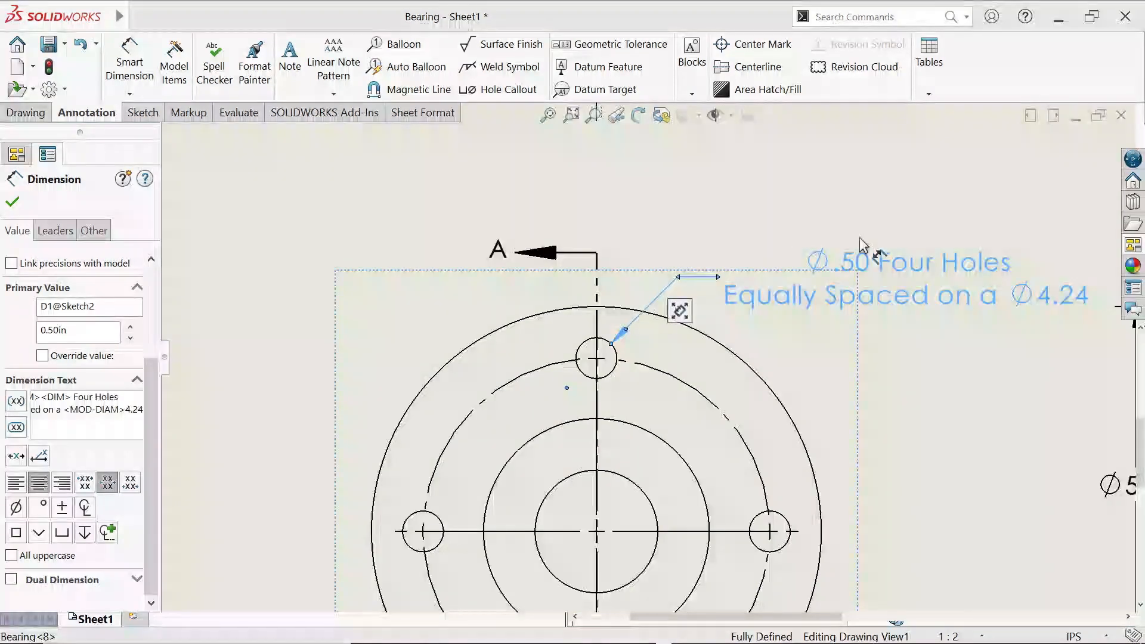
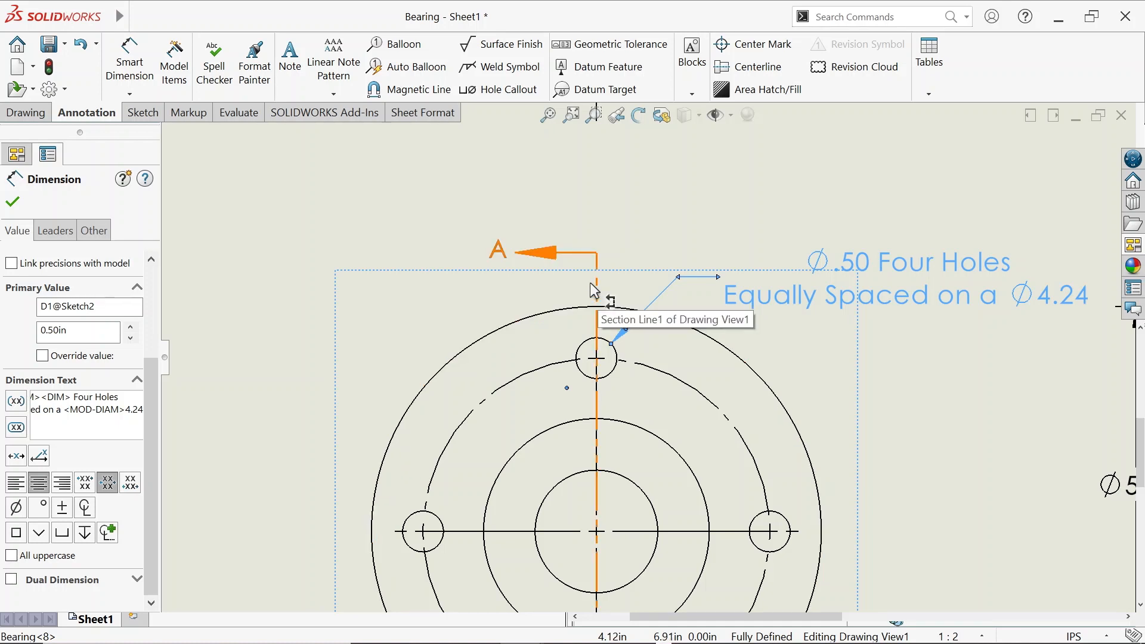
Zoom out to see the finished Ø.50 Four Holes callout alongside the top, circular and section views
scroll(589, 282, "up", 4)
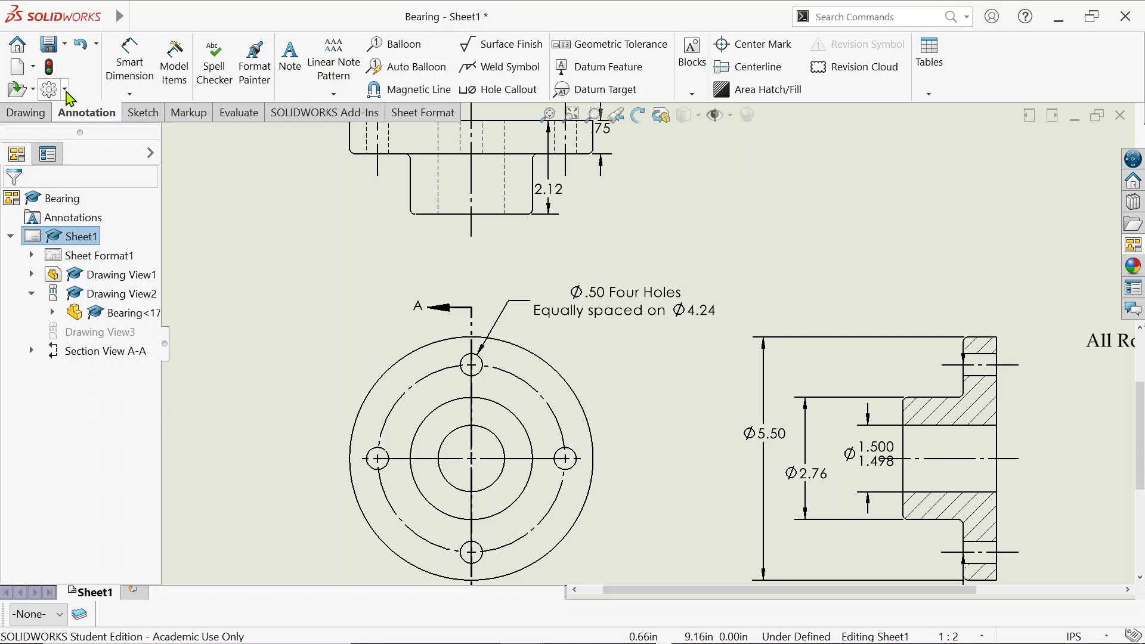
left_click(67, 96)
In Document Properties > Line Font, keep Visible Edges solid with a custom .024 thickness
left_click(75, 112)
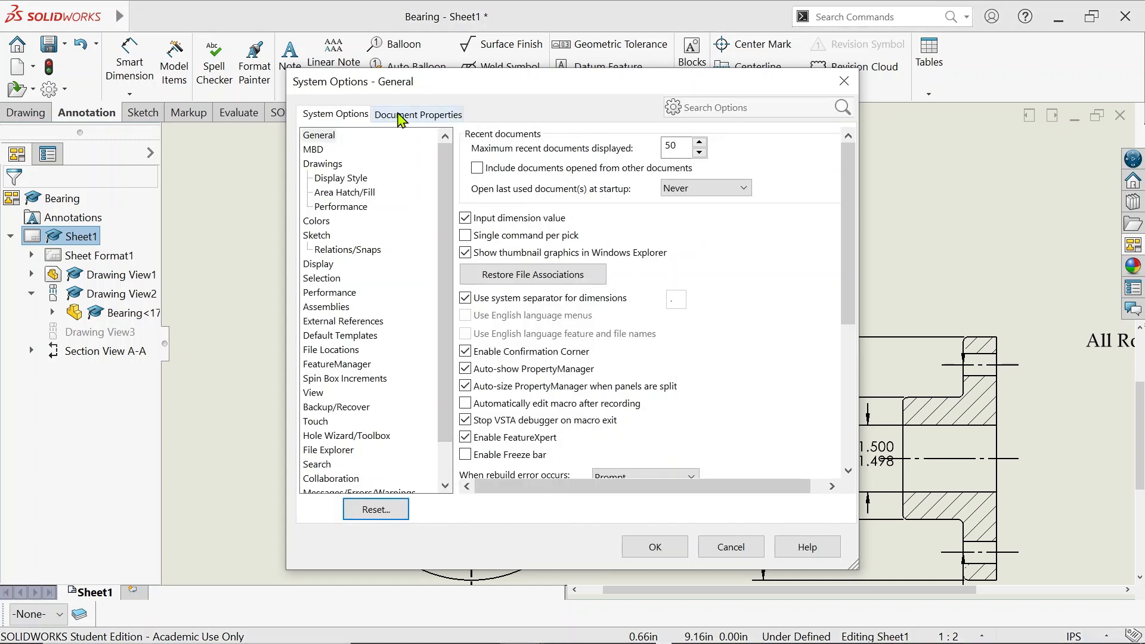
left_click(399, 117)
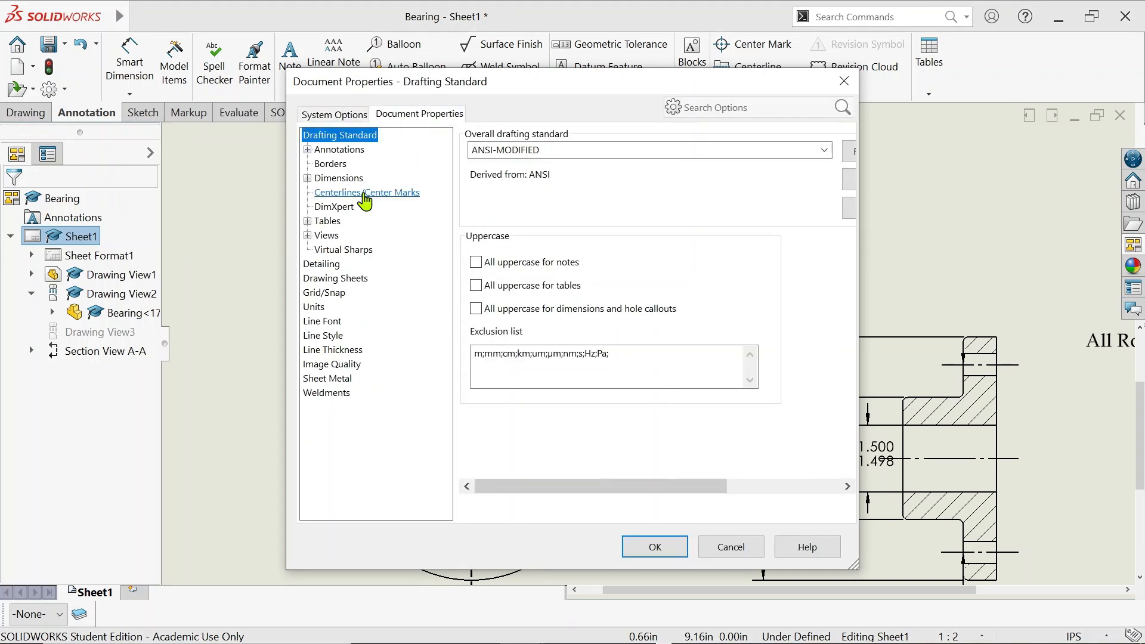
left_click(330, 322)
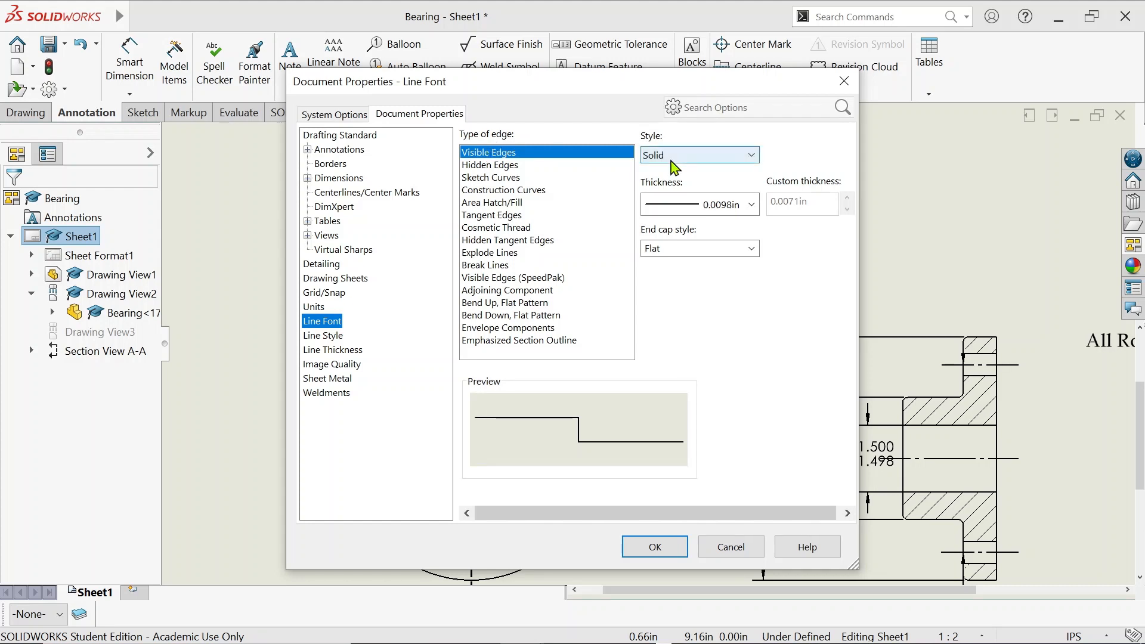
left_click(674, 156)
left_click(679, 164)
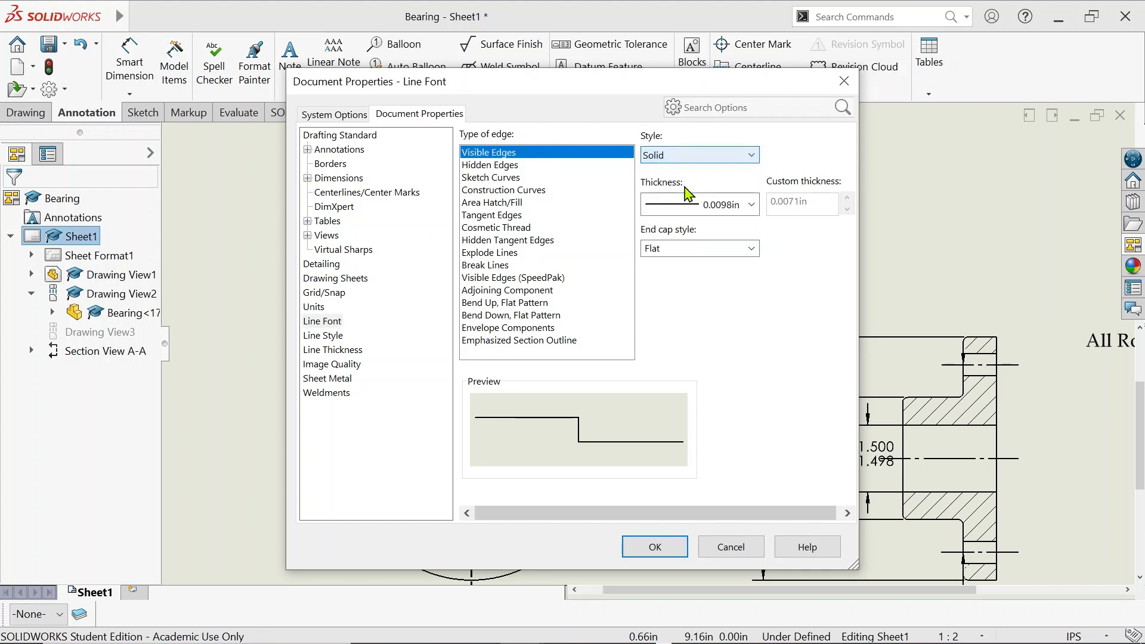
left_click(702, 204)
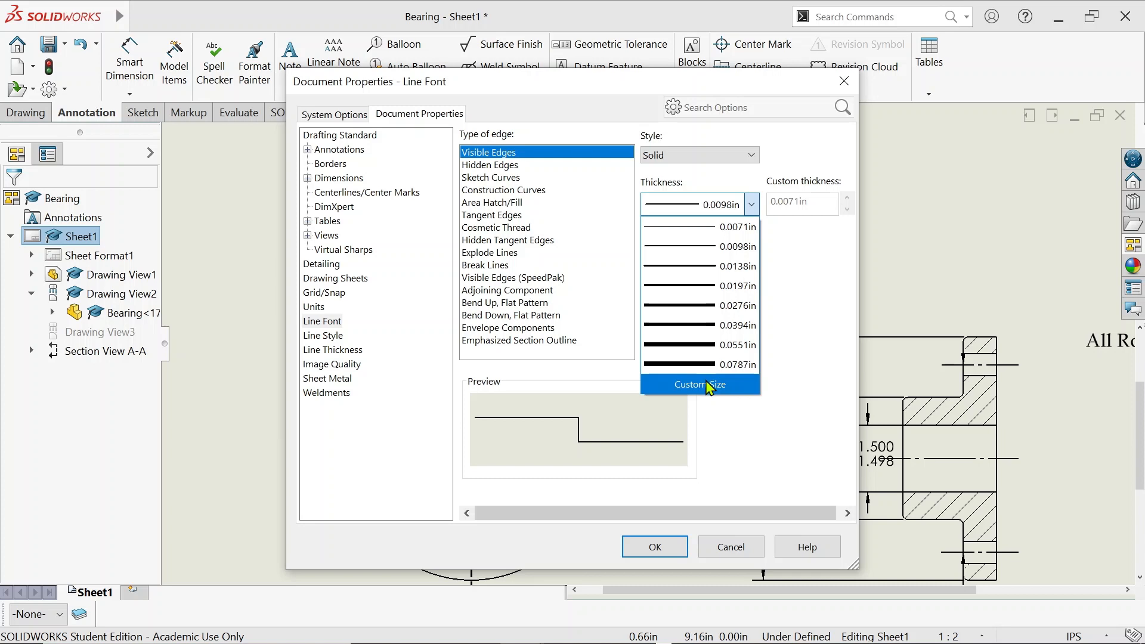
left_click(708, 386)
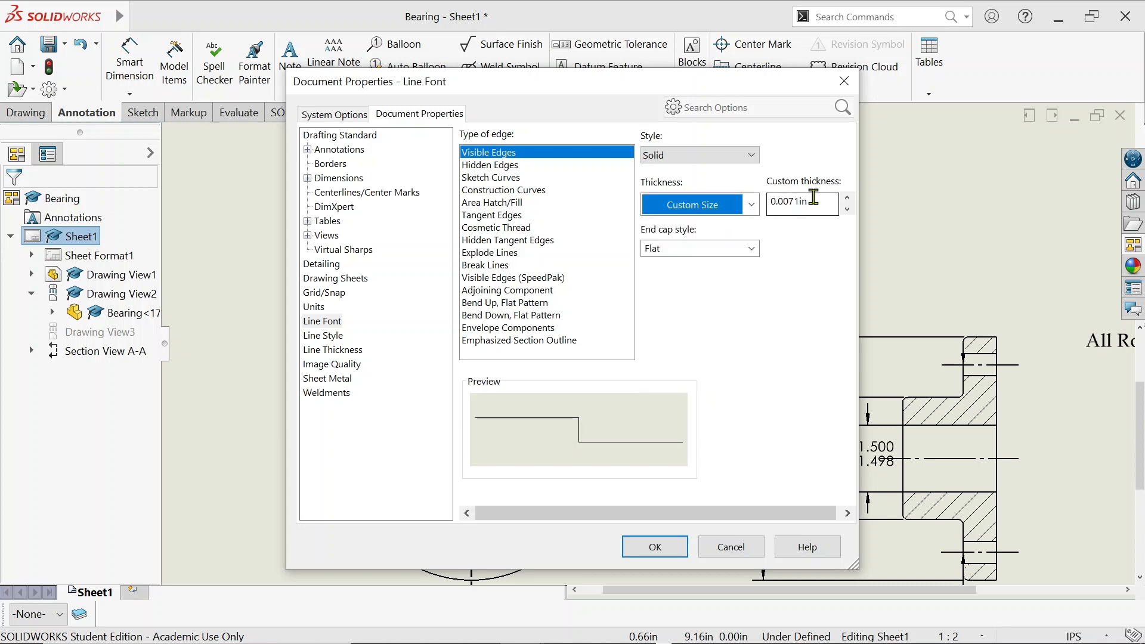
double_click(814, 201)
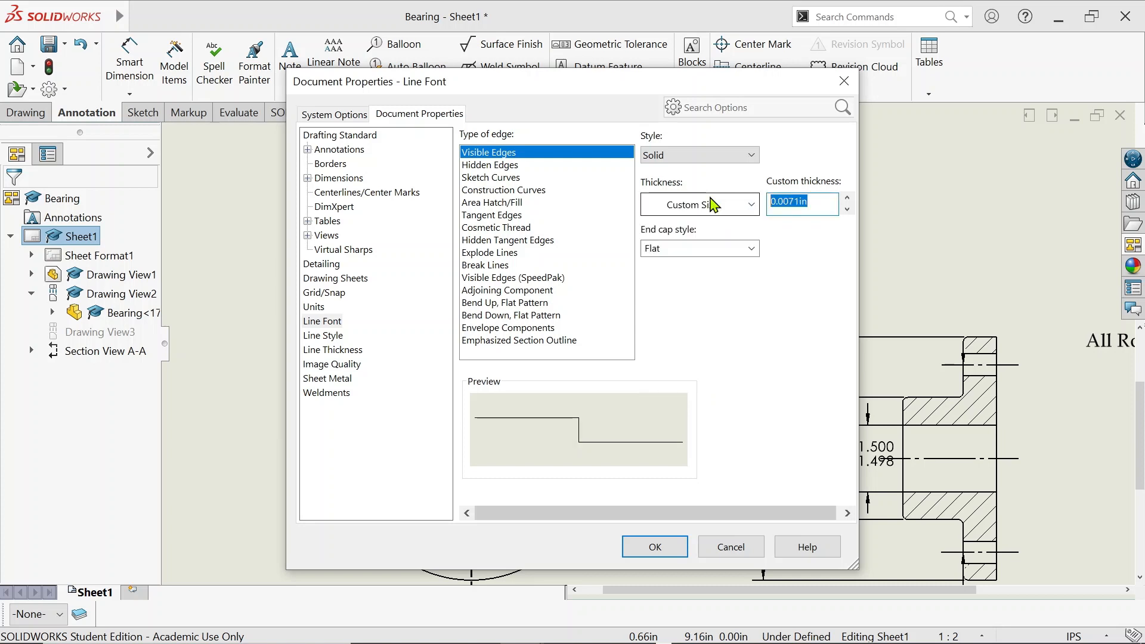
type(".")
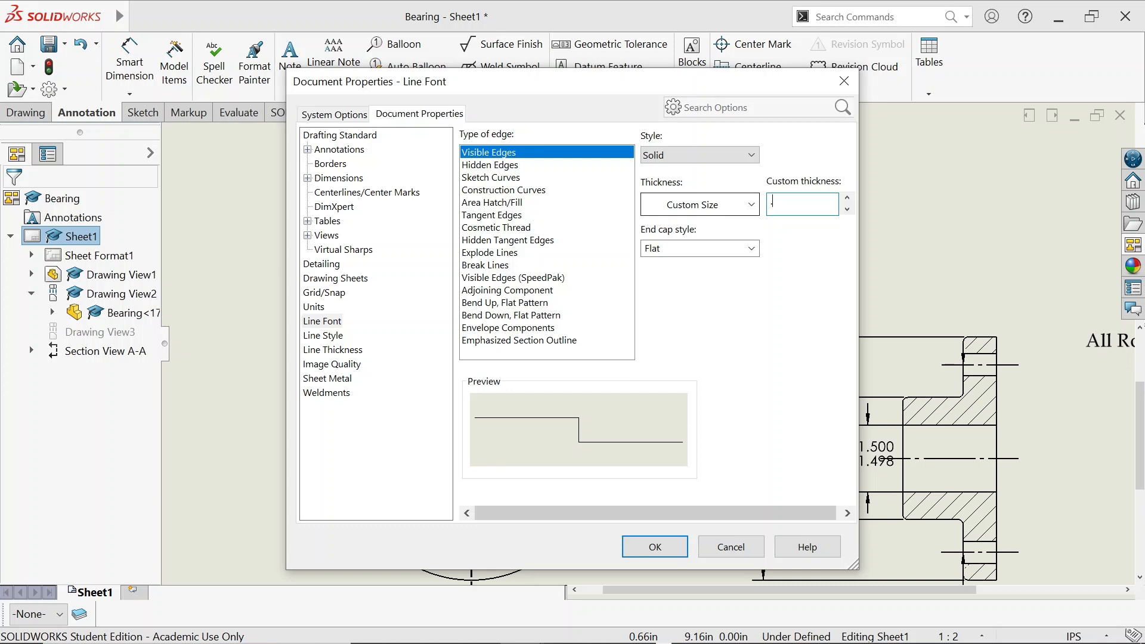
type("024")
Give Hidden Edges a custom line thickness of 0.012in
left_click(502, 167)
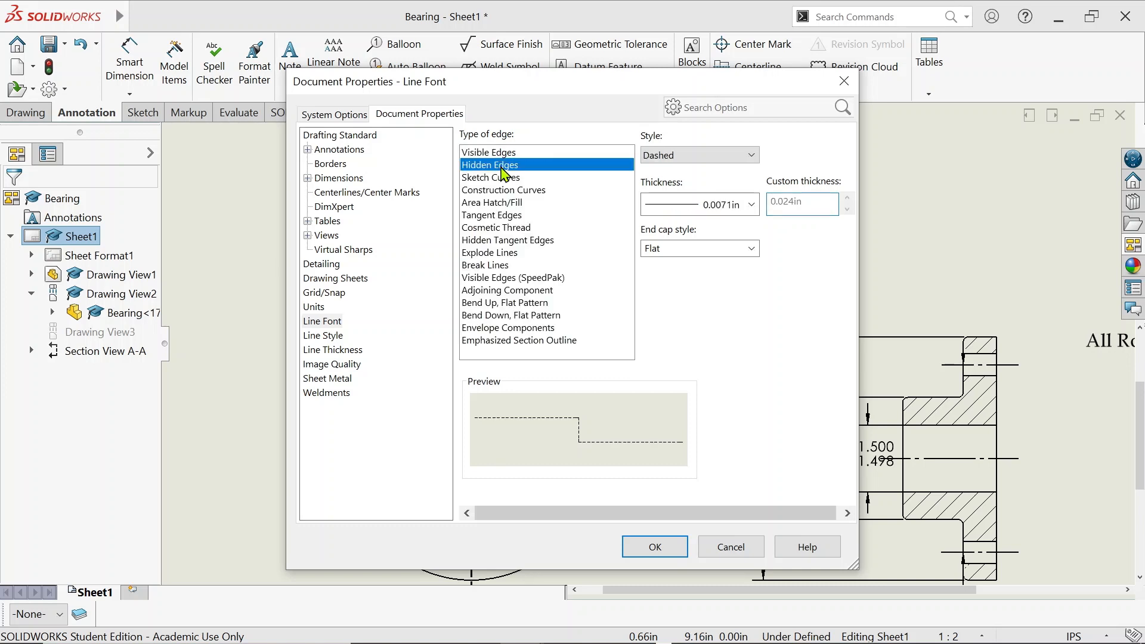
left_click(706, 206)
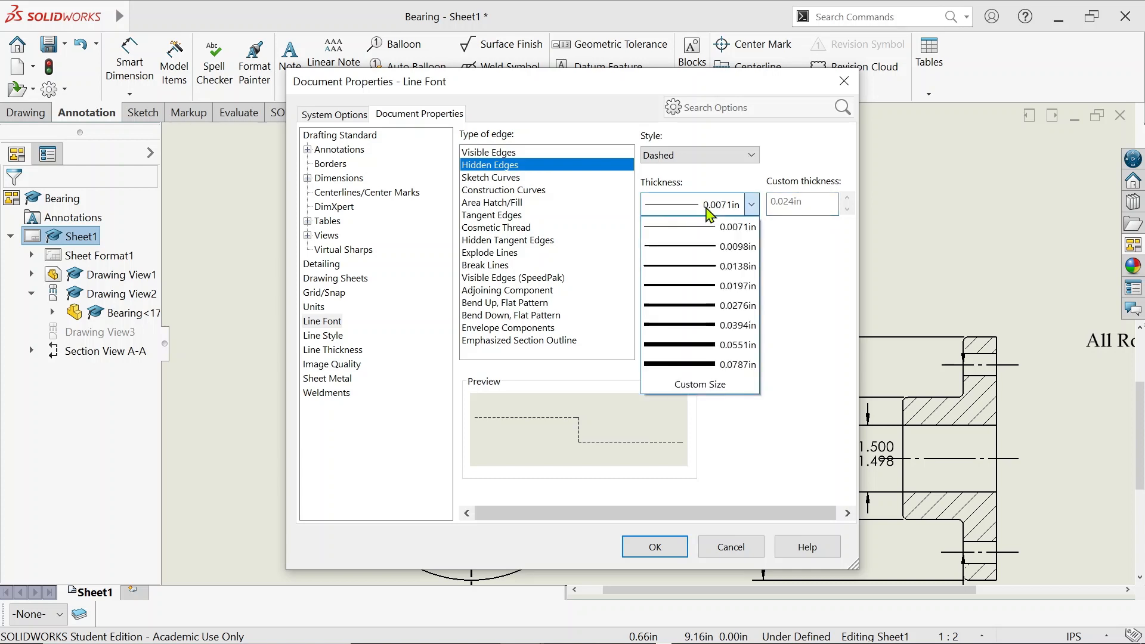
left_click(732, 385)
left_click(779, 202)
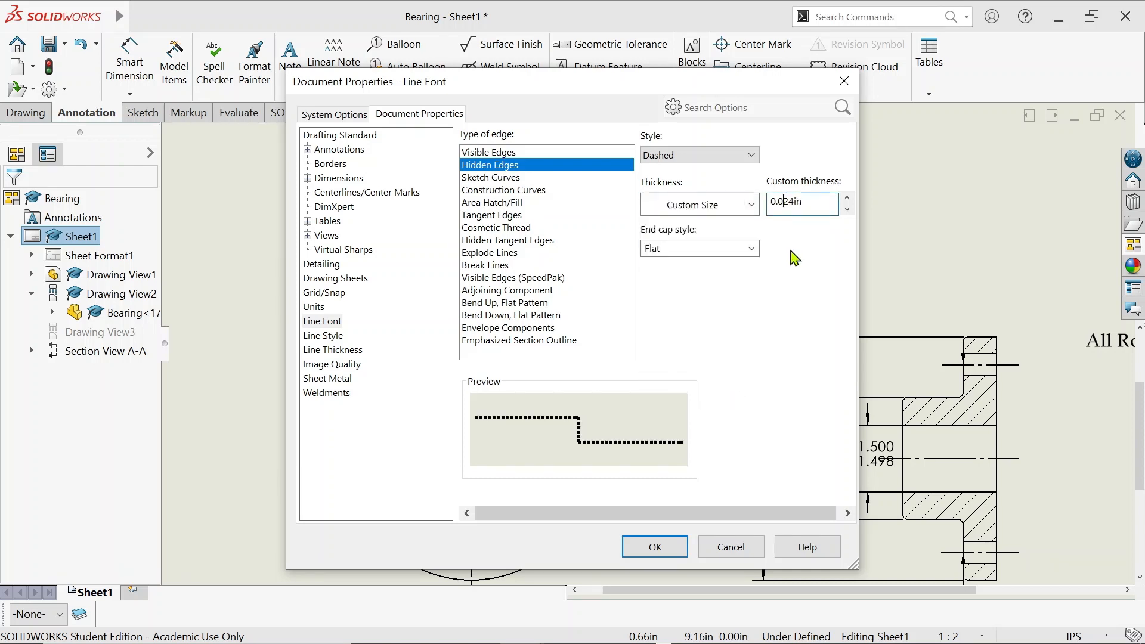
key("Delete")
key("Delete")
type("12")
Set Area Hatch/Fill thickness to 0.0098in and apply the line font settings
left_click(489, 203)
left_click(743, 205)
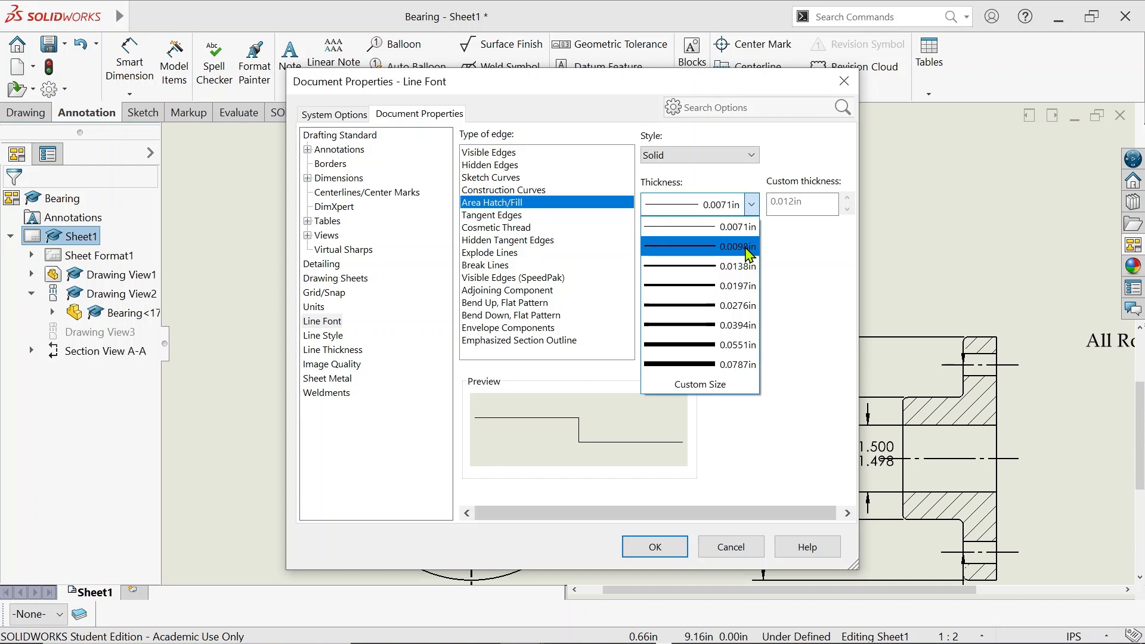
left_click(749, 254)
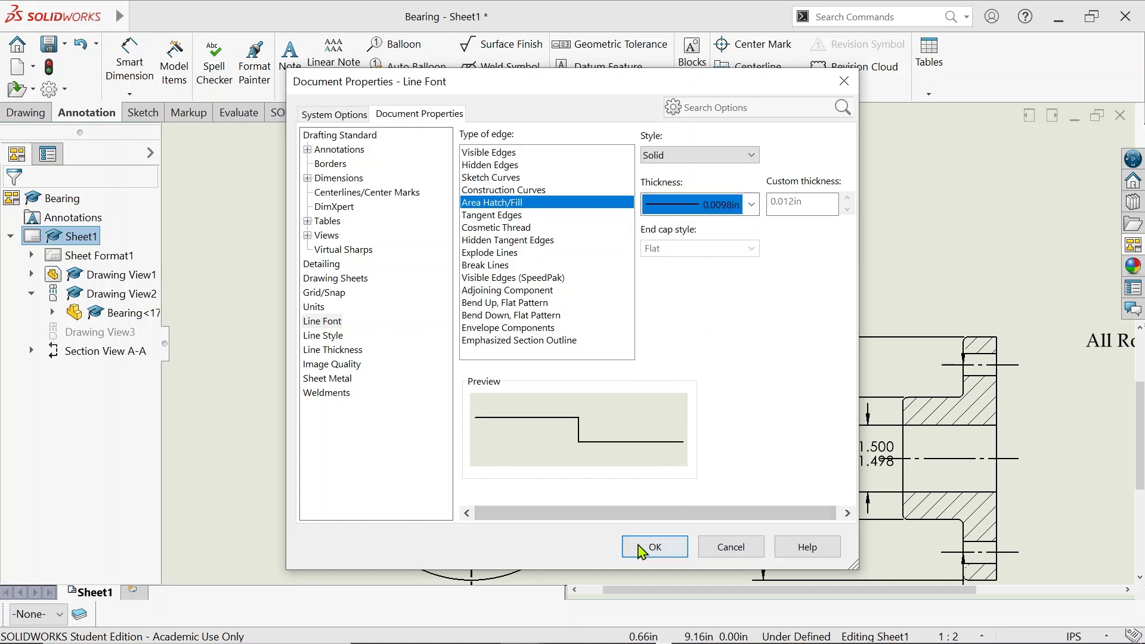
left_click(640, 548)
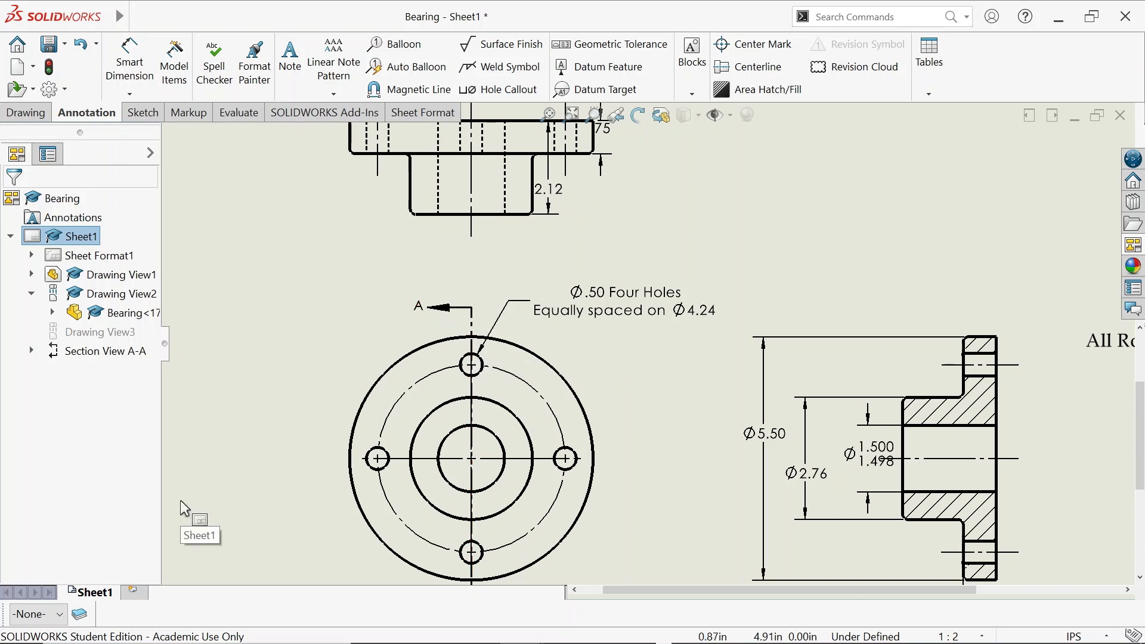
Toggle the Layer toolbar off and back on through View > Toolbars > Layer
mouse_move(120, 17)
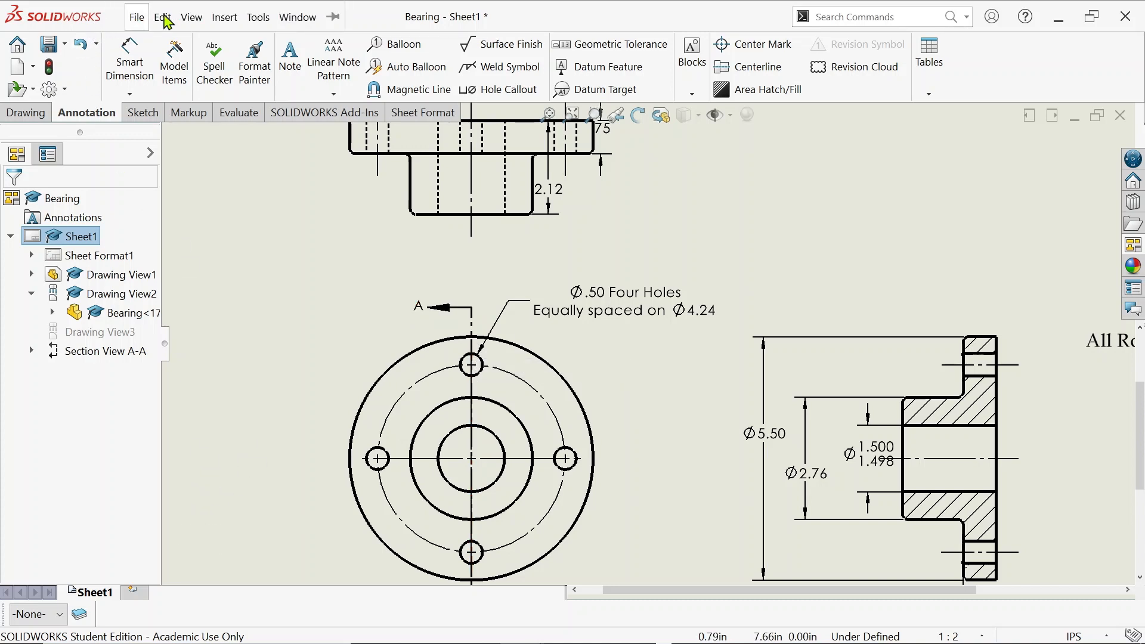
left_click(200, 20)
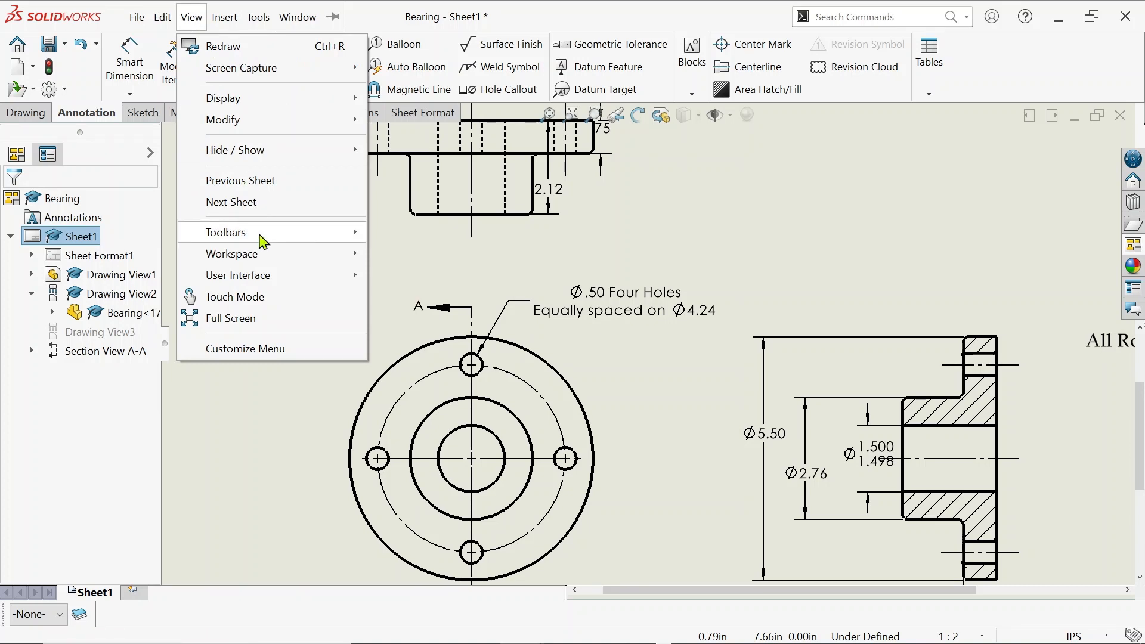
mouse_move(263, 235)
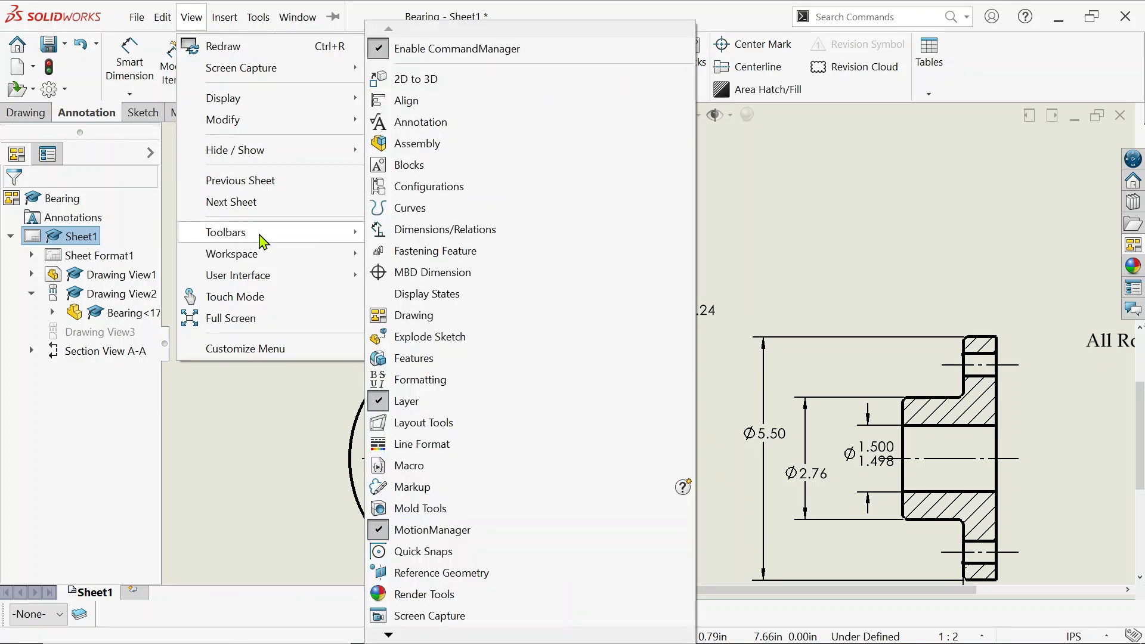
left_click(402, 404)
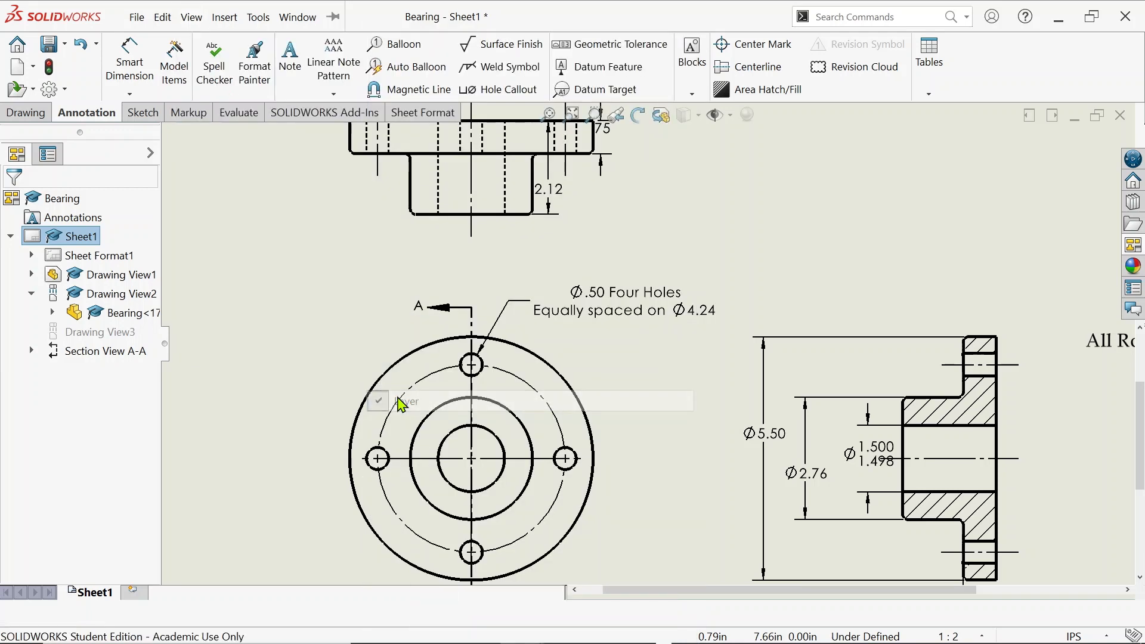
left_click(137, 17)
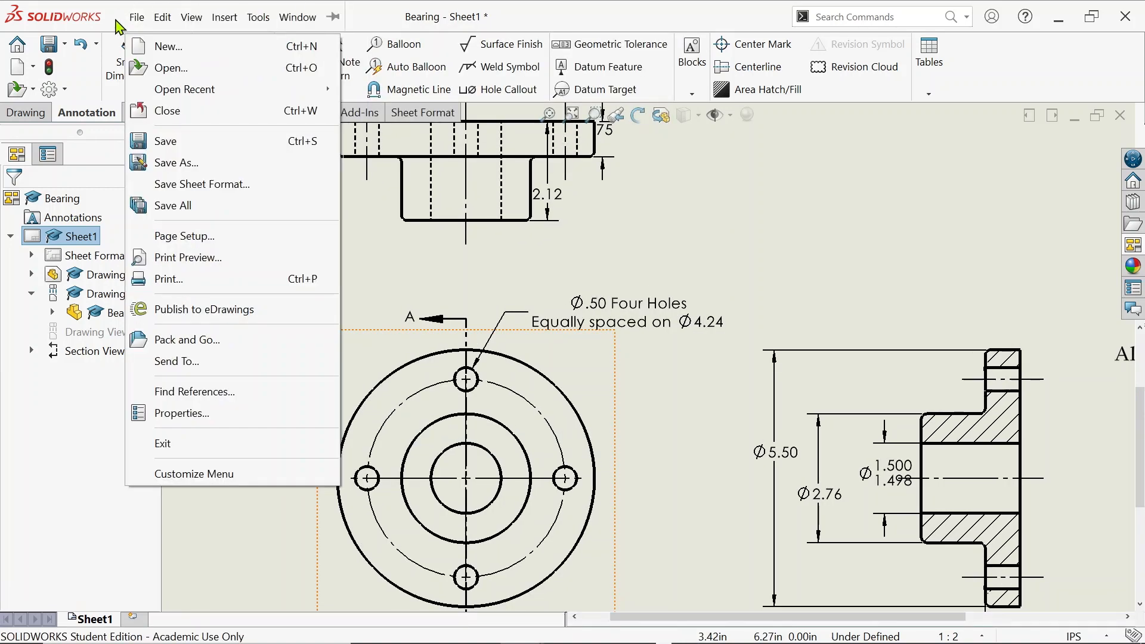
left_click(191, 16)
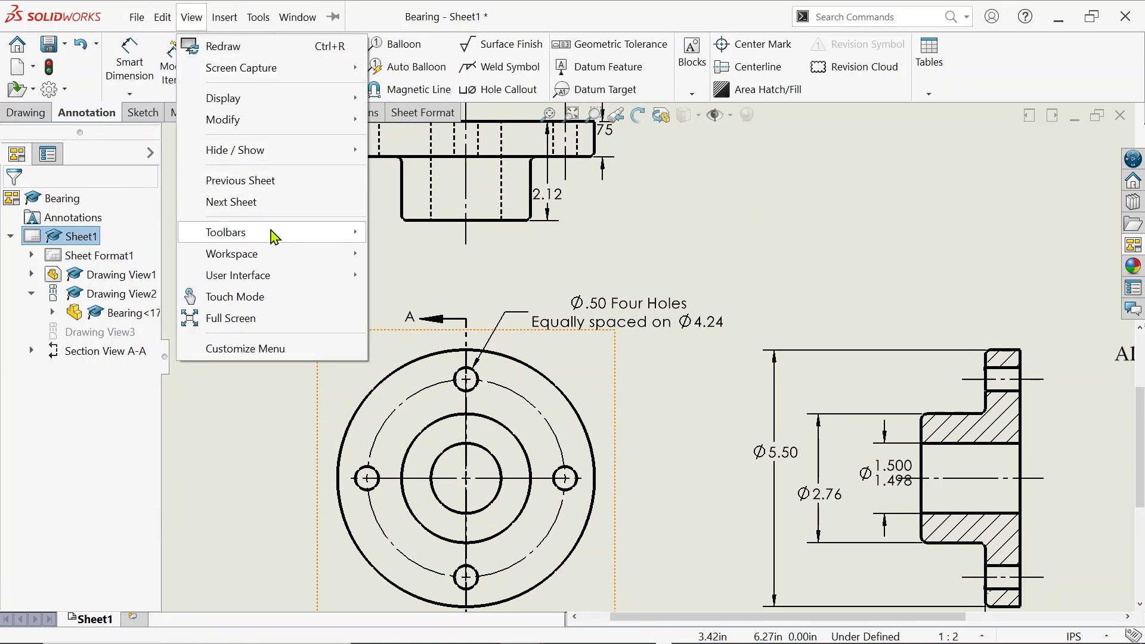
mouse_move(276, 236)
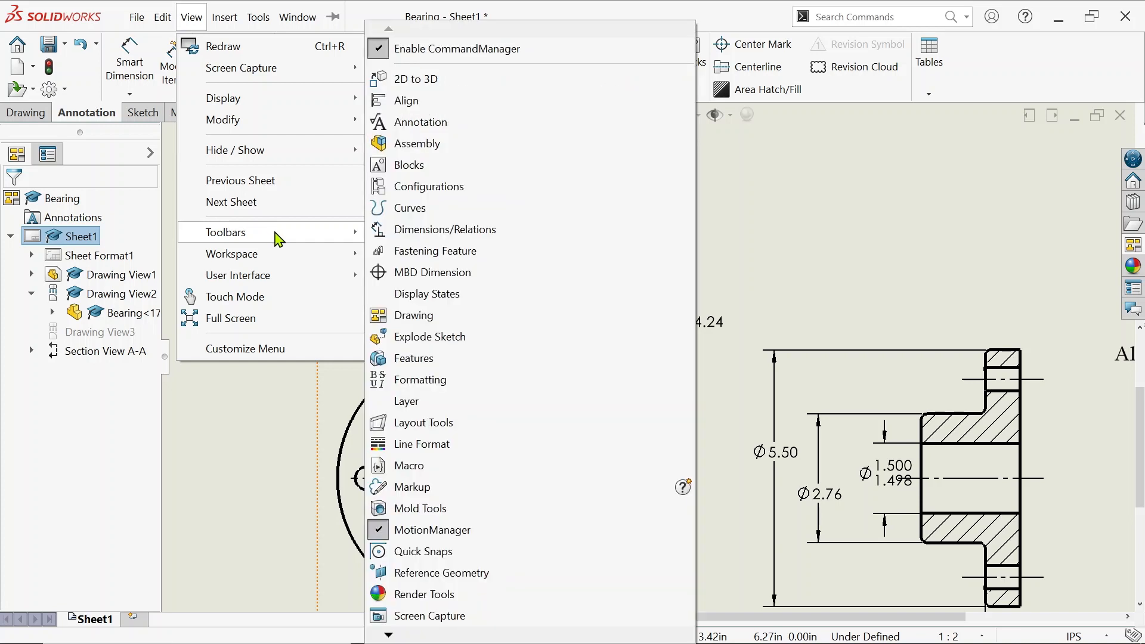
left_click(446, 407)
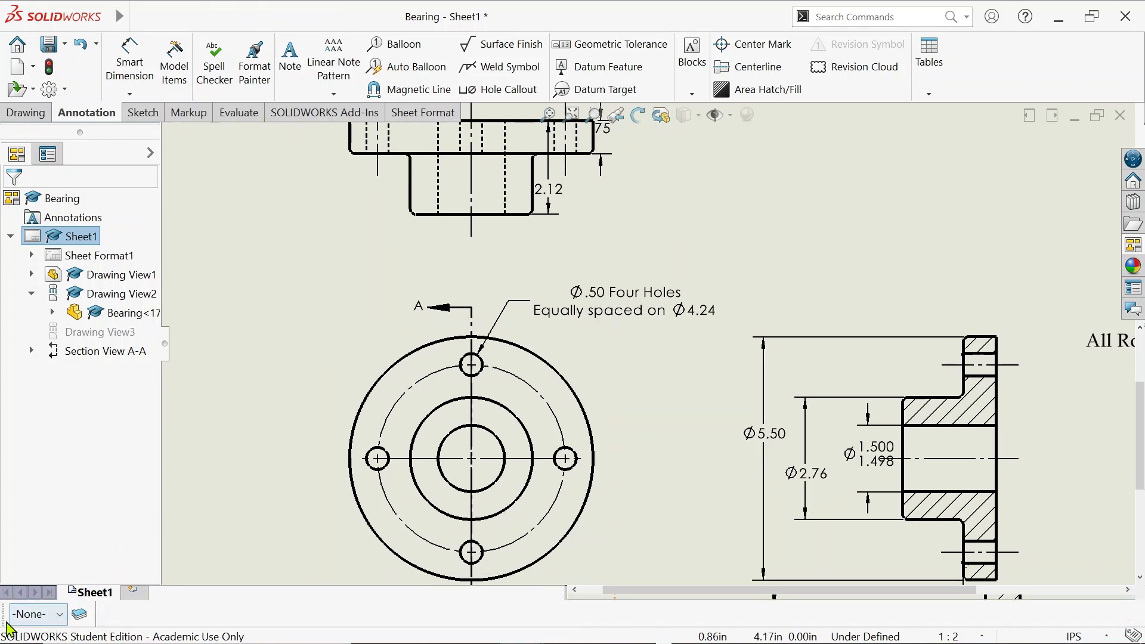
mouse_move(5, 614)
left_mouse_down()
mouse_move(78, 614)
mouse_move(119, 477)
mouse_move(213, 452)
left_mouse_up()
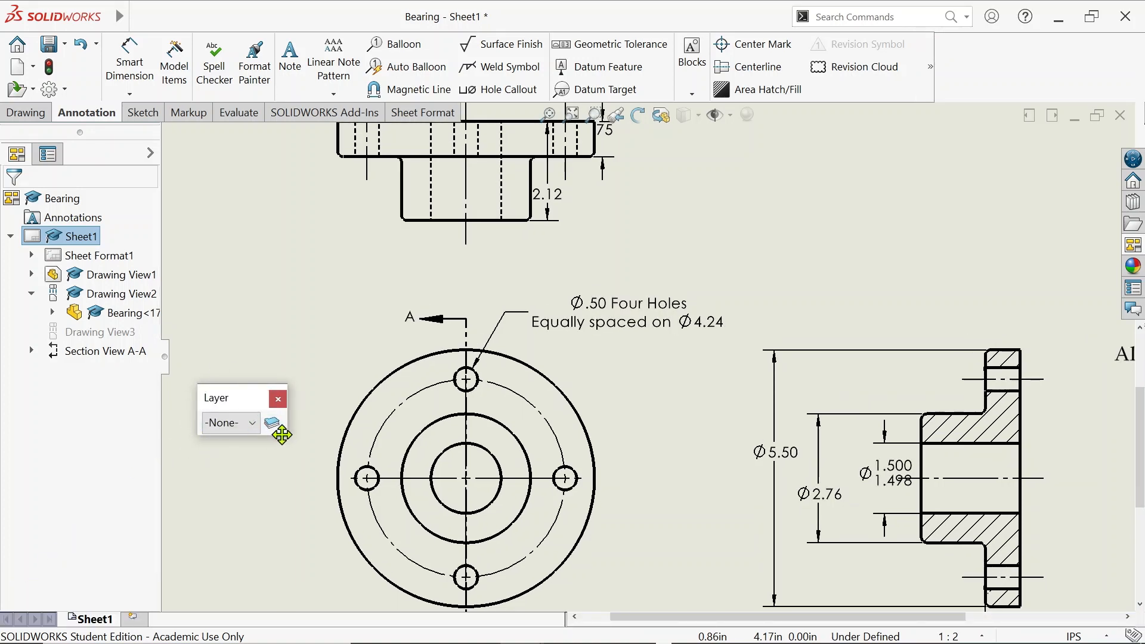
left_click(253, 423)
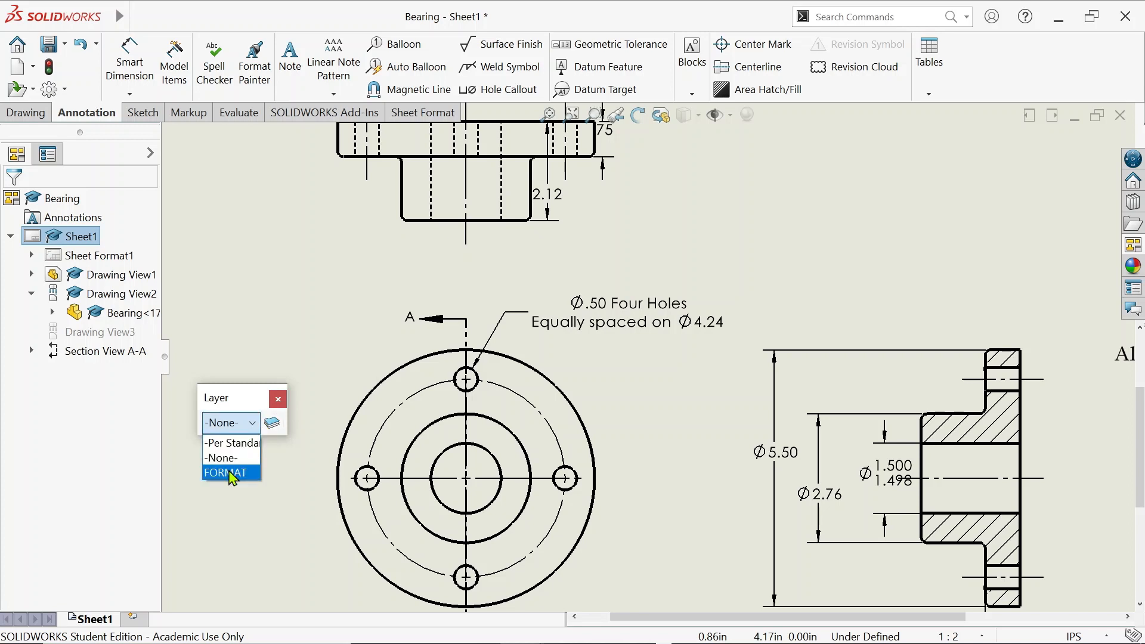
left_click(275, 423)
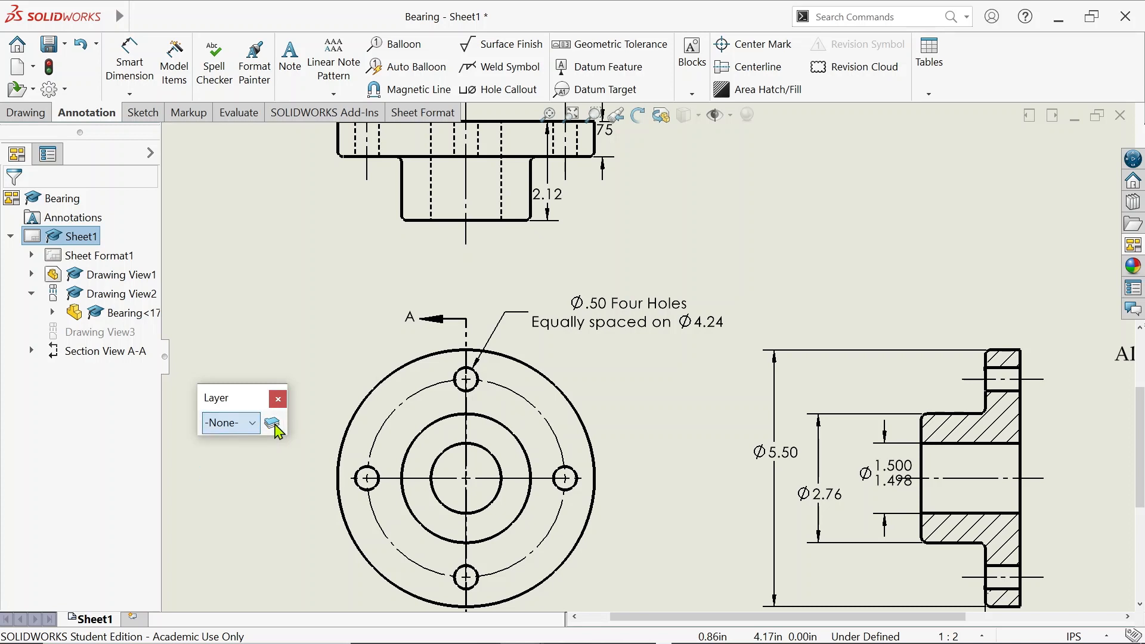
left_click(274, 425)
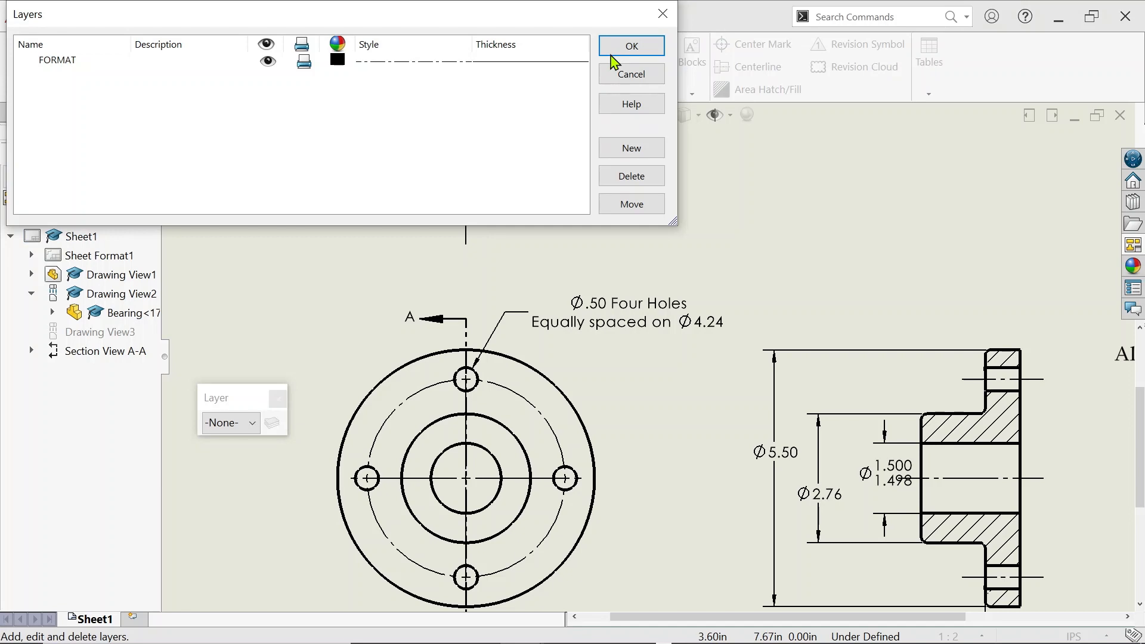
left_click(612, 55)
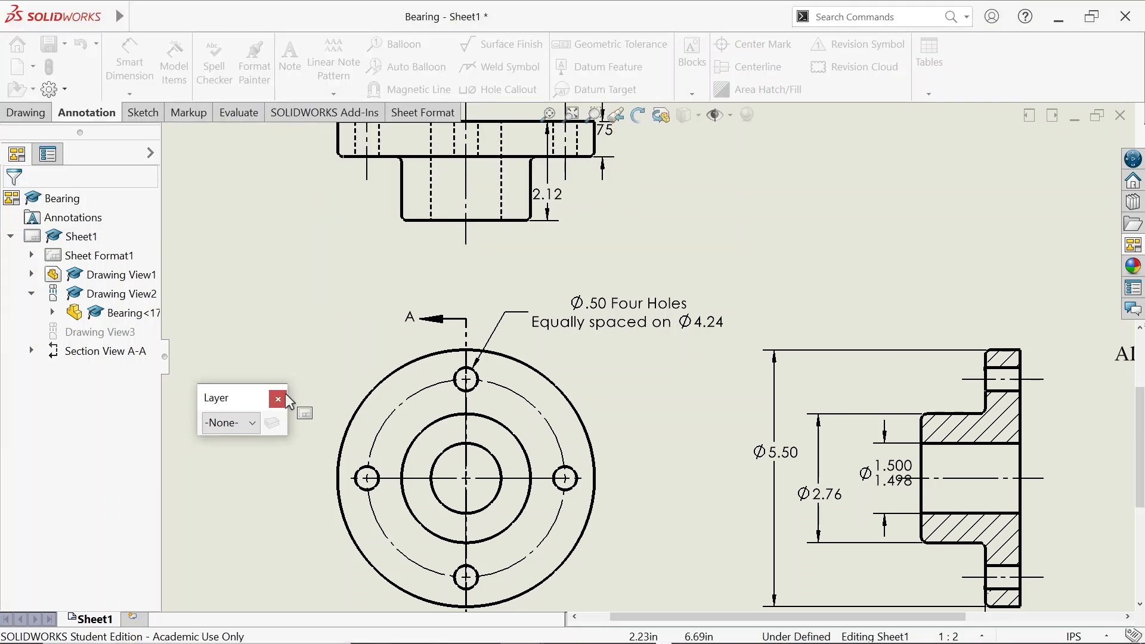
Add a layer named 'Section plane edge' with Chain line style and a thin thickness
left_click(273, 424)
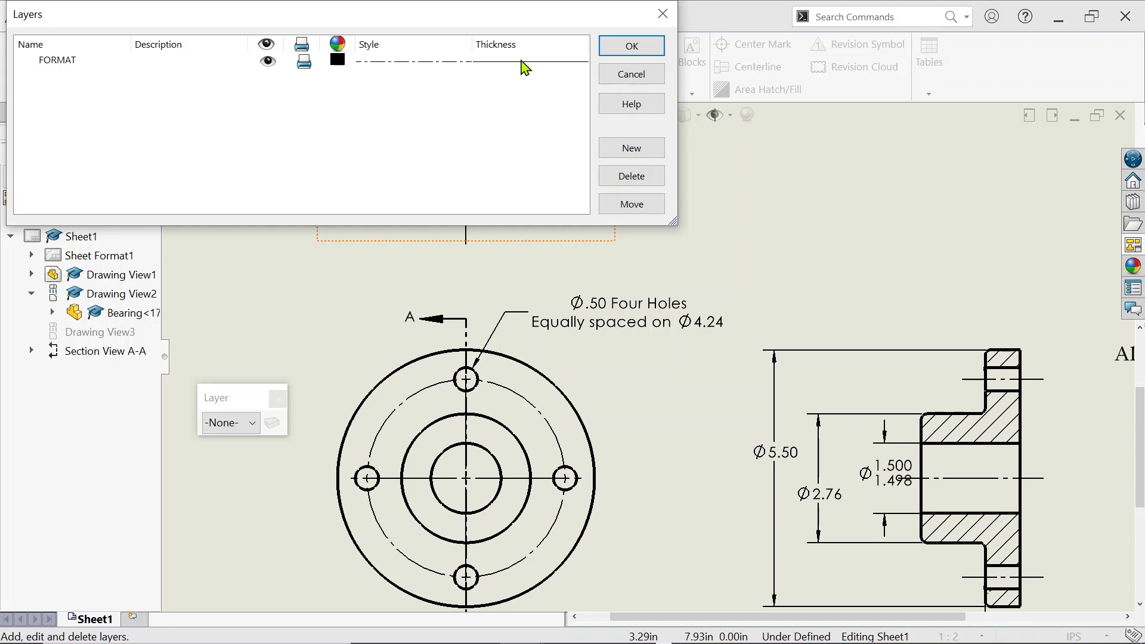
left_click(631, 148)
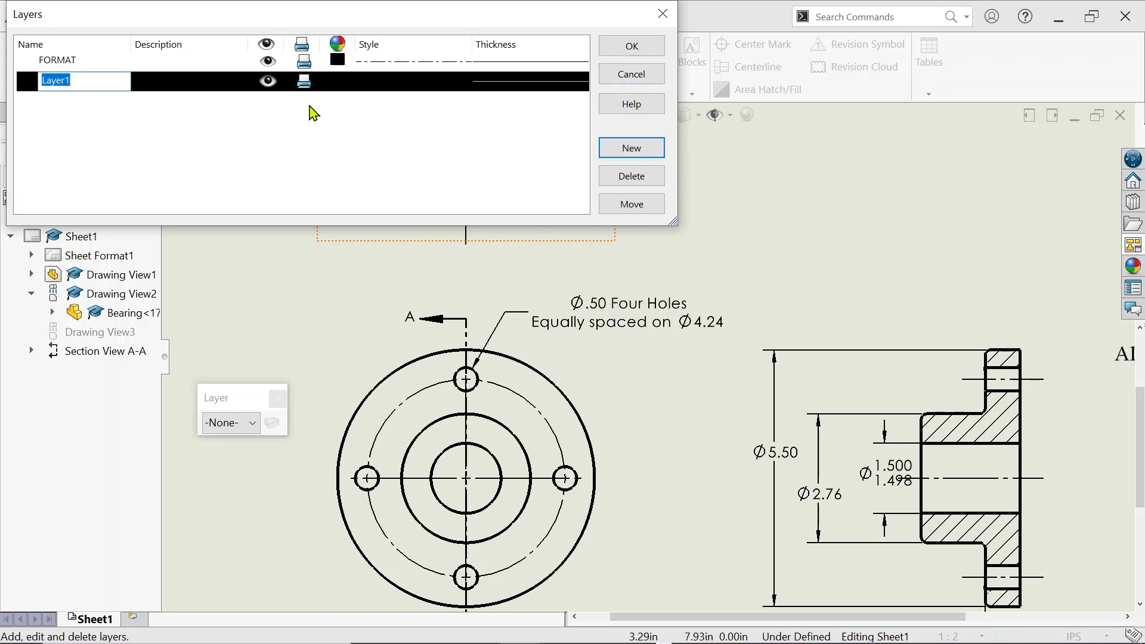
type("Section")
type("plane edge")
left_click(431, 81)
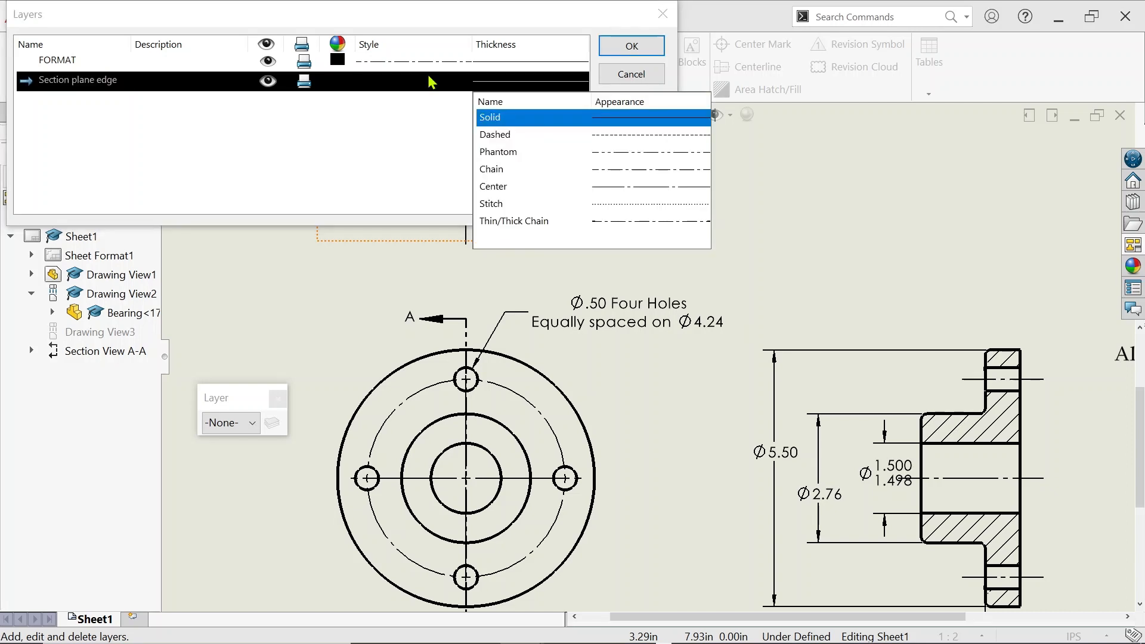
left_click(616, 173)
left_click(552, 81)
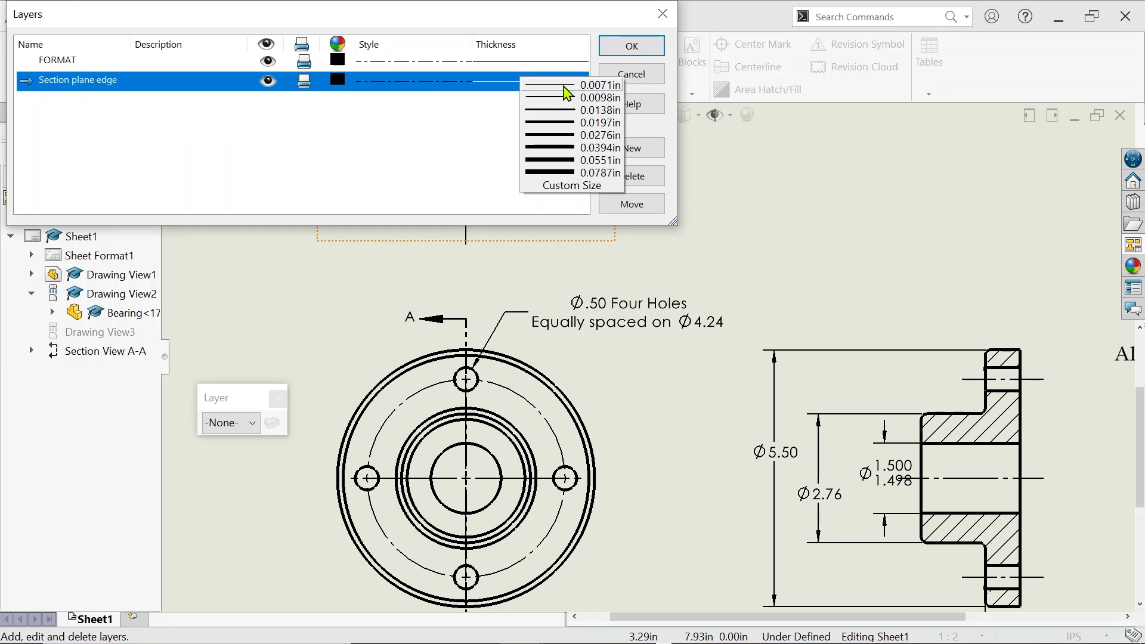
left_click(459, 146)
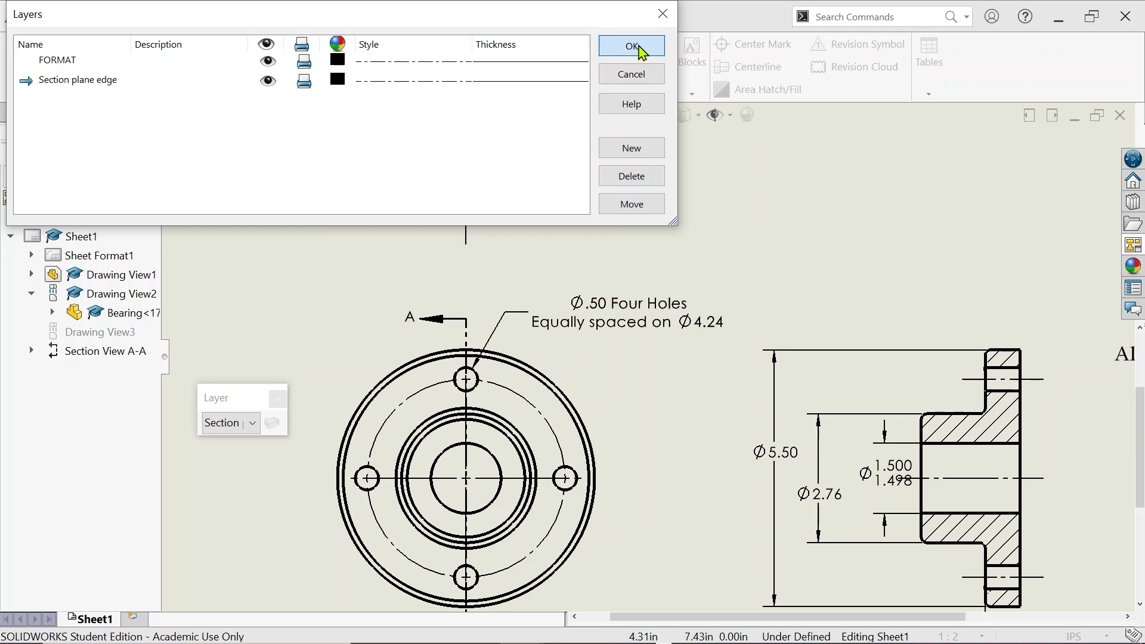
Save the new layer, reset the current layer to -None-, and check section line A-A's layer
left_click(640, 47)
left_click(252, 423)
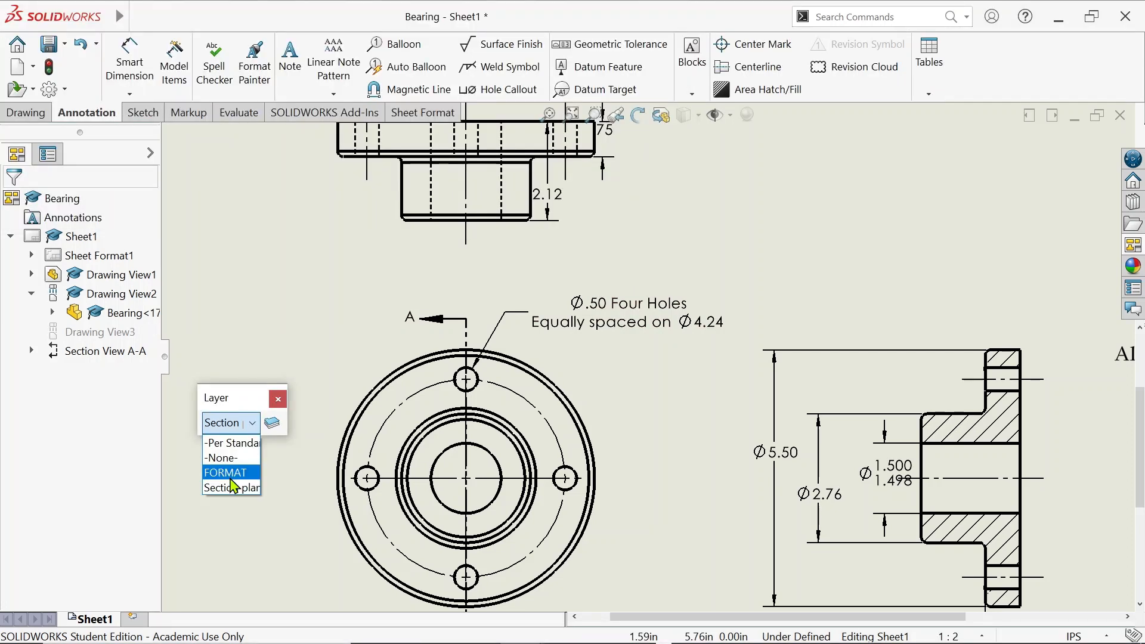
left_click(222, 457)
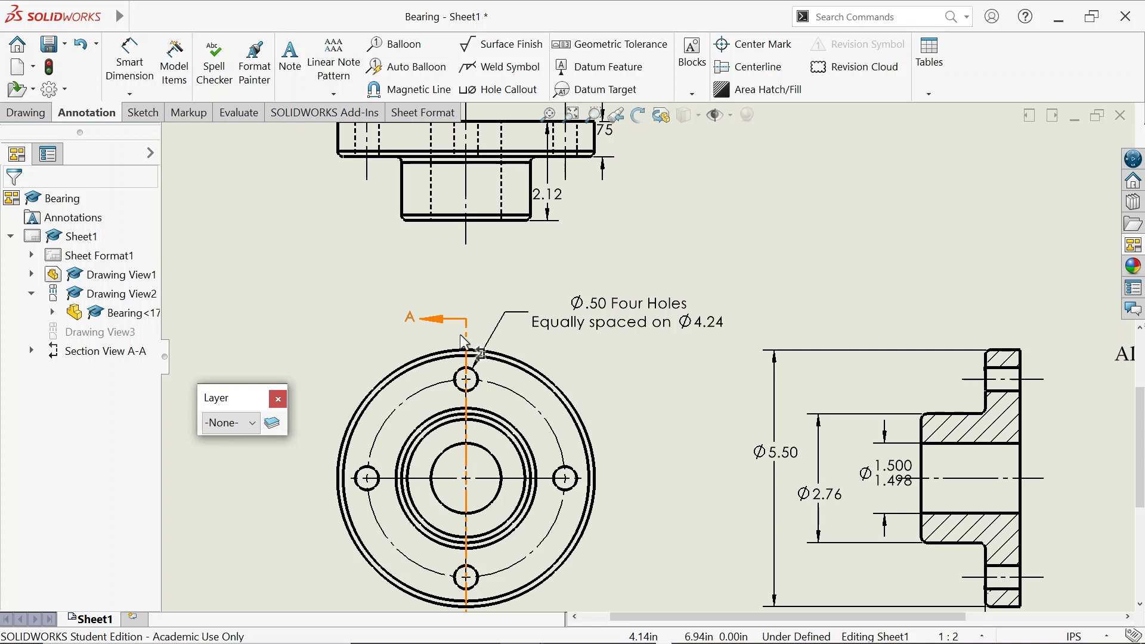
left_click(460, 334)
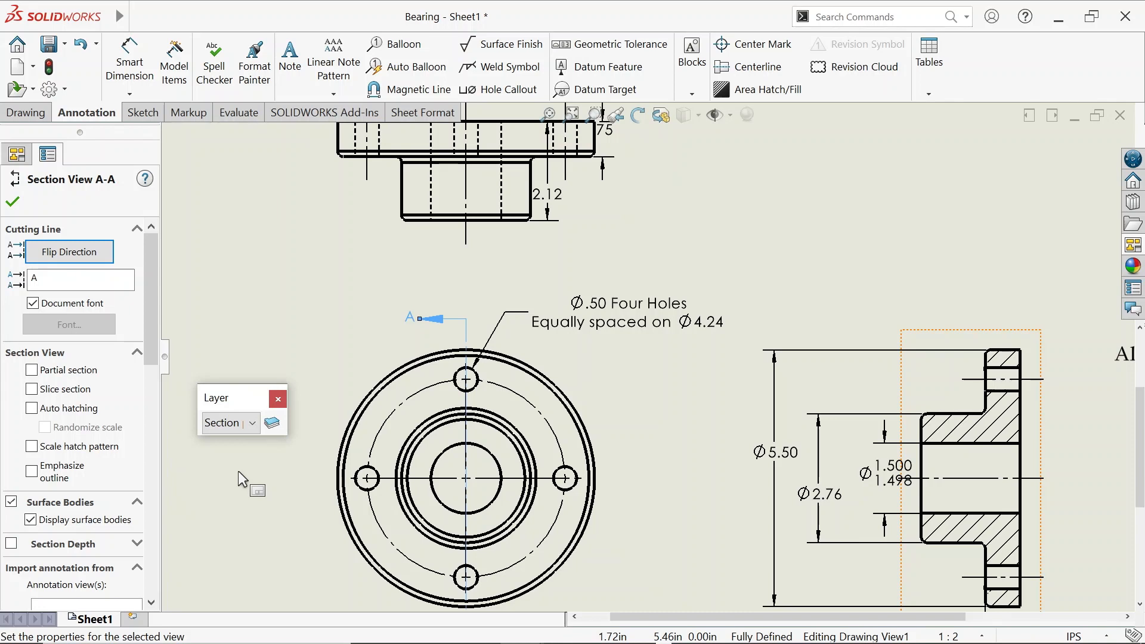
left_click(256, 285)
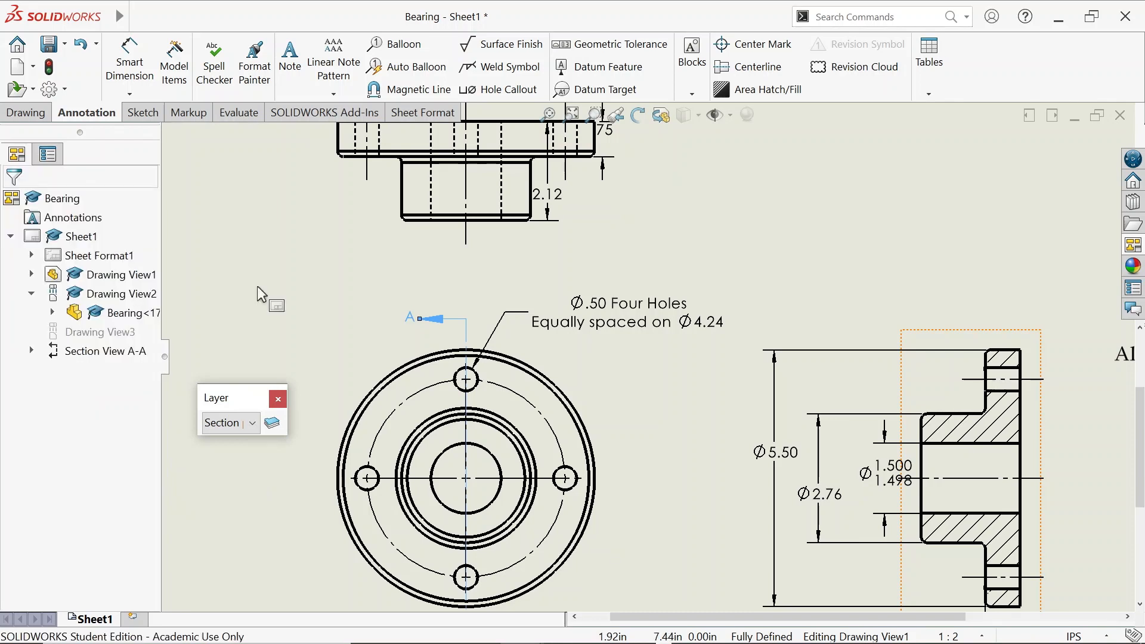
left_click(786, 270)
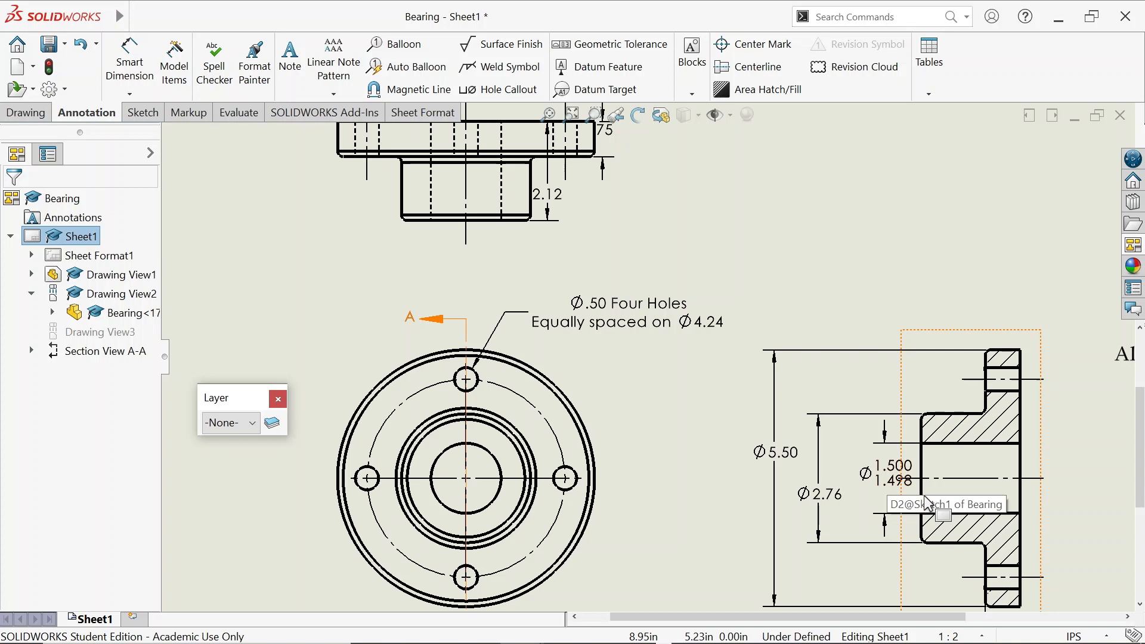
Center Ø1.500/1.498 text between its arrows, adjust Ø2.76 height, and move Ø5.50 further left
scroll(894, 482, "down", 2)
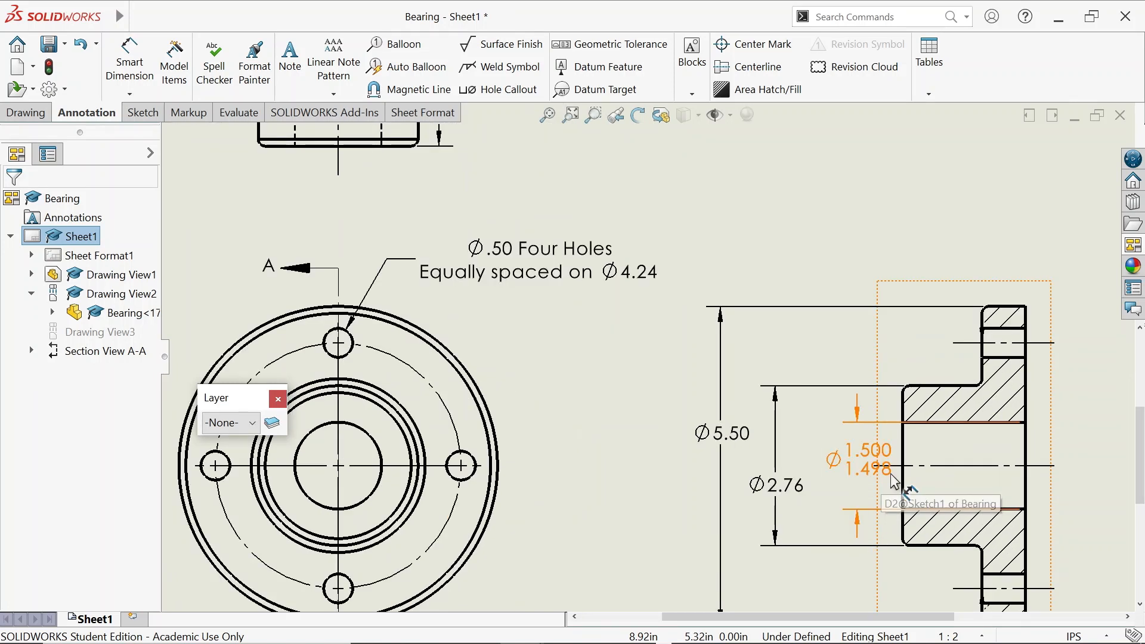
left_click_drag(895, 482, 847, 456)
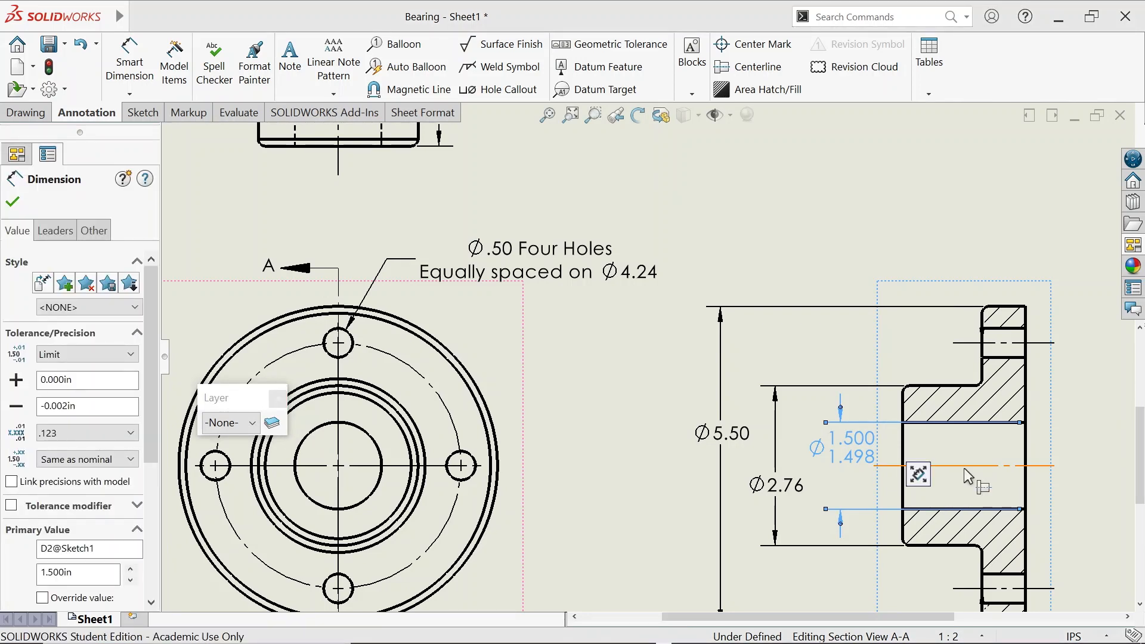
left_click_drag(872, 464, 832, 470)
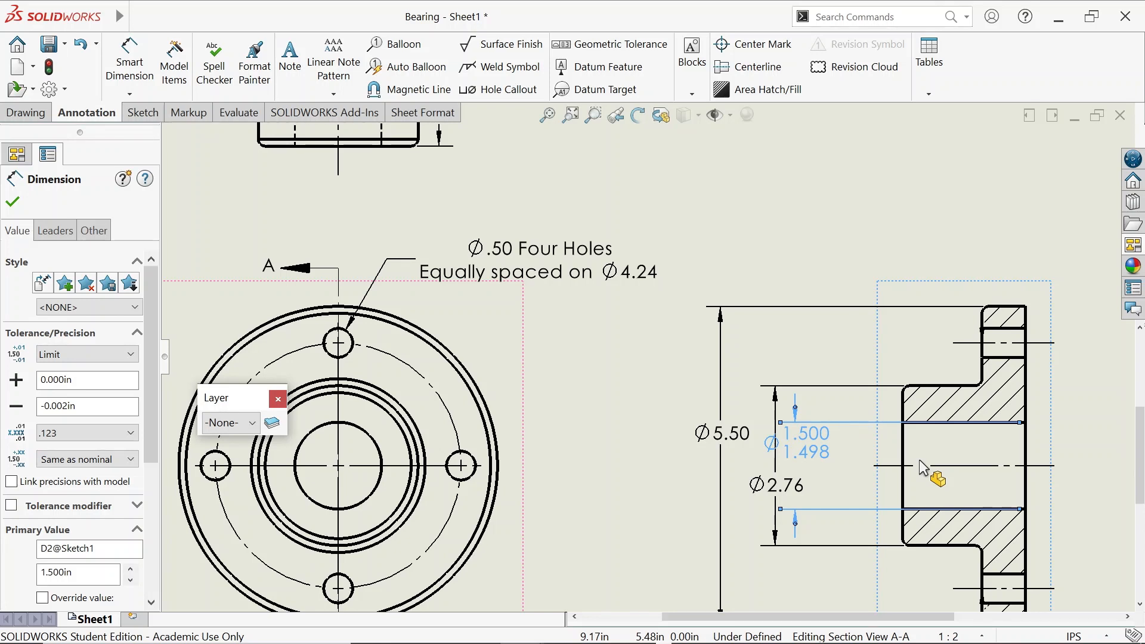
key("Escape")
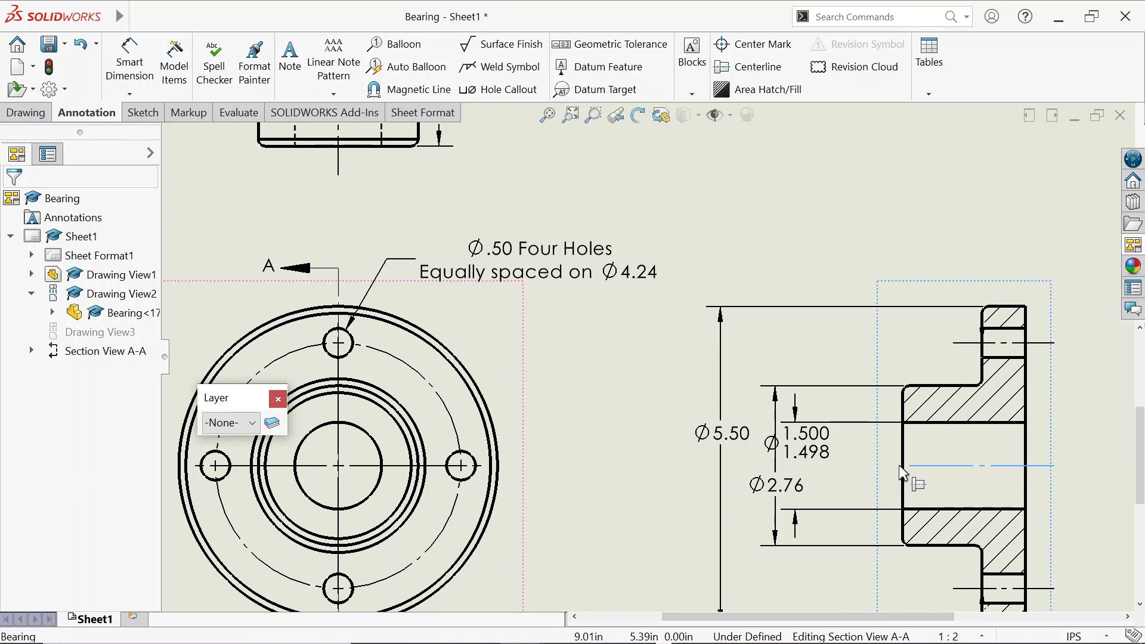
left_click_drag(806, 442, 846, 463)
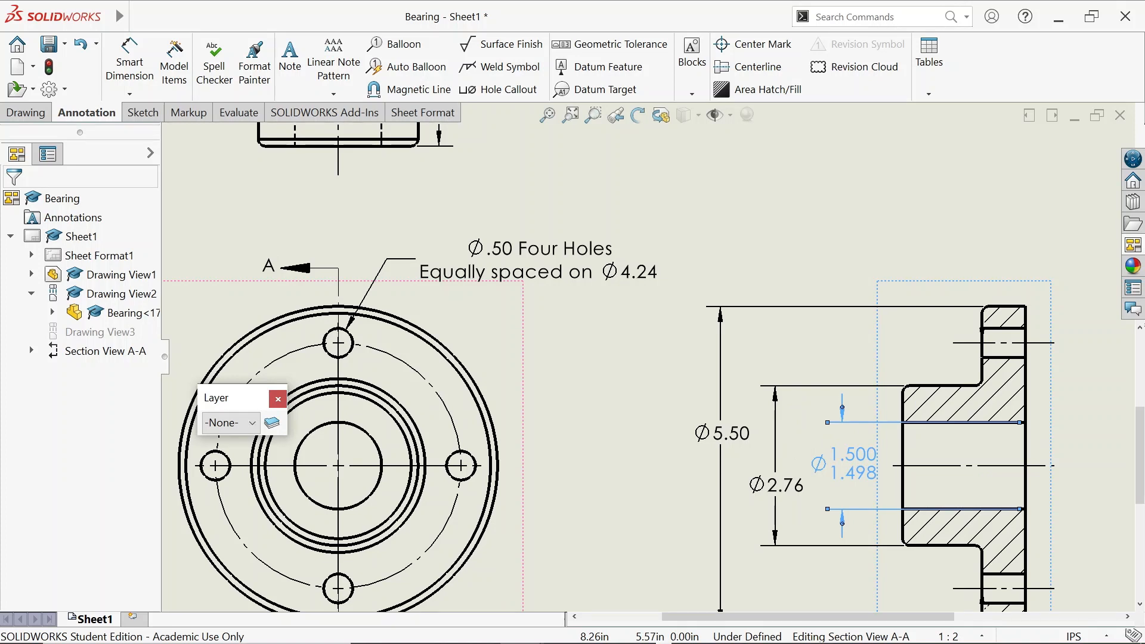
left_click_drag(781, 485, 781, 514)
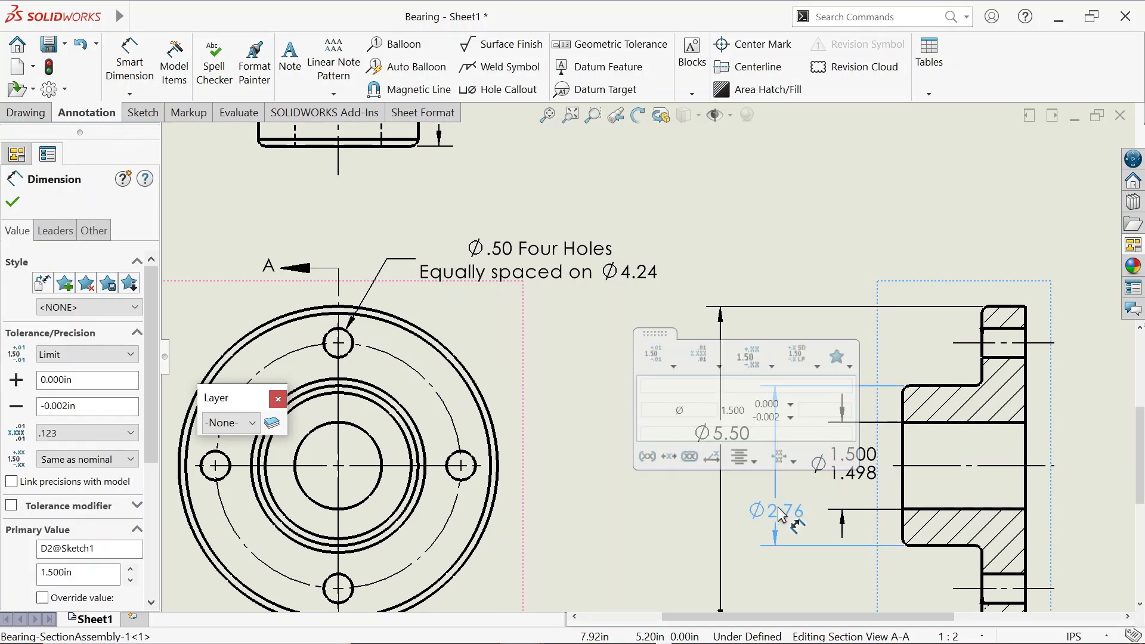
left_click_drag(781, 514, 781, 494)
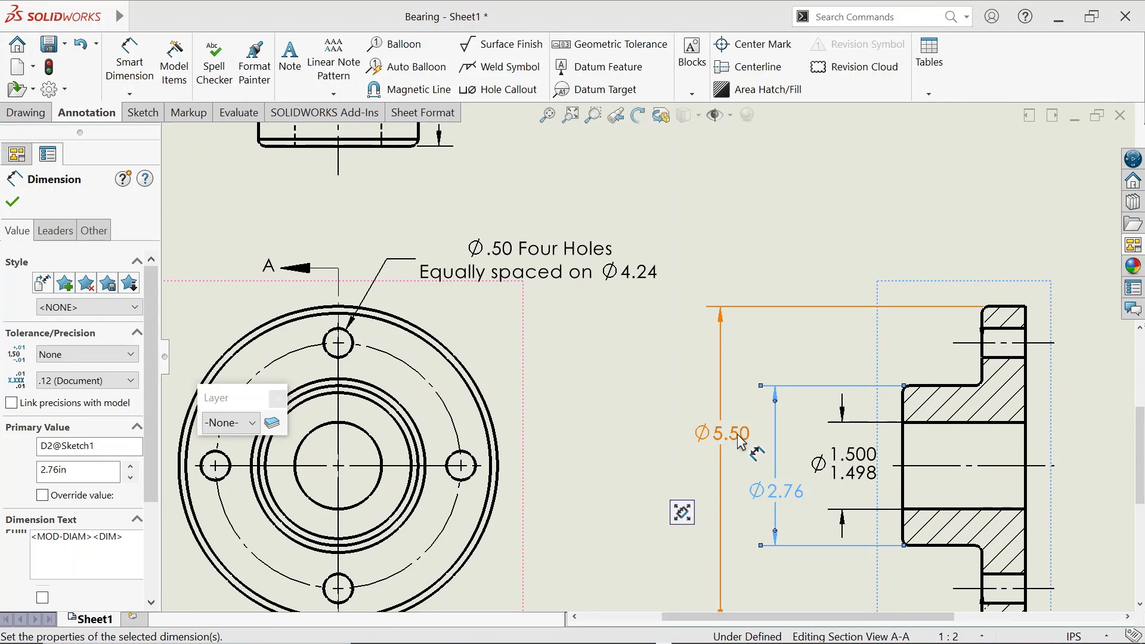
left_click_drag(741, 441, 729, 382)
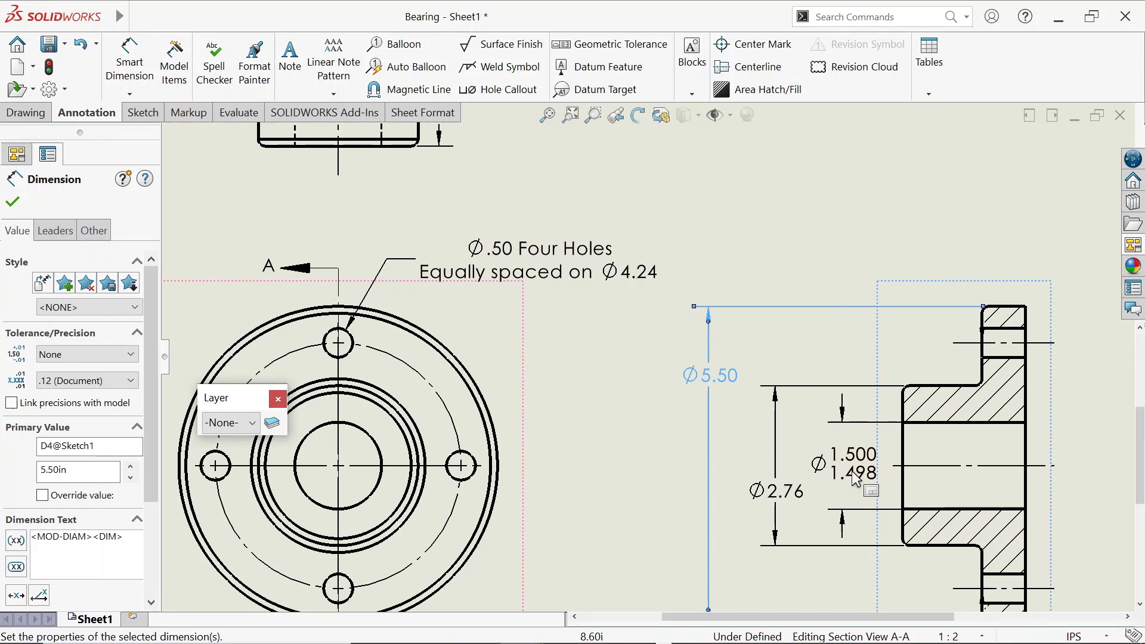
key("Escape")
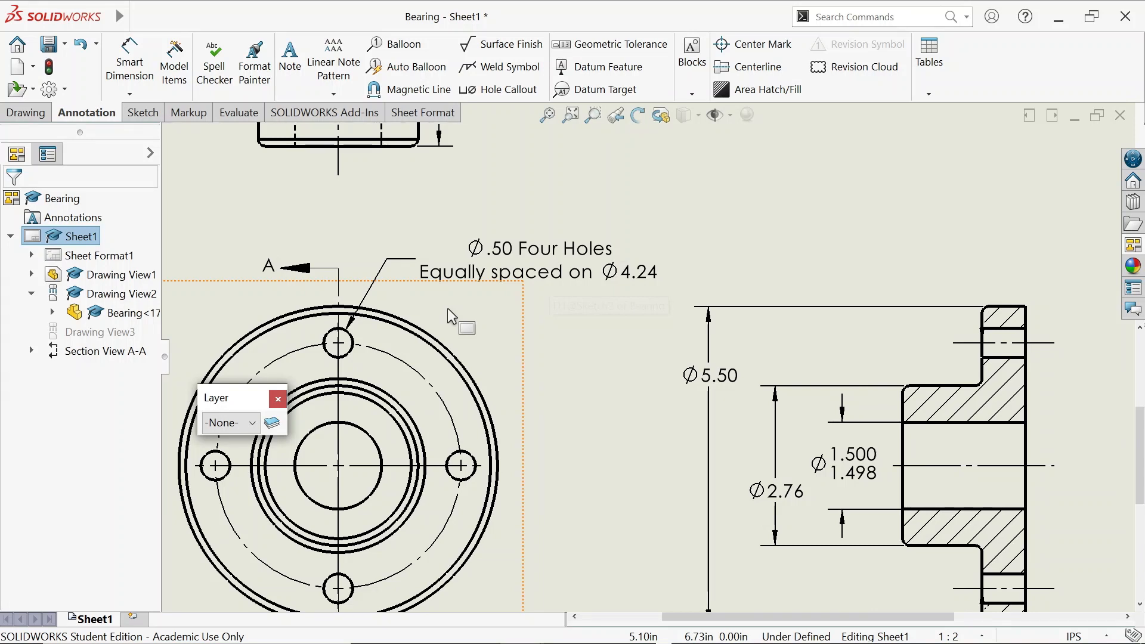
Check the context options for Drawing View1 and Drawing View2 without changing anything
right_click(447, 309)
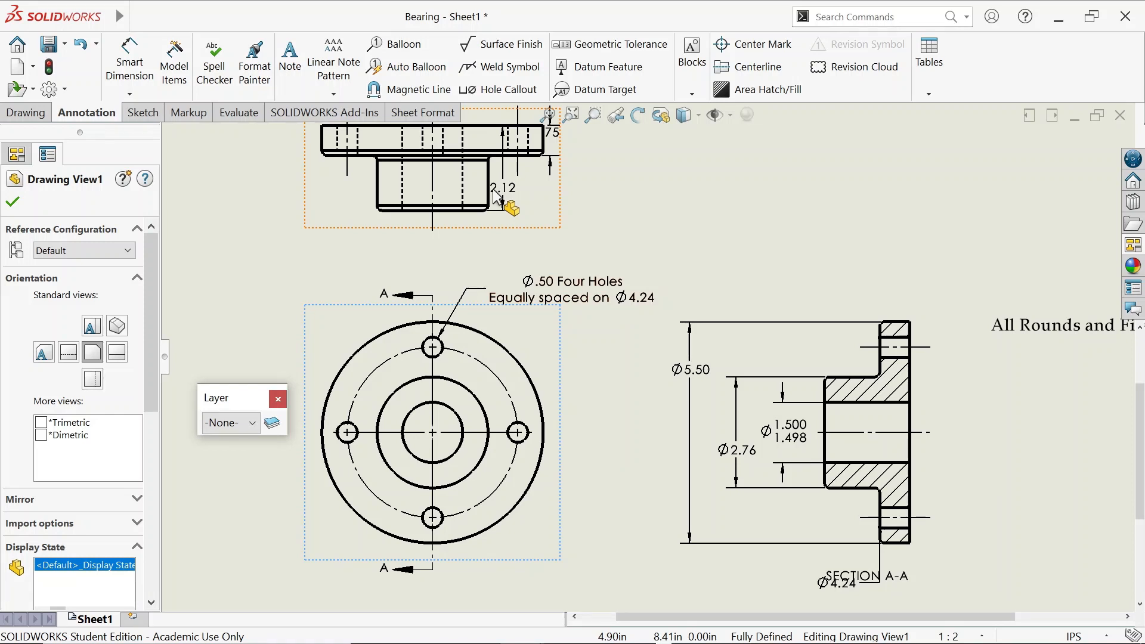
right_click(529, 325)
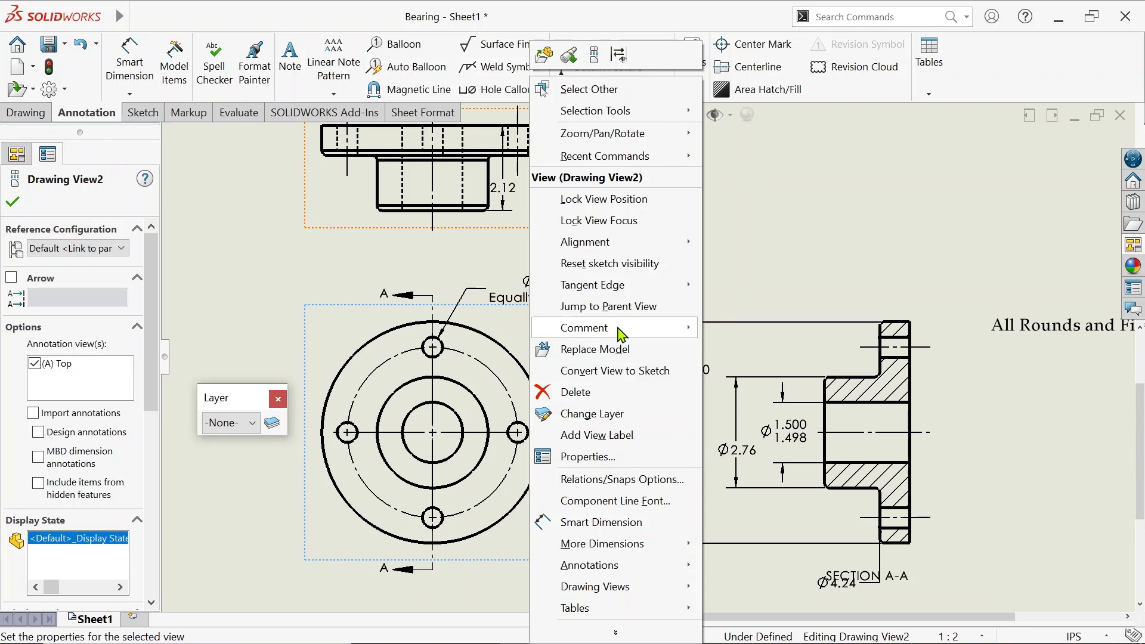
key("Escape")
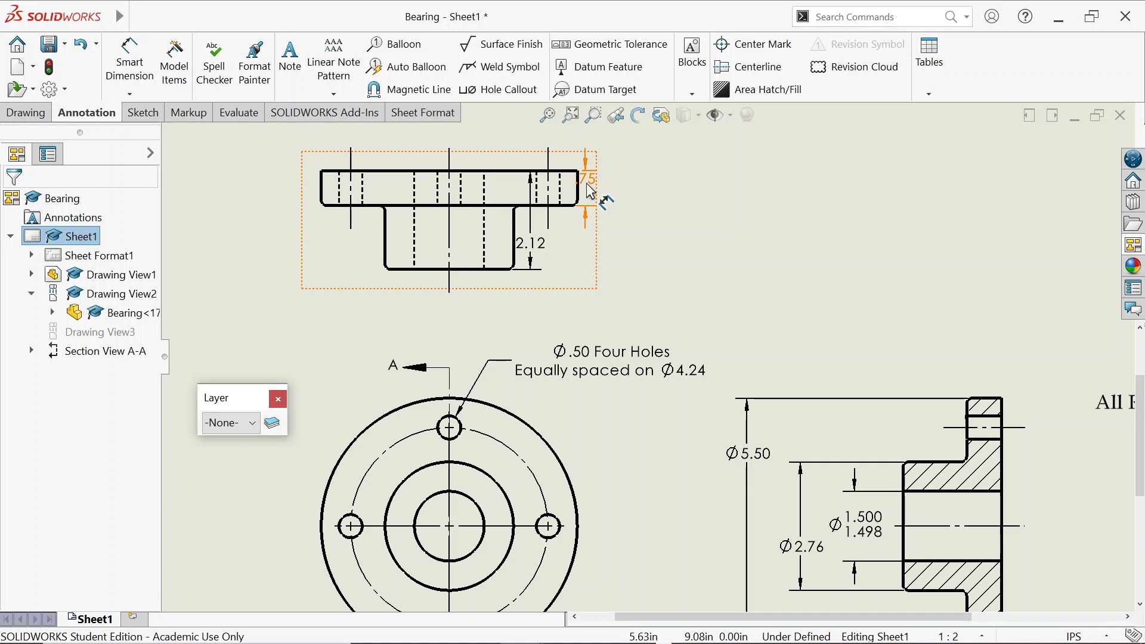
Select the .75 top-view dimension and zoom in on Section View A-A
left_click(590, 191)
scroll(583, 290, "down", 2)
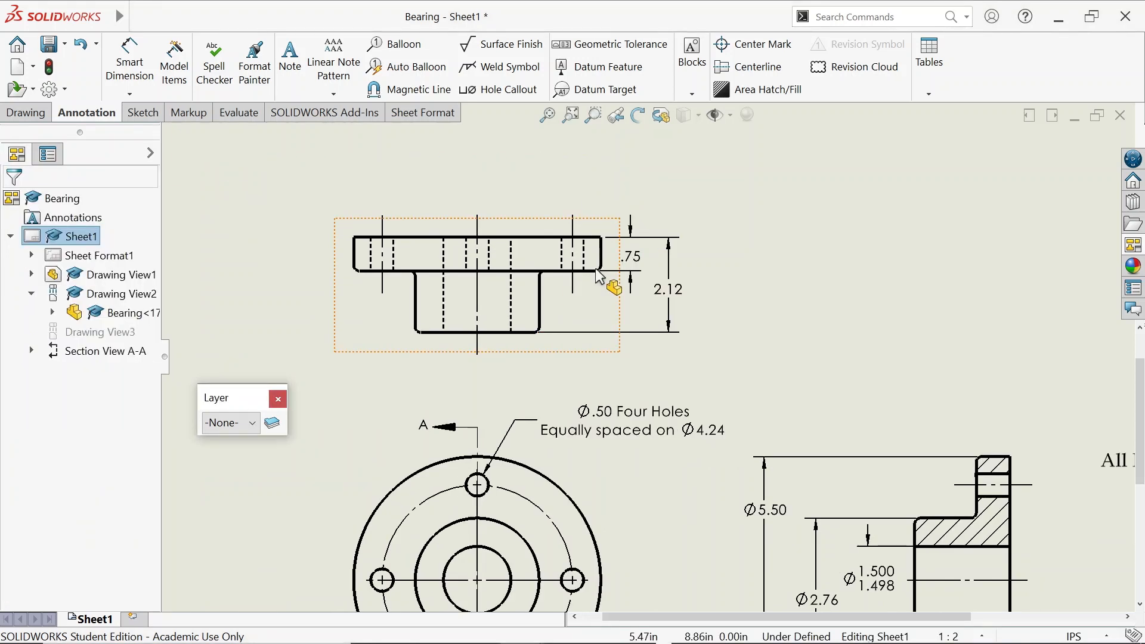
scroll(646, 357, "up", 3)
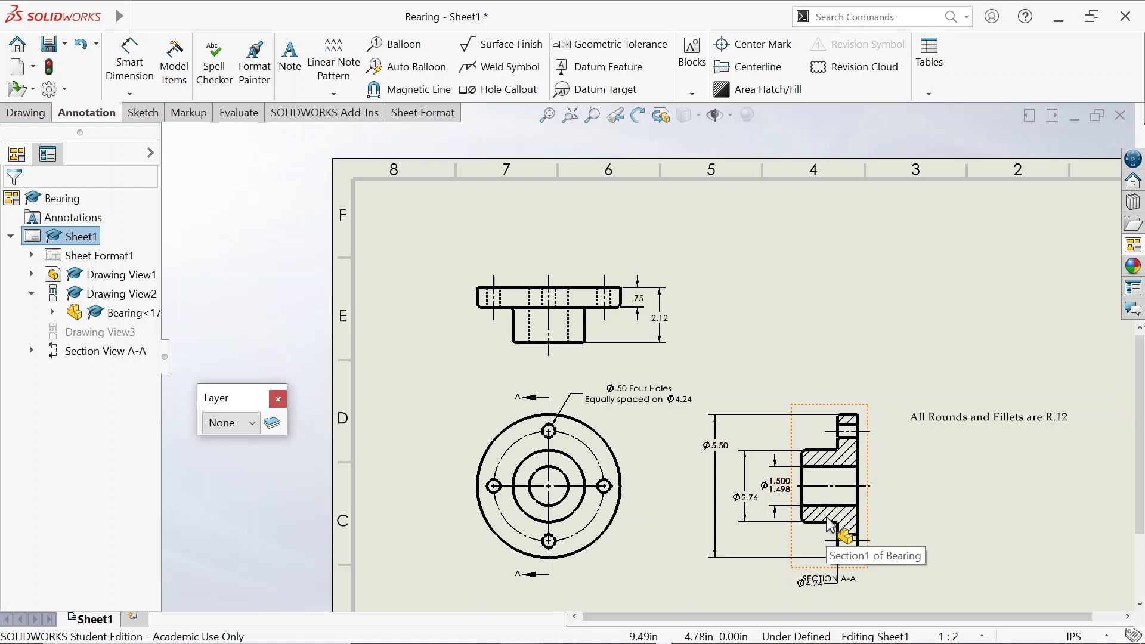
scroll(831, 525, "down", 3)
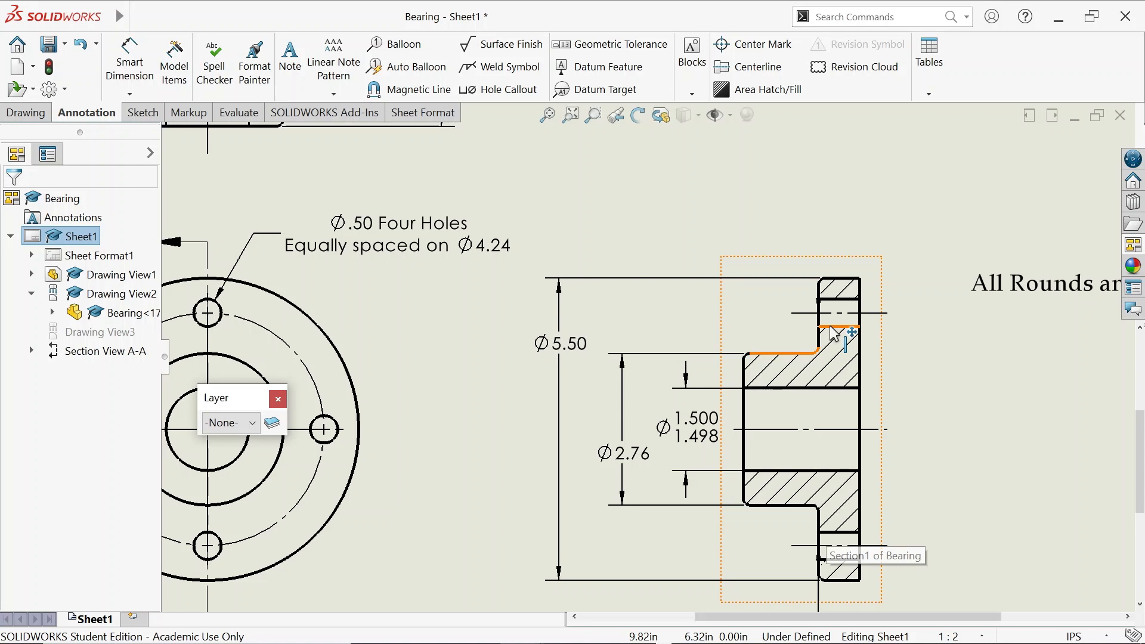
Place machining-required 32/.1875 surface finish symbols on the bore and upper flange edges
left_click(129, 62)
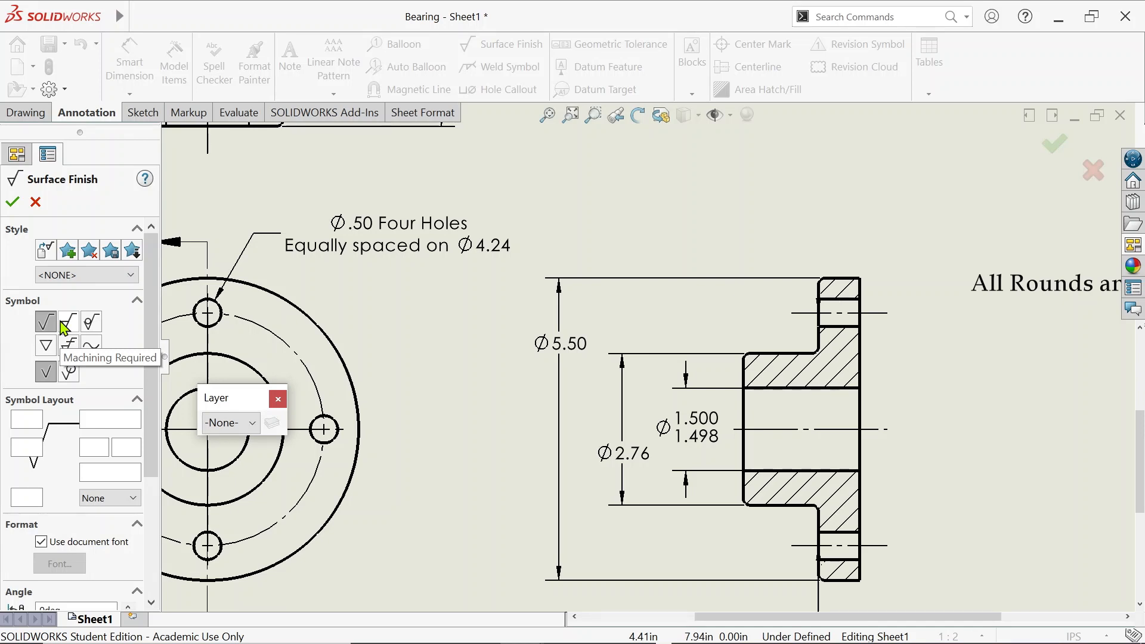
left_click(65, 325)
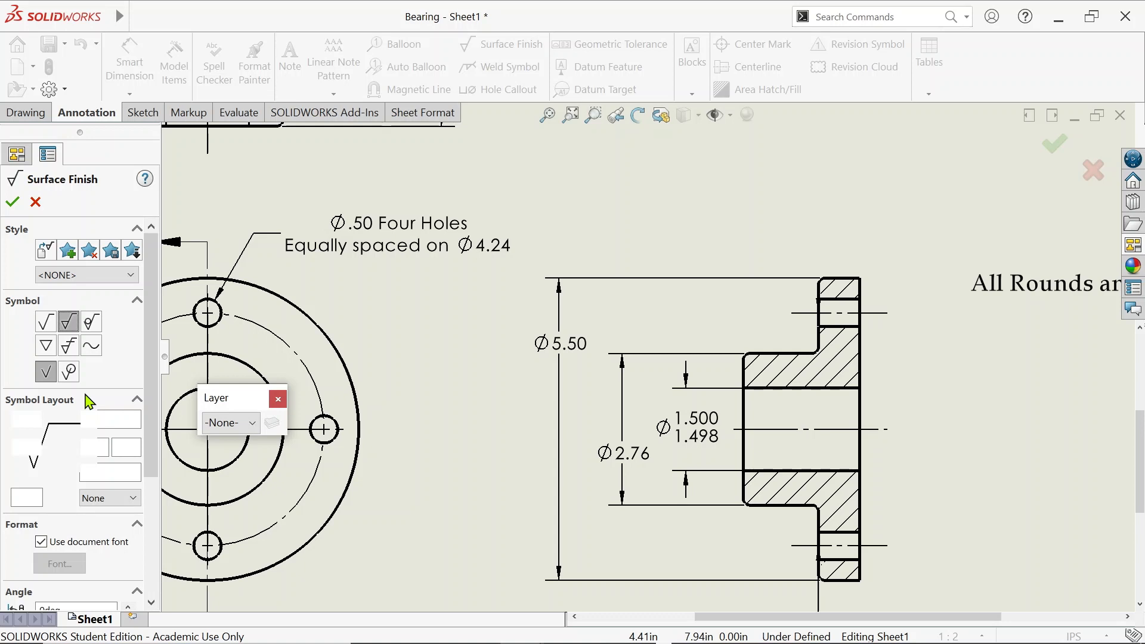
left_click(29, 422)
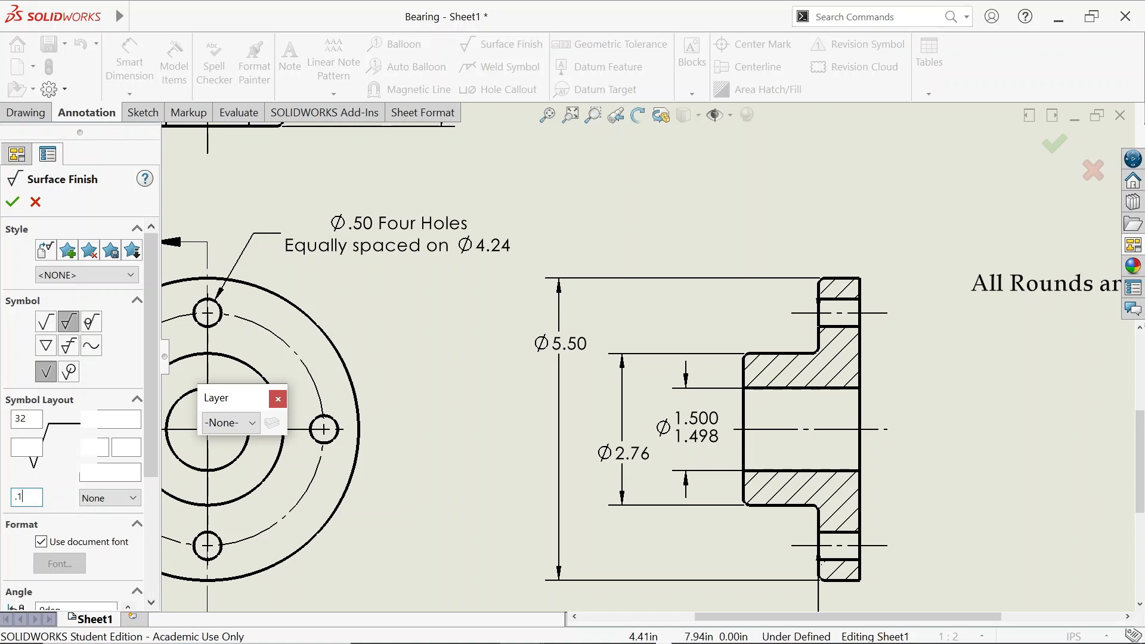
type("875")
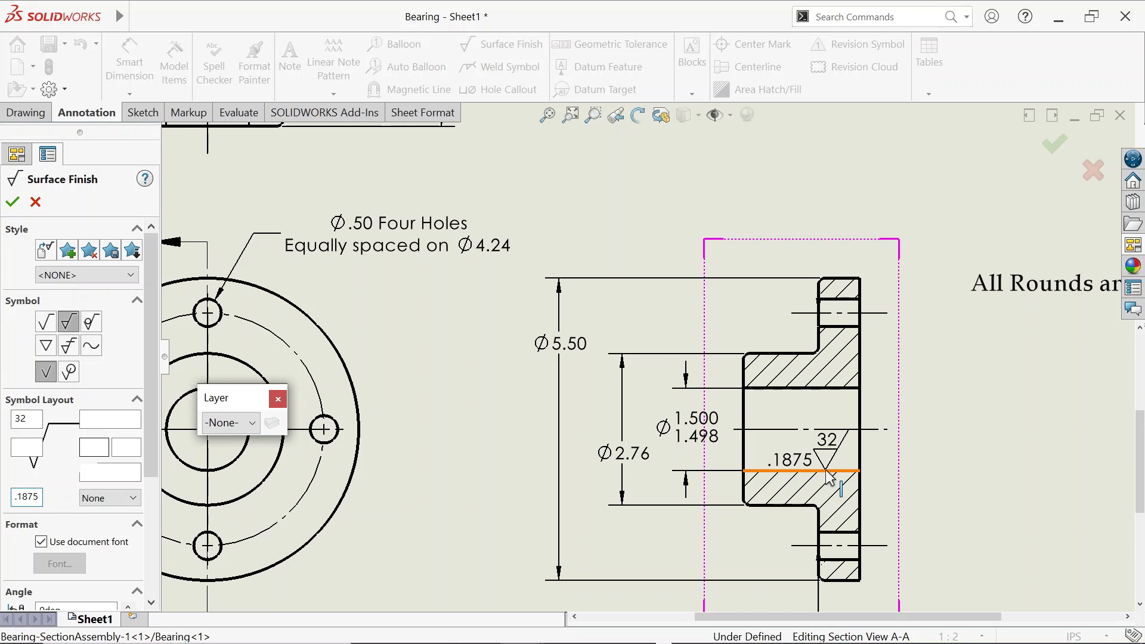
left_click(829, 477)
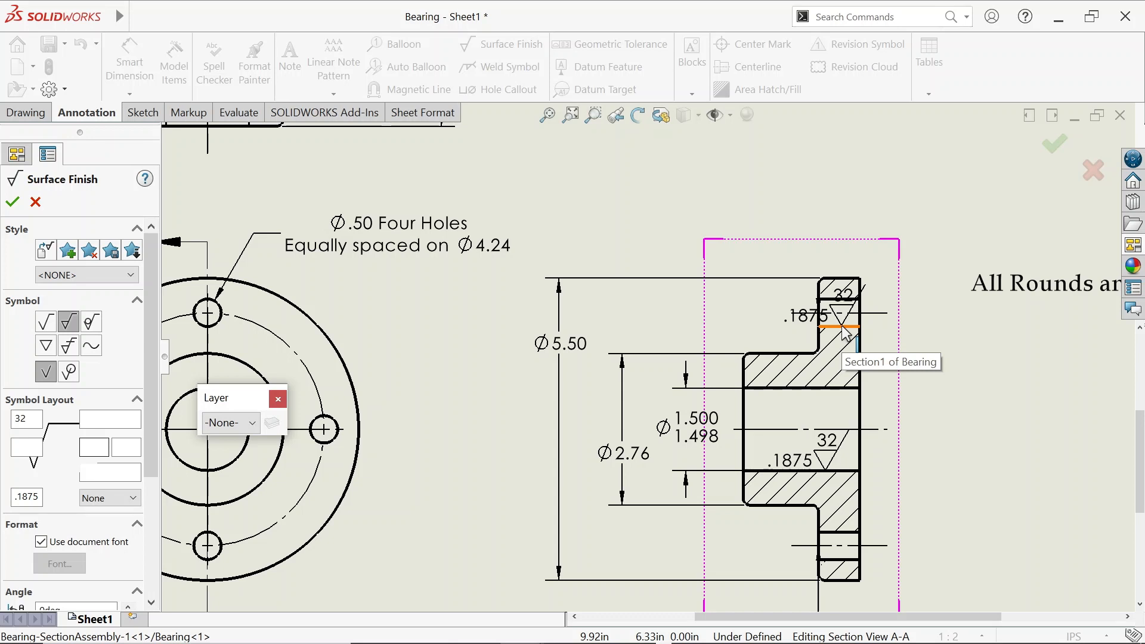
left_click(846, 333)
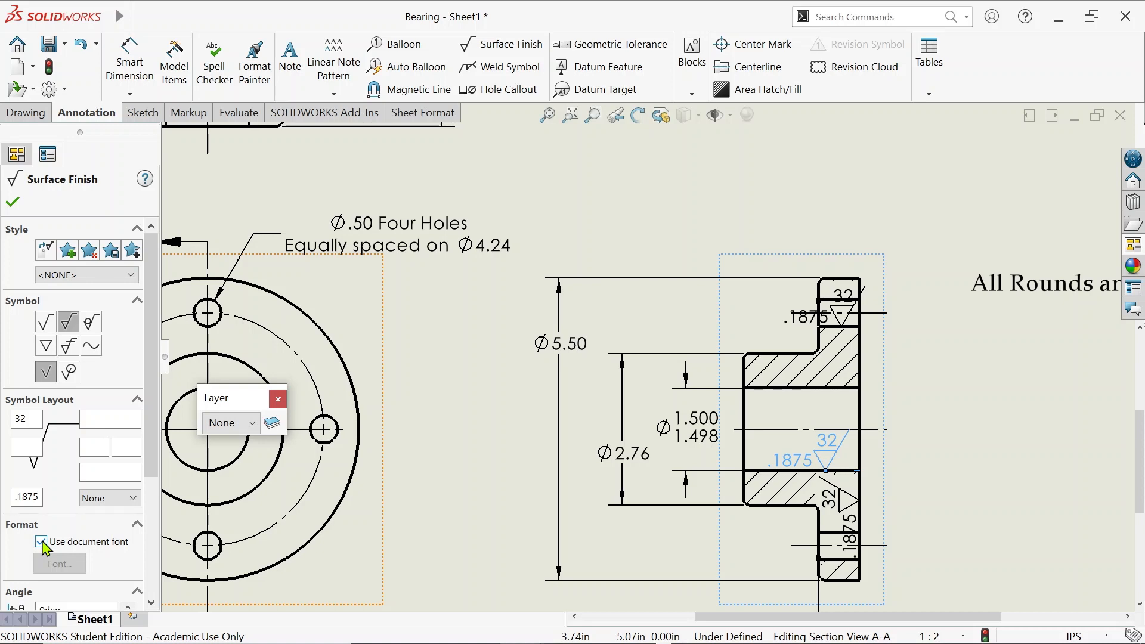
Toggle the symbol's document font, add a symbol on the lower flange, and lower the fillet note
left_click(42, 543)
left_click(60, 563)
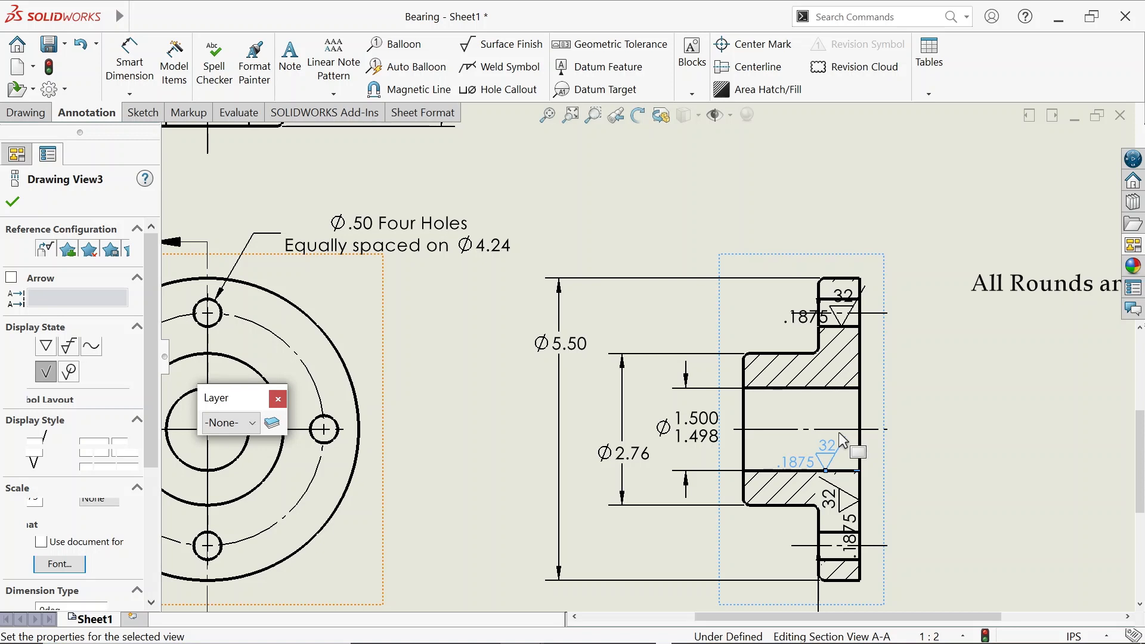
left_click(839, 433)
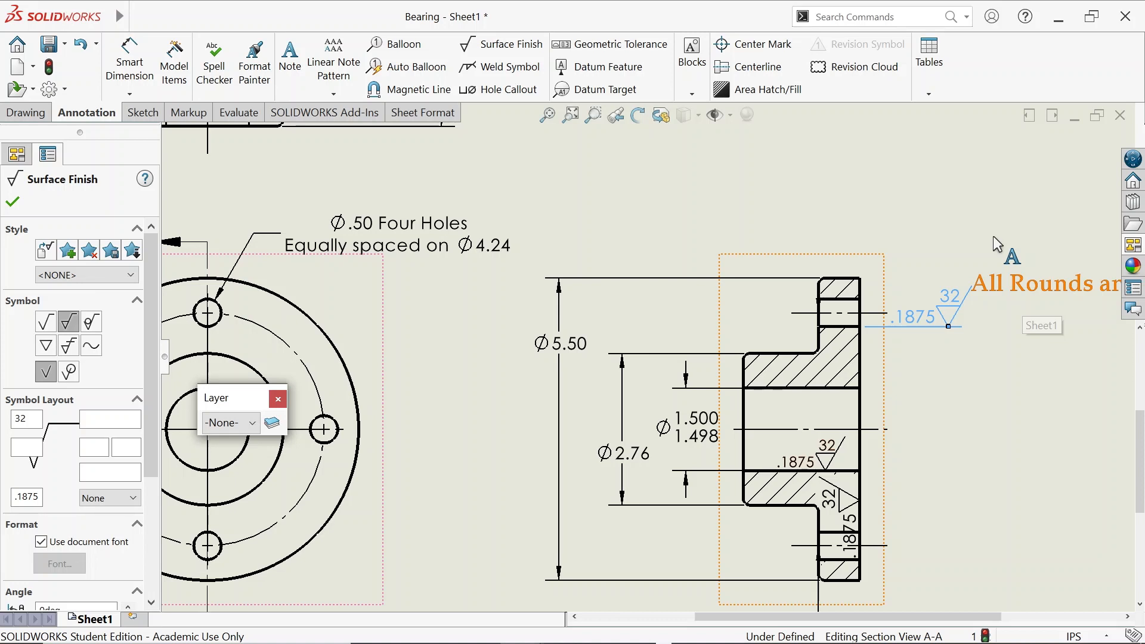
left_click(953, 447)
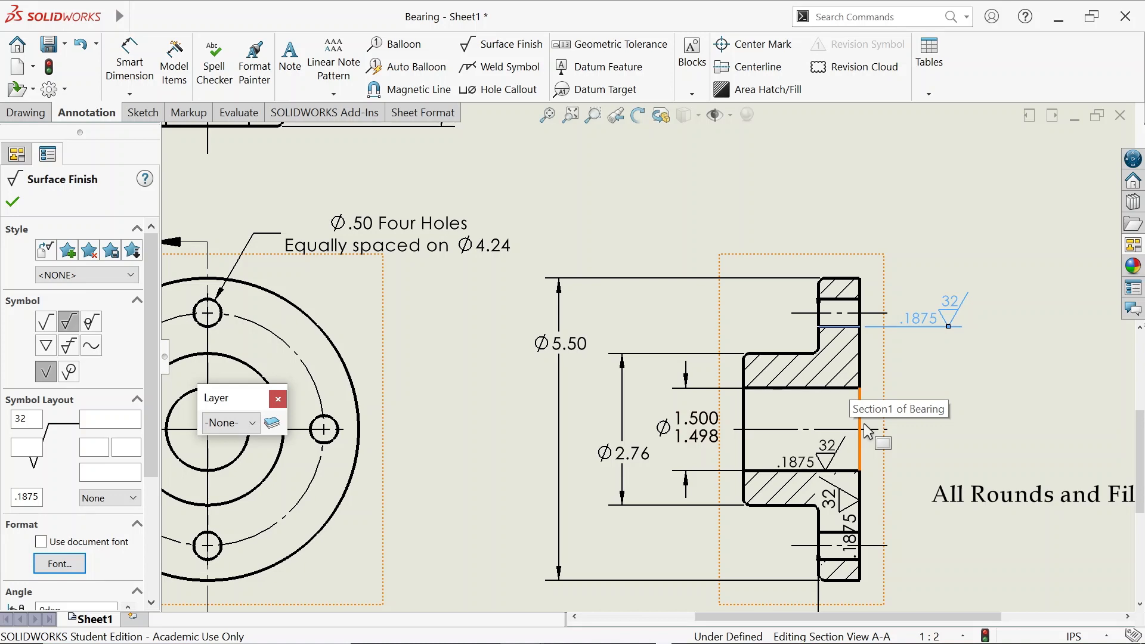
left_click(828, 495)
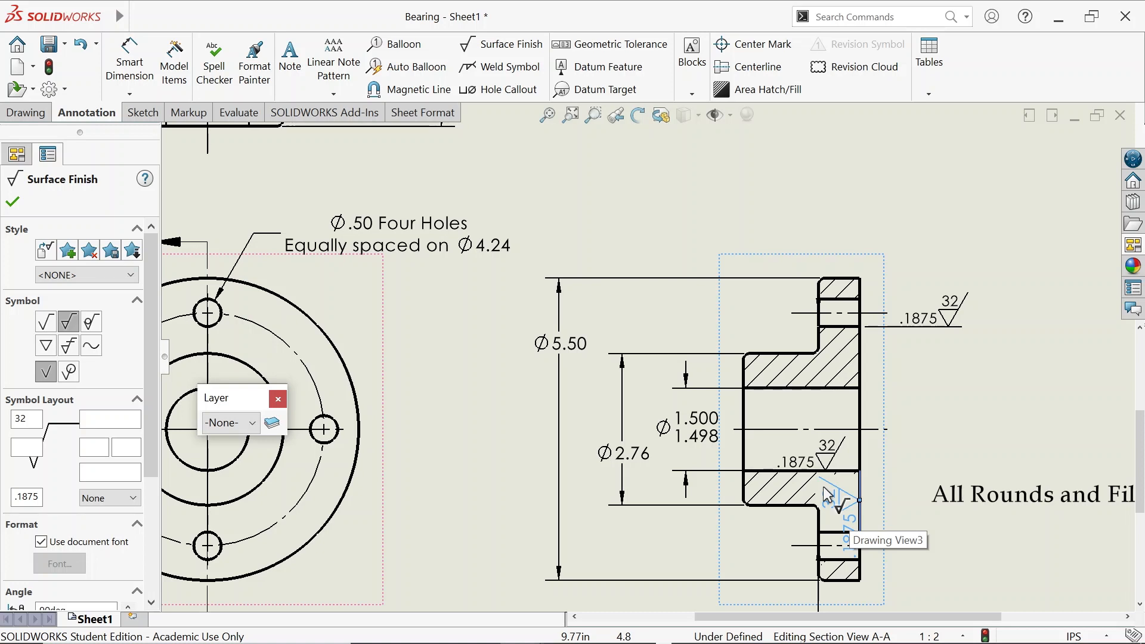
Set the lower-edge surface finish symbol to Perpendicular (Reverse), adjust its font, and confirm
scroll(121, 458, "down", 3)
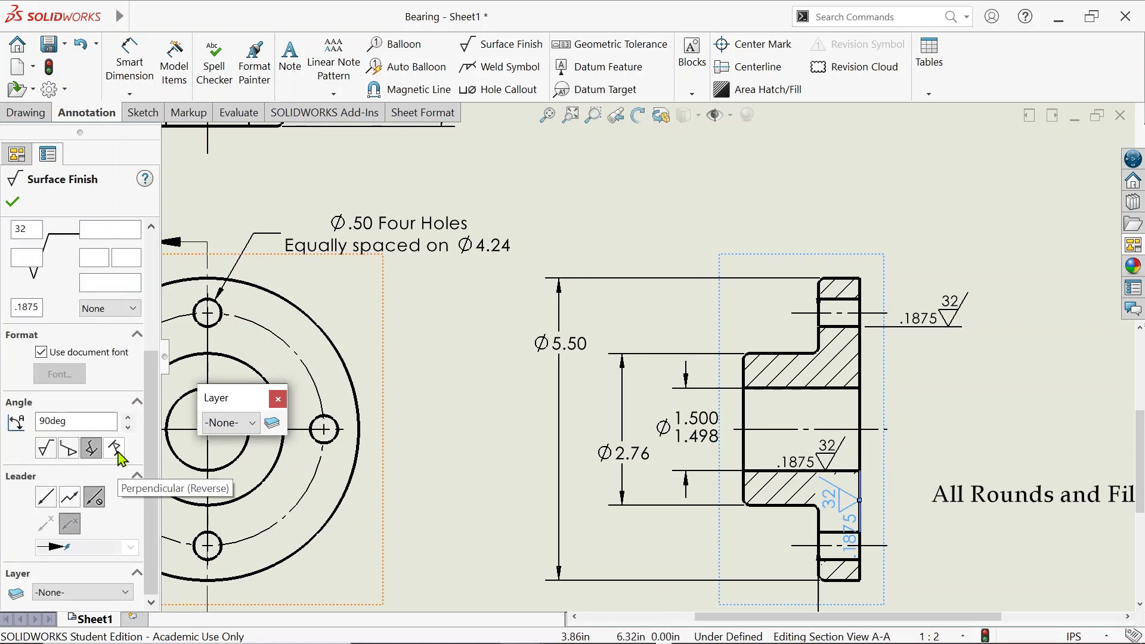
left_click(117, 452)
left_click(800, 471)
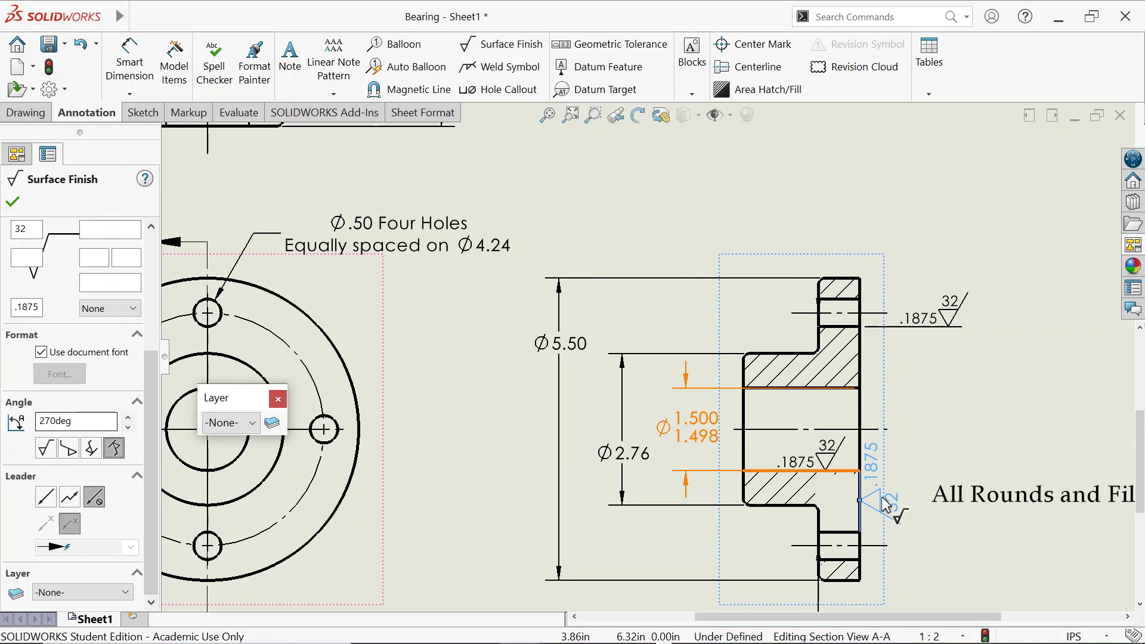
left_click(40, 352)
left_click(60, 374)
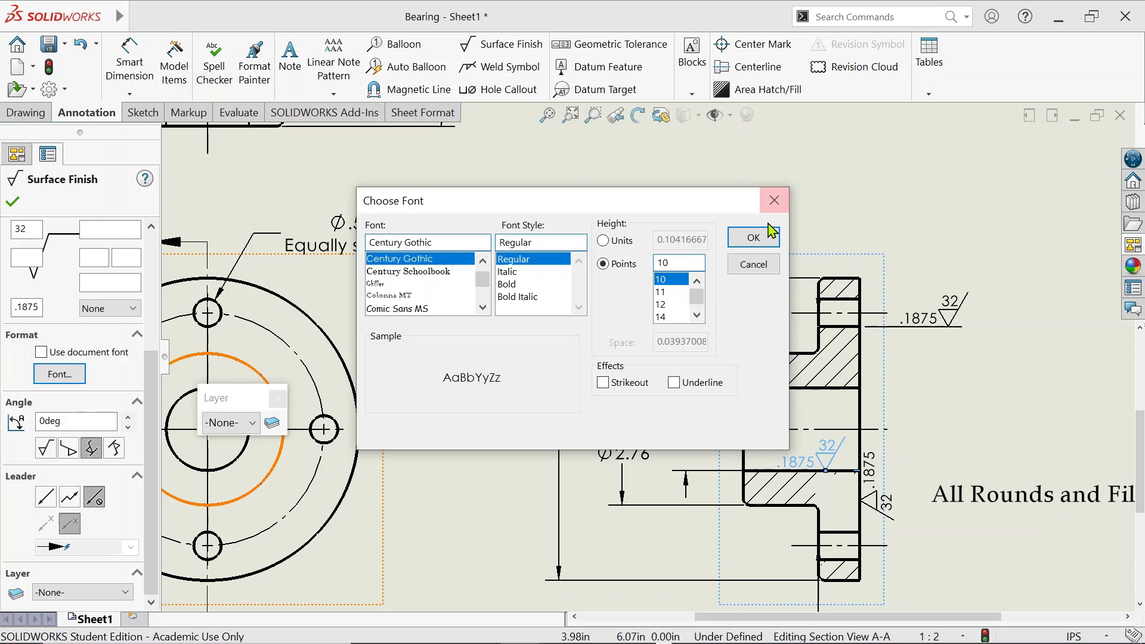
left_click(753, 238)
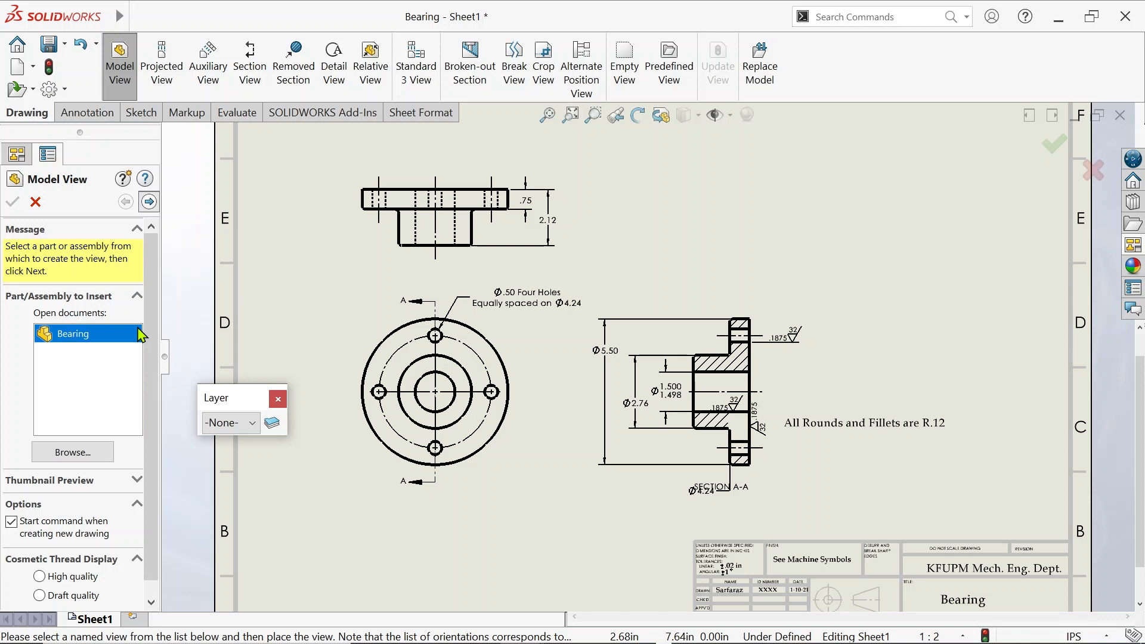
Place an isometric view of Bearing at the sheet's top right and bring up its Tangent Edge options
double_click(141, 334)
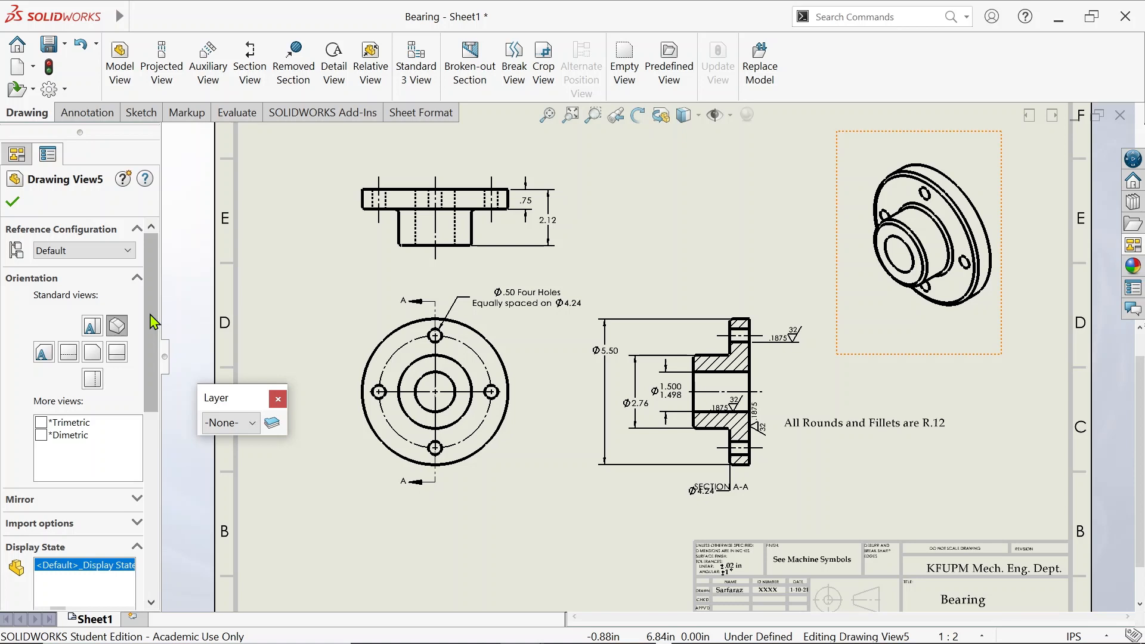
right_click(859, 298)
mouse_move(911, 310)
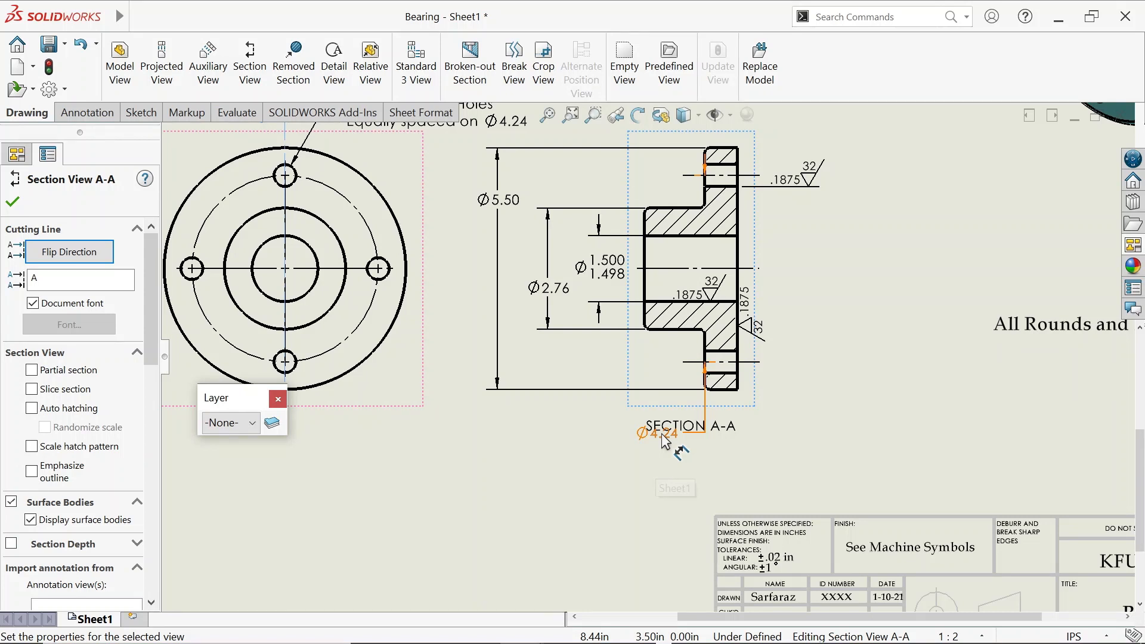
Delete the stray Ø4.24 dimension below SECTION A-A and zoom to fit the whole sheet
left_click(662, 434)
key("Delete")
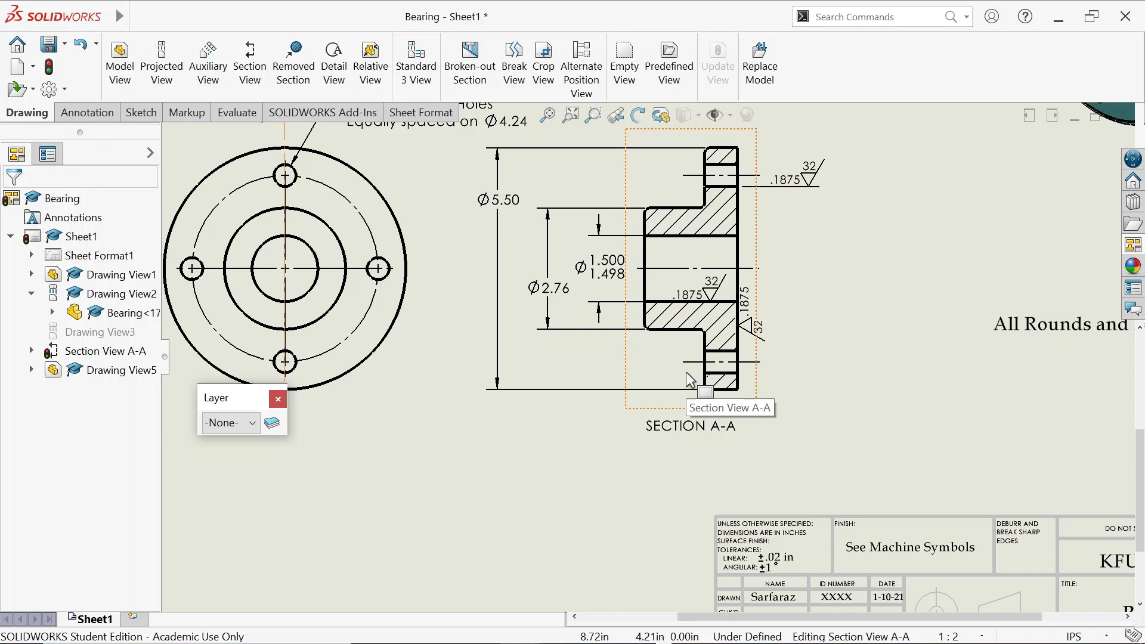
left_click(550, 120)
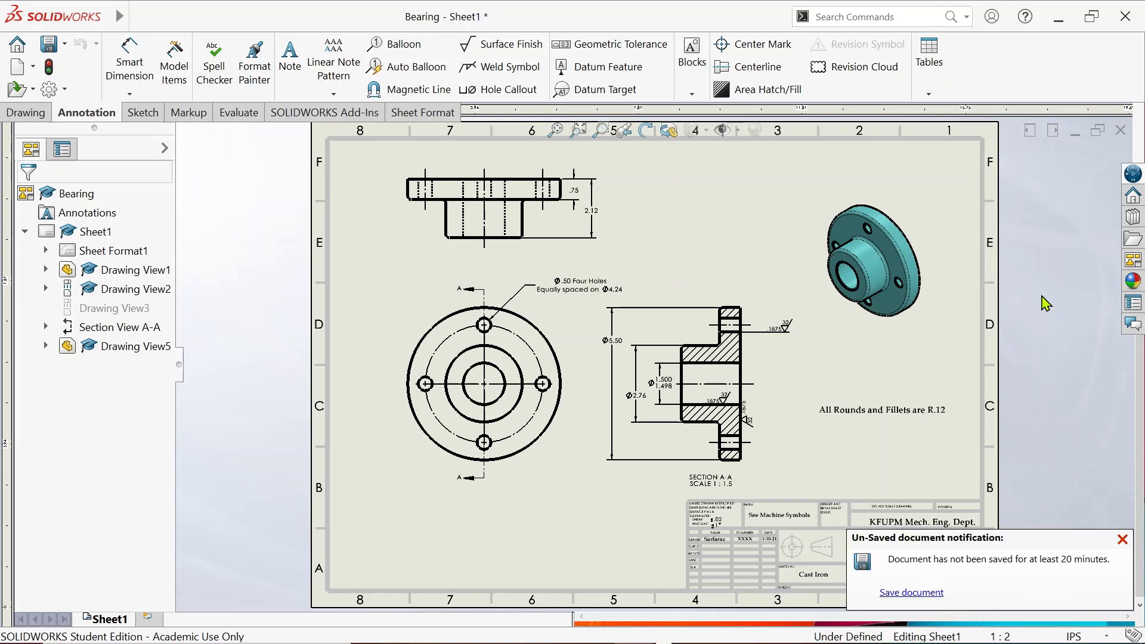
Show the Layer toolbar from View > Toolbars, move it aside, and open Layer Properties
mouse_move(127, 27)
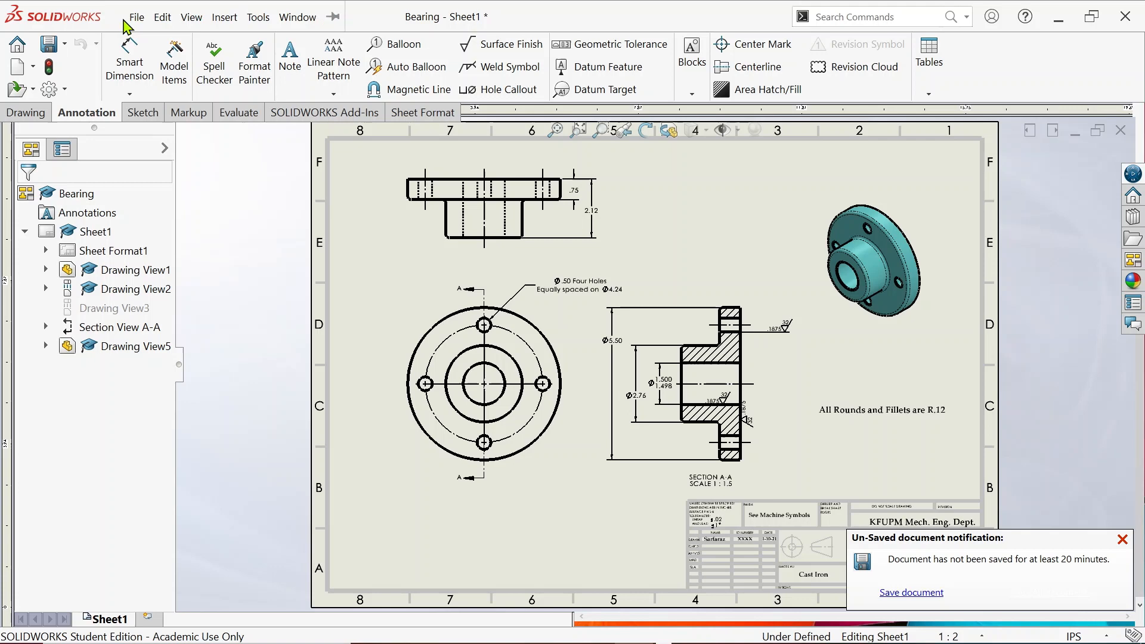
left_click(192, 18)
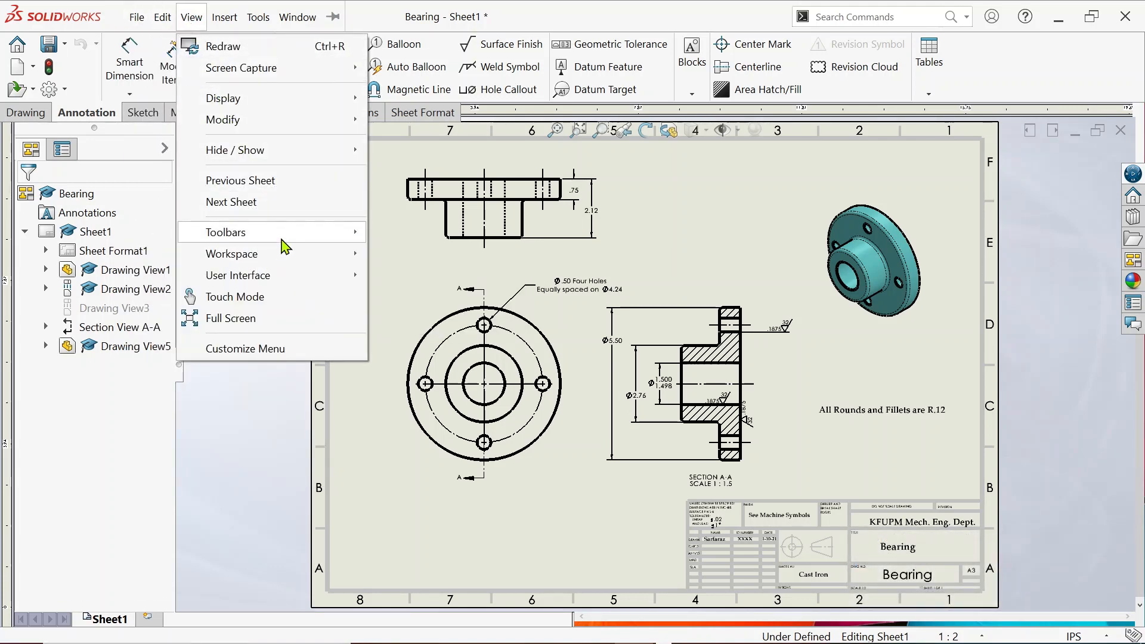
mouse_move(281, 242)
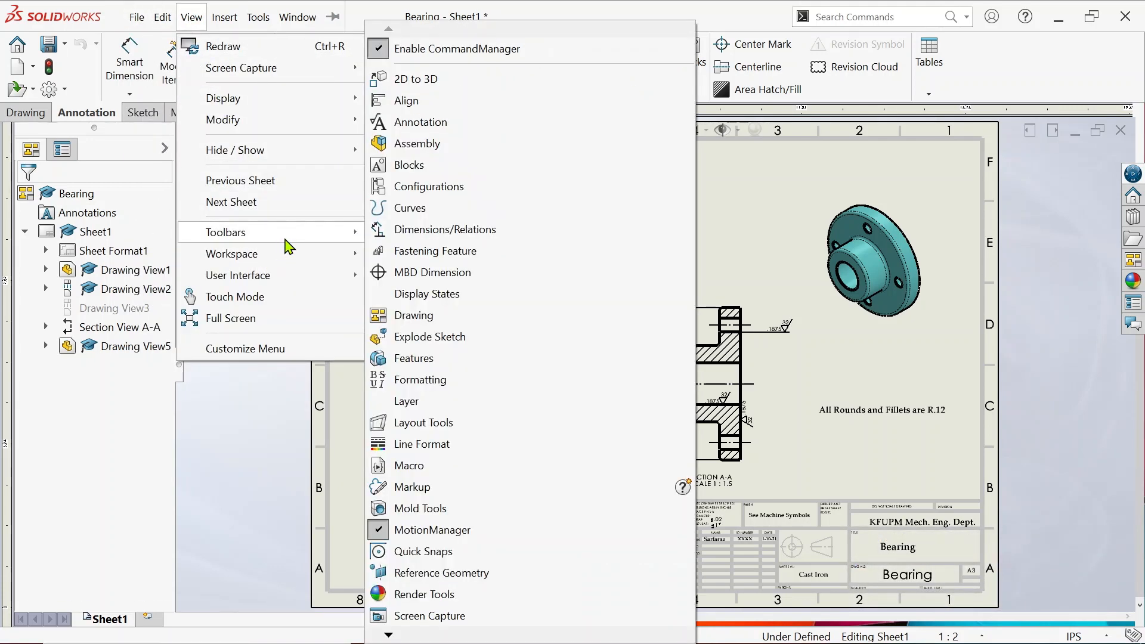
left_click(431, 405)
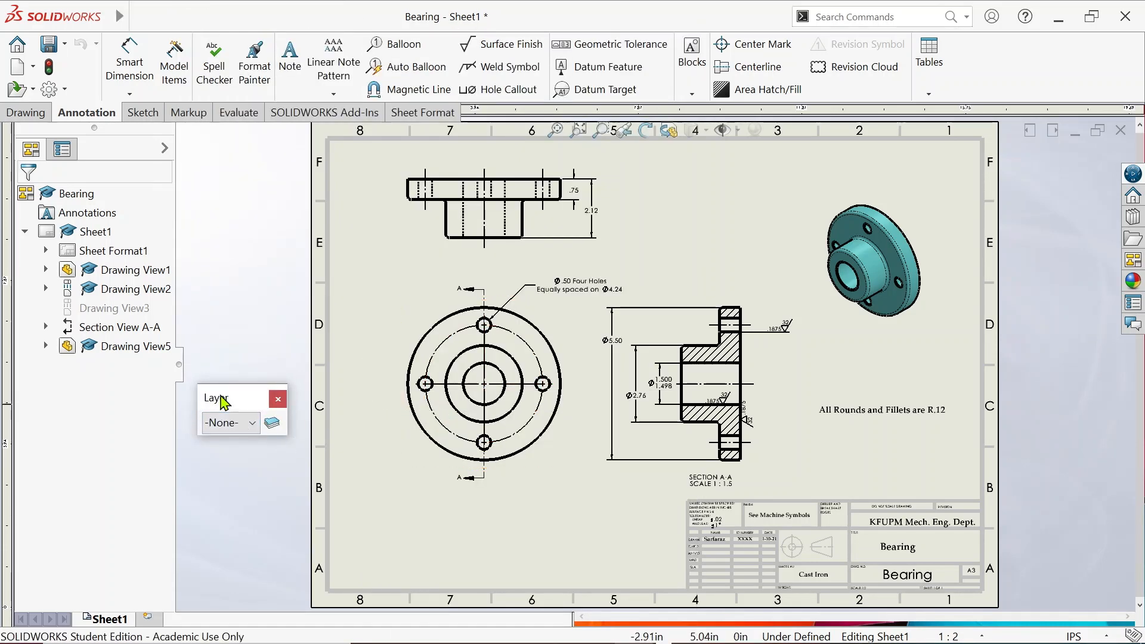
left_click_drag(220, 395, 242, 378)
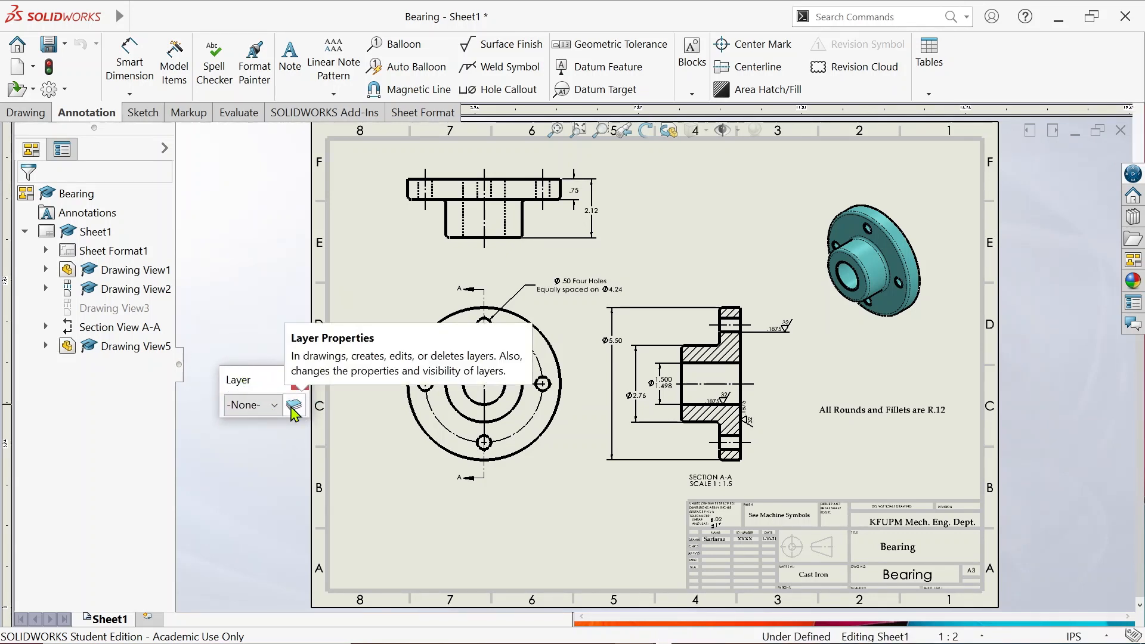
left_click(293, 405)
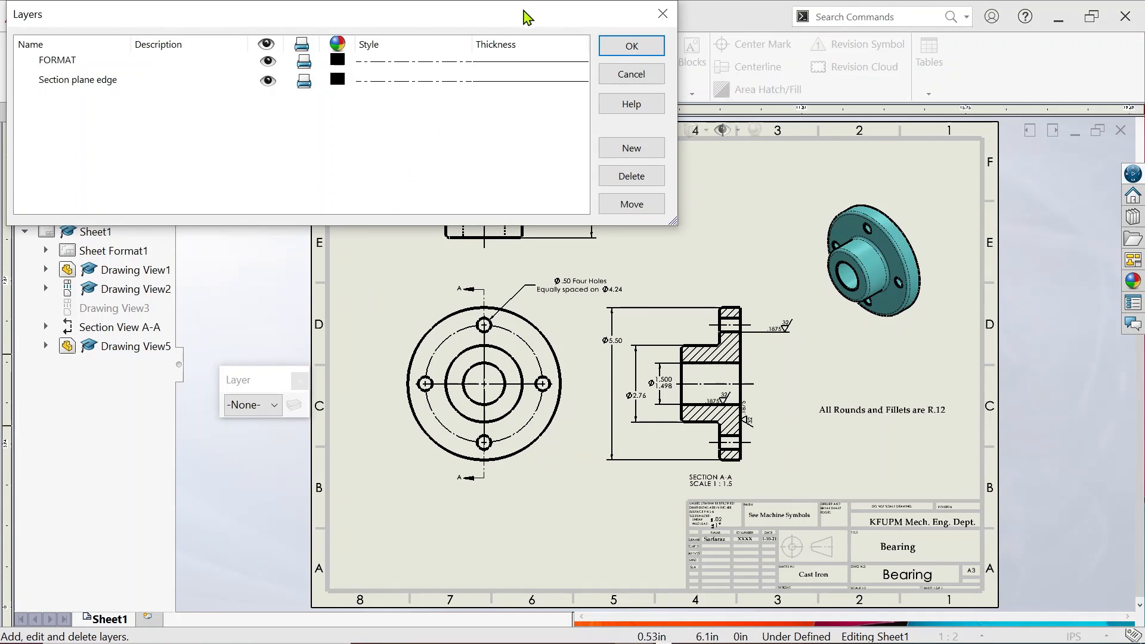
Create three new layers named Dimensions, Surface roughness and Tolerances
left_click(632, 152)
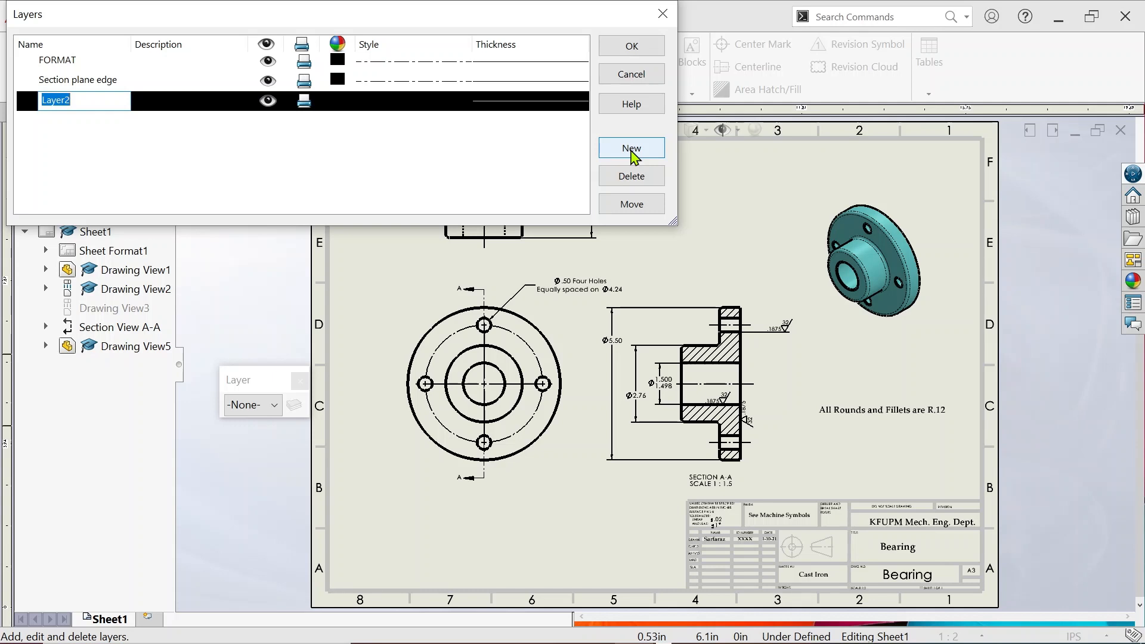
type("Dimensions")
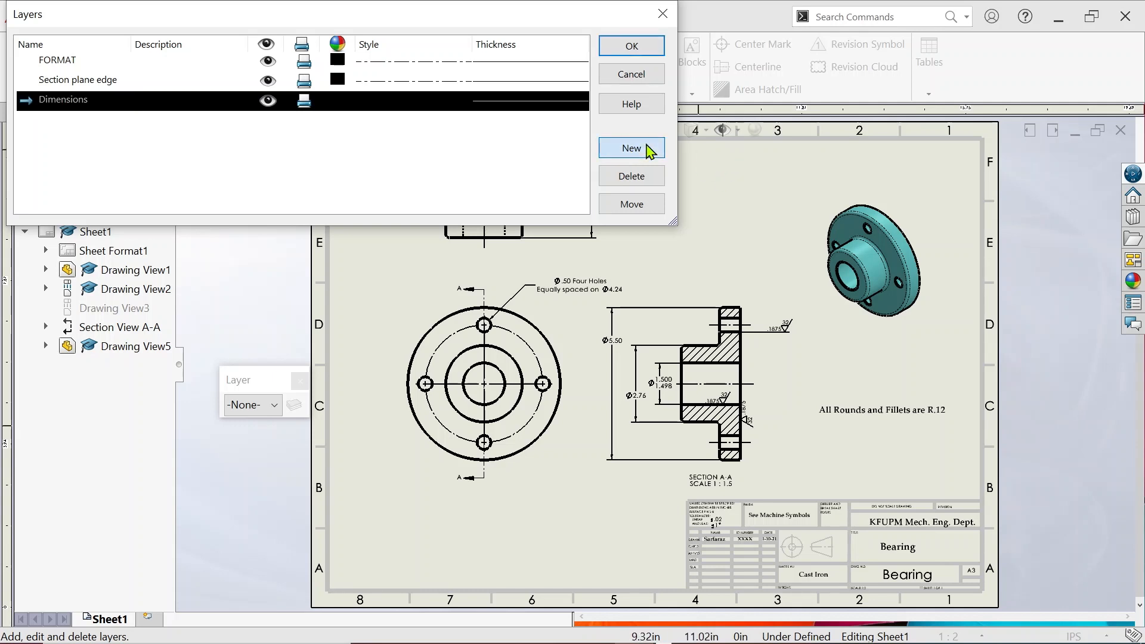
left_click(647, 148)
type("Surface")
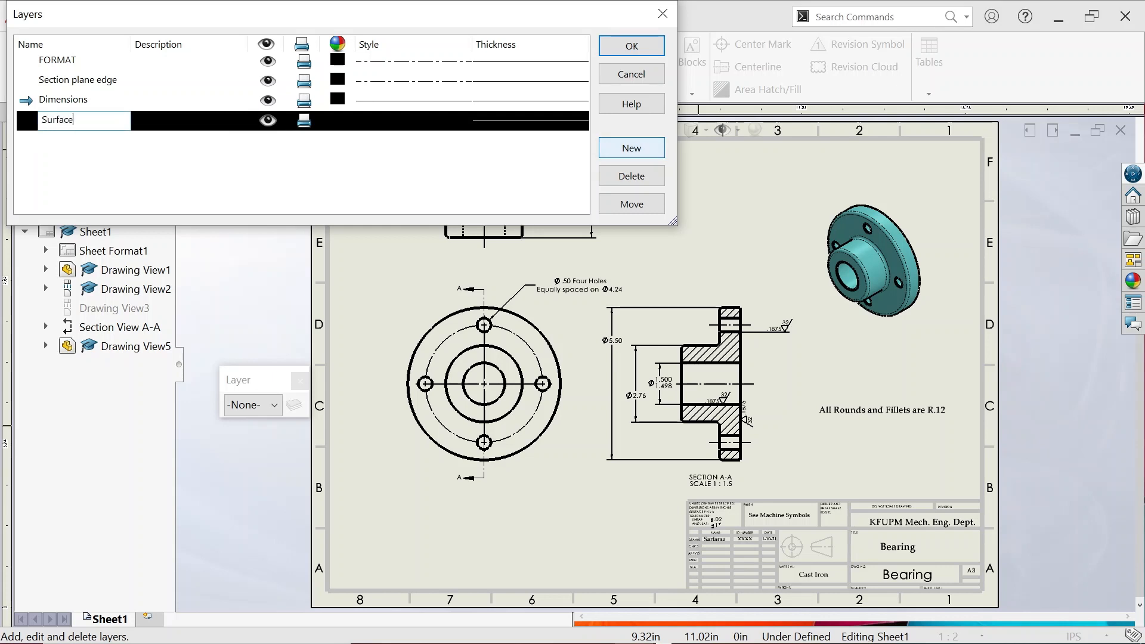
type(" roughness")
left_click(635, 154)
type("To")
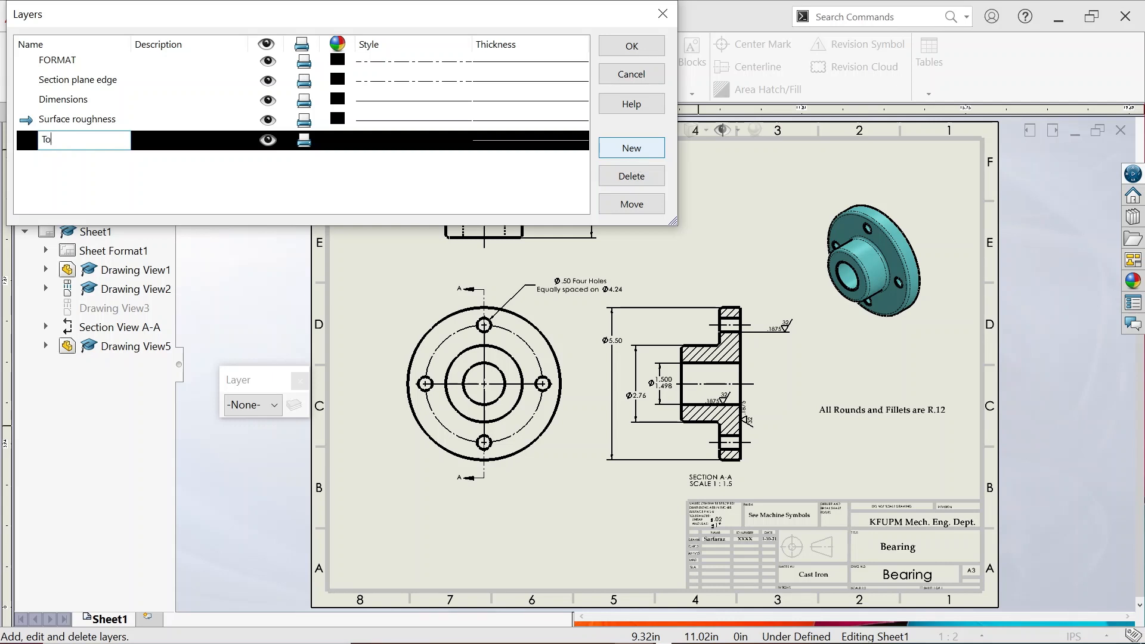
type("lerances")
Colour Dimensions blue, Surface roughness red and Tolerances green, then apply the layers
left_click(337, 99)
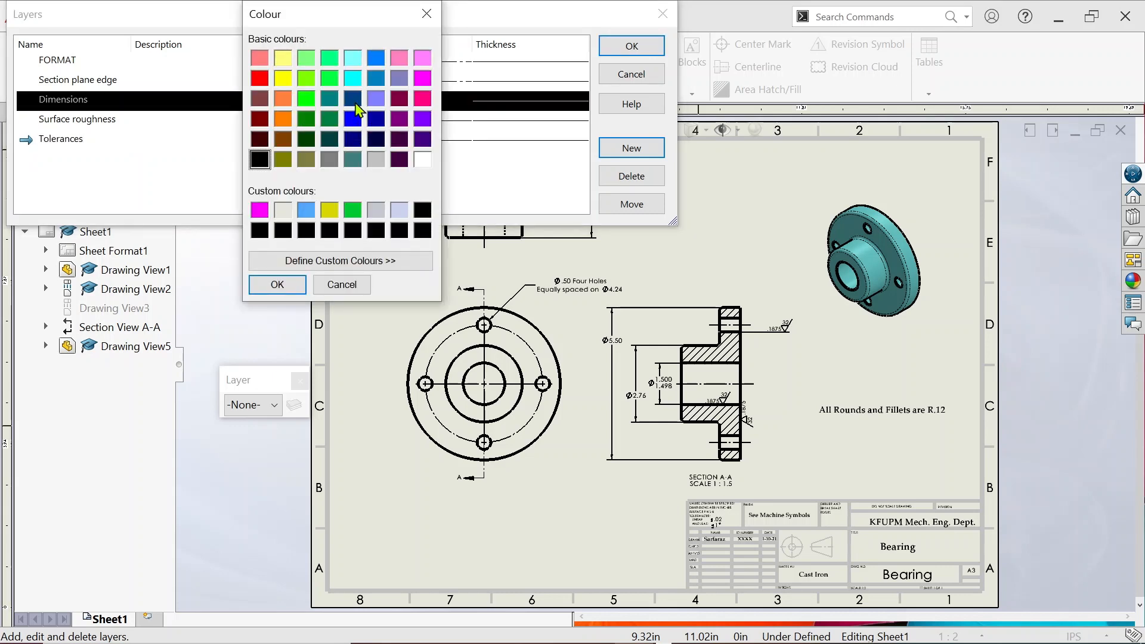
left_click(352, 118)
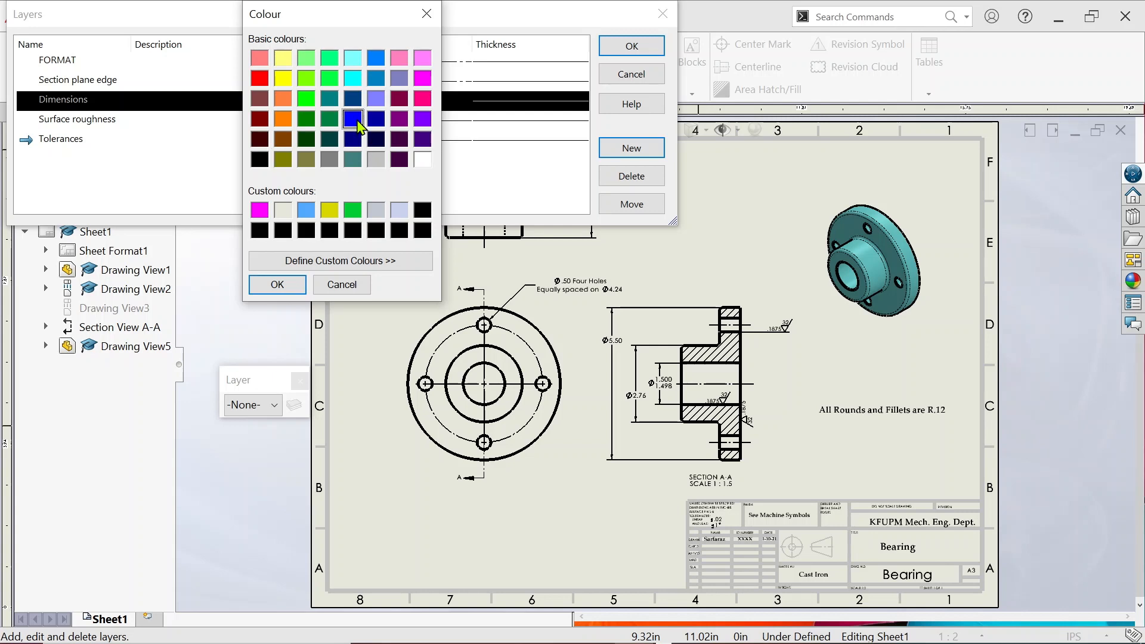
left_click(276, 285)
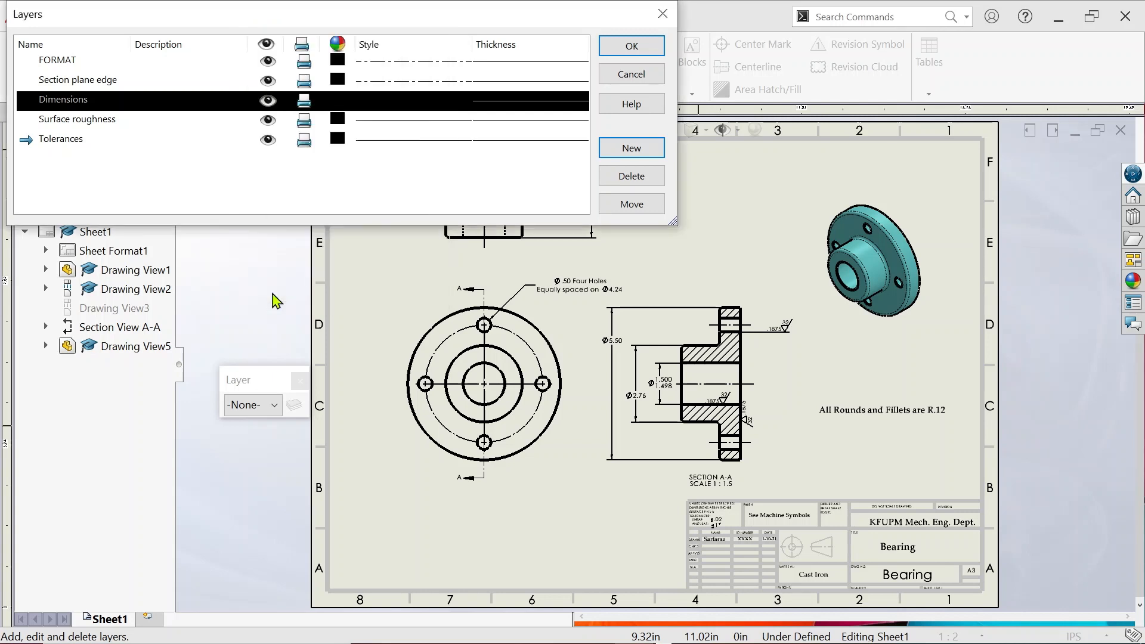
left_click(346, 118)
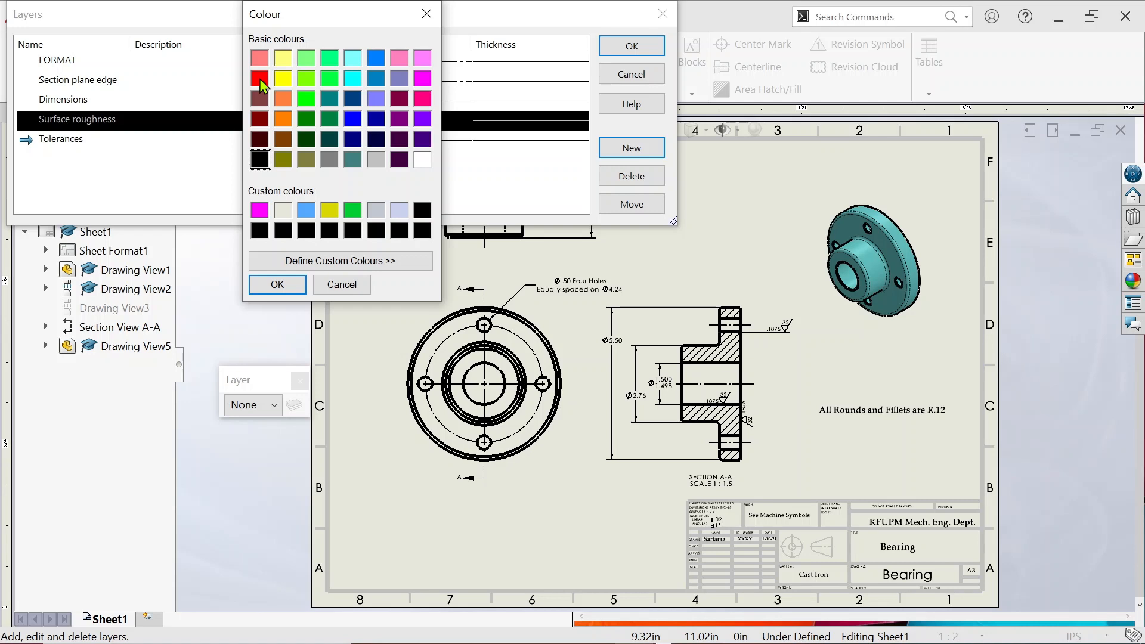
left_click(260, 79)
left_click(292, 284)
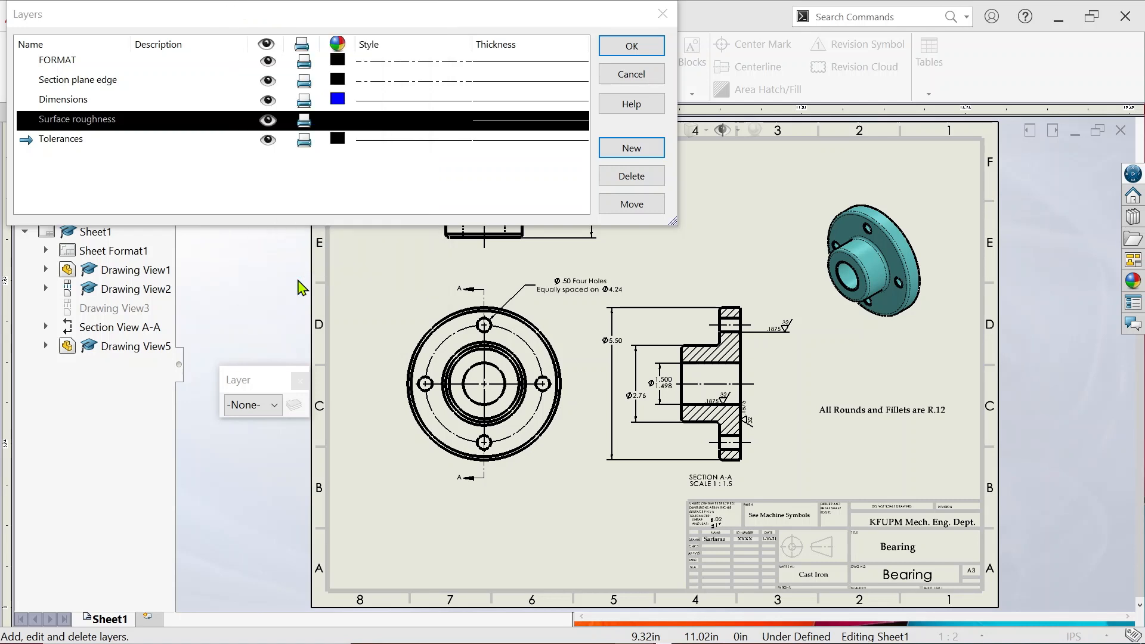
left_click(338, 138)
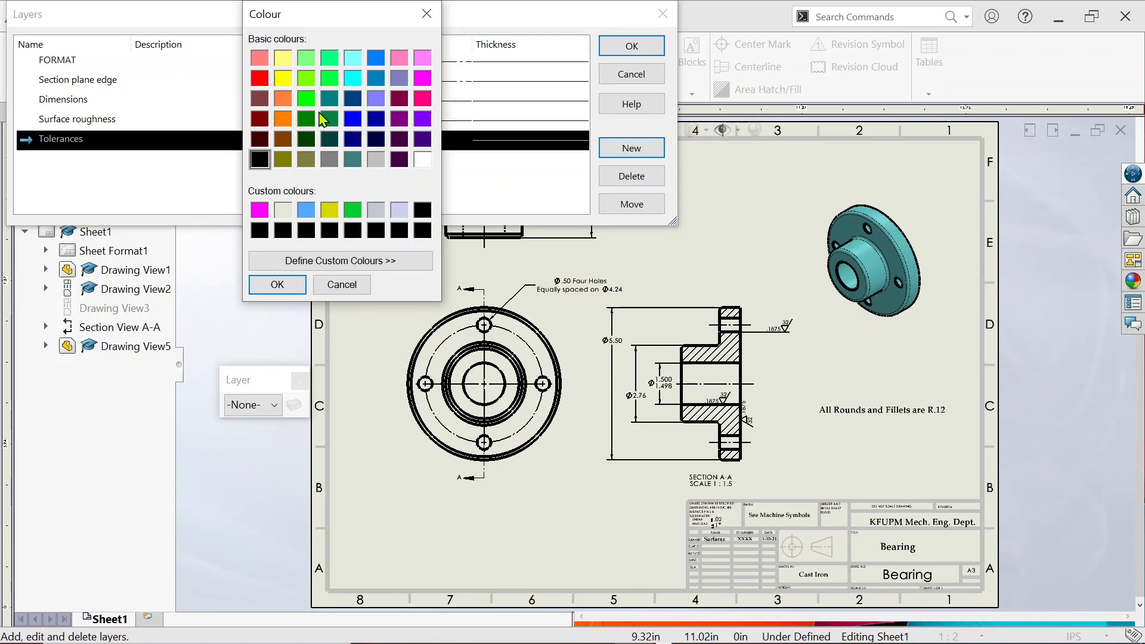
left_click(306, 120)
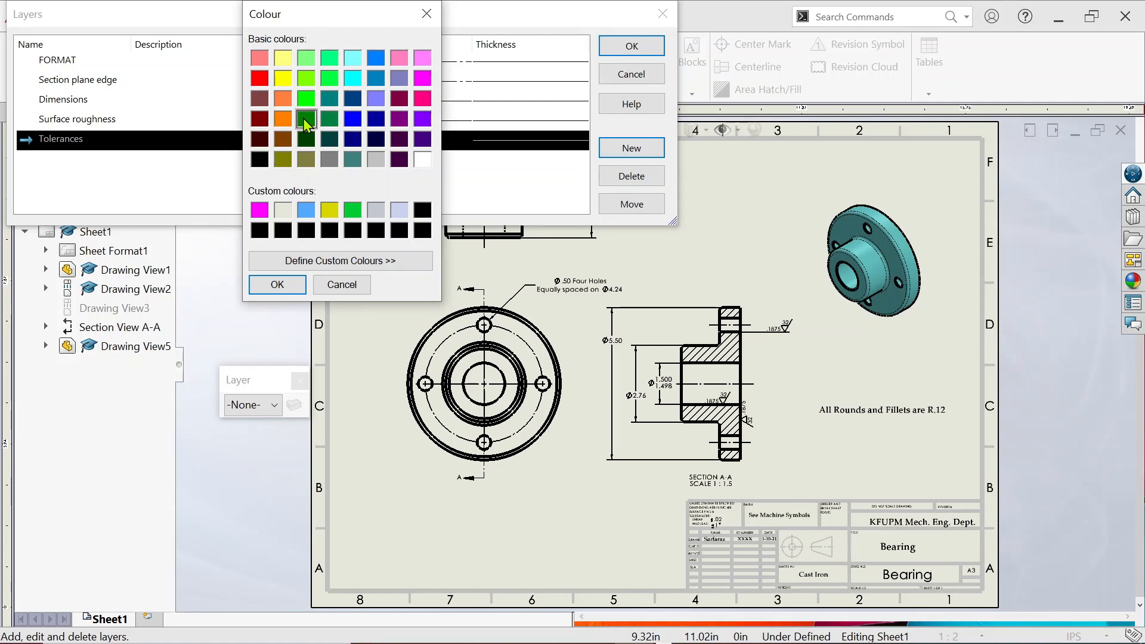
left_click(277, 285)
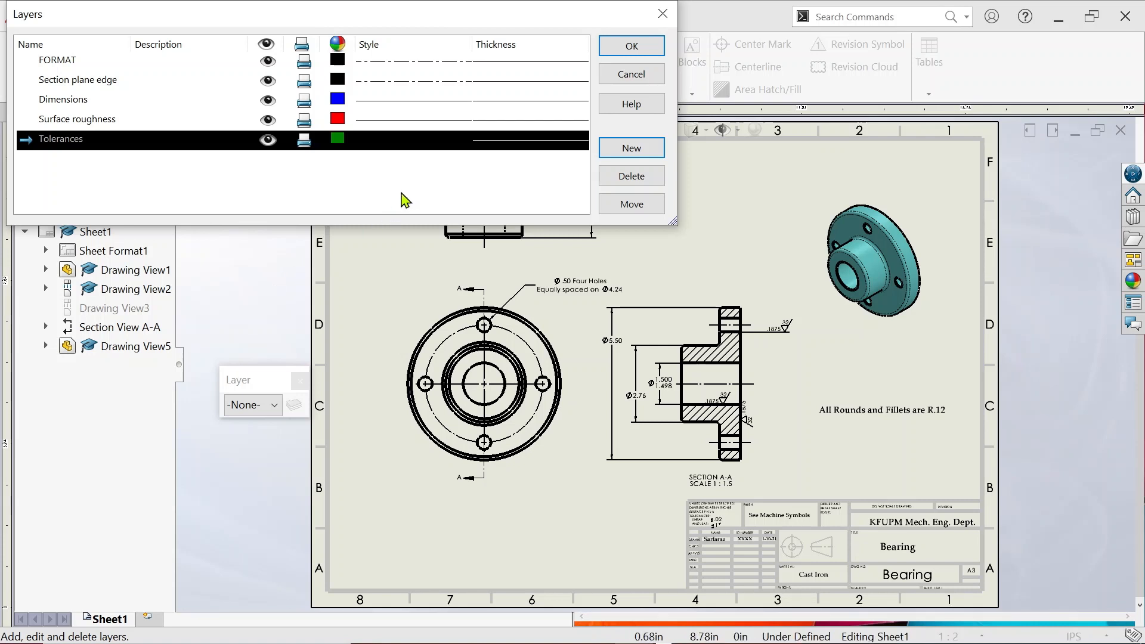
left_click(632, 46)
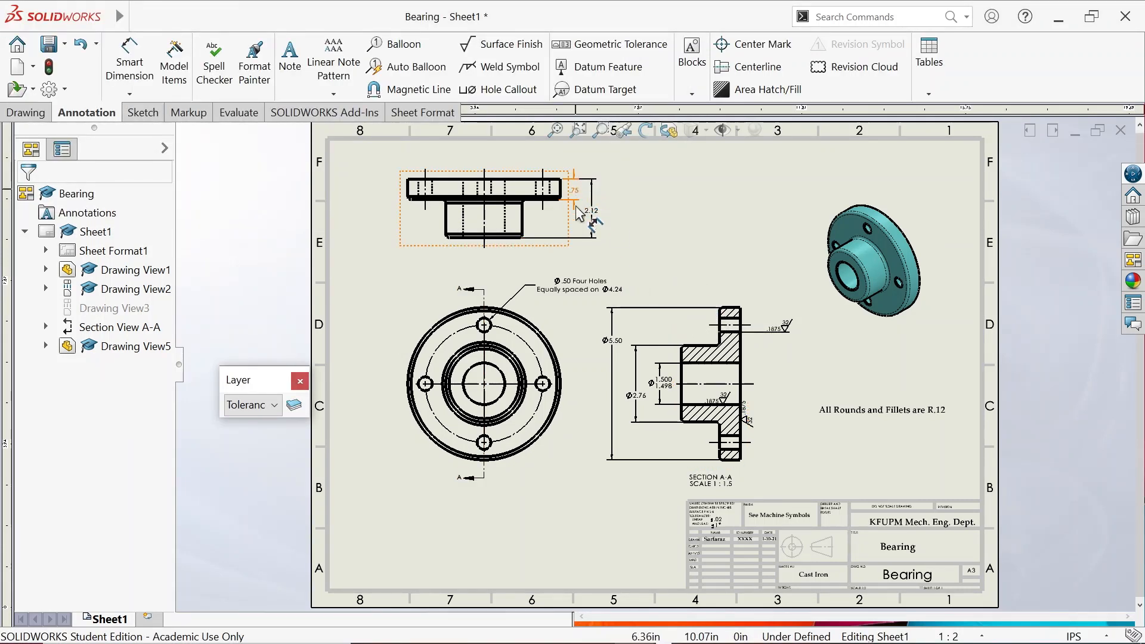
Move the Ø5.50 and Ø2.76 diameter dimensions onto the Dimensions layer
left_click(601, 225)
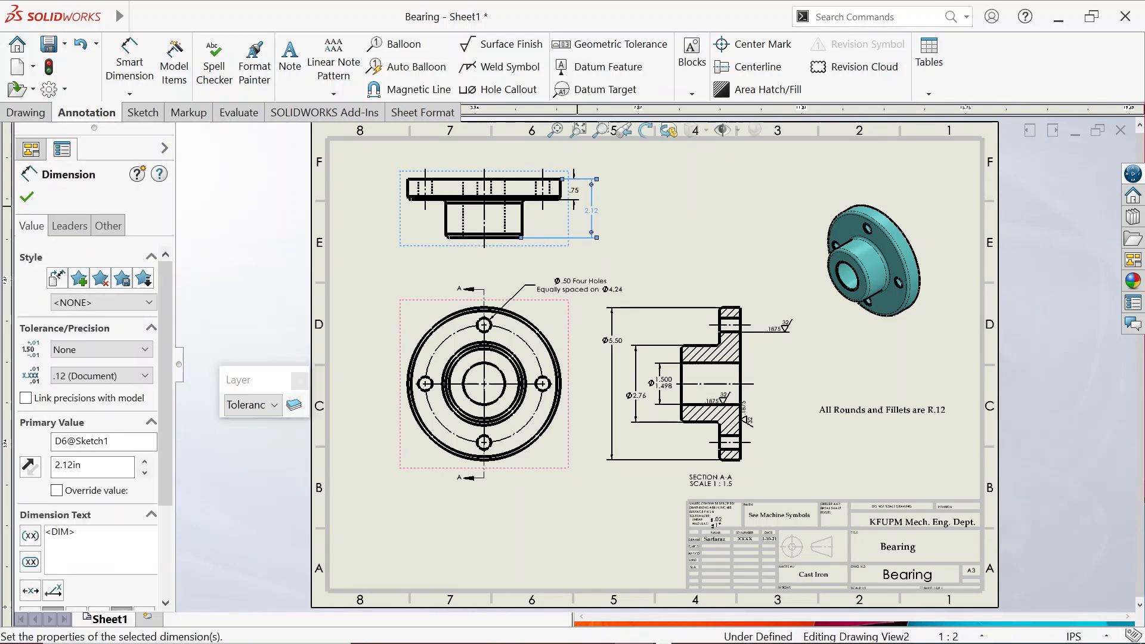
scroll(571, 202, "down", 2)
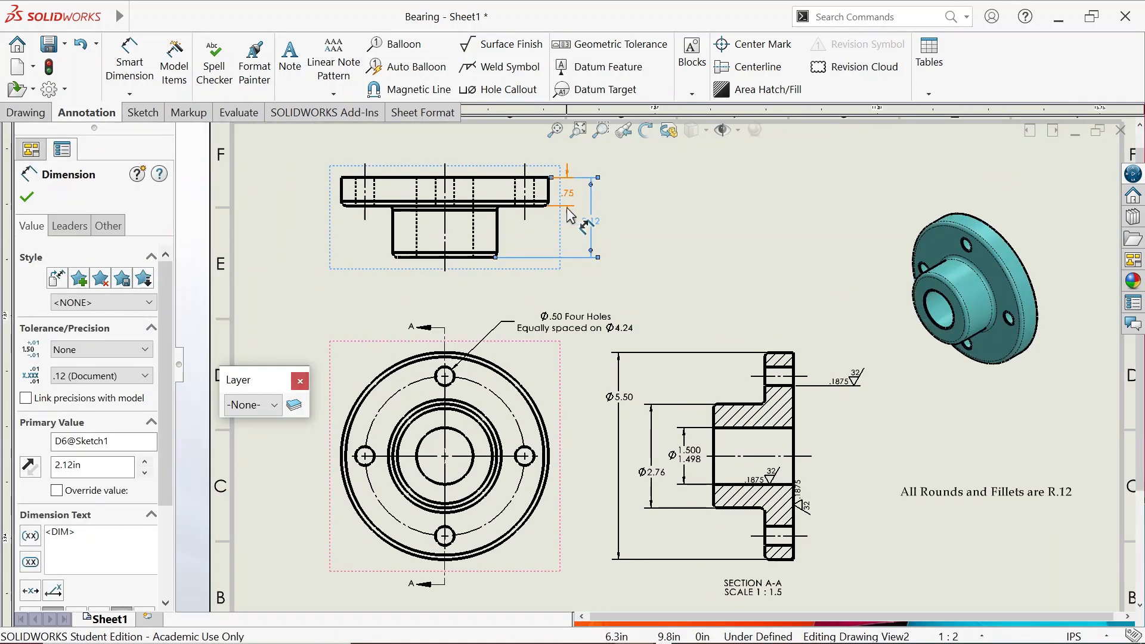
left_click(572, 215, "ctrl")
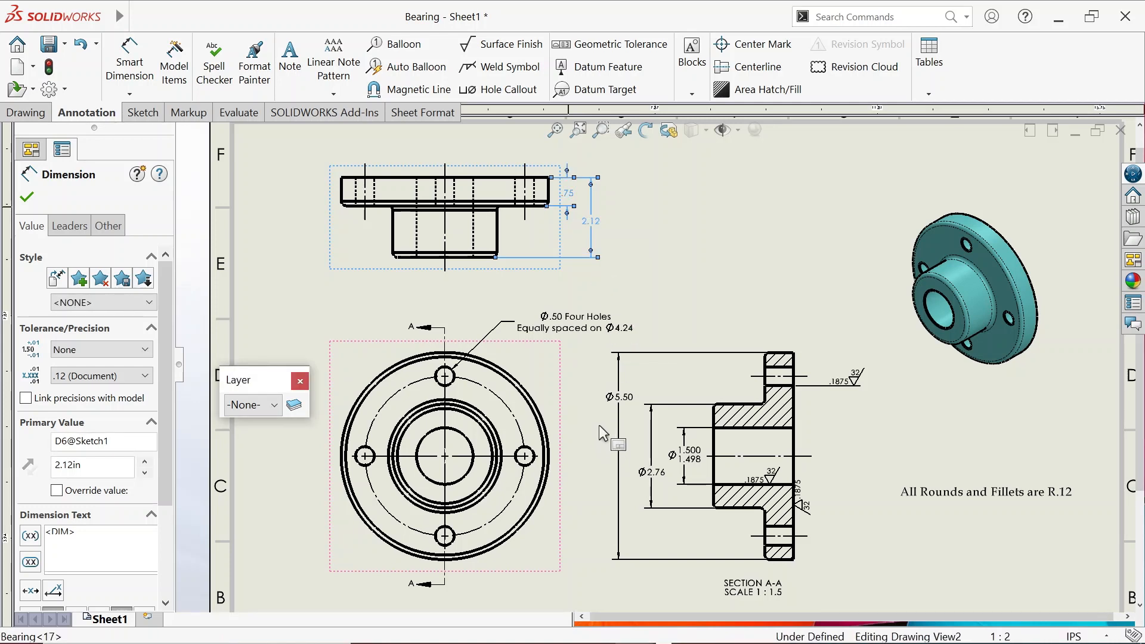
left_click(622, 418)
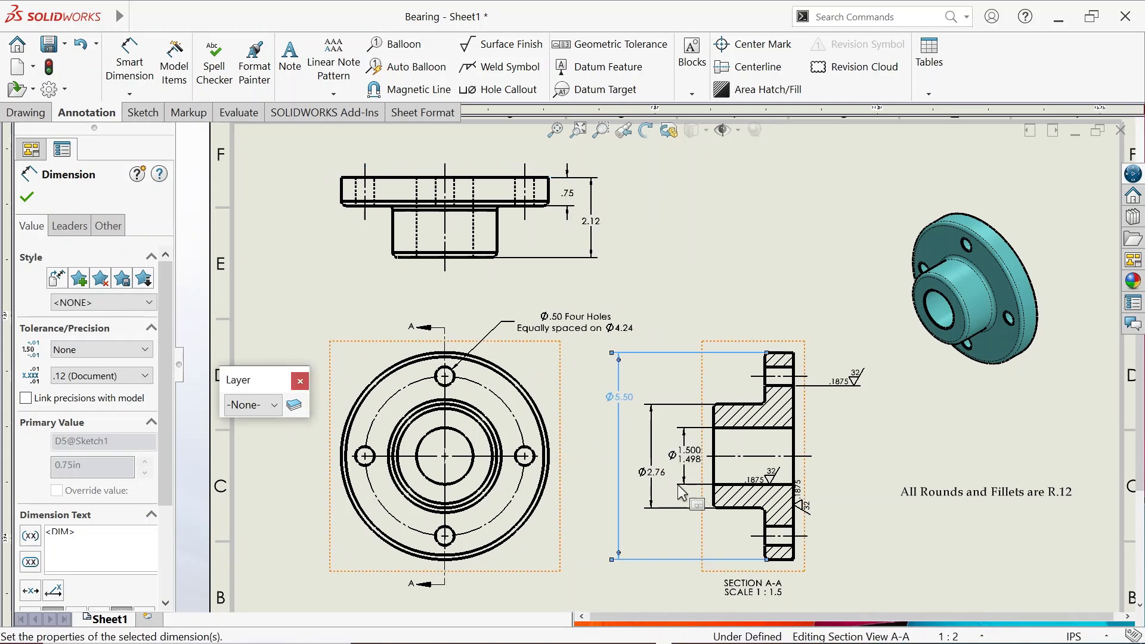
left_click(658, 500, "ctrl")
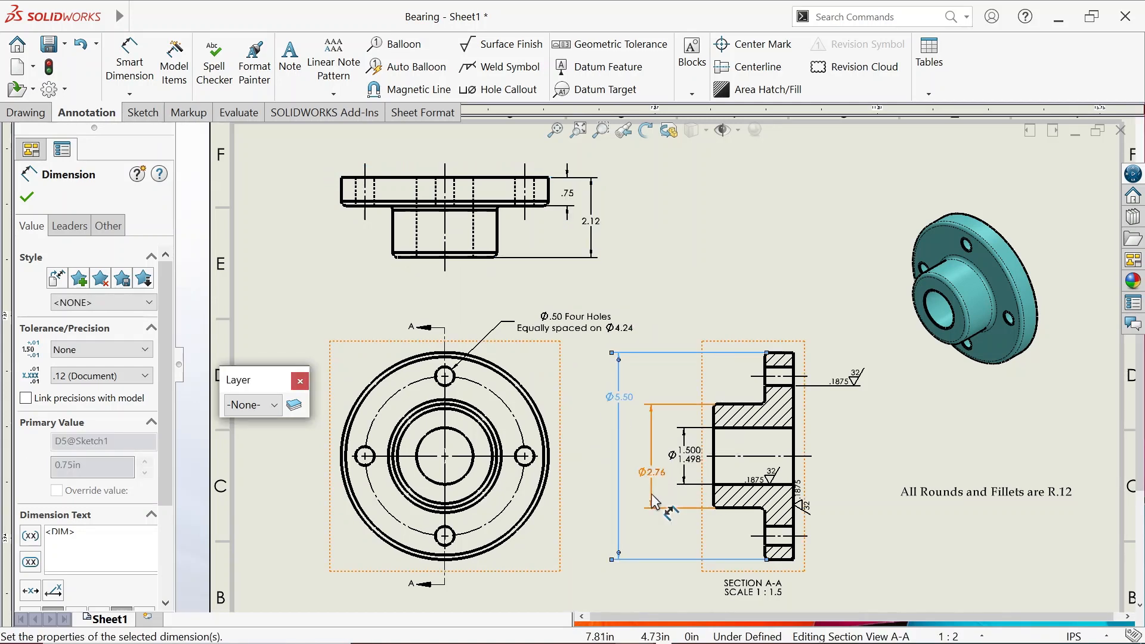
left_click(273, 405)
left_click(254, 484)
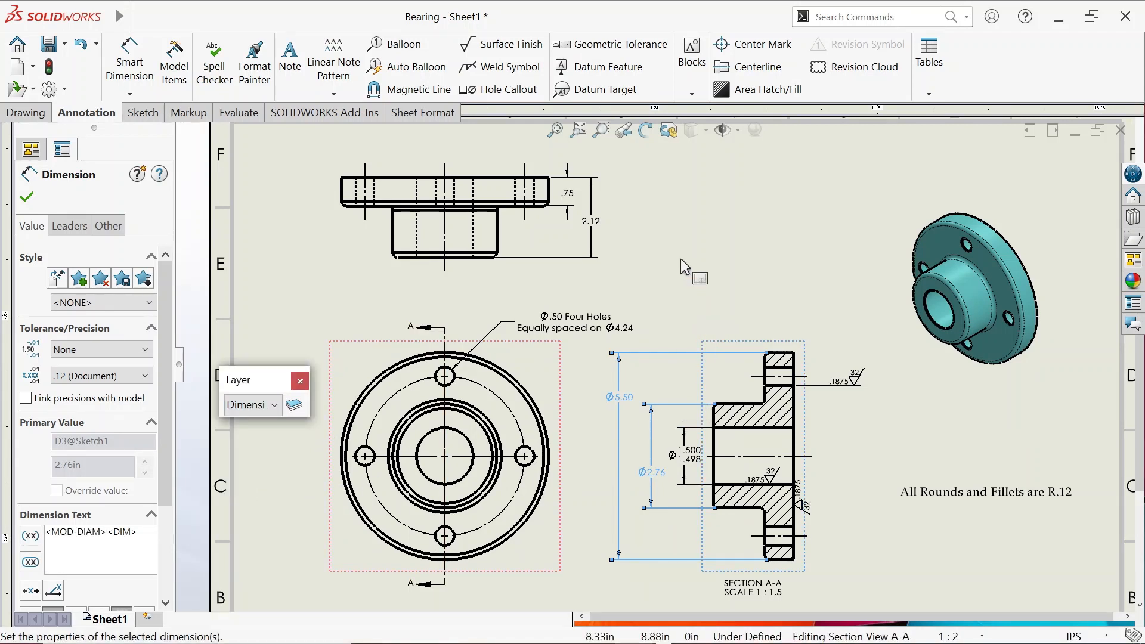
left_click(685, 274)
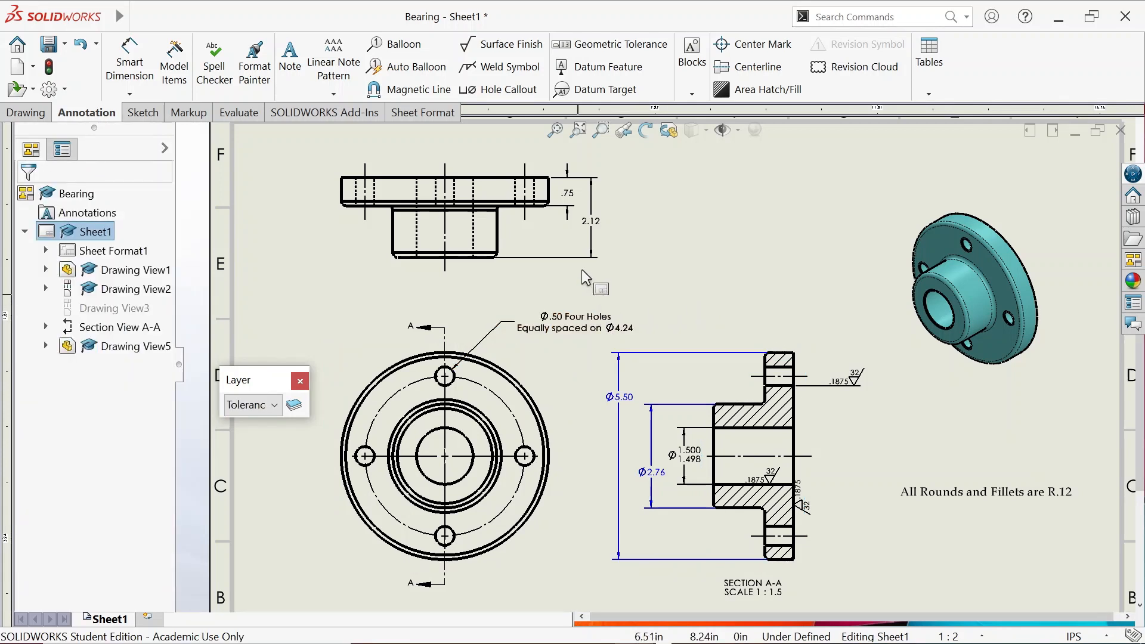
Put the 2.12 and .75 dimensions and the Ø.50 Four Holes note on the Dimensions layer
left_click(598, 247)
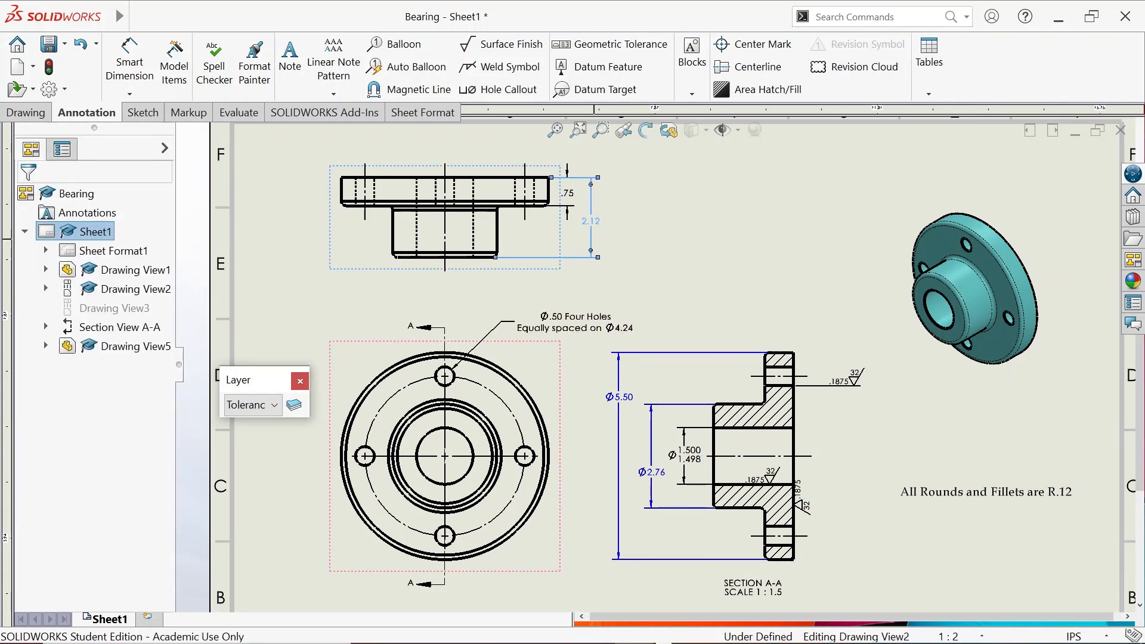
left_click(572, 193, "ctrl")
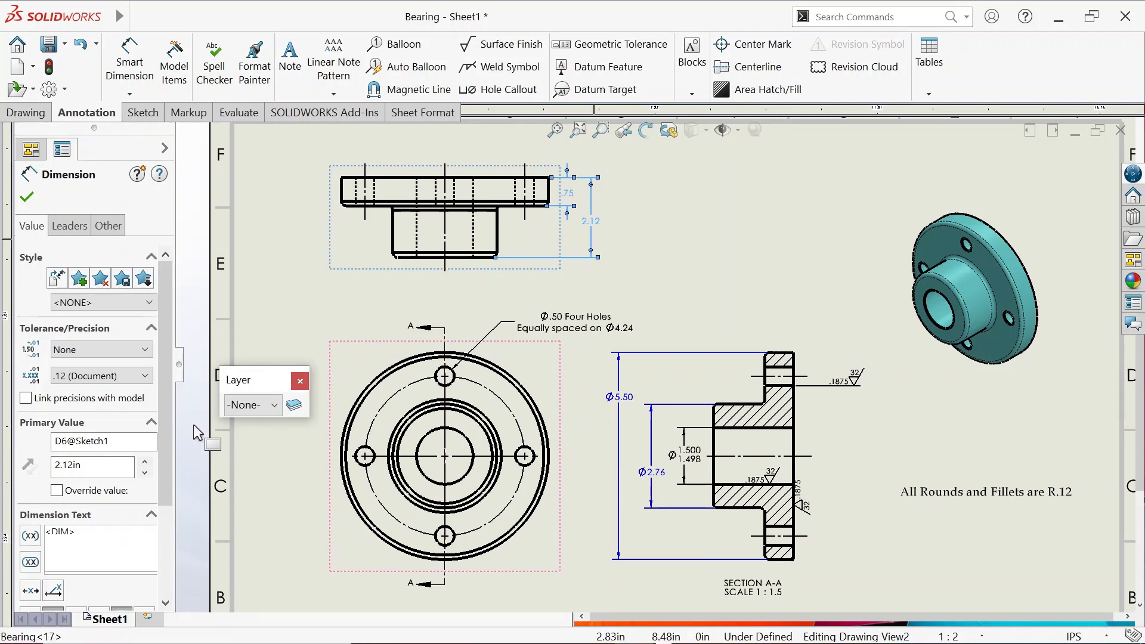
left_click(260, 410)
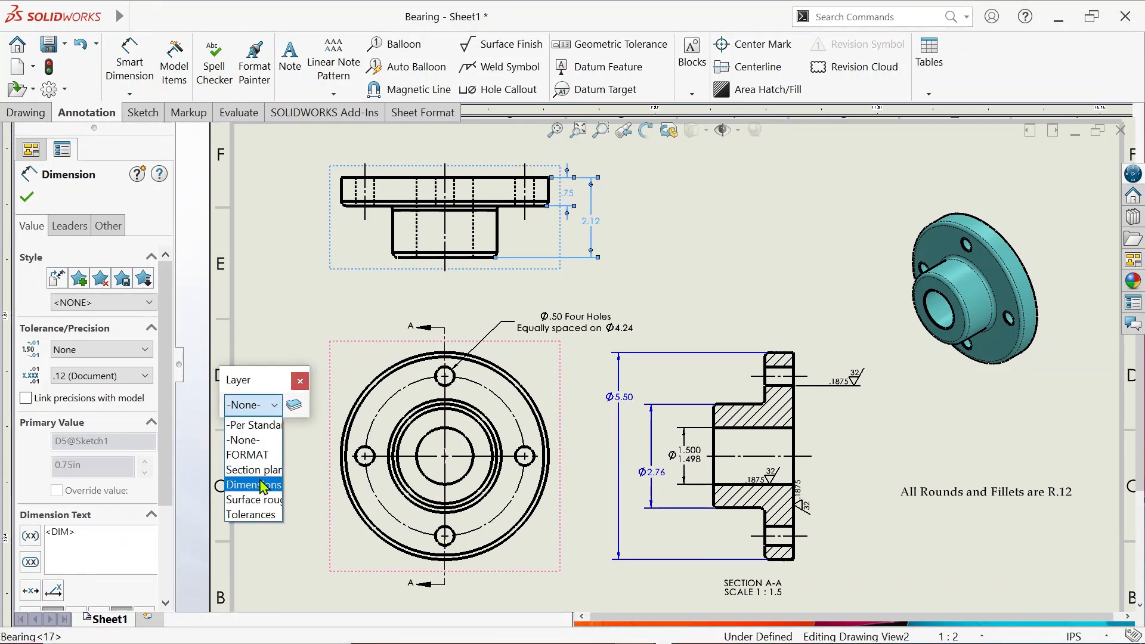
left_click(262, 483)
left_click(262, 485)
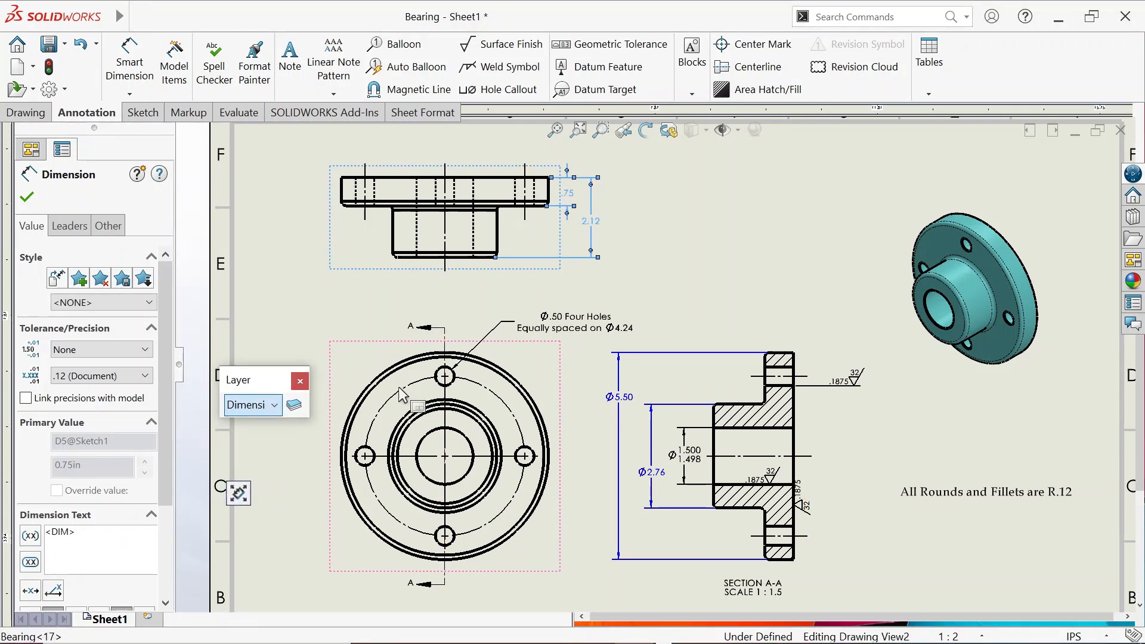
left_click(681, 249)
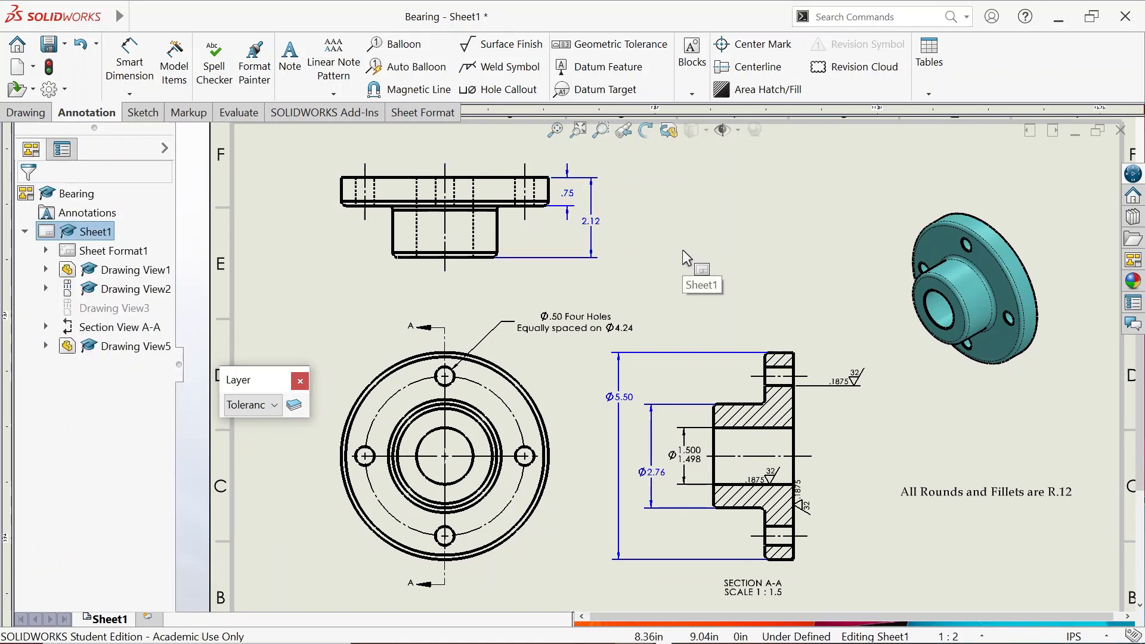
left_click(577, 328)
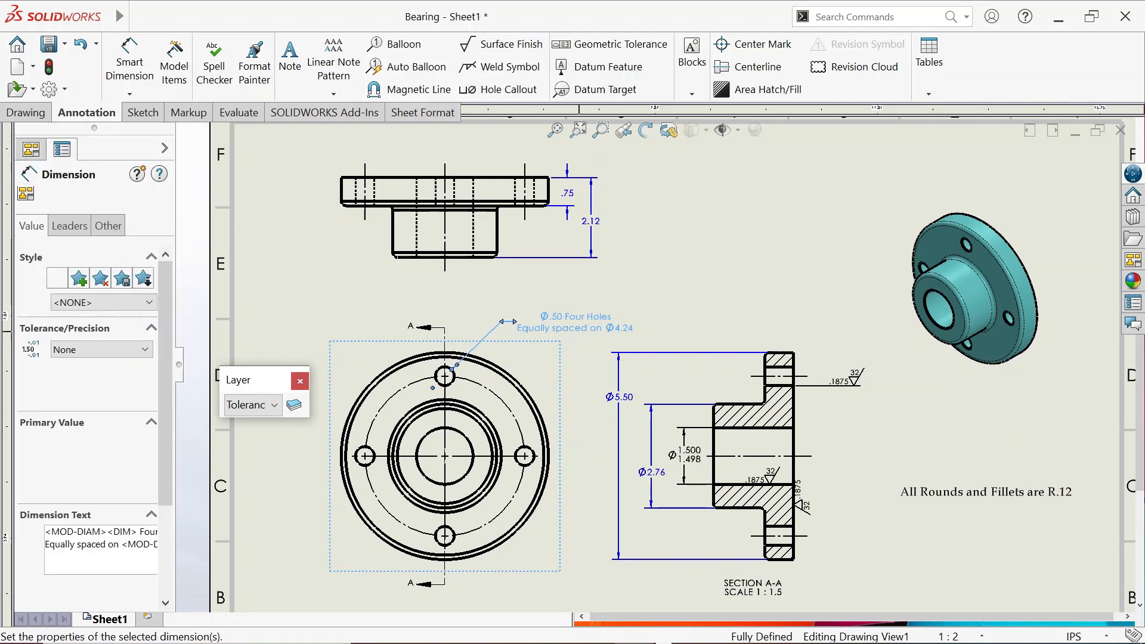
left_click(253, 406)
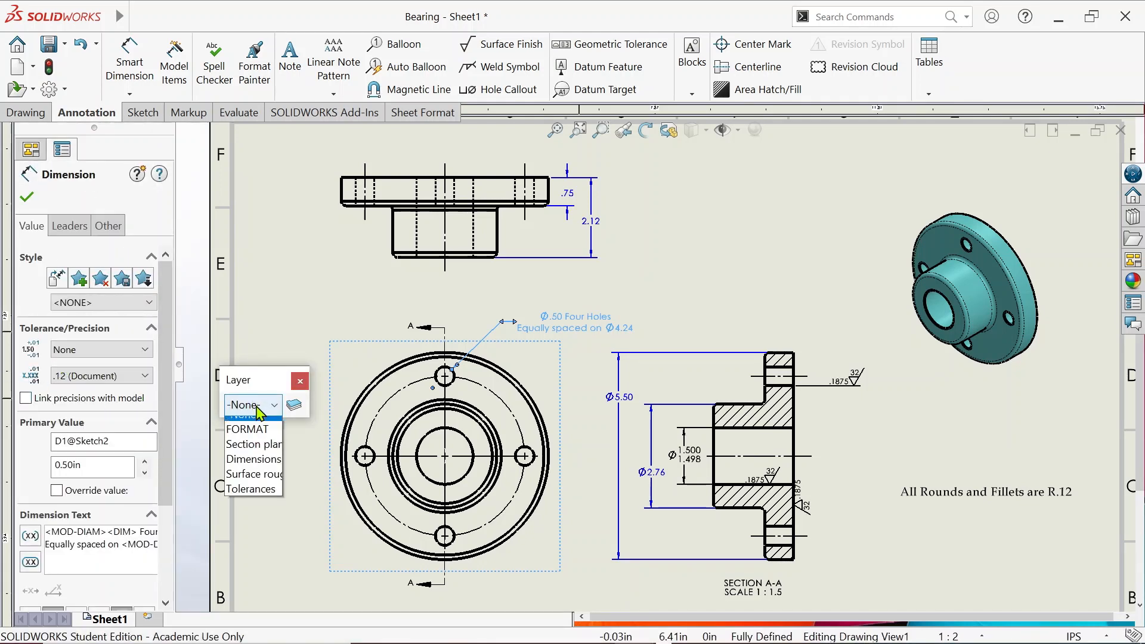
left_click(277, 482)
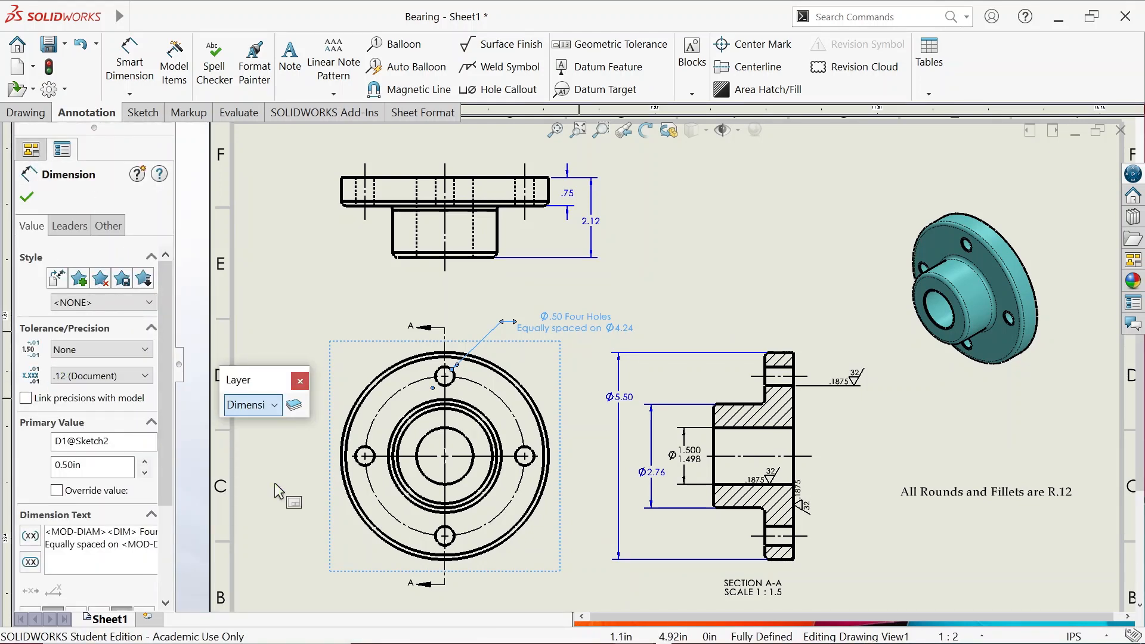
left_click(771, 303)
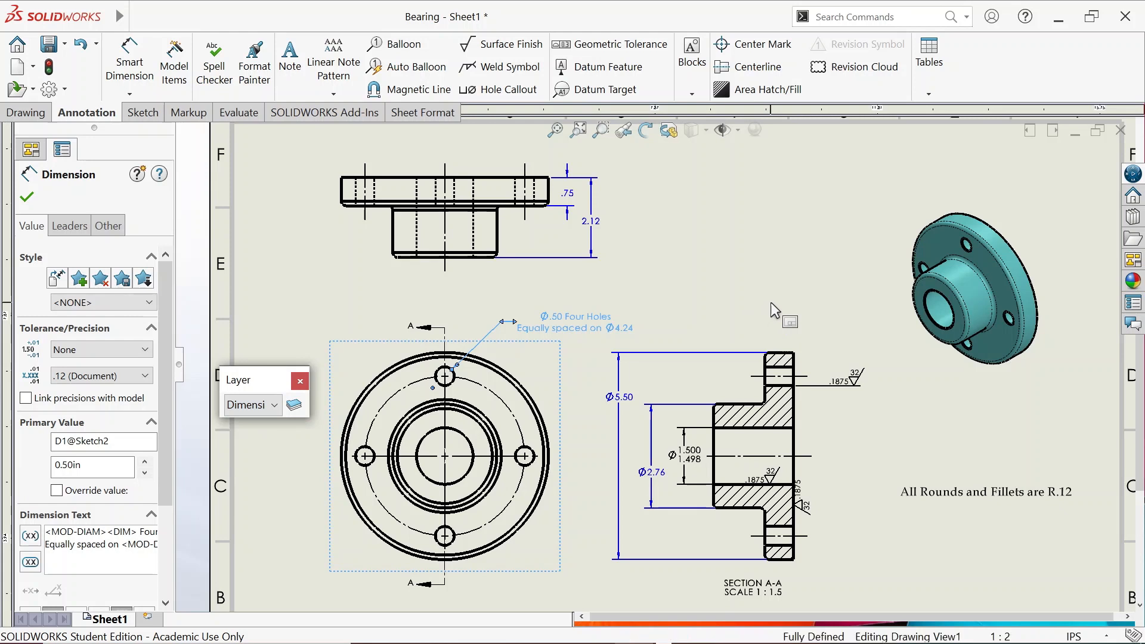
Assign the Ø1.500/1.498 limit dimension to the green Tolerances layer
left_click(681, 488)
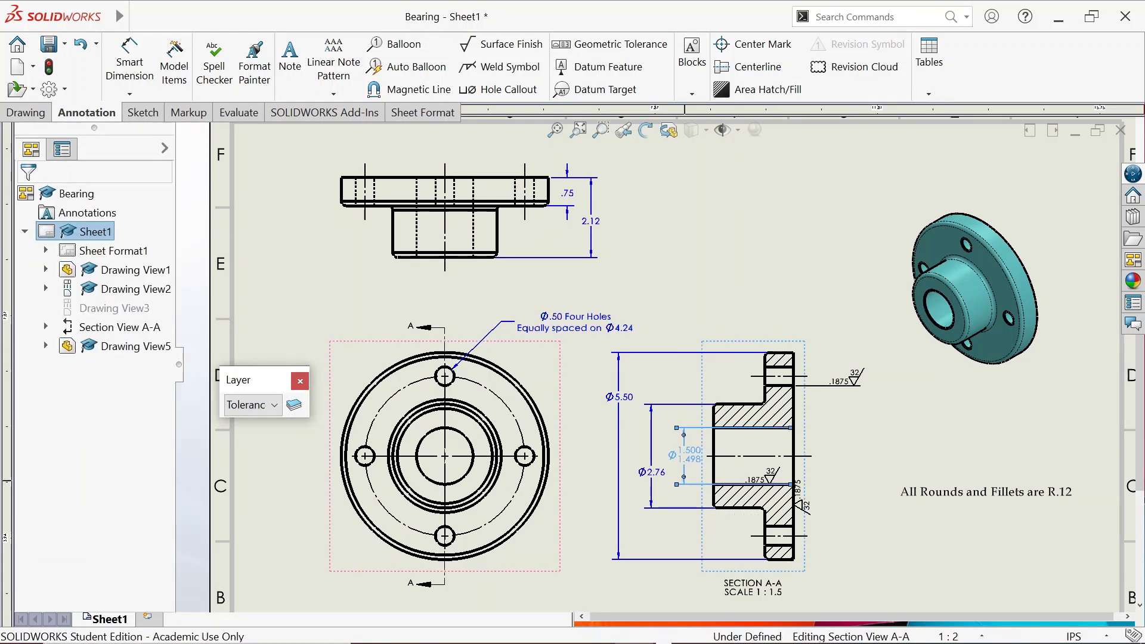
left_click(269, 409)
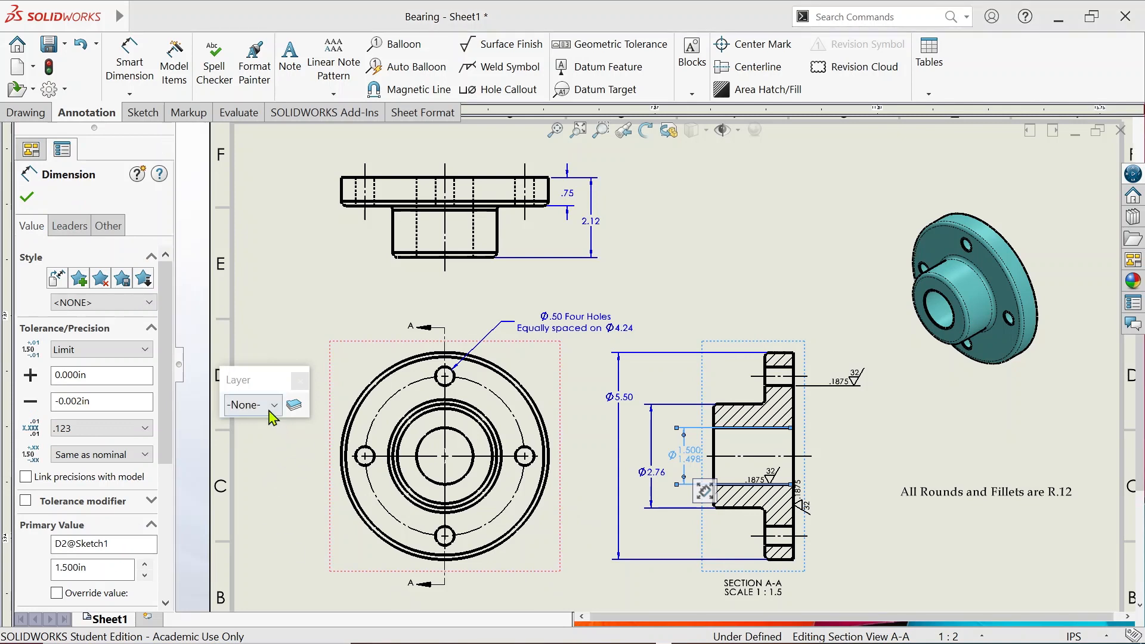
left_click(274, 406)
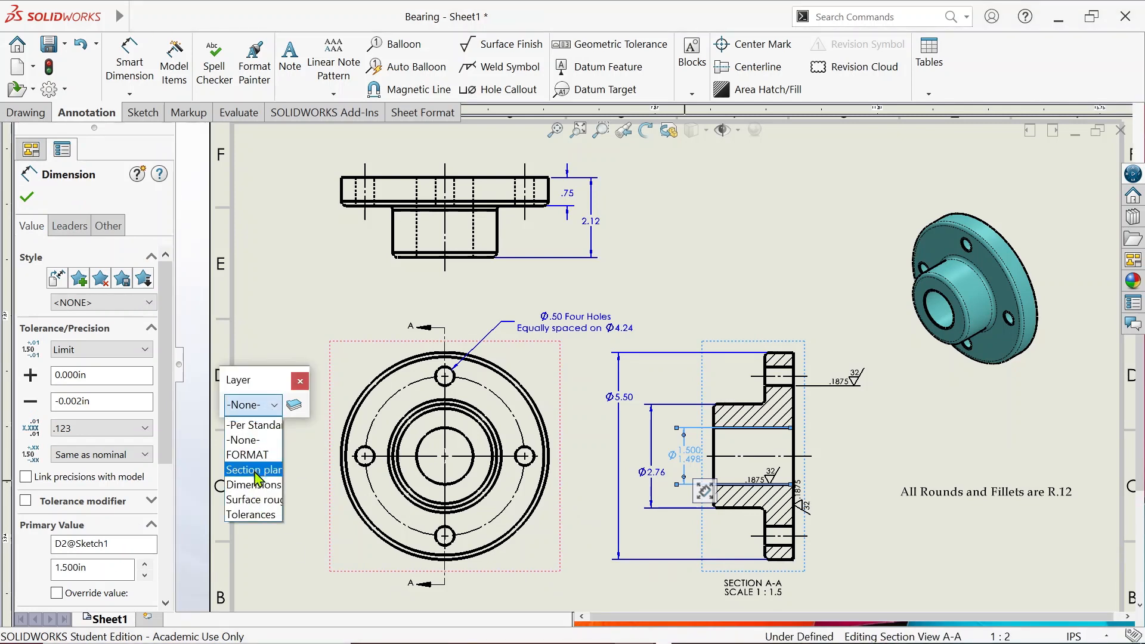
left_click(250, 514)
left_click(770, 474)
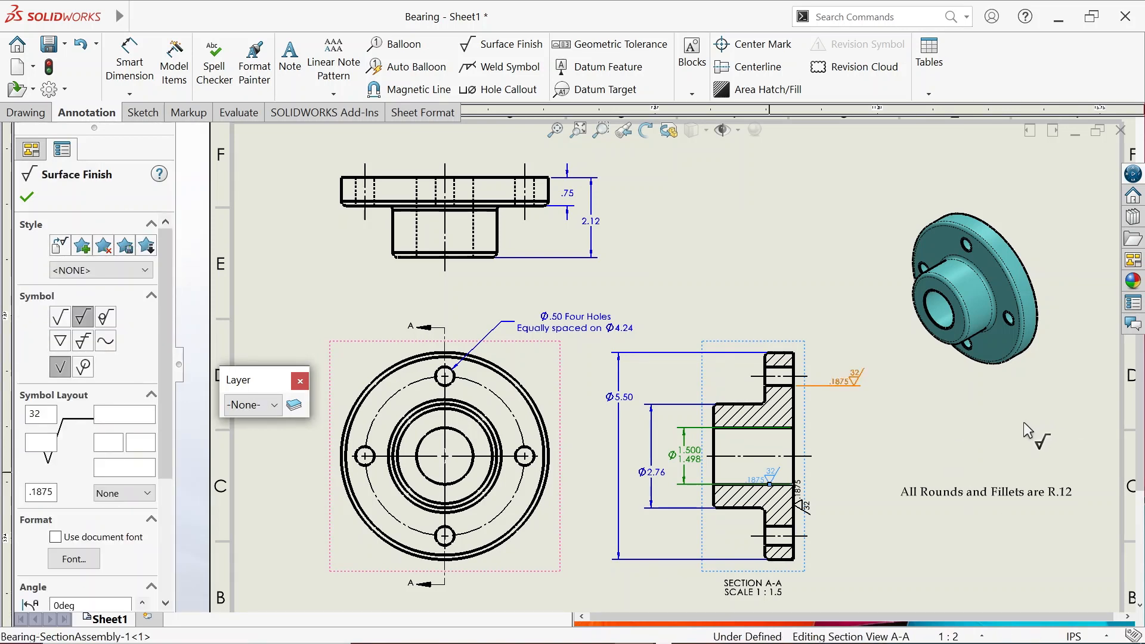
Move all the surface finish symbols onto the red Surface roughness layer
left_click_drag(854, 382, 854, 383, "ctrl")
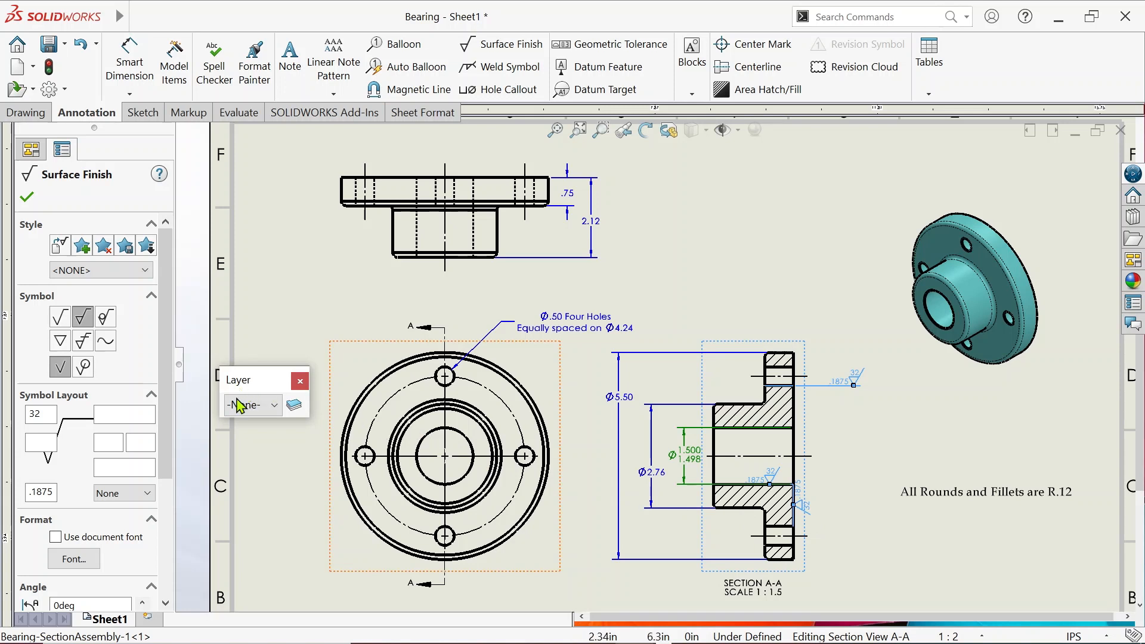
left_click(273, 410)
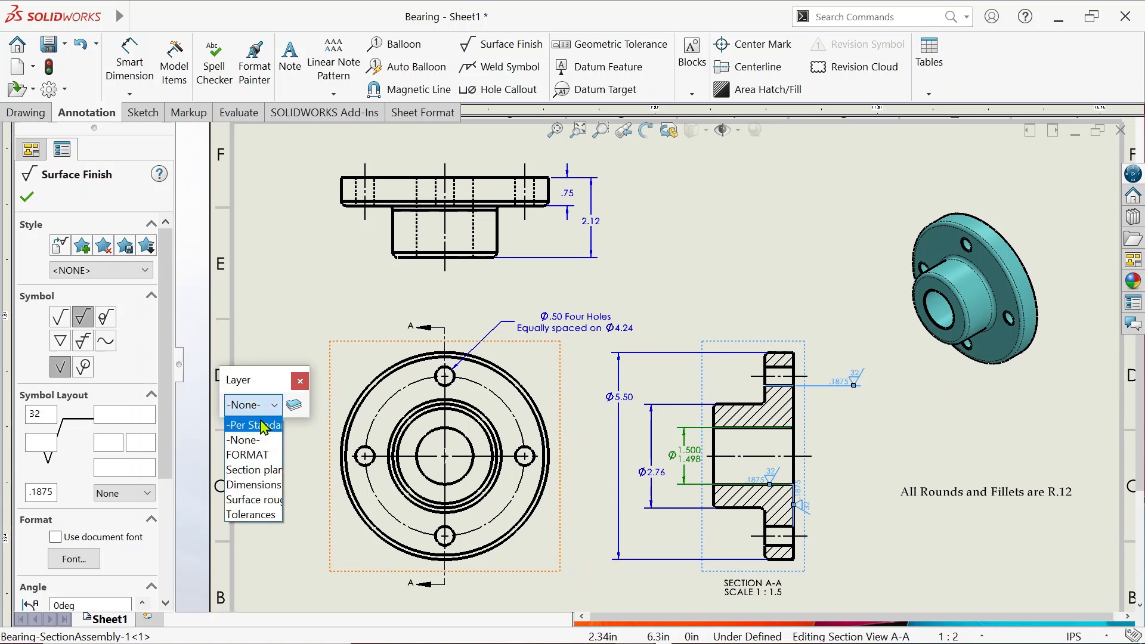
left_click(265, 506)
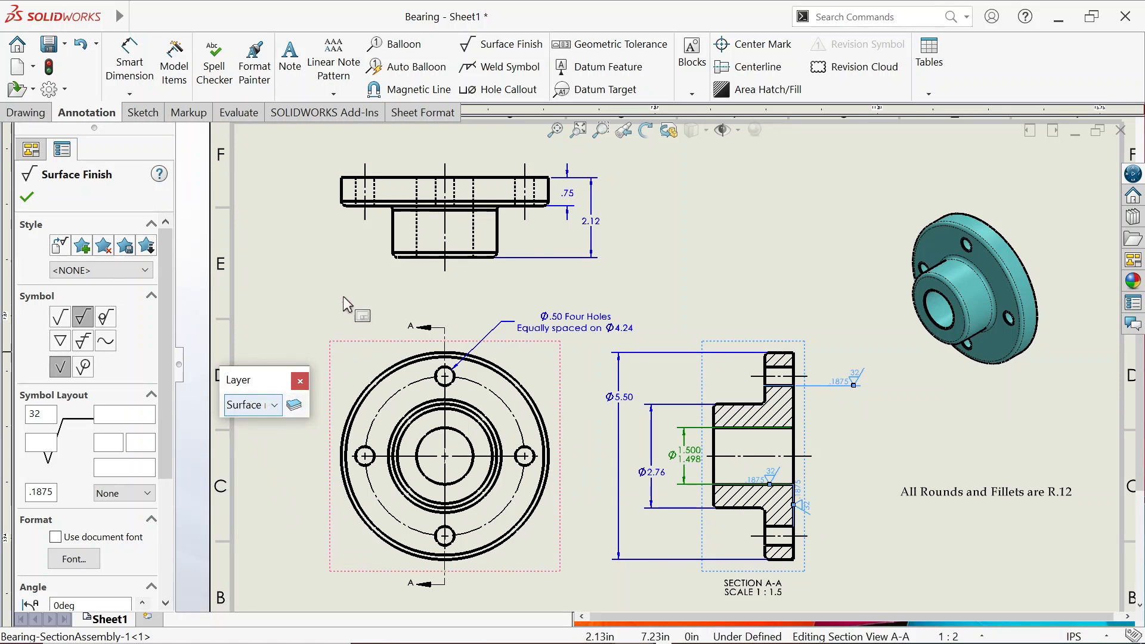
left_click(335, 280)
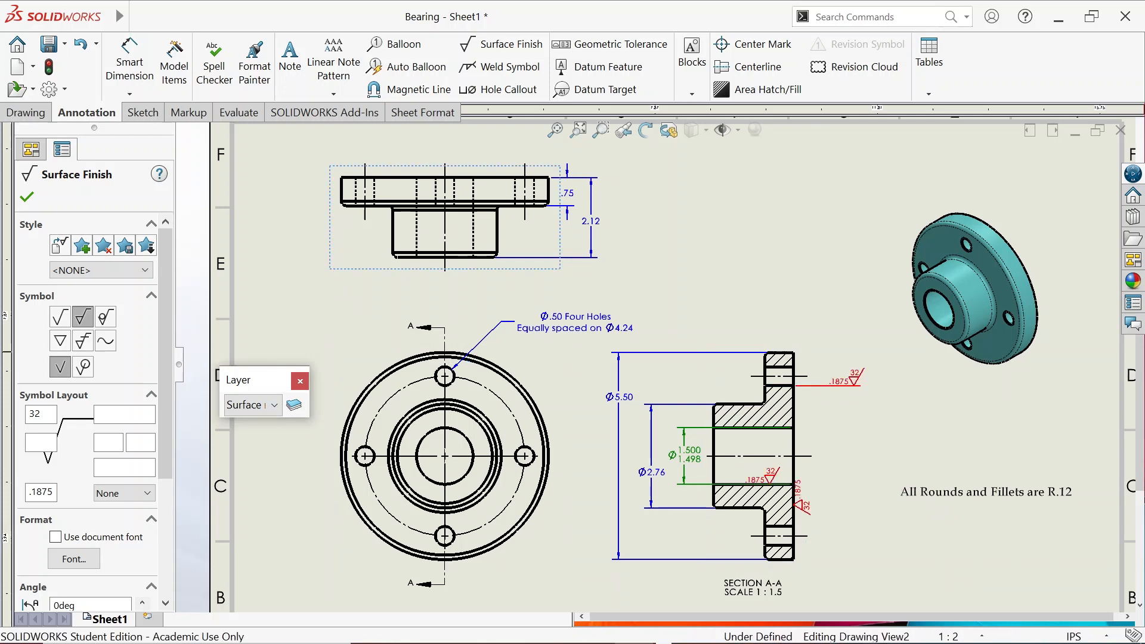
key("Escape")
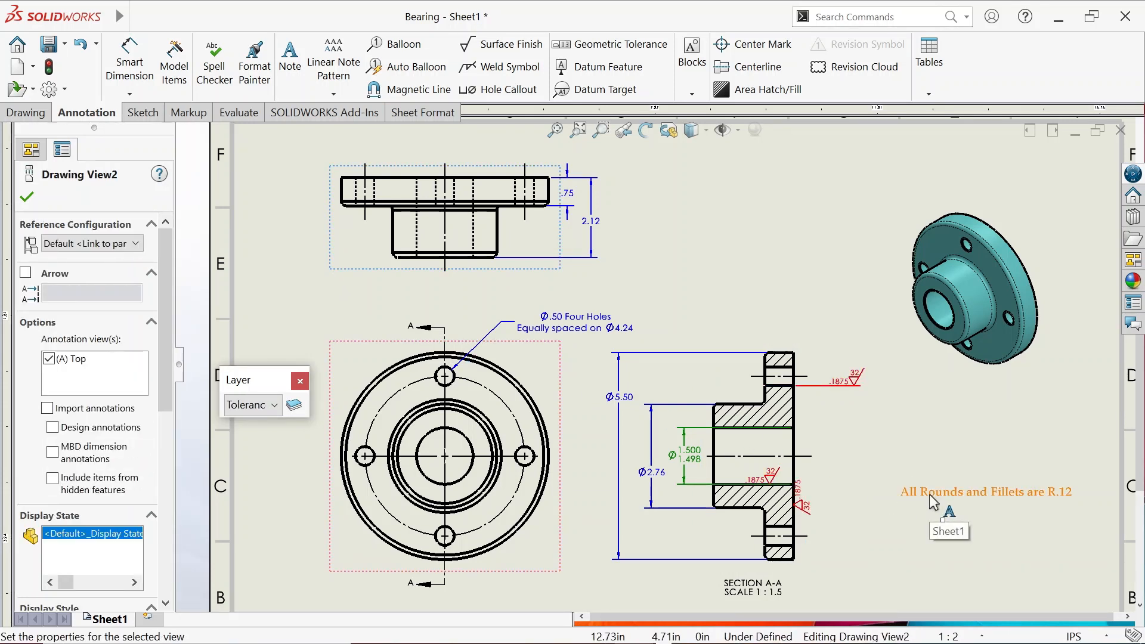
Put the 'All Rounds and Fillets are R.12' note on the Dimensions layer
left_click(934, 503)
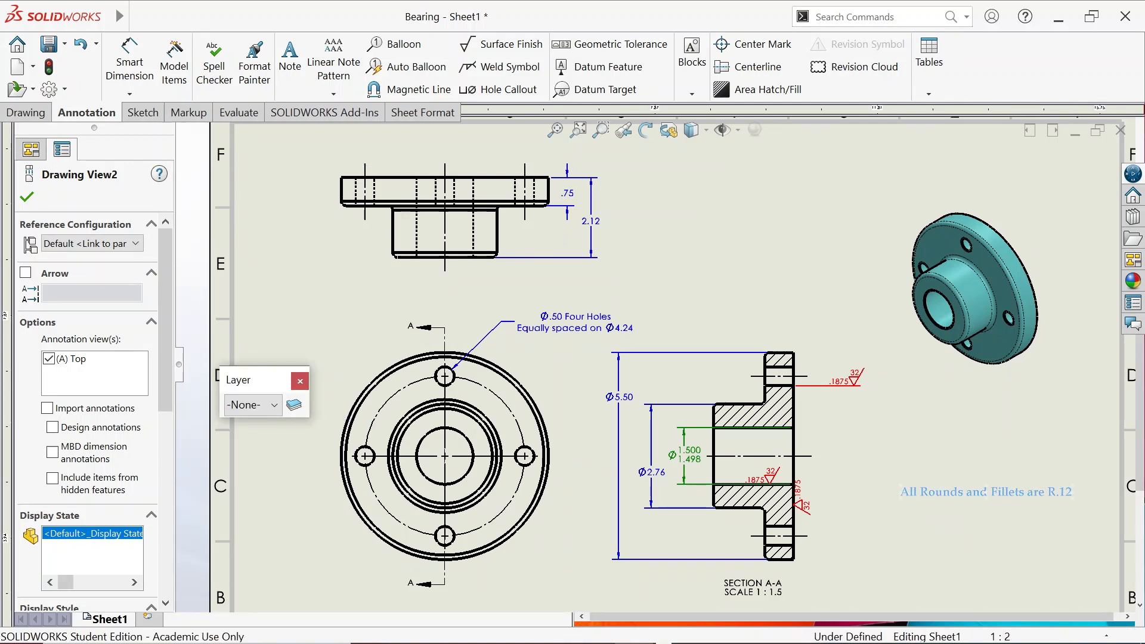
left_click(265, 409)
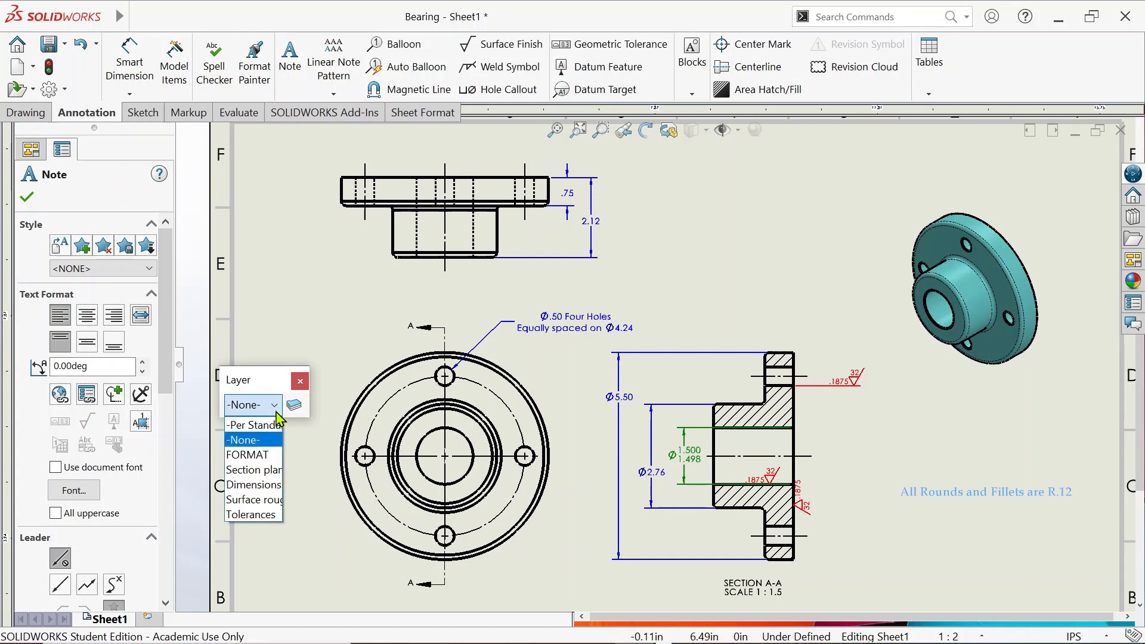
left_click(254, 484)
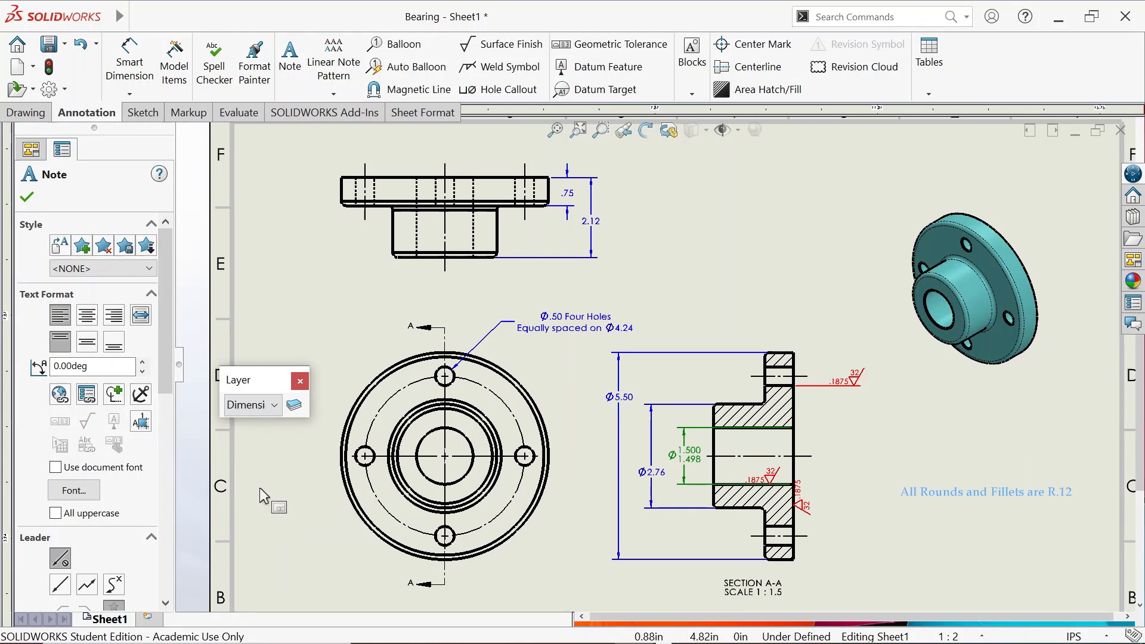
left_click(294, 469)
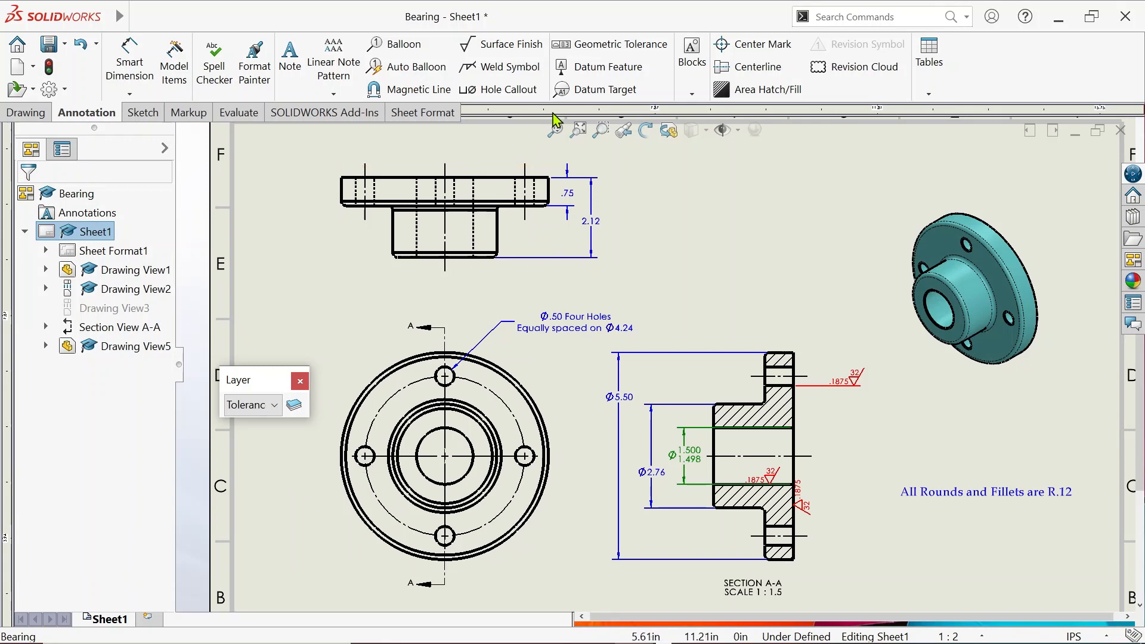
Apply Tangent Edges Removed to the circular front view and then the top view
left_click(555, 131)
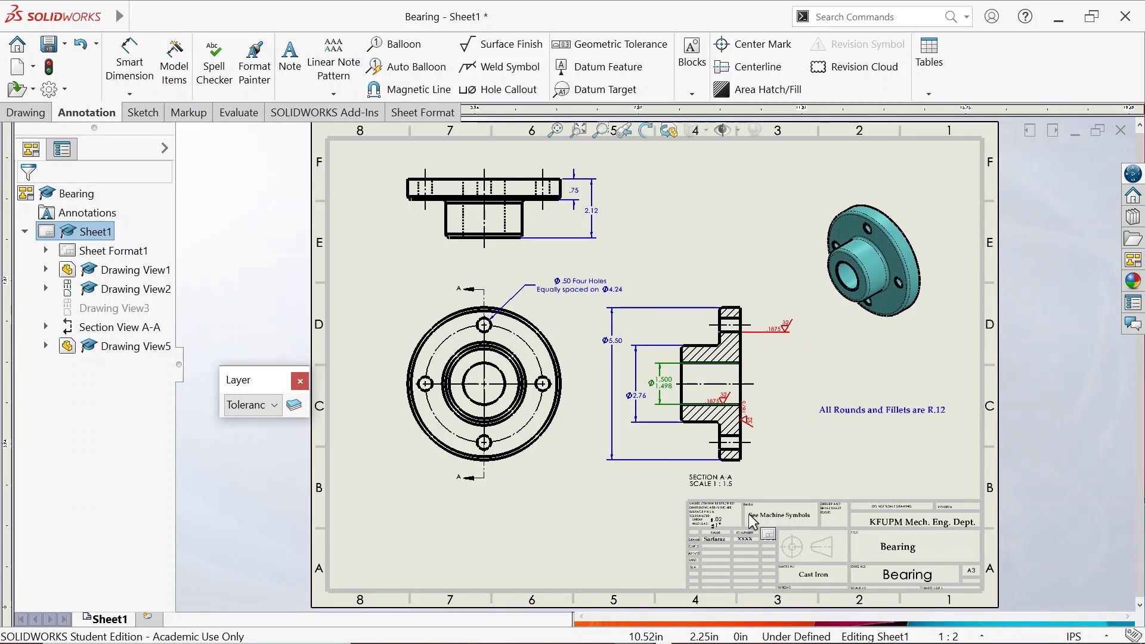
left_click(556, 354)
right_click(507, 322)
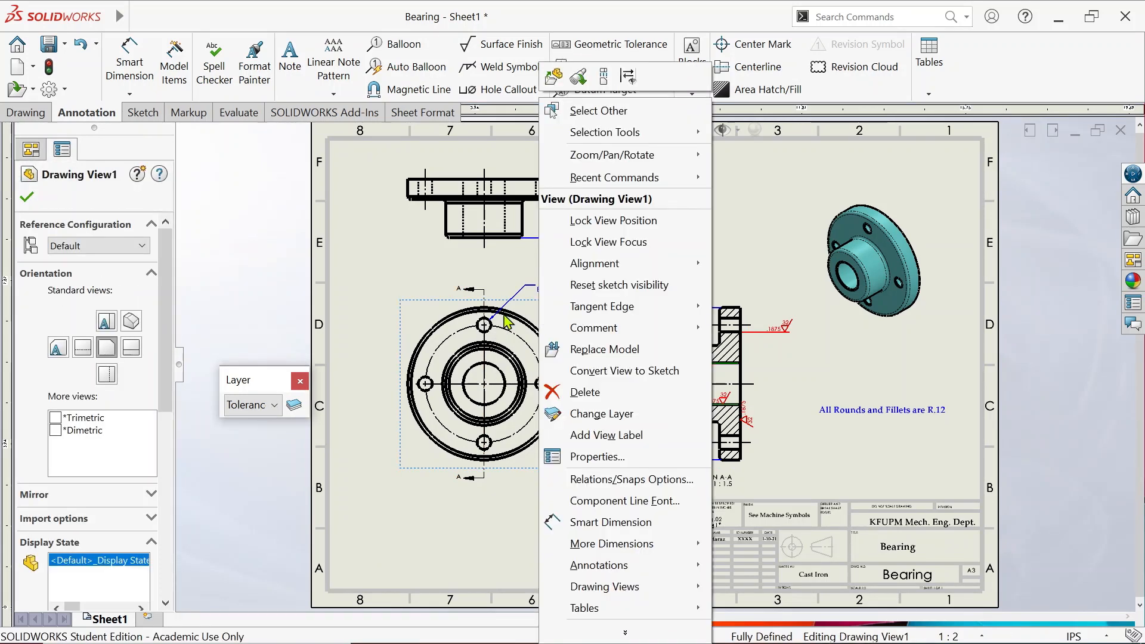
mouse_move(623, 306)
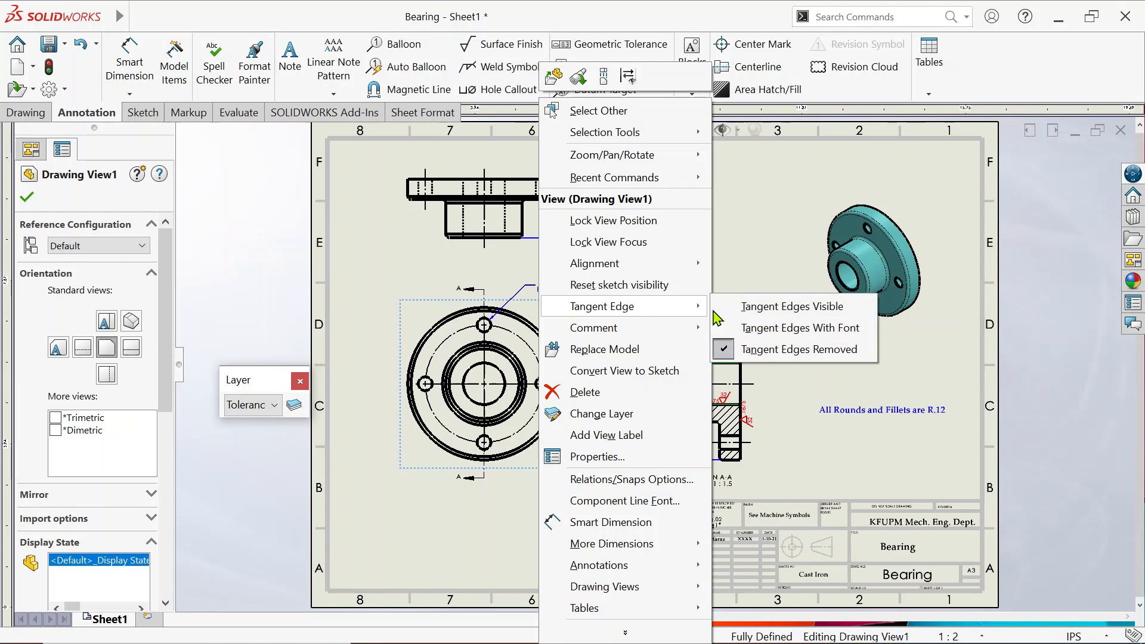
left_click(760, 349)
left_click(547, 221)
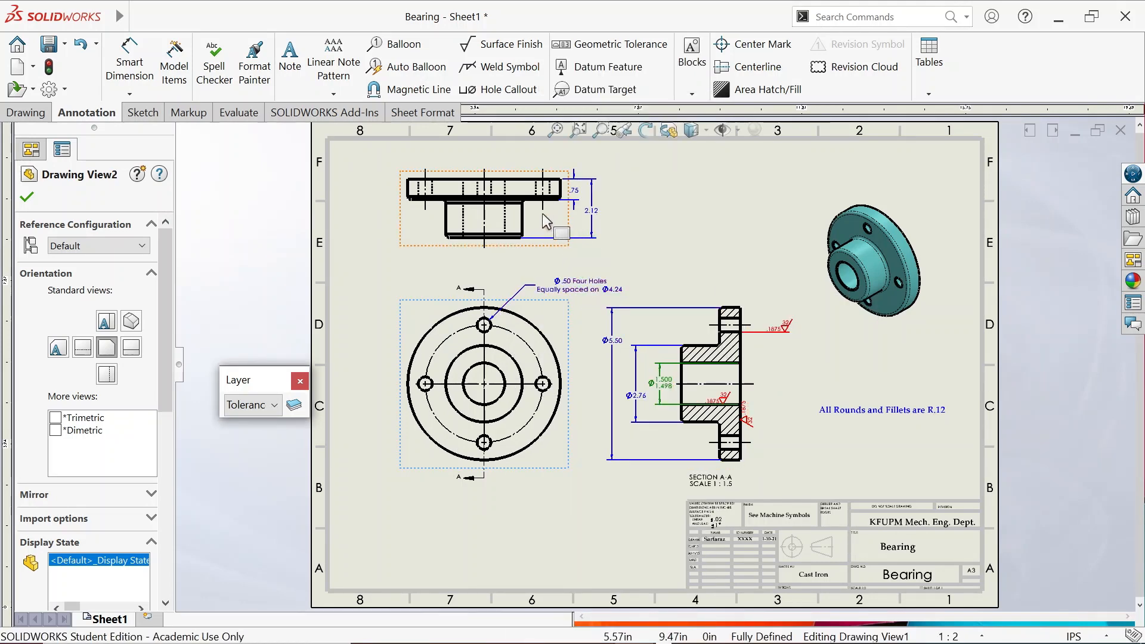
right_click(584, 255)
mouse_move(606, 288)
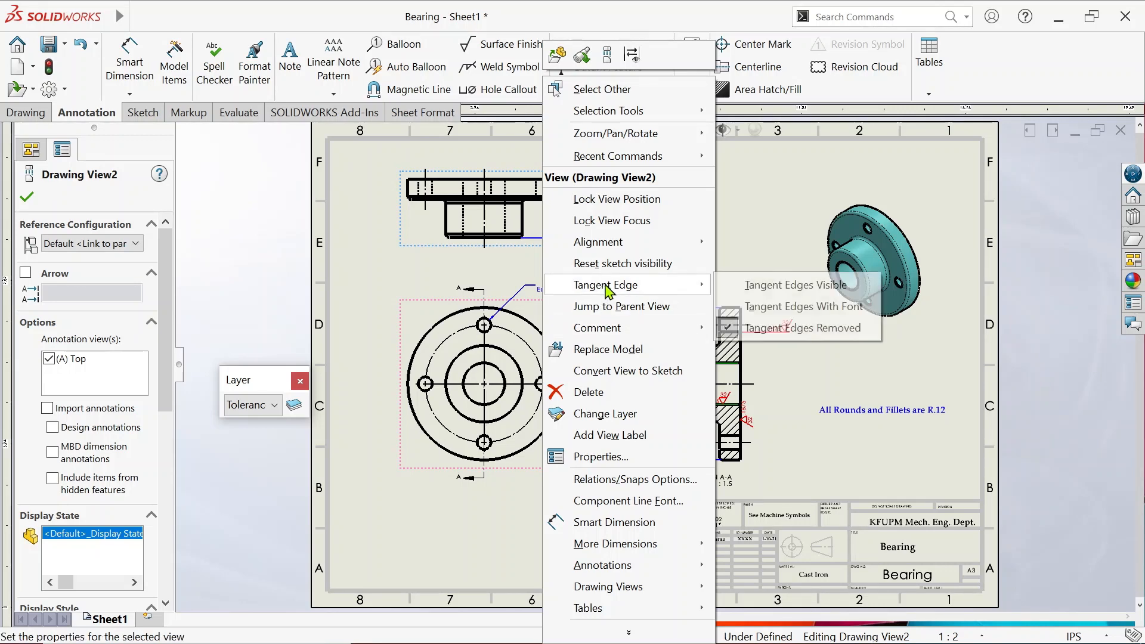
left_click(746, 327)
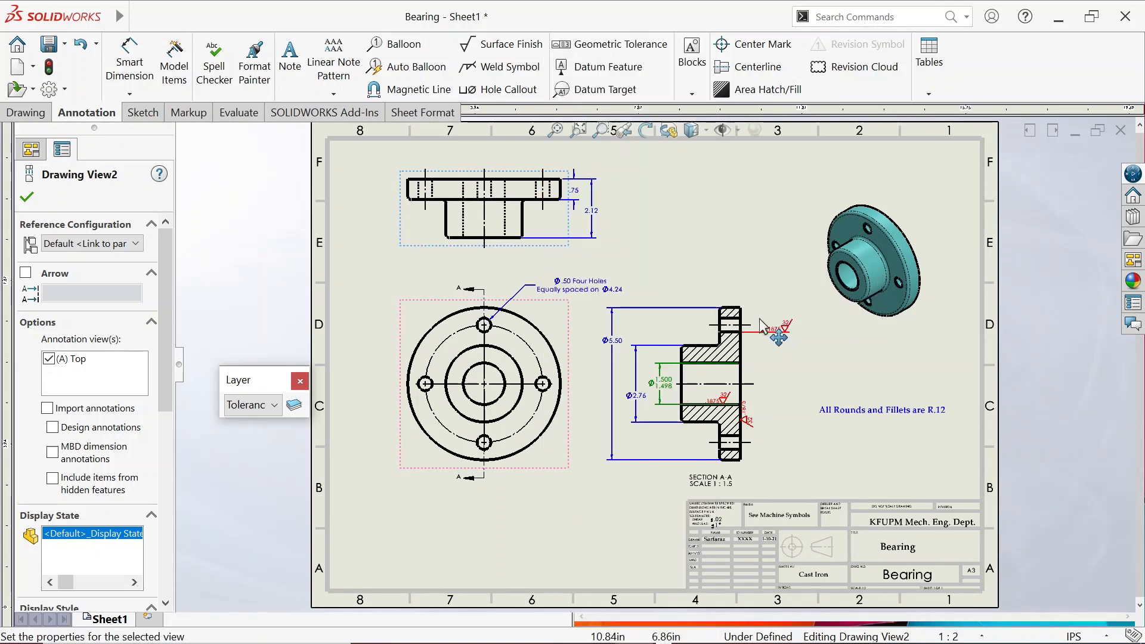
left_click(696, 239)
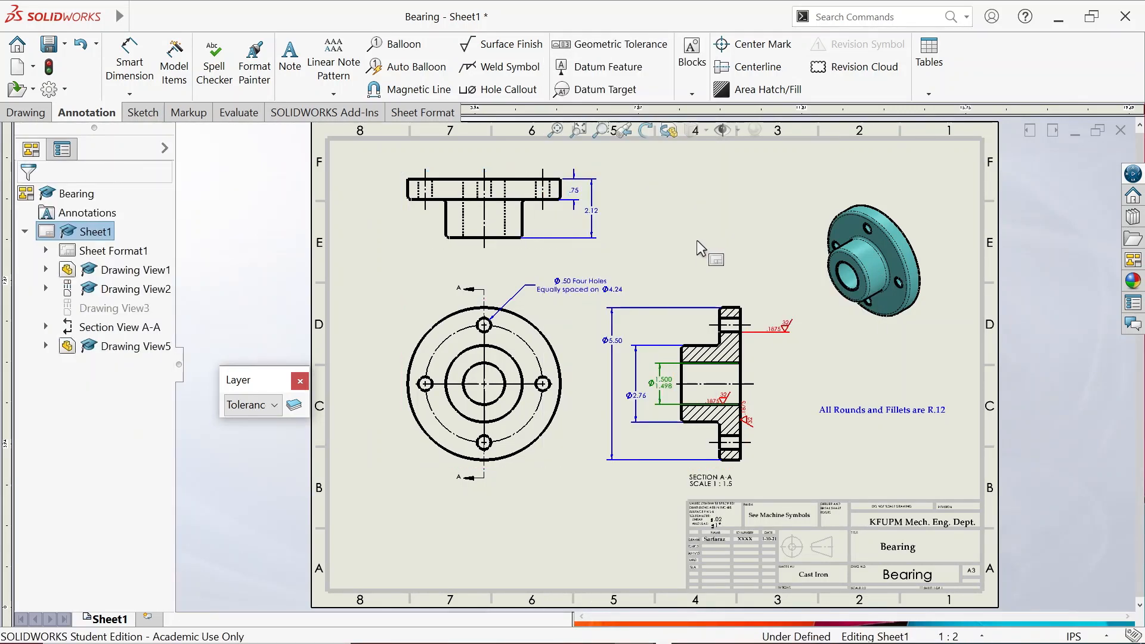